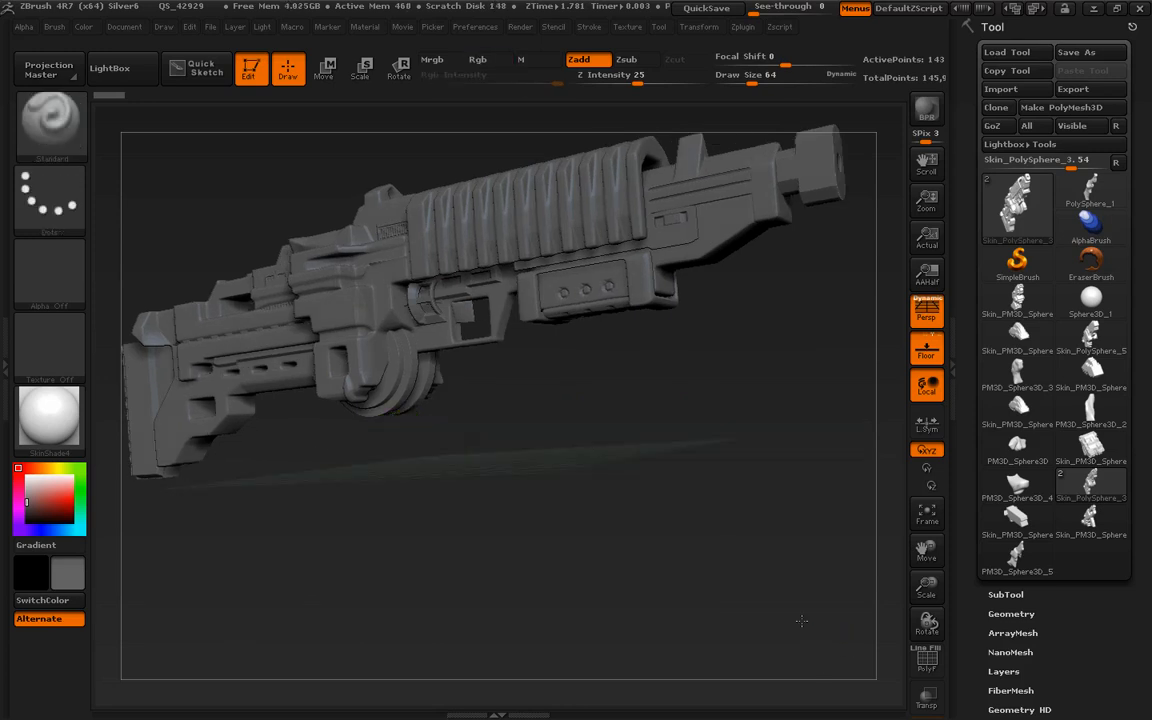
Move the rifle out of the way and annotate a large circle with vertical and horizontal double-headed arrows inside.
mouse_move(801, 621)
left_mouse_down("alt")
mouse_move(686, 666)
mouse_move(563, 658)
mouse_move(597, 673)
left_mouse_up("alt")
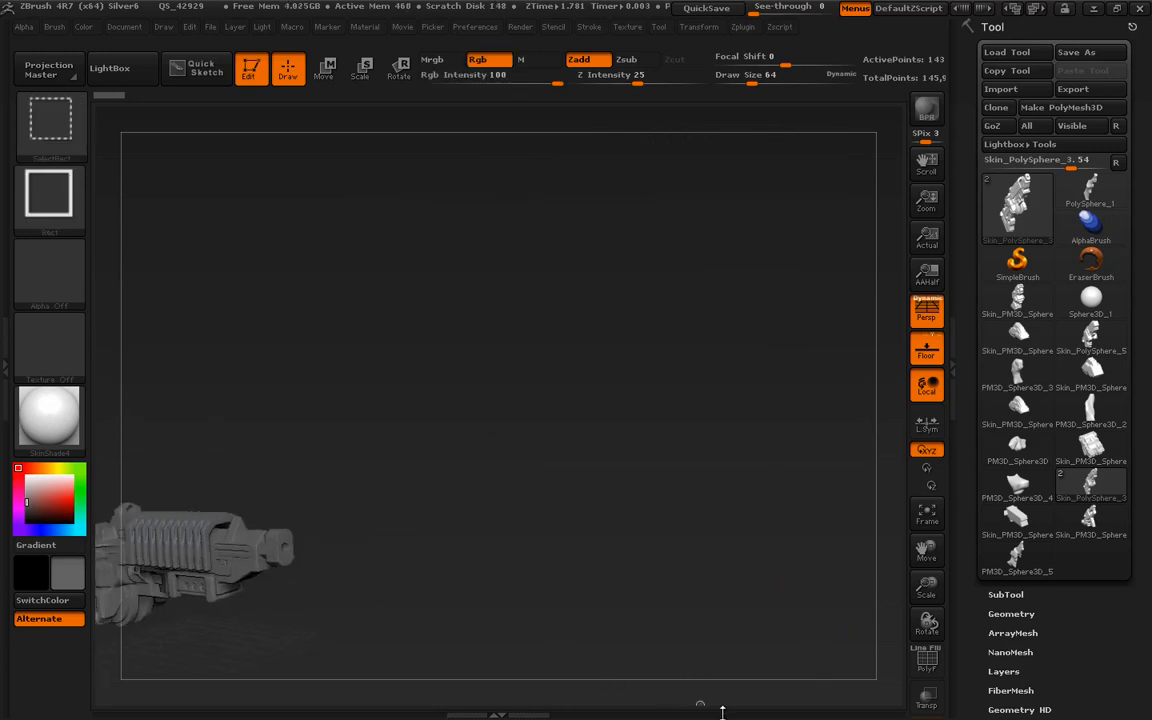
key("ctrl+shift+3")
mouse_move(469, 145)
left_mouse_down()
mouse_move(213, 515)
mouse_move(58, 394)
left_mouse_up()
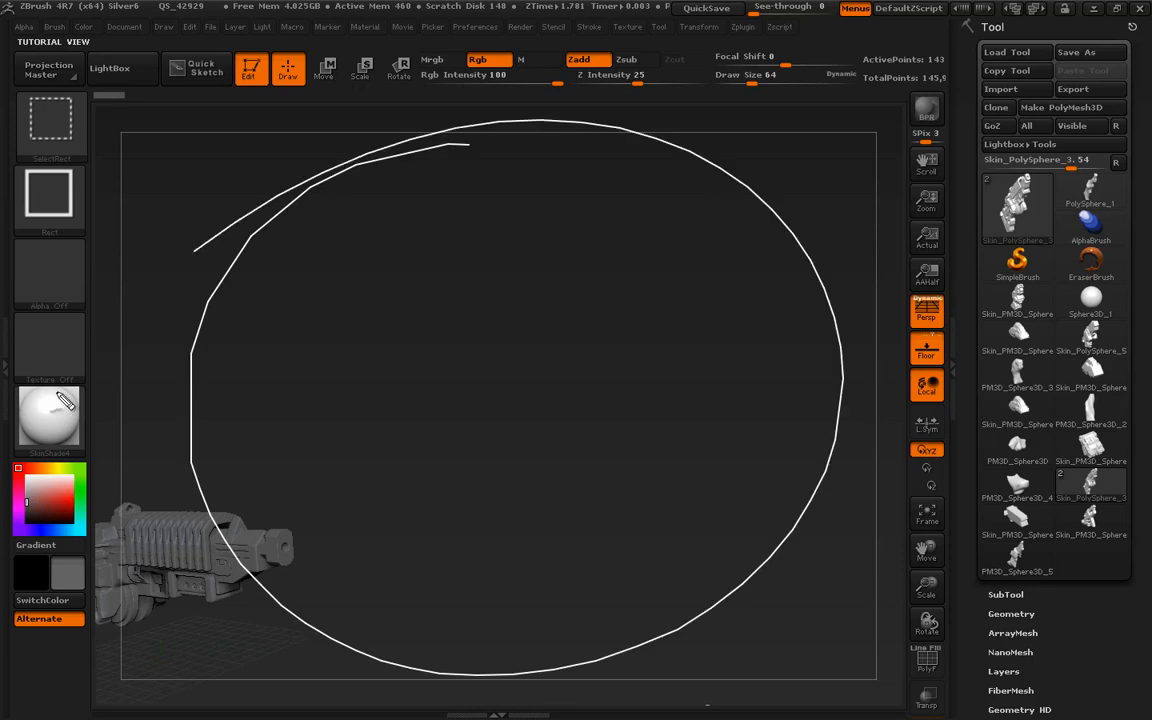
mouse_move(511, 150)
left_mouse_down()
mouse_move(507, 665)
mouse_move(546, 583)
left_mouse_up()
mouse_move(490, 193)
left_mouse_down()
mouse_move(504, 154)
mouse_move(556, 193)
left_mouse_up()
left_click_drag(212, 433, 806, 428)
mouse_move(802, 388)
left_mouse_down()
mouse_move(818, 411)
mouse_move(778, 462)
left_mouse_up()
left_click_drag(247, 400, 318, 462)
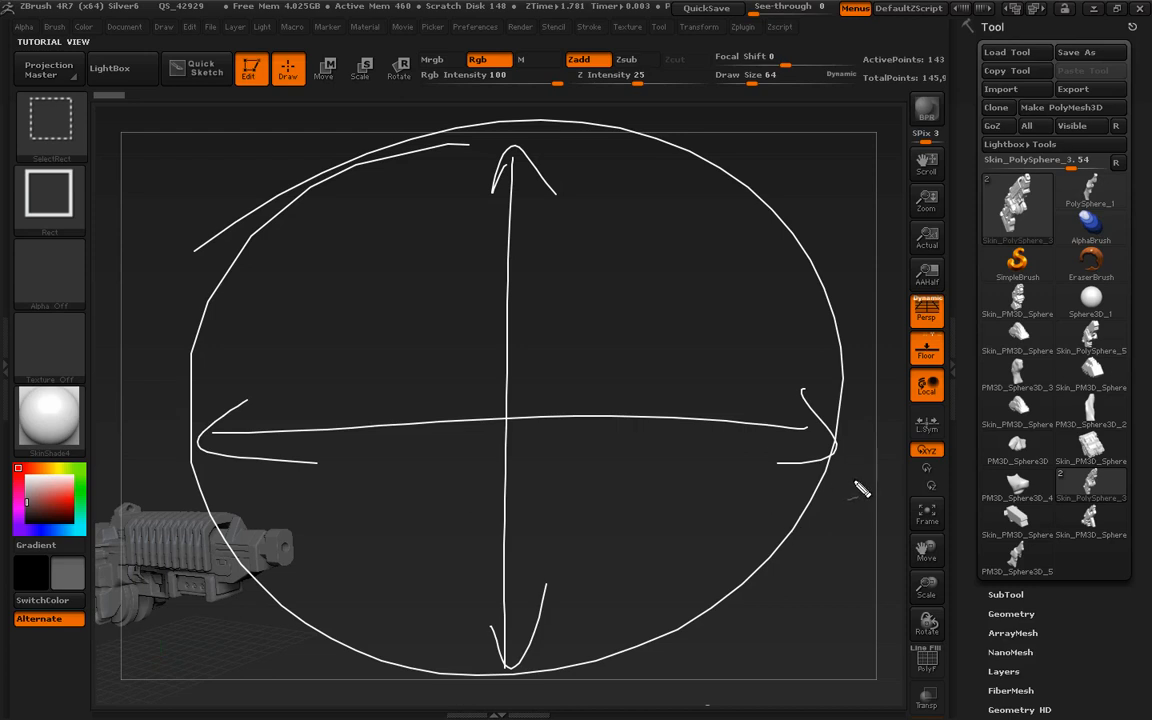
Label the diagram's axes "how" and "what", with the ends marked "soft", "hard", "loose" and "controlled".
mouse_move(855, 428)
left_mouse_down()
mouse_move(873, 450)
mouse_move(963, 398)
mouse_move(1012, 395)
left_mouse_up()
mouse_move(519, 78)
left_mouse_down()
mouse_move(545, 120)
mouse_move(655, 84)
left_mouse_up()
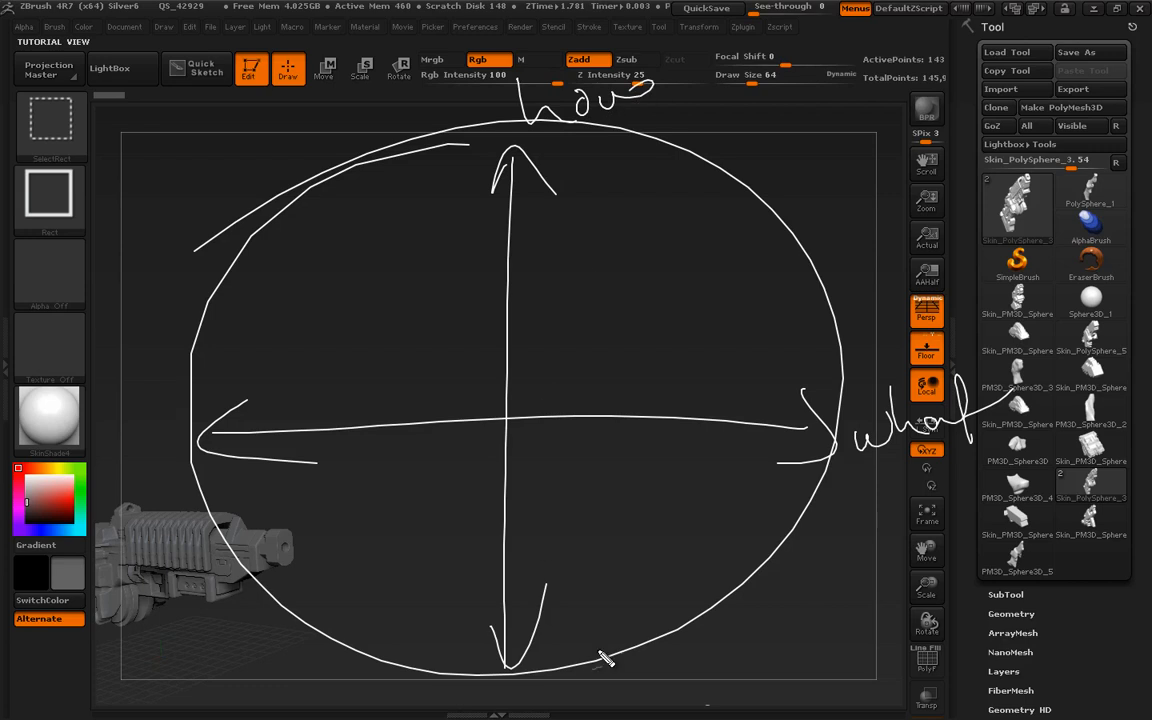
mouse_move(700, 478)
left_mouse_down()
mouse_move(694, 490)
mouse_move(765, 488)
left_mouse_up()
mouse_move(236, 478)
left_mouse_down()
mouse_move(240, 505)
mouse_move(312, 477)
mouse_move(333, 500)
left_mouse_up()
mouse_move(571, 150)
left_mouse_down()
mouse_move(567, 190)
mouse_move(656, 170)
left_mouse_up()
mouse_move(578, 640)
left_mouse_down()
mouse_move(660, 610)
mouse_move(697, 616)
mouse_move(718, 590)
left_mouse_up()
Mark the diagram's loose-soft corner as "ZB2" and draw two red arrows from it toward the hard side.
mouse_move(844, 413)
left_mouse_down()
mouse_move(862, 138)
mouse_move(846, 136)
left_mouse_up()
mouse_move(656, 140)
left_mouse_down()
mouse_move(800, 133)
mouse_move(880, 113)
mouse_move(858, 122)
left_mouse_up()
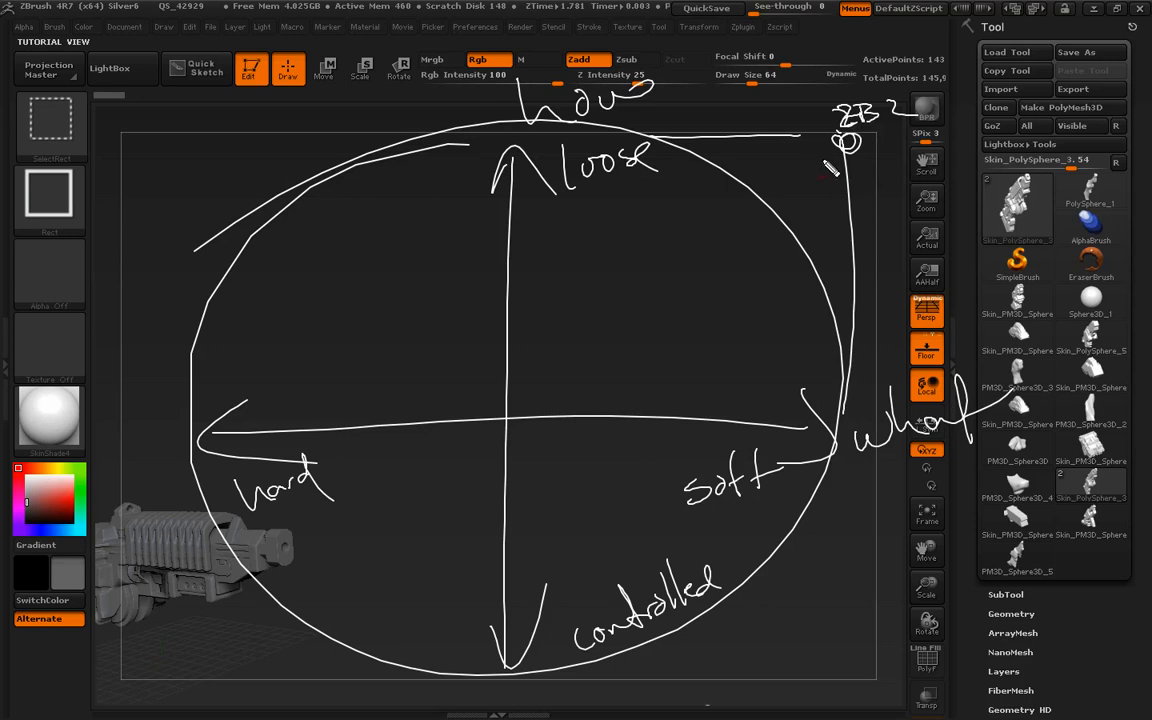
mouse_move(768, 172)
left_mouse_down()
mouse_move(441, 195)
mouse_move(332, 256)
mouse_move(370, 243)
left_mouse_up()
mouse_move(828, 172)
left_mouse_down()
mouse_move(432, 540)
mouse_move(476, 518)
left_mouse_up()
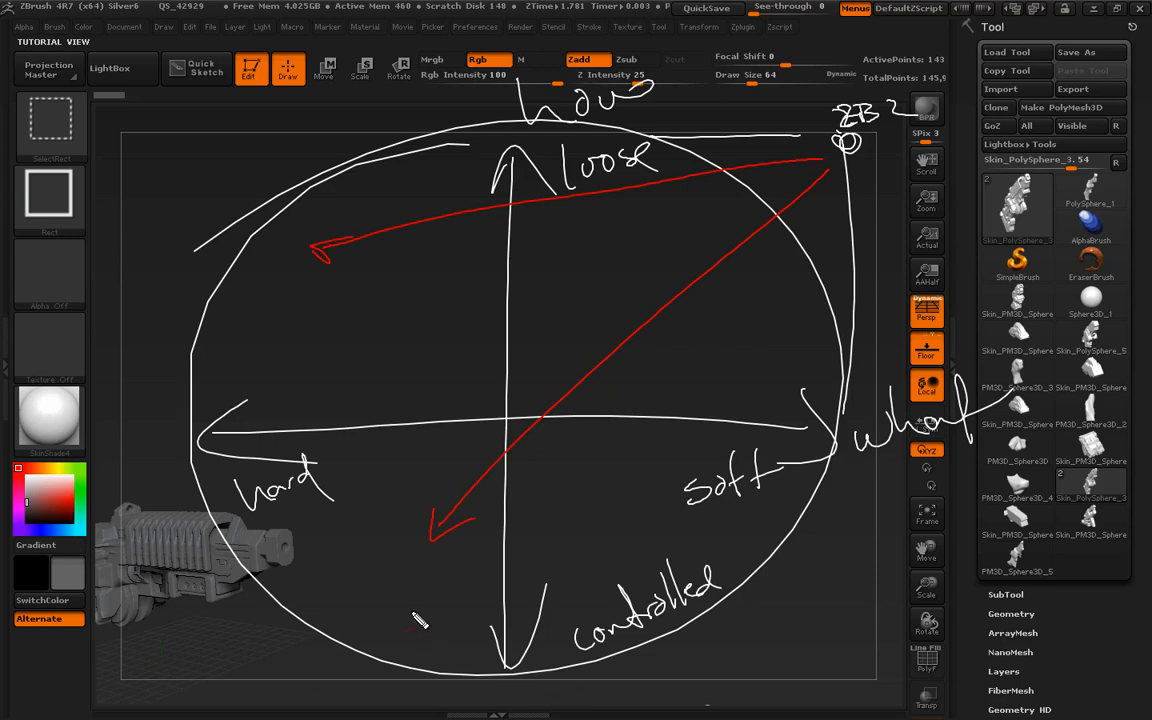
Write "polish" in red and underline "controlled", with a green arrow and outline around the diagram's loose-hard corner.
mouse_move(402, 632)
left_mouse_down()
mouse_move(400, 609)
mouse_move(452, 586)
mouse_move(490, 522)
mouse_move(512, 540)
mouse_move(489, 567)
mouse_move(498, 545)
left_mouse_up()
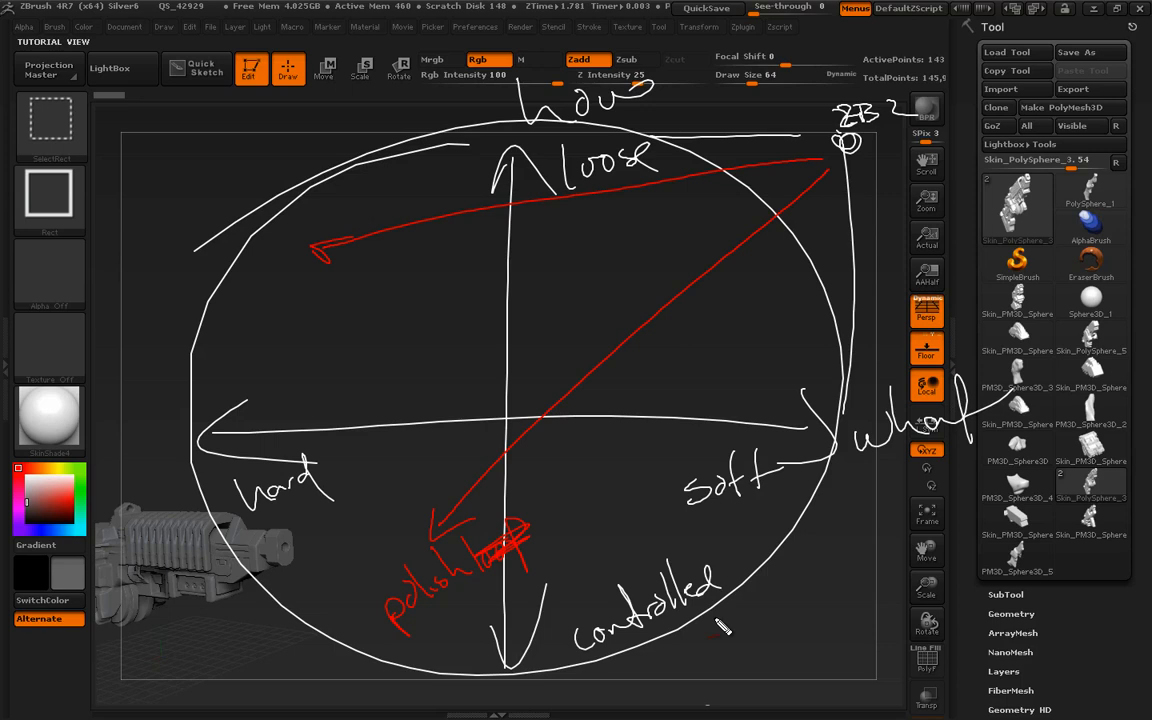
left_click_drag(637, 665, 767, 606)
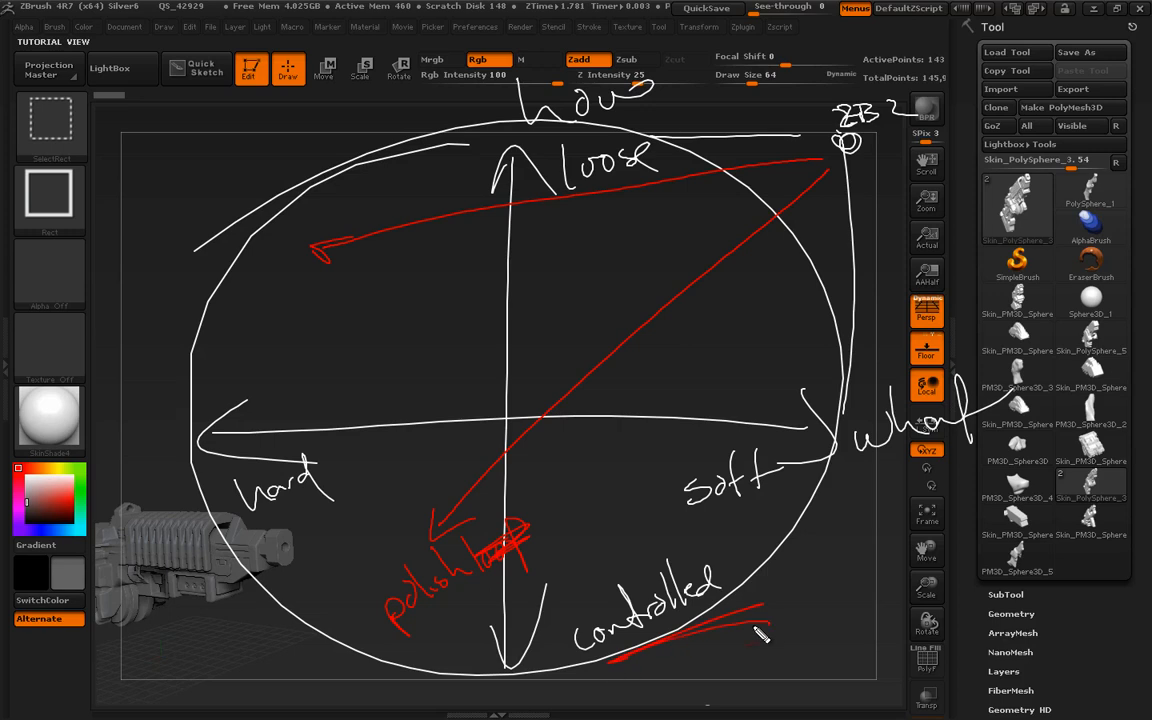
mouse_move(790, 178)
left_mouse_down()
mouse_move(417, 198)
mouse_move(220, 187)
mouse_move(243, 162)
mouse_move(192, 437)
mouse_move(455, 116)
mouse_move(528, 127)
left_mouse_up()
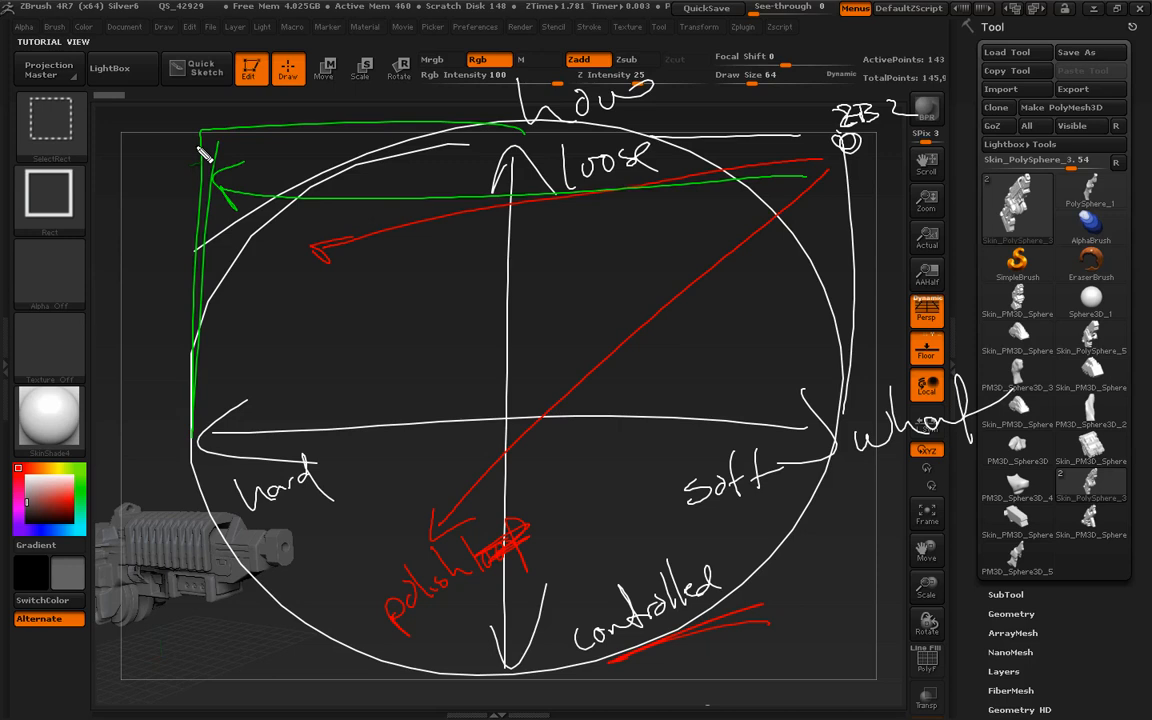
left_click_drag(600, 87, 557, 104)
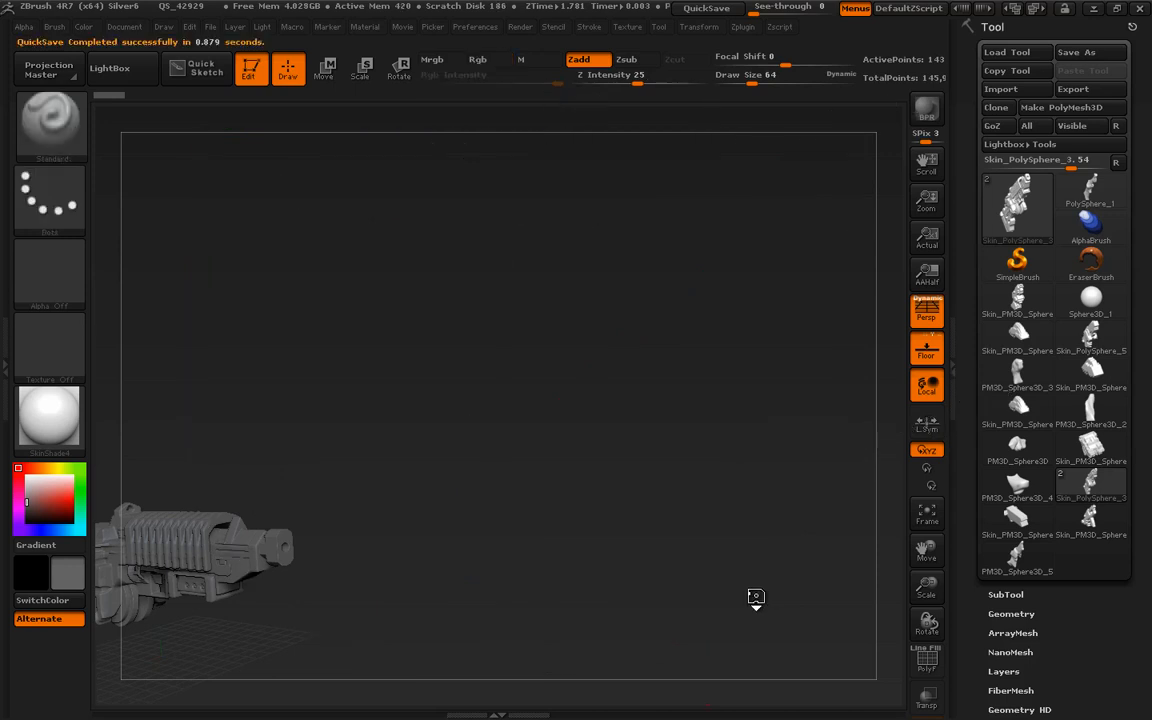
Frame the rifle and annotate the words "zModeler", "iMM" and "transpose" around it in green.
key("f")
left_click_drag(778, 572, 834, 533)
mouse_move(828, 584)
left_mouse_down()
mouse_move(860, 562)
mouse_move(810, 609)
mouse_move(812, 622)
left_mouse_up()
key("ctrl+shift")
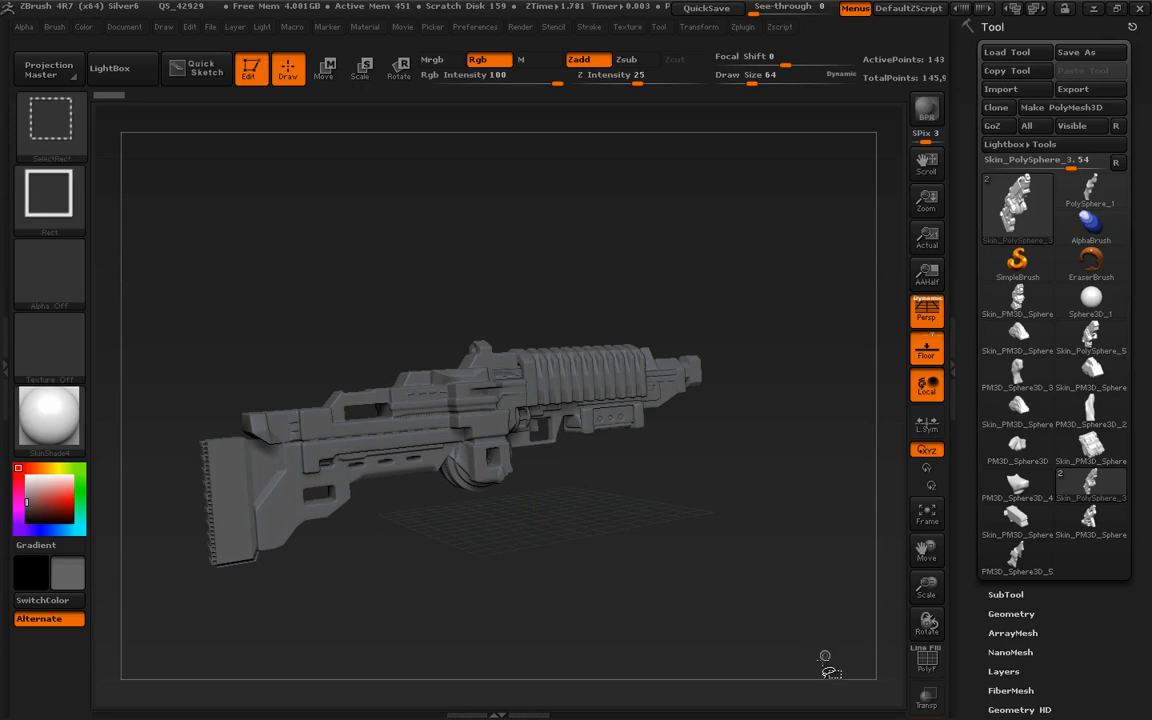
mouse_move(520, 306)
left_mouse_down()
mouse_move(576, 275)
mouse_move(618, 200)
mouse_move(669, 190)
mouse_move(694, 167)
mouse_move(740, 260)
mouse_move(785, 270)
mouse_move(805, 224)
mouse_move(822, 248)
left_mouse_up()
mouse_move(763, 360)
left_mouse_down()
mouse_move(782, 432)
mouse_move(800, 404)
mouse_move(867, 365)
mouse_move(880, 390)
mouse_move(928, 332)
left_mouse_up()
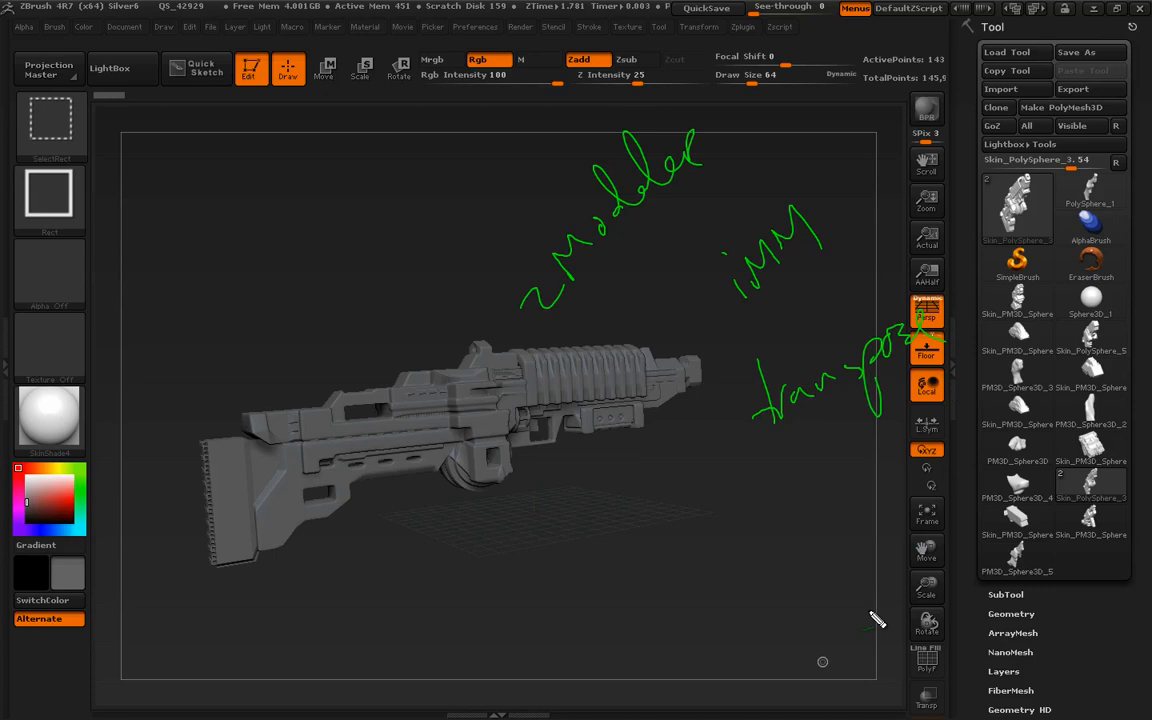
left_click_drag(527, 285, 640, 280)
key("Escape")
Annotate a green box over the rifle's middle with arrows pointing outward along the gun and upward.
left_click_drag(697, 545, 780, 634)
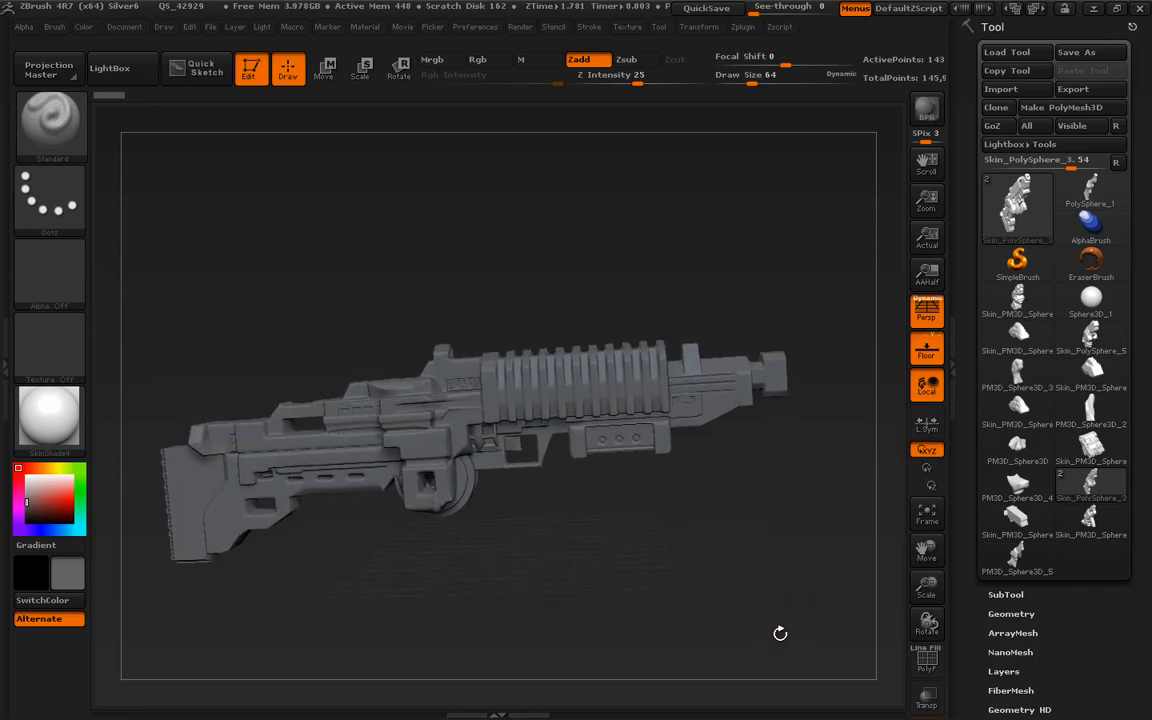
key("ctrl+shift+3")
mouse_move(412, 472)
left_mouse_down()
mouse_move(472, 437)
mouse_move(488, 445)
mouse_move(458, 419)
mouse_move(522, 418)
mouse_move(481, 477)
mouse_move(460, 330)
mouse_move(598, 343)
mouse_move(596, 365)
left_mouse_up()
left_click_drag(460, 490, 455, 532)
mouse_move(381, 466)
left_mouse_down()
mouse_move(312, 473)
mouse_move(376, 440)
left_mouse_up()
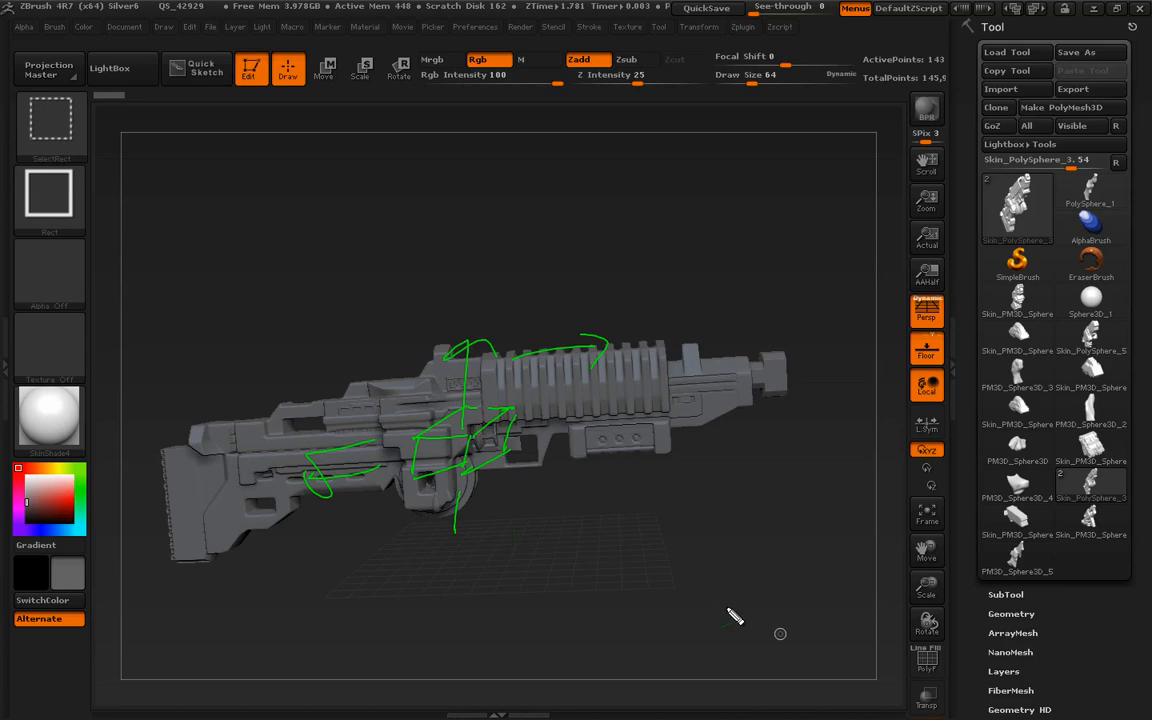
key("Escape")
Examine the blocky Skin_PolySphere_5 mesh with its polygon wireframe and the rough PM3D_Sphere3D_3 sculpt.
left_click_drag(780, 621, 821, 631)
left_click(1088, 341)
key("shift+f")
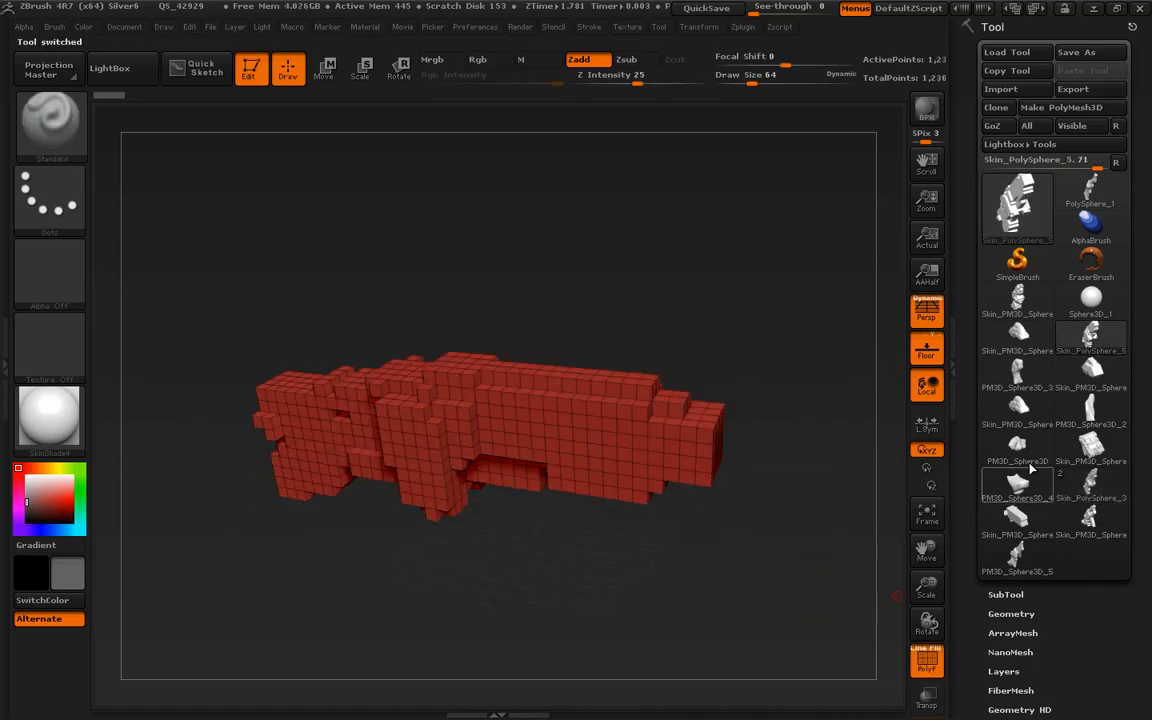
left_click(1020, 407)
left_click_drag(790, 473, 953, 509)
left_click(1019, 385)
left_click_drag(819, 591, 850, 575)
key("shift+f")
left_click_drag(753, 630, 824, 667)
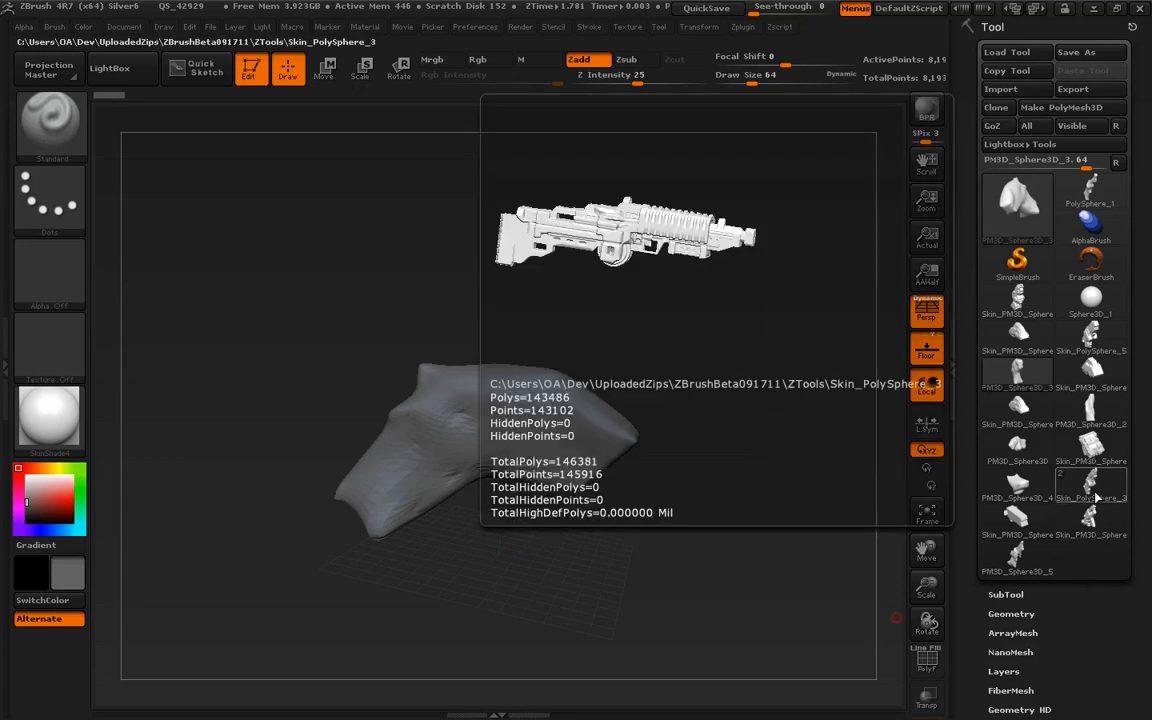
Compare the PM3D_Sphere3D_5 sculpt with the finished rifle and the low-poly Skin_PM3D_Sphere3D_7 block mesh.
left_click(1027, 562)
left_click_drag(823, 617, 771, 597)
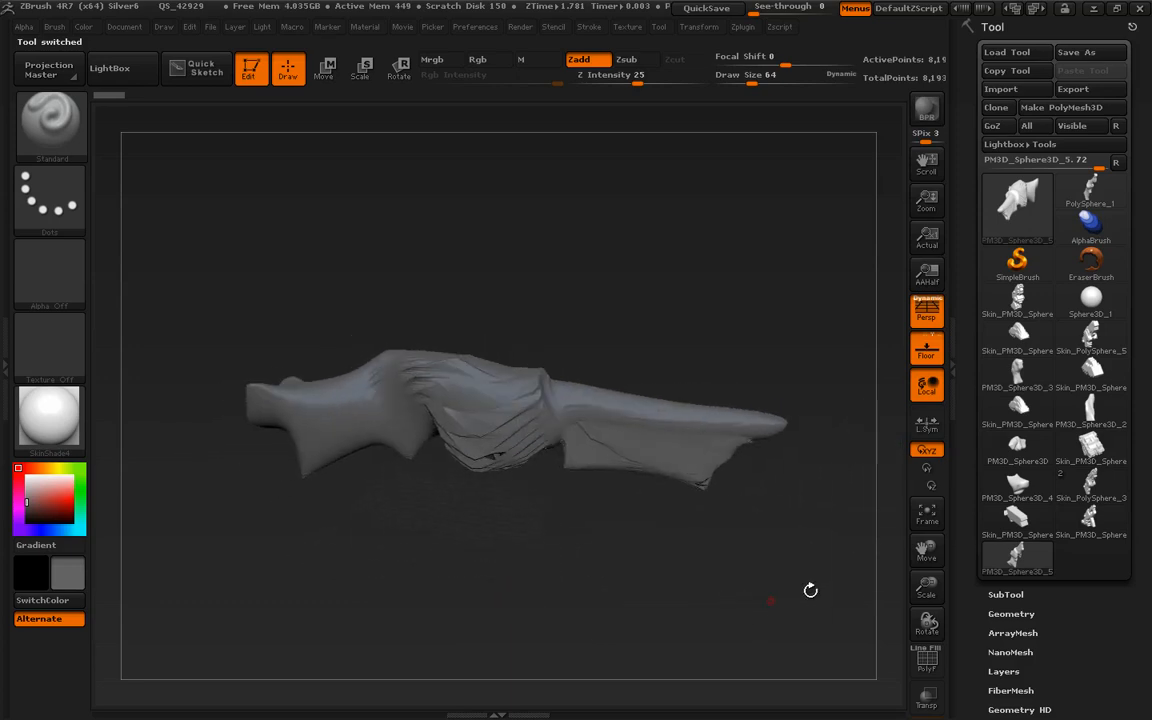
left_click(1090, 485)
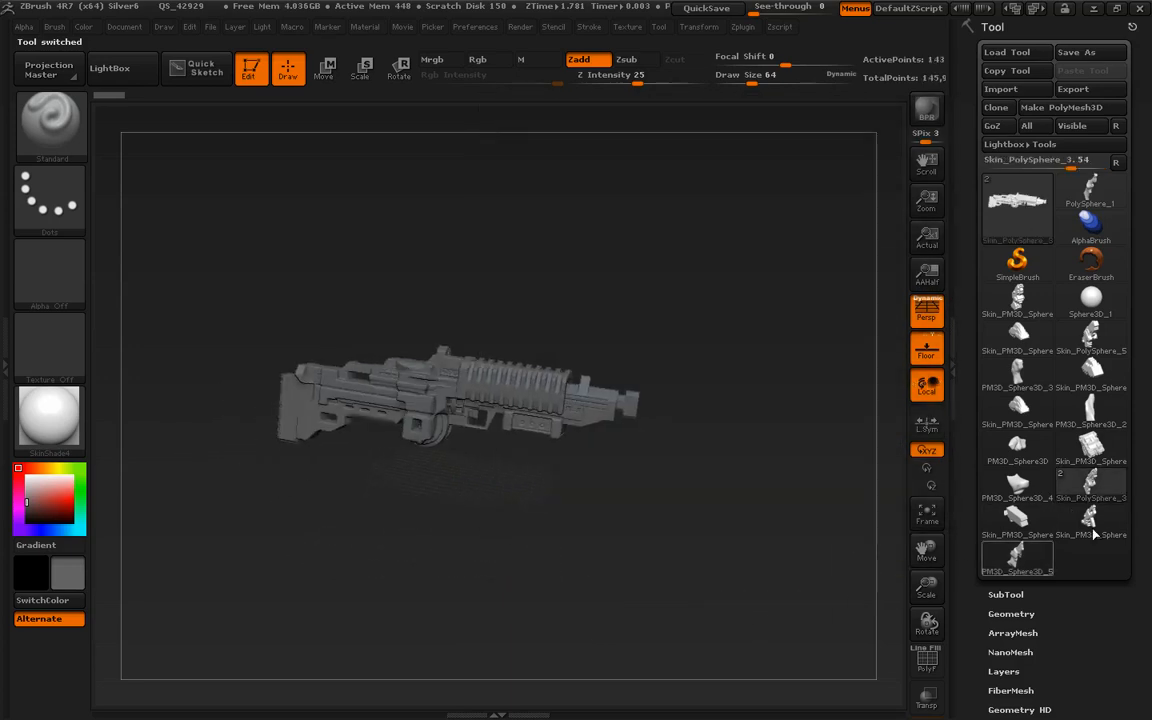
left_click(1090, 517)
left_click(1016, 517)
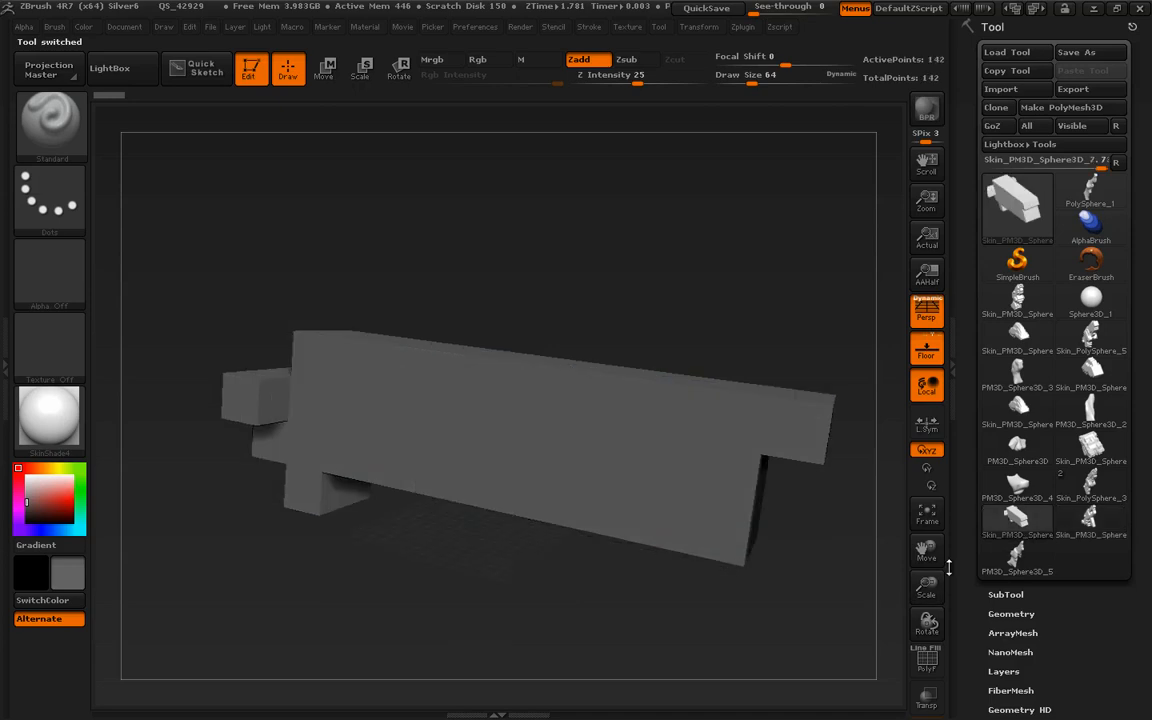
mouse_move(831, 622)
left_mouse_down()
mouse_move(823, 689)
mouse_move(817, 657)
mouse_move(836, 624)
left_mouse_up()
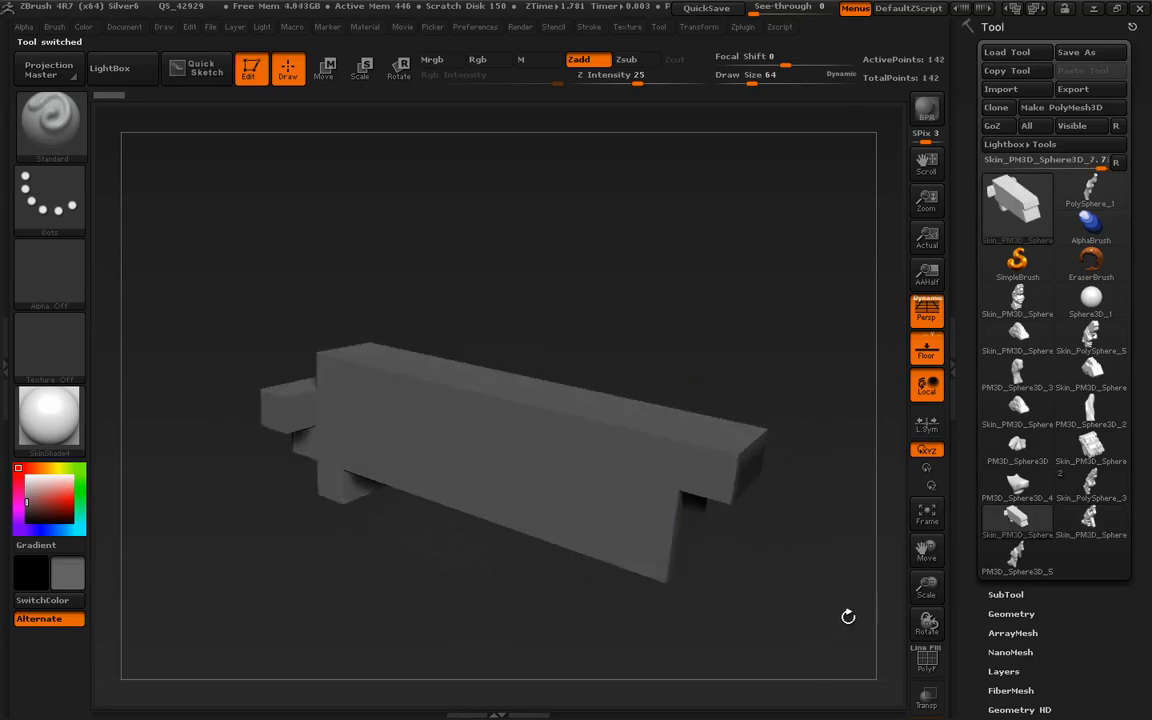
Inspect the Skin_PolySphere_5 and Skin_PM3D_Sphere3D_4 block meshes, showing the polygon wireframe on the latter.
left_click(1096, 343)
left_click_drag(823, 578, 812, 612, "alt")
left_click(1091, 372)
left_click_drag(817, 541, 815, 622, "alt")
key("shift+f")
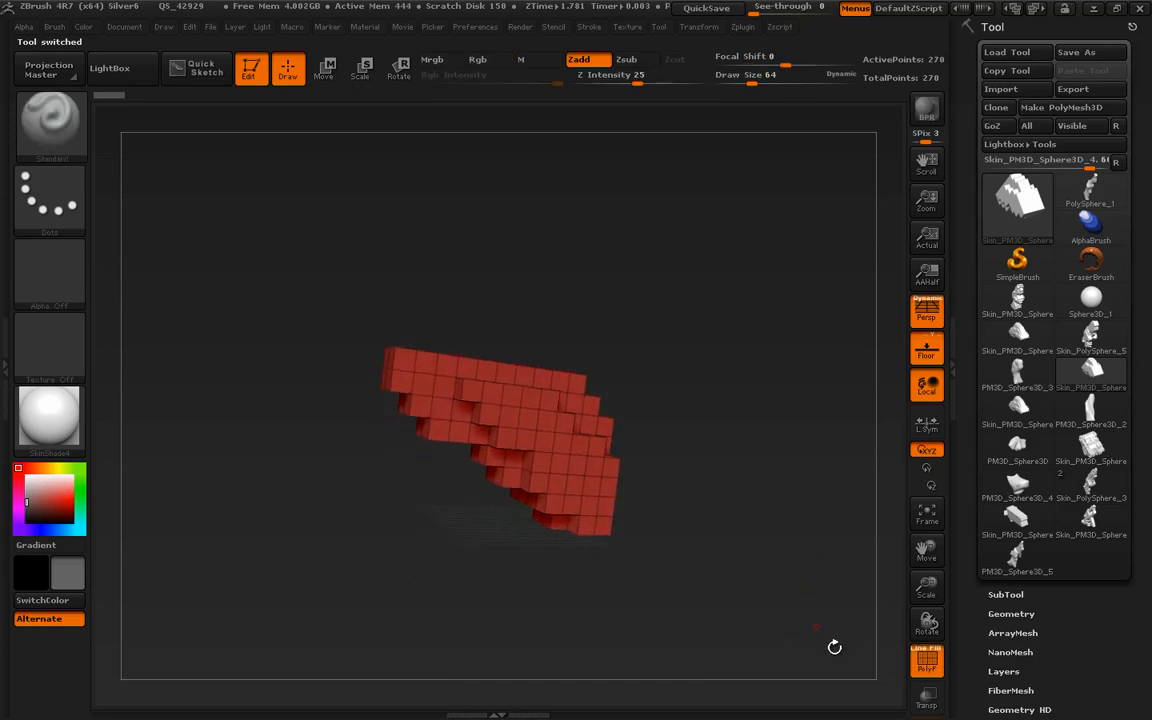
Generate a unified skin from the PM3D_Sphere3D_5 sculpt at resolution 32 with Smooth 0.
scroll(1083, 649, "down", 5)
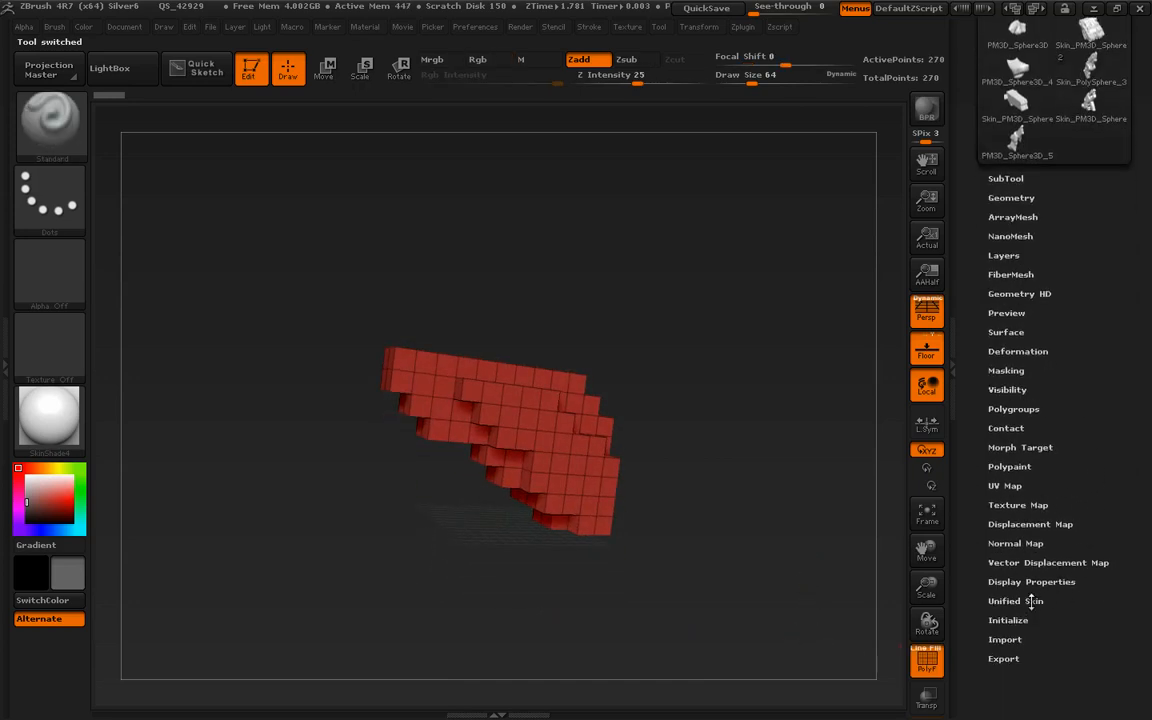
left_click(1031, 604)
left_click_drag(1004, 622, 982, 641)
scroll(1085, 408, "up", 1)
left_click(1016, 210)
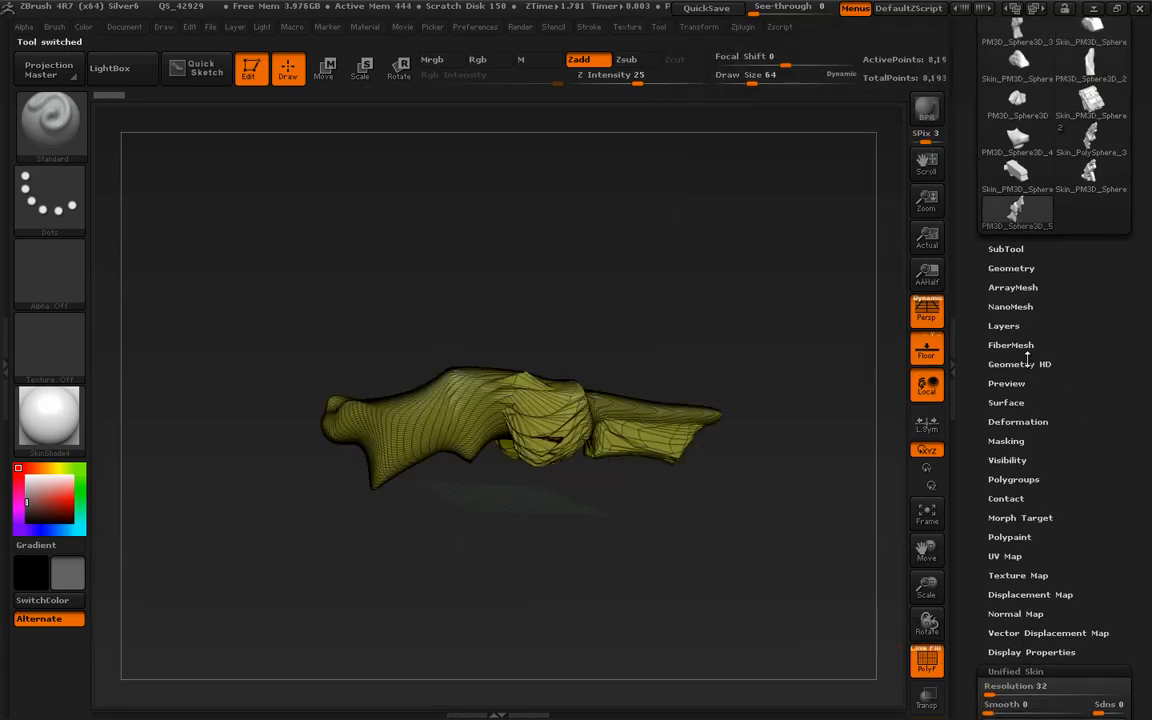
left_click_drag(778, 629, 722, 496)
left_click_drag(1105, 652, 1105, 488)
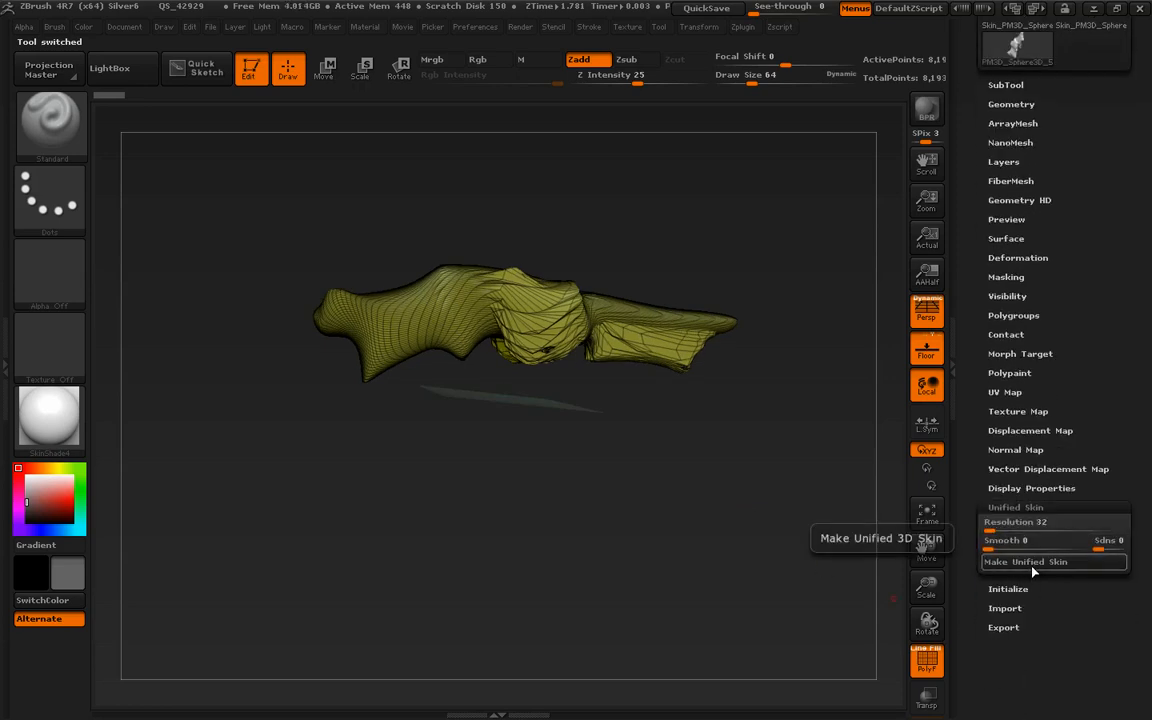
left_click(1026, 561)
Compare the new blocky skin mesh with its source sculpt PM3D_Sphere3D_5 from several angles.
left_click_drag(1082, 372, 1085, 592)
left_click(1018, 270)
left_click_drag(821, 542, 840, 638)
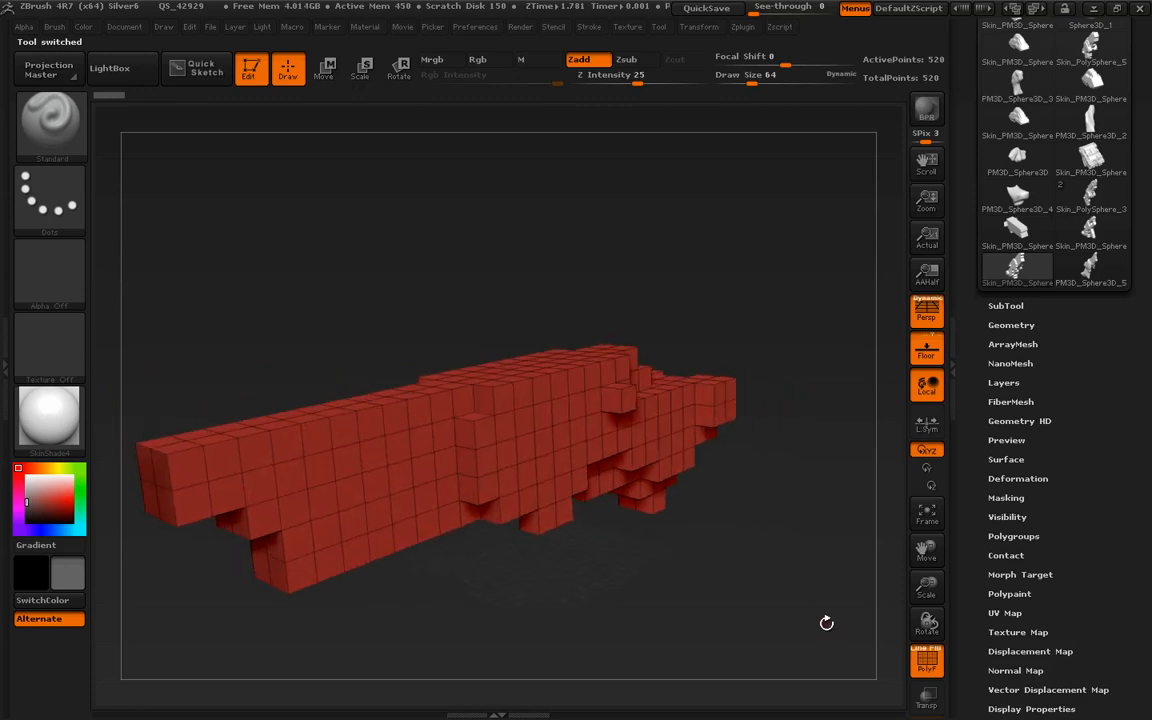
left_click(1090, 272)
mouse_move(833, 566)
left_mouse_down()
mouse_move(854, 555)
mouse_move(836, 648)
left_mouse_up()
key("shift+f")
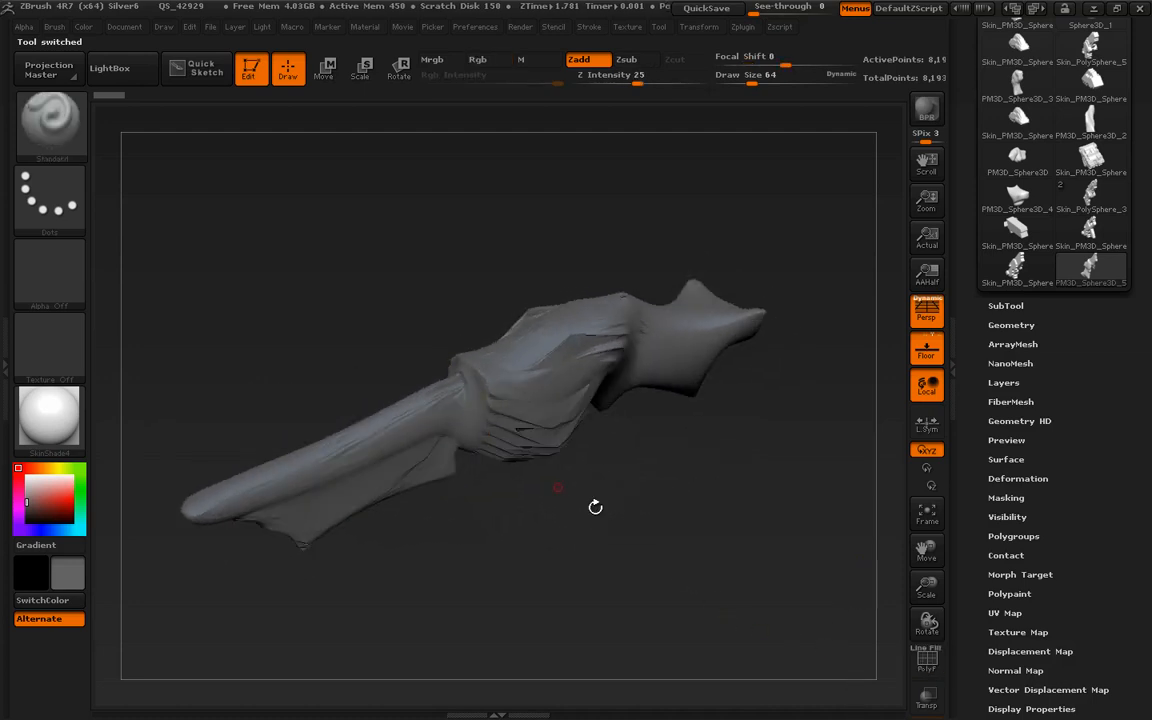
left_click_drag(520, 464, 704, 564)
Prepare the new blocky skin mesh for editing with the ZModeler brush and the polygon wireframe shown.
left_click(1018, 270)
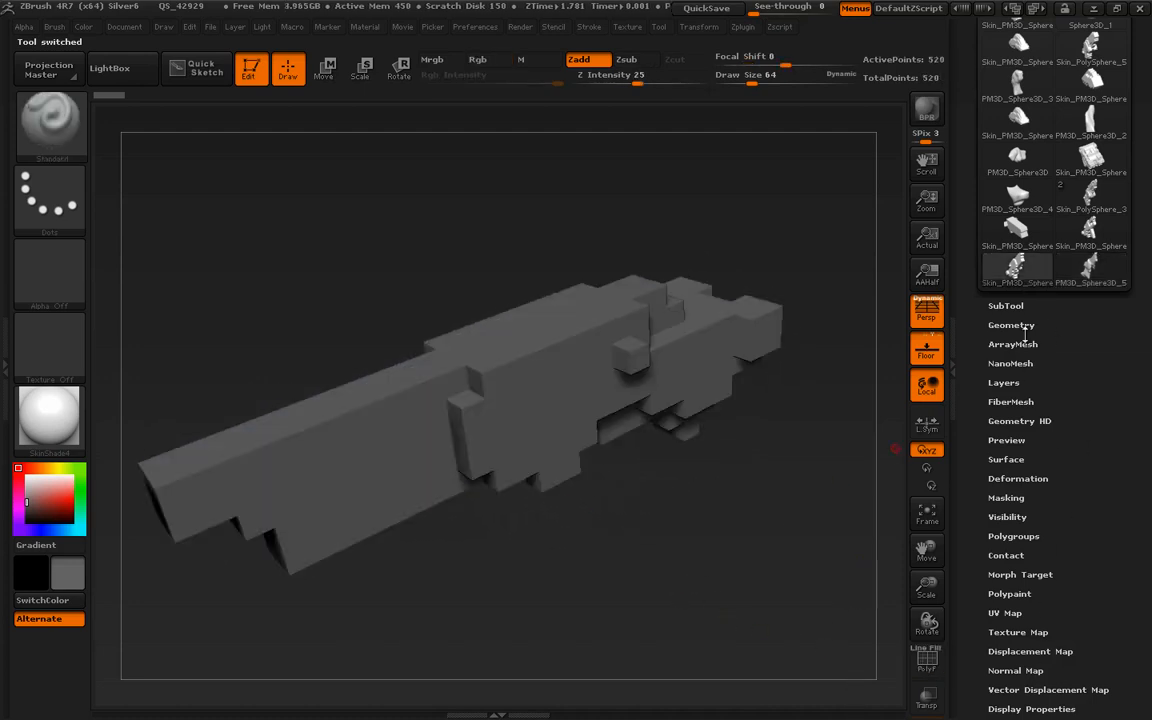
left_click_drag(814, 577, 767, 614)
key("b")
key("z")
key("m")
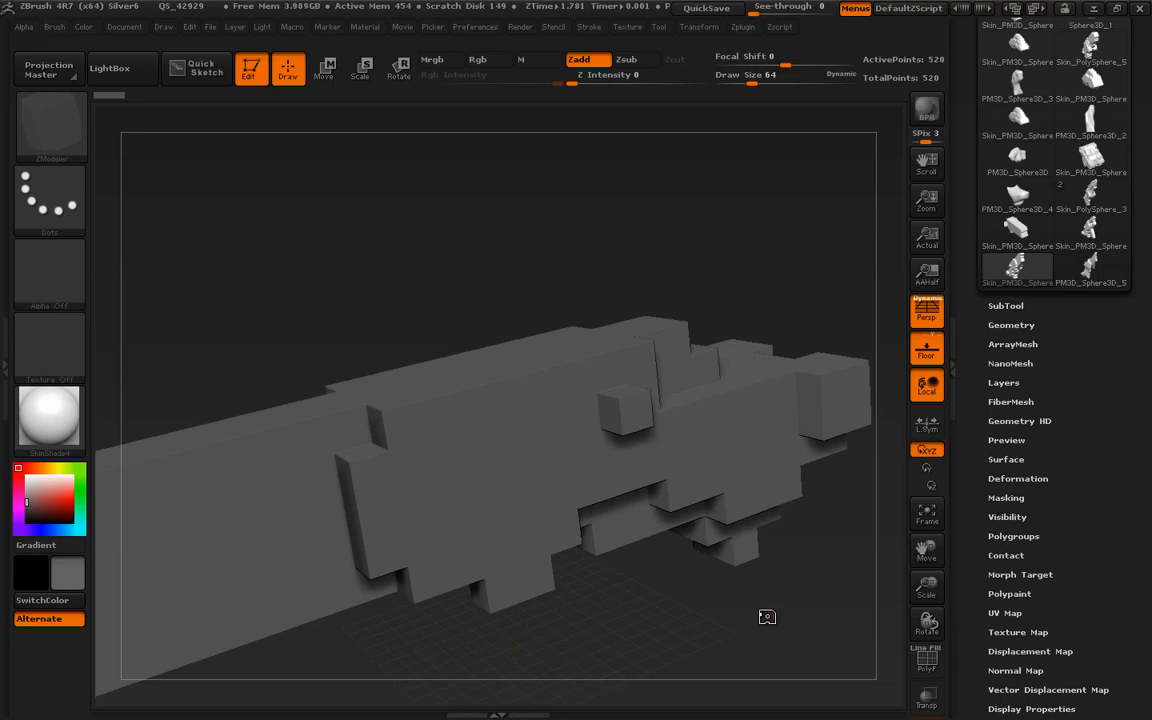
mouse_move(801, 637)
left_mouse_down()
mouse_move(836, 627)
mouse_move(837, 666)
mouse_move(818, 625)
left_mouse_up()
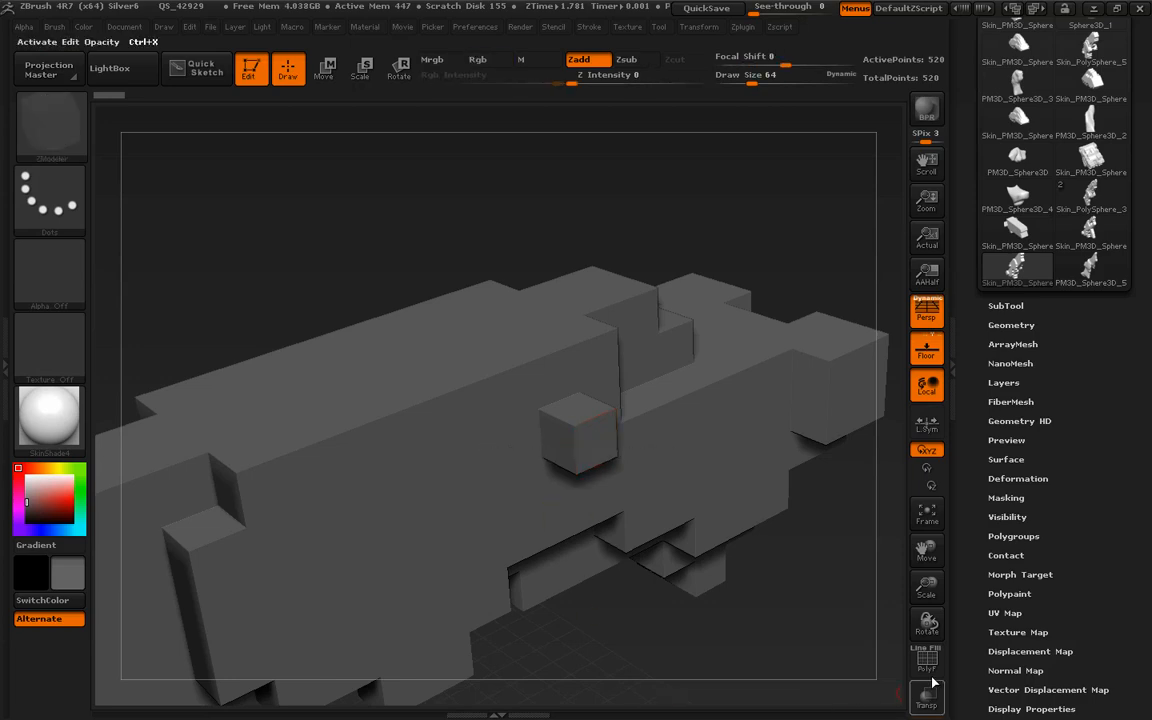
key("shift+f")
left_click_drag(801, 606, 825, 597)
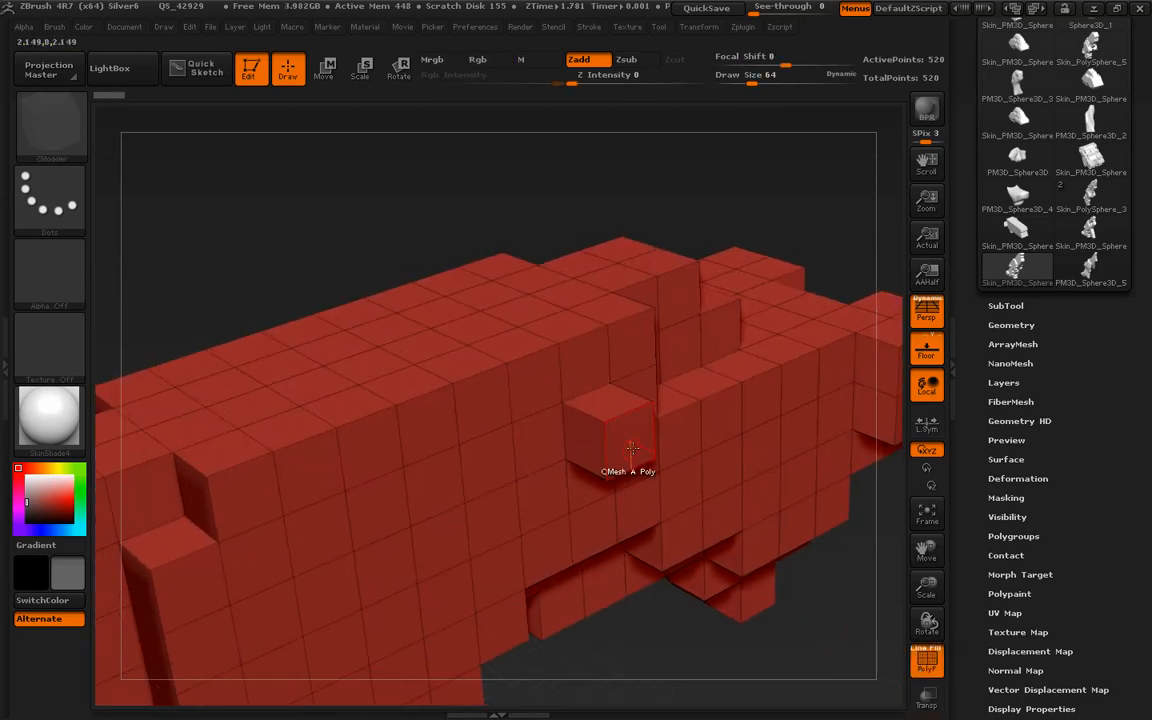
Try QMesh on the small protruding cube's face, pulling it and pushing the cube back into the body.
left_click_drag(632, 447, 728, 518)
key("ctrl+z")
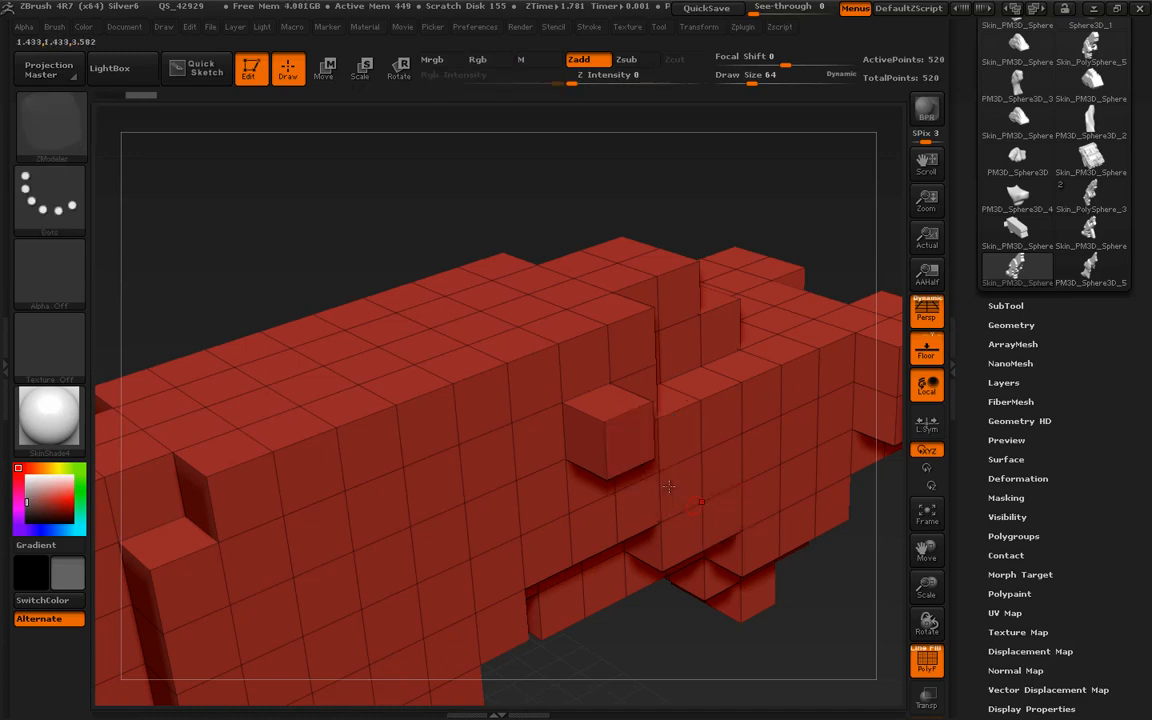
left_click_drag(633, 447, 605, 435)
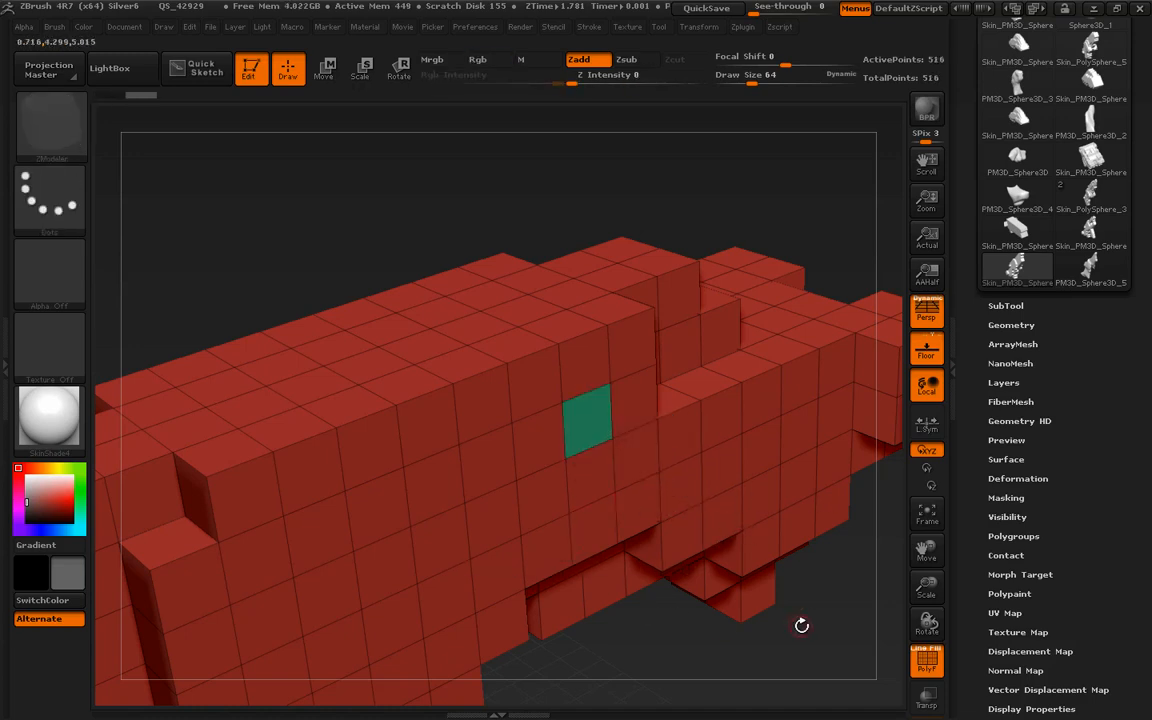
key("ctrl+z")
Extrude an adjoining block from the small protruding cube's side face with QMesh.
left_click_drag(587, 441, 525, 425)
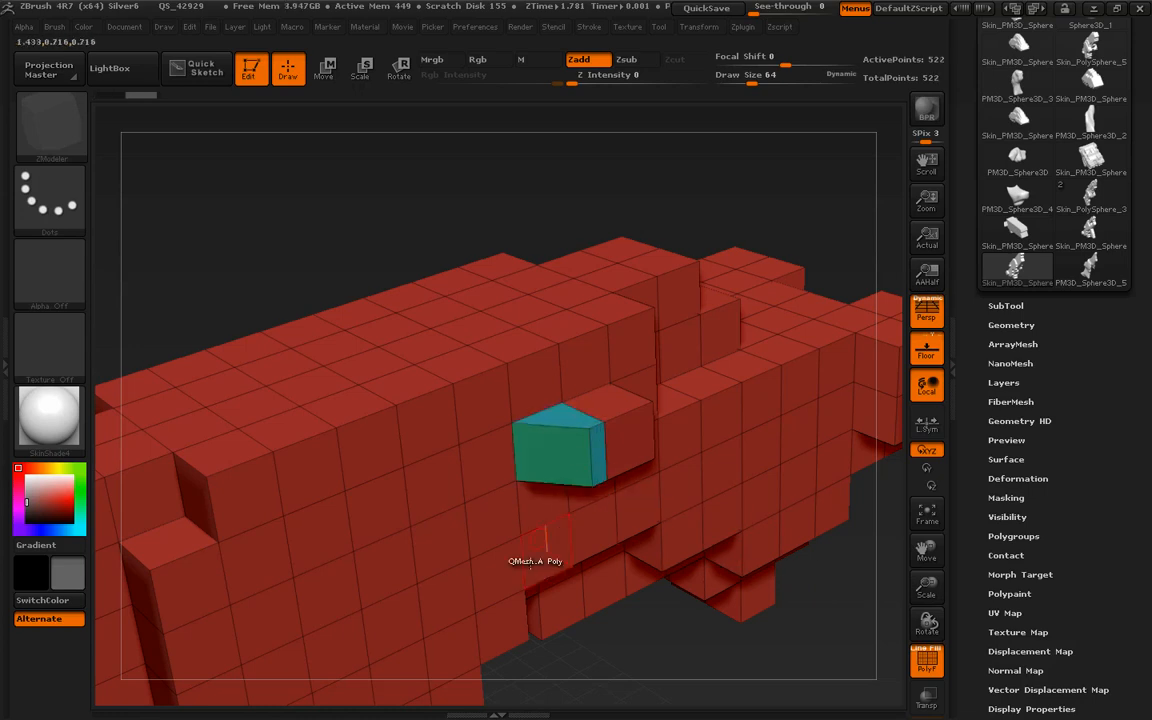
key("ctrl+shift")
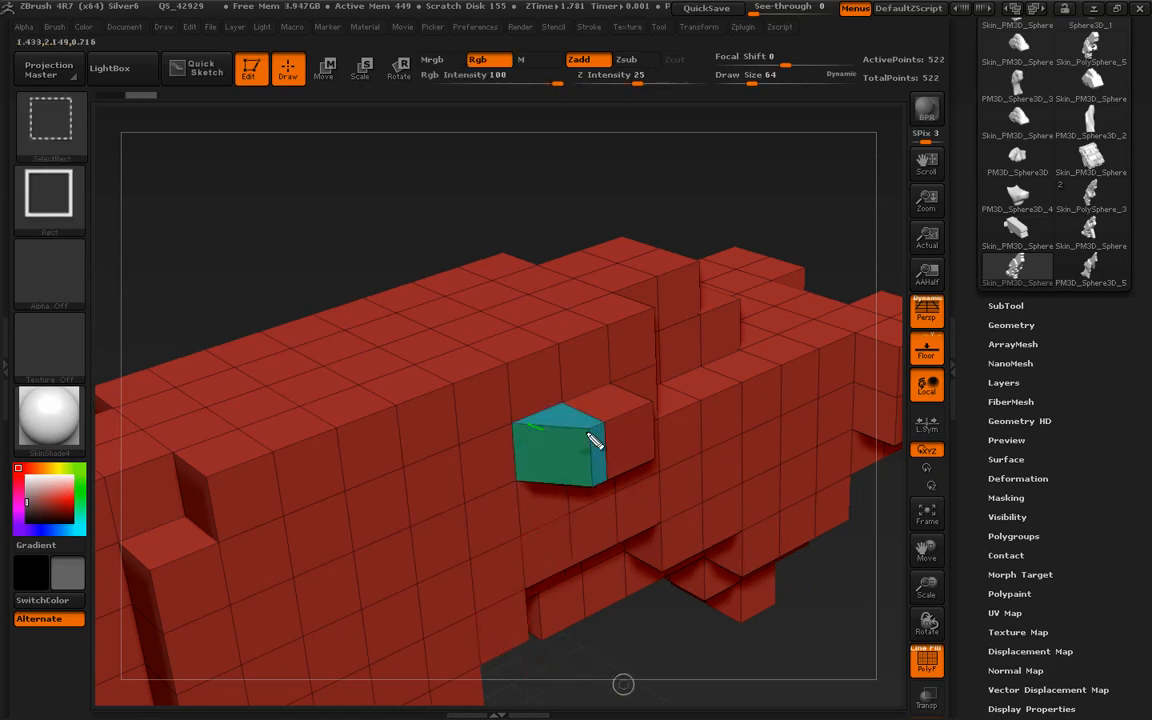
key("Escape")
left_click_drag(815, 629, 758, 588)
key("ctrl+z")
key("ctrl+shift+z")
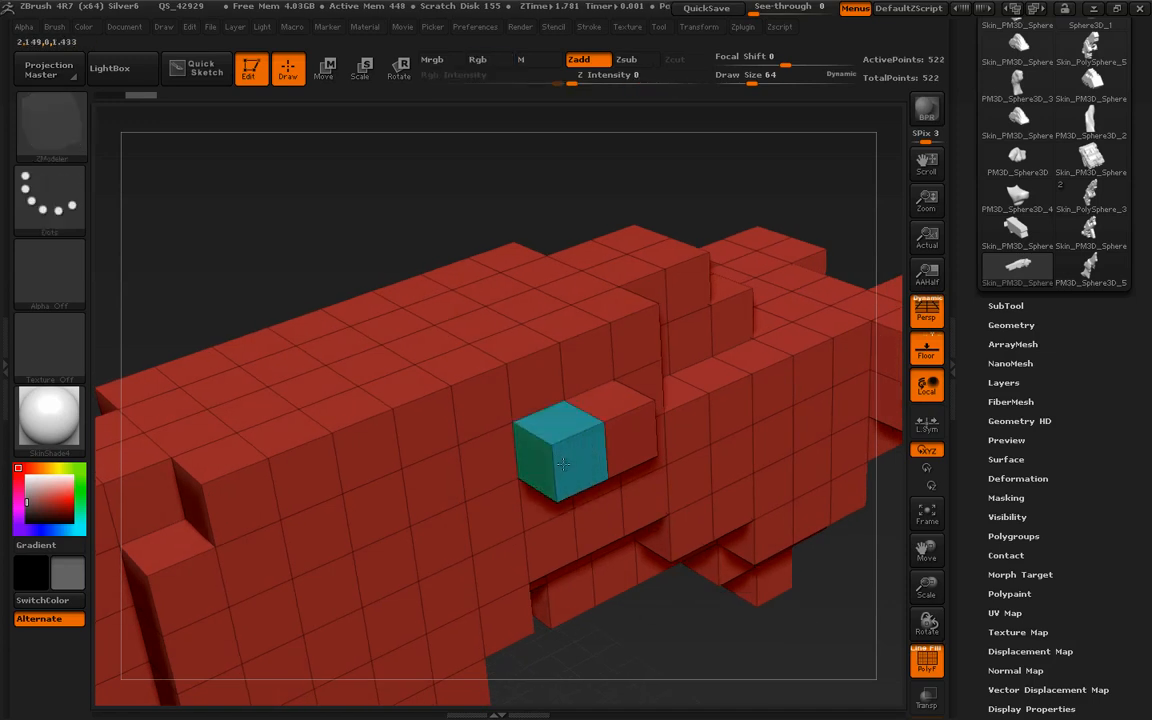
Extend the adjoining block by one more unit with QMesh and mark an end face of the bar.
left_click_drag(537, 466, 512, 487)
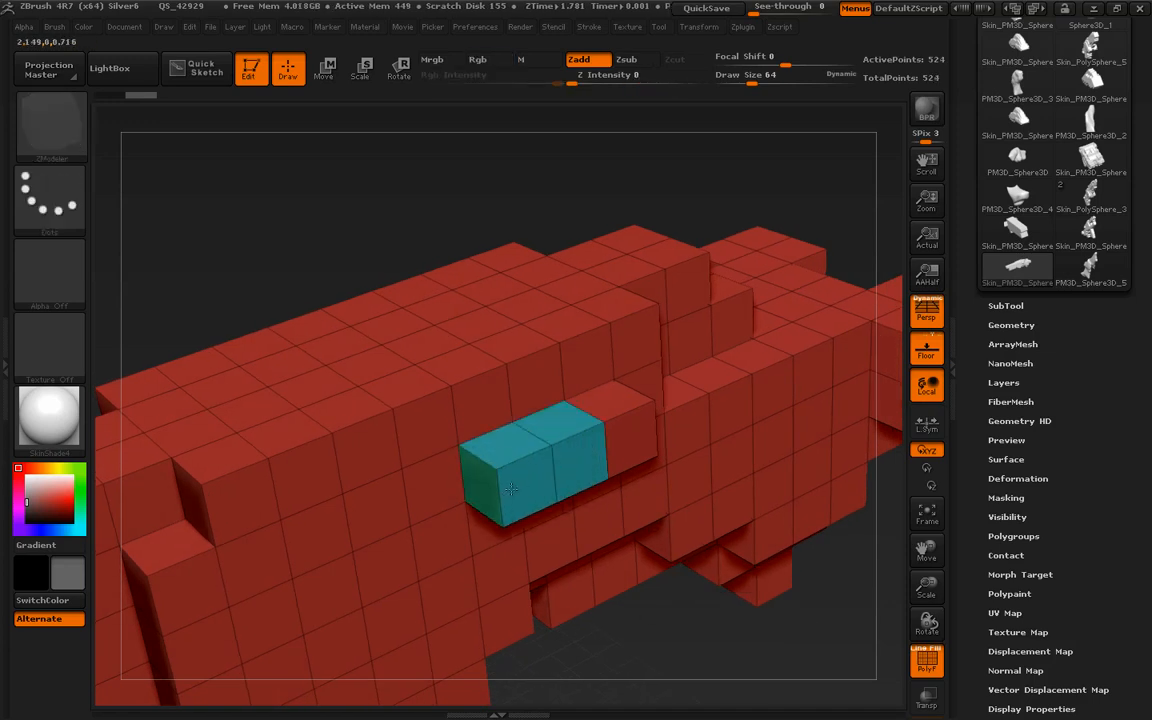
left_click_drag(590, 647, 694, 658)
left_click(485, 486, "alt")
left_click_drag(841, 597, 742, 552)
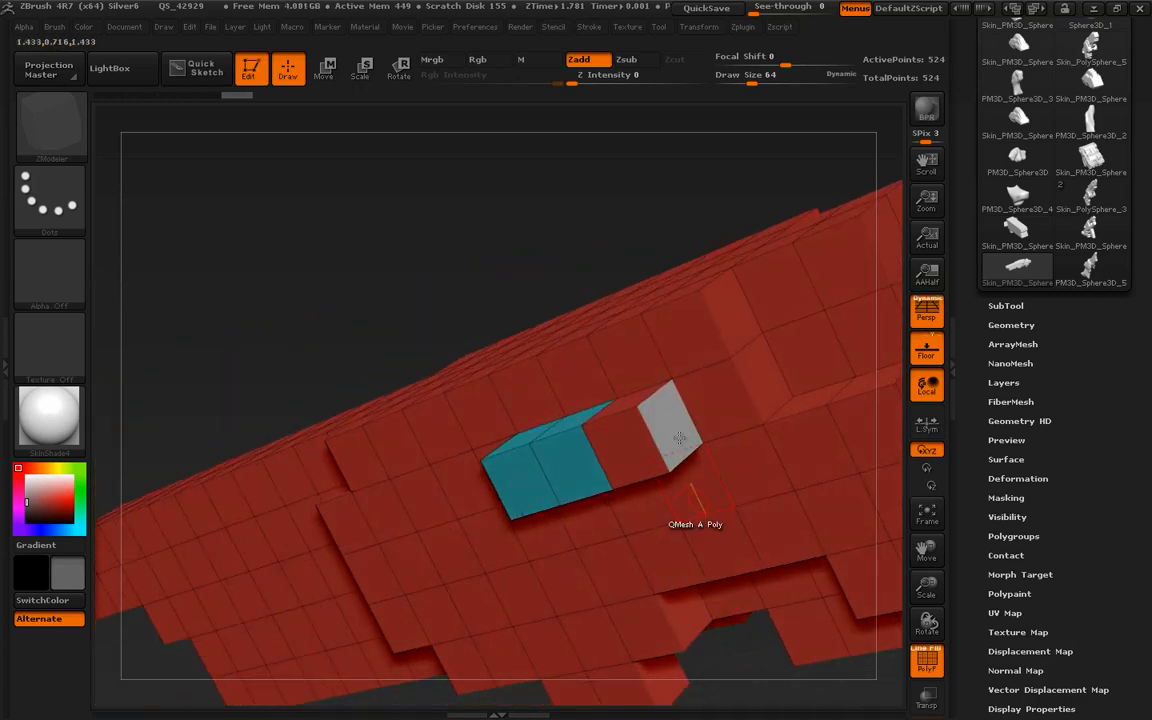
Inset the end faces of the protruding bar with the ZModeler Inset action targeting Polygroup All.
key("space")
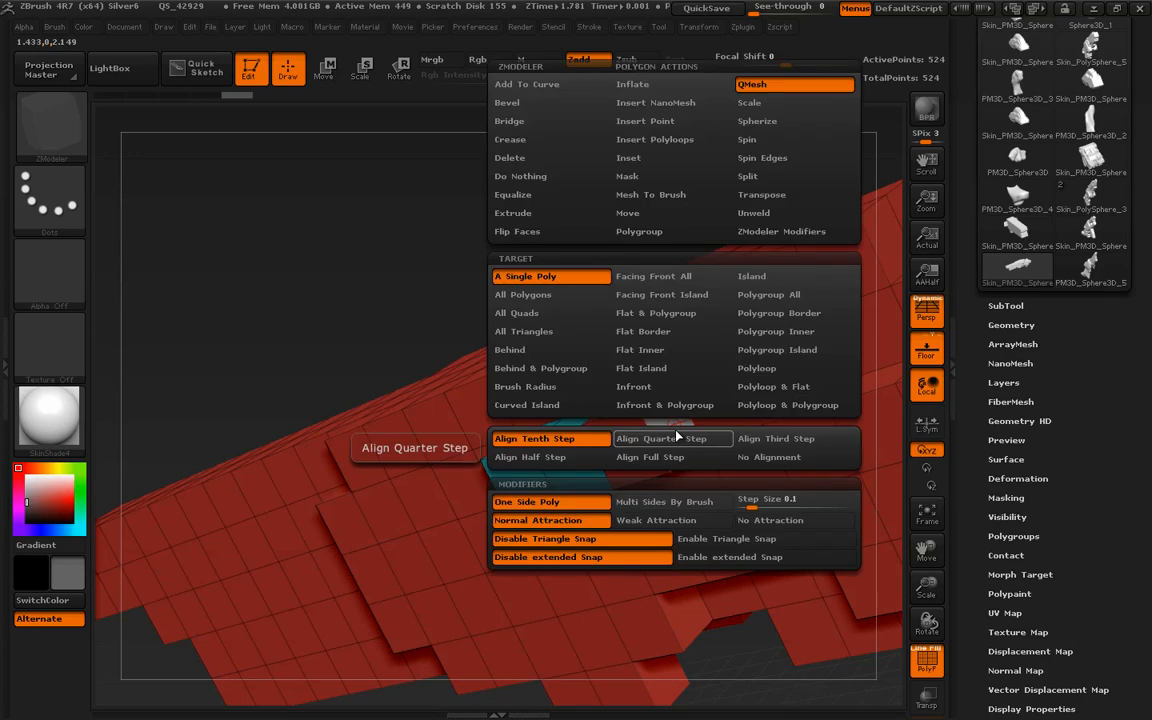
left_click(660, 158)
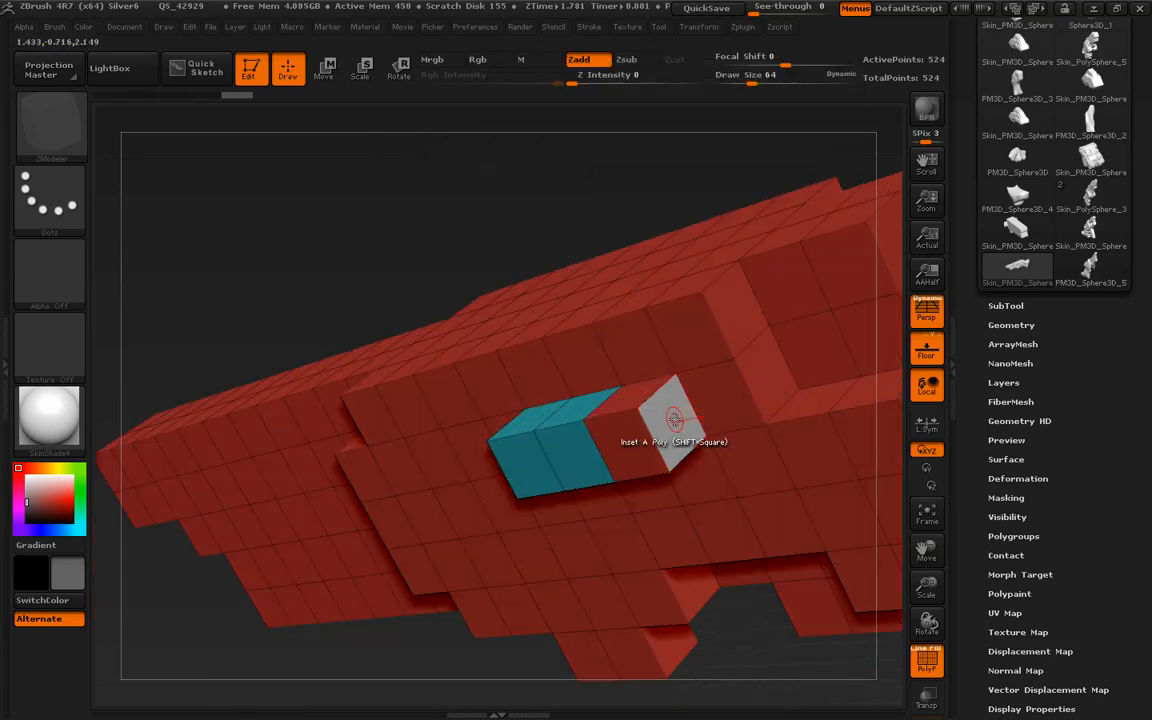
key("space")
left_click(716, 269)
left_click_drag(738, 619, 726, 596)
left_click_drag(678, 414, 678, 410)
left_click_drag(724, 640, 850, 655)
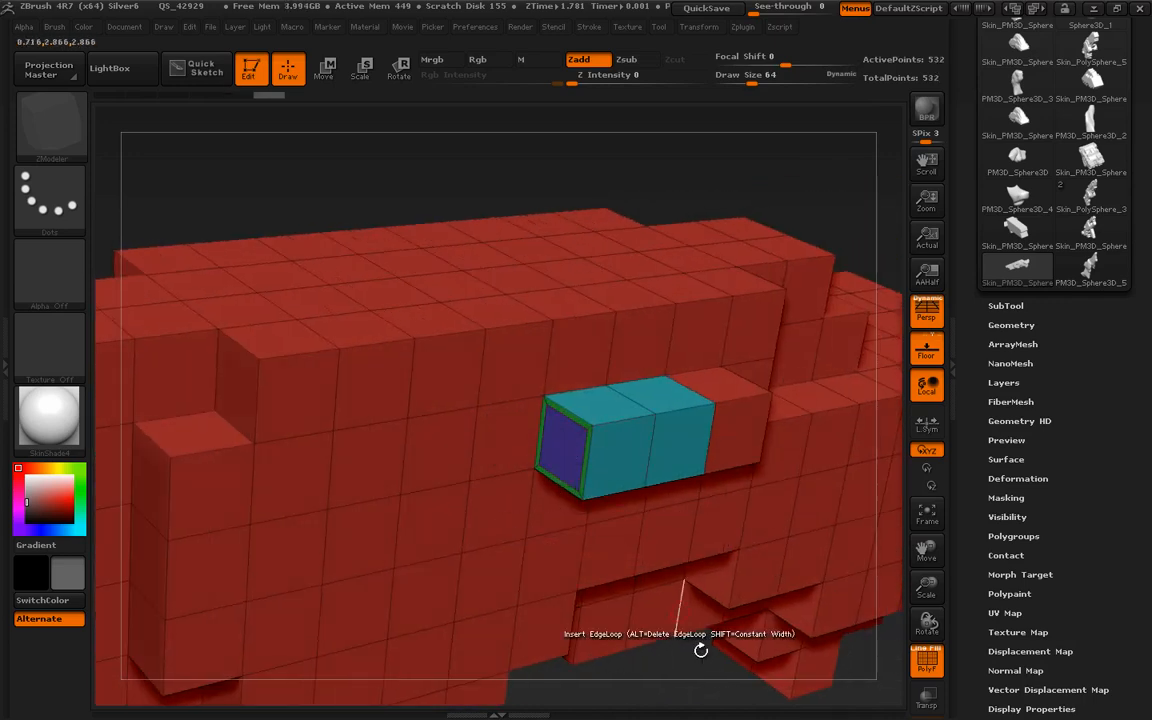
left_click_drag(703, 659, 680, 630)
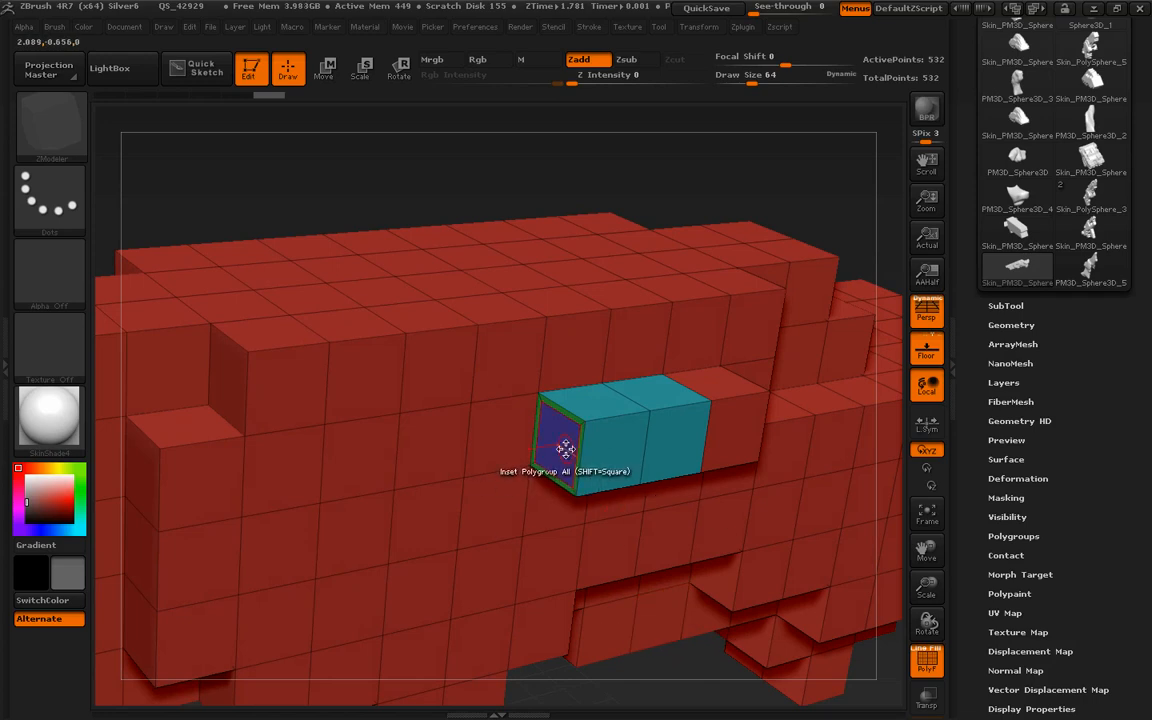
Push the inset end face through the bar to open it into a hollow square tube.
key("space")
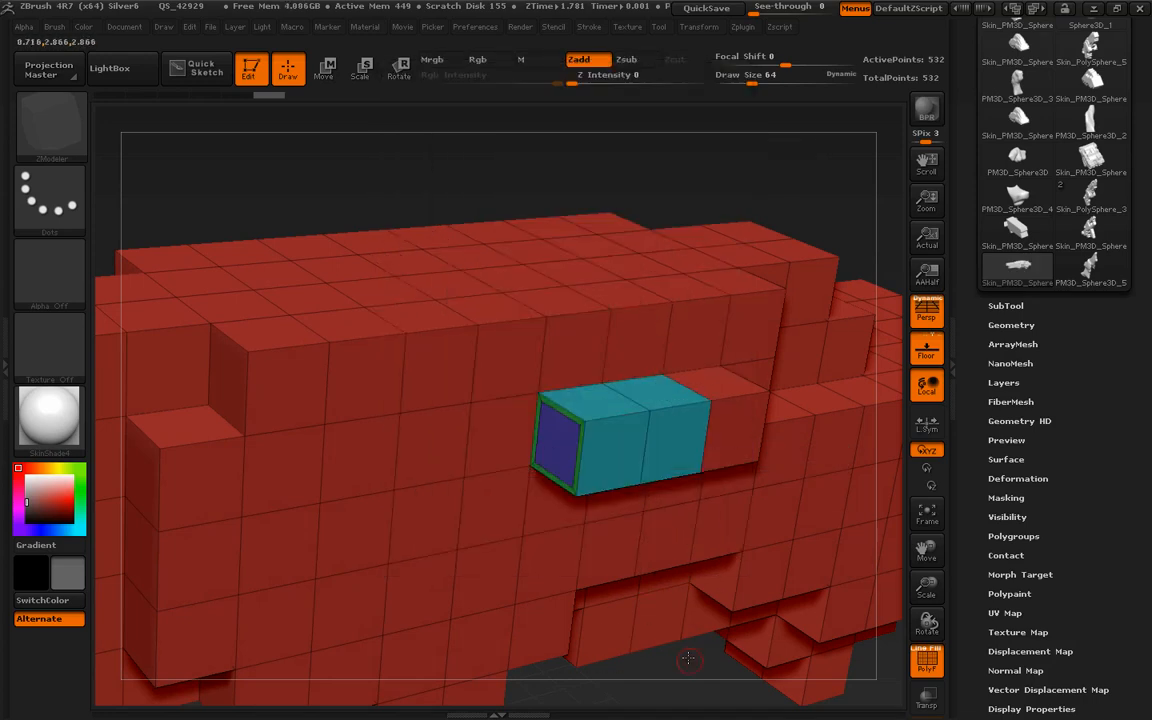
left_click_drag(691, 659, 660, 610)
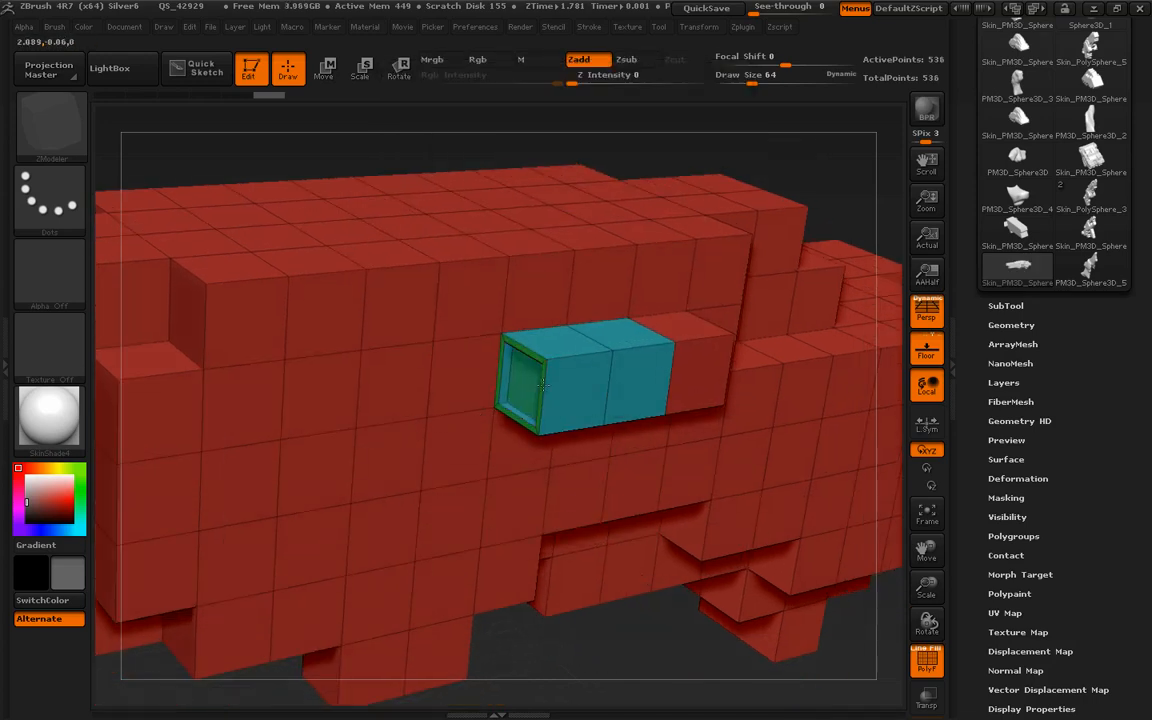
left_click_drag(652, 655, 600, 232)
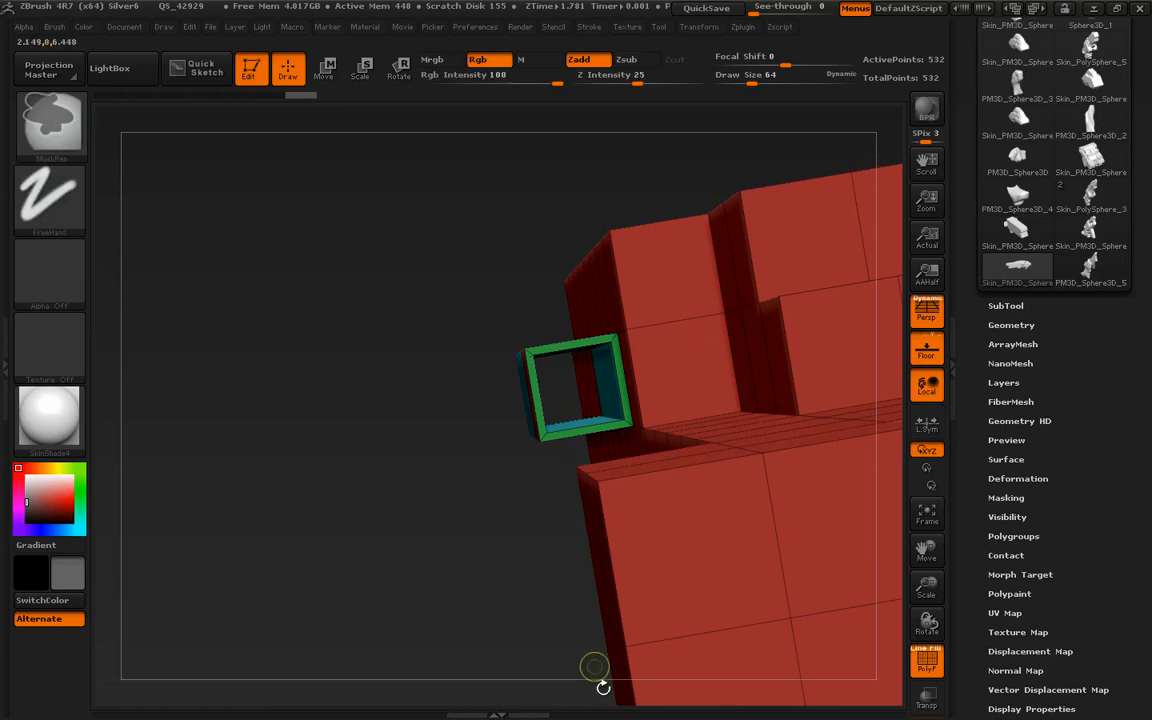
Preview the hollow tube with the mesh subdivided once and the wireframe hidden, and return to the base level.
key("ctrl+d")
left_click_drag(533, 600, 756, 618)
key("shift+f")
mouse_move(775, 500)
left_mouse_down()
mouse_move(653, 612)
mouse_move(705, 635)
mouse_move(650, 630)
left_mouse_up()
key("ctrl")
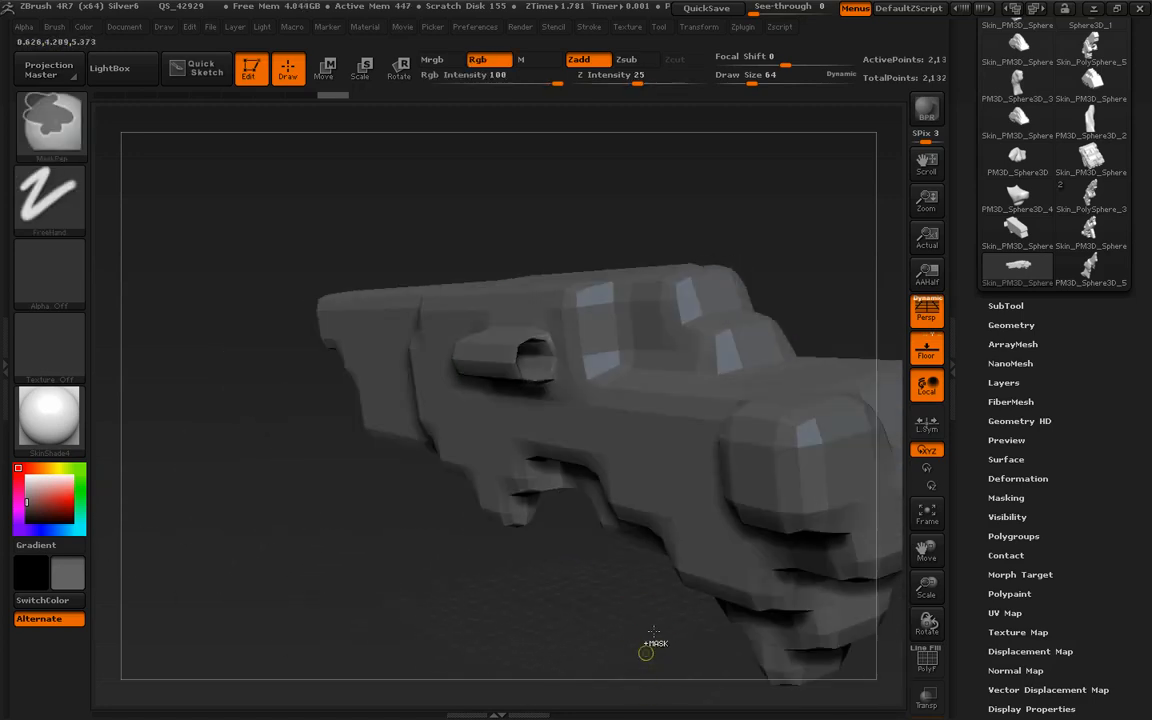
key("shift+d")
left_click_drag(617, 620, 678, 588)
key("shift+f")
Set the ZModeler polygon action to Move for editing the small protruding cube.
left_click_drag(829, 302, 836, 368, "alt")
left_click_drag(620, 632, 592, 525)
key("space")
left_click(564, 214)
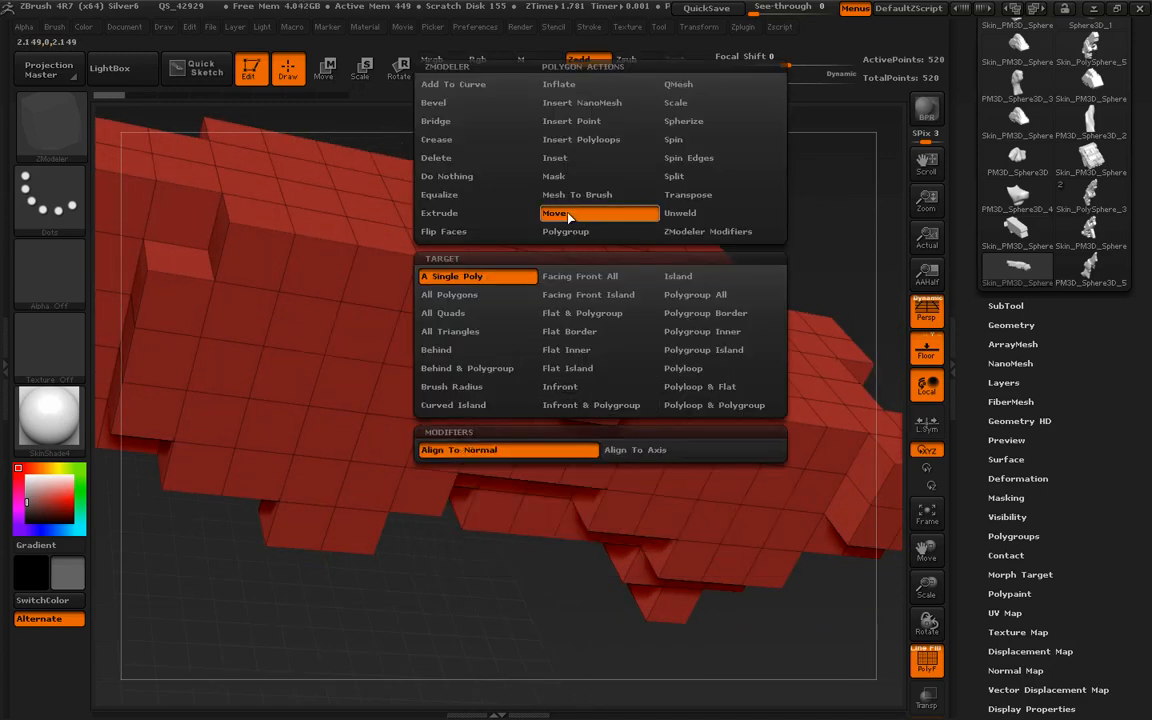
left_click(474, 387)
left_click_drag(579, 594, 555, 580)
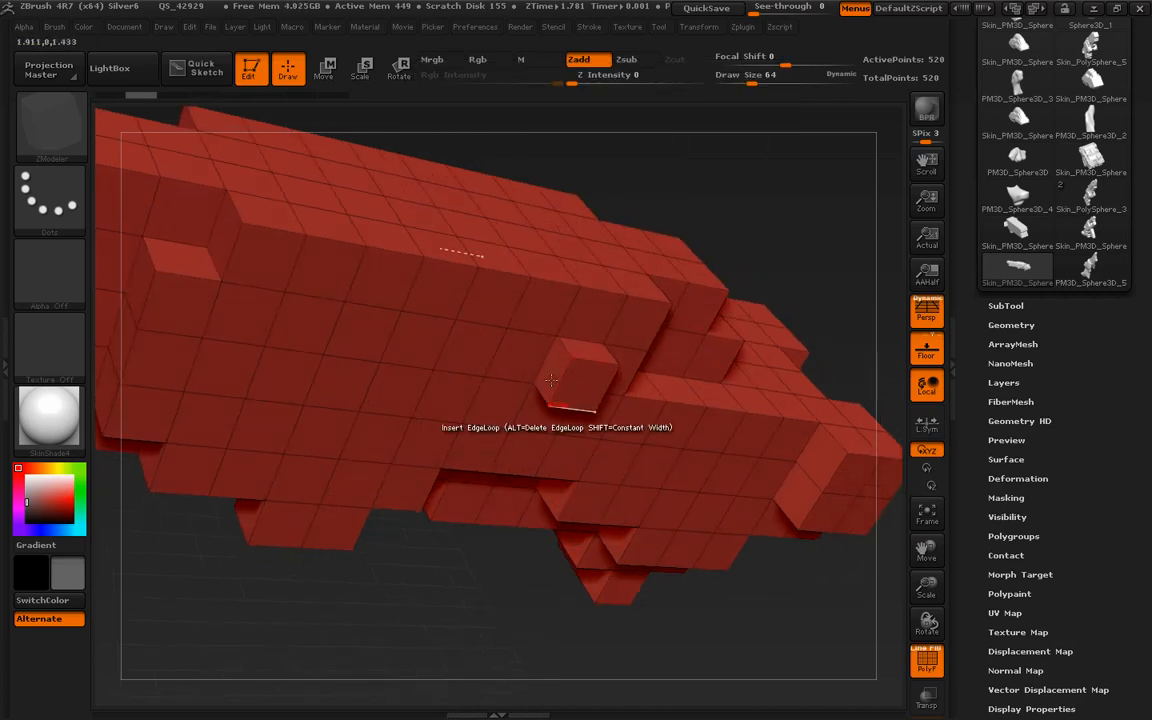
Shape a tapered wedge from the small protruding cube's side toward the body and check it without the wireframe.
key("space")
left_click_drag(493, 610, 462, 610)
left_click_drag(520, 358, 559, 379)
left_click_drag(548, 614, 551, 591)
key("shift+f")
mouse_move(609, 681)
left_mouse_down("alt")
mouse_move(572, 541)
mouse_move(555, 548)
mouse_move(581, 609)
mouse_move(686, 656)
mouse_move(788, 374)
mouse_move(807, 393)
mouse_move(784, 375)
mouse_move(774, 332)
mouse_move(802, 347)
mouse_move(800, 368)
left_mouse_up("alt")
key("shift")
key("shift+f")
Try marking a two-by-five polygon patch on the body's top and extruding it with QMesh.
left_click_drag(636, 443, 468, 350, "alt")
left_click_drag(663, 354, 740, 311)
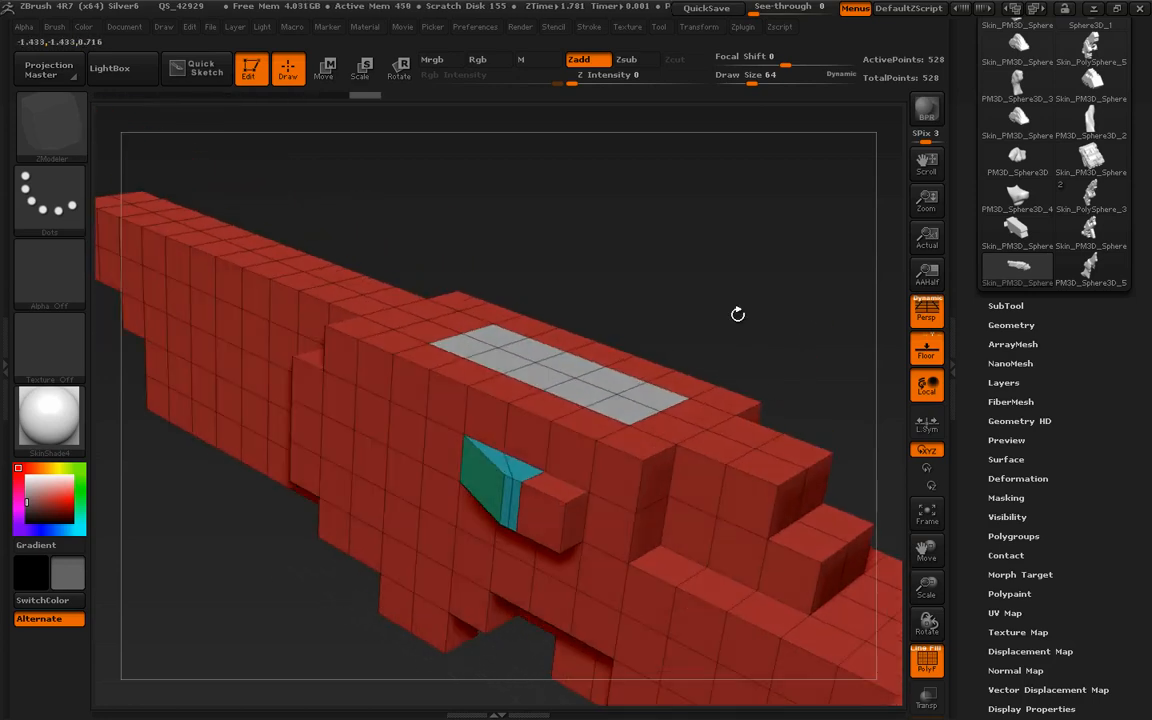
left_click_drag(643, 406, 660, 380)
key("space")
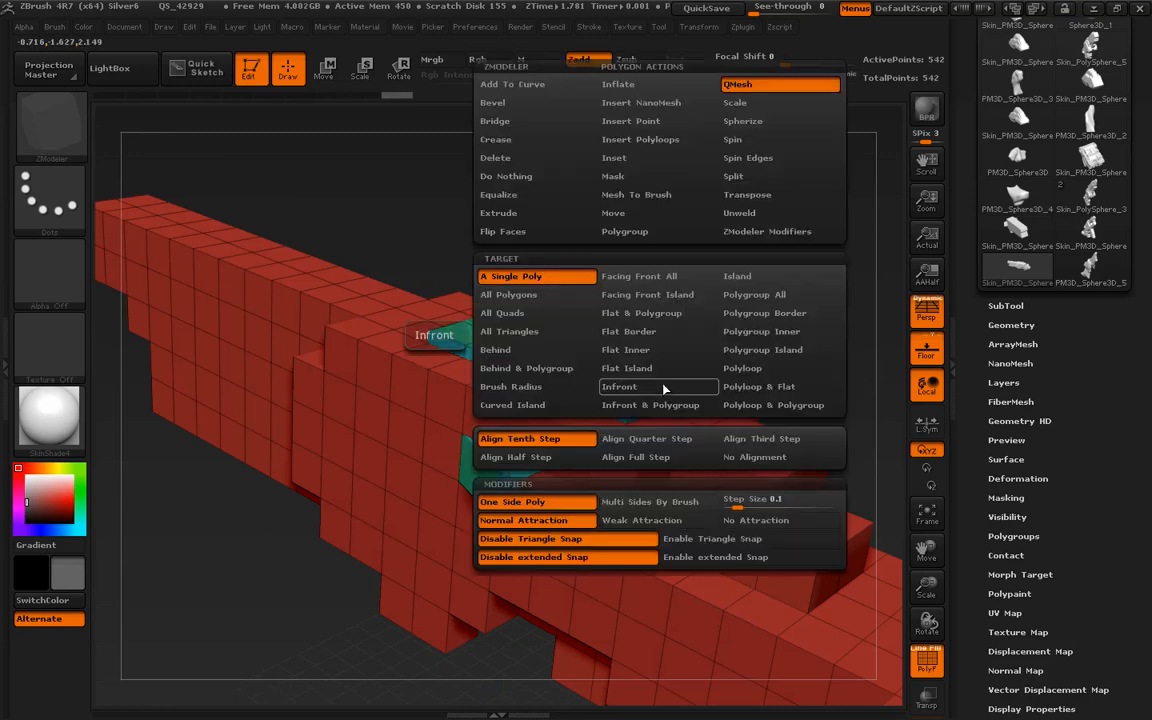
left_click(558, 294)
key("ctrl+z")
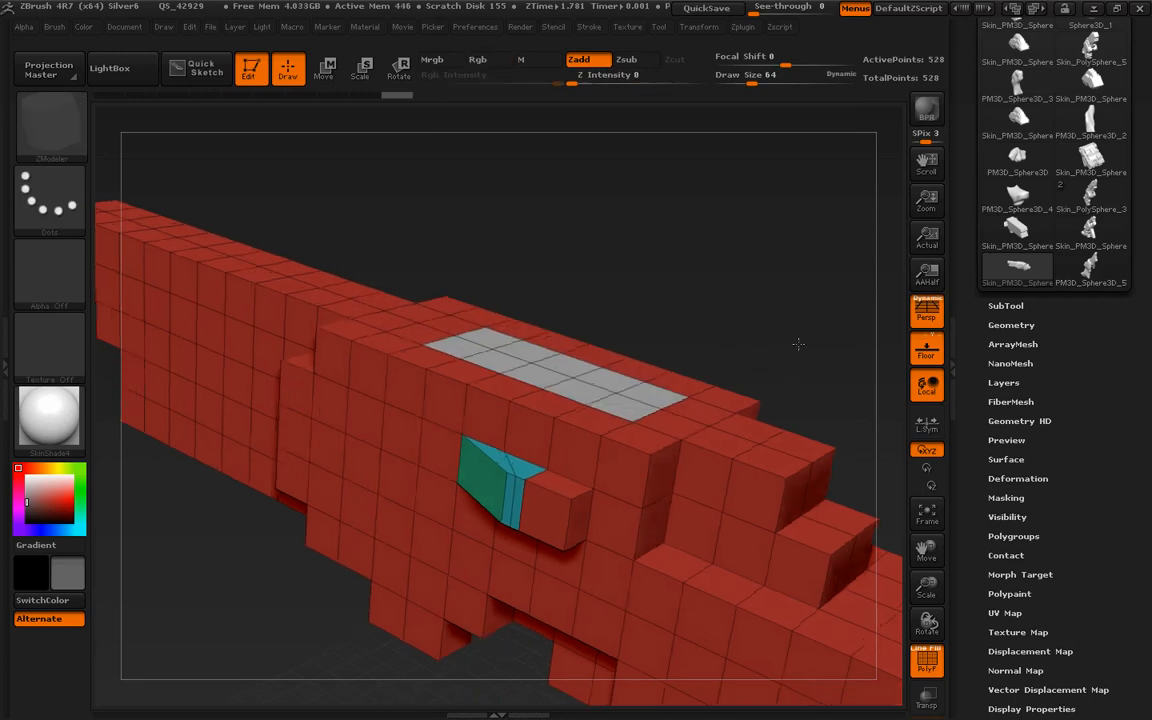
Try extruding the marked top patch and repeating it on the lower step, and undo the extrusions.
key("space")
key("space")
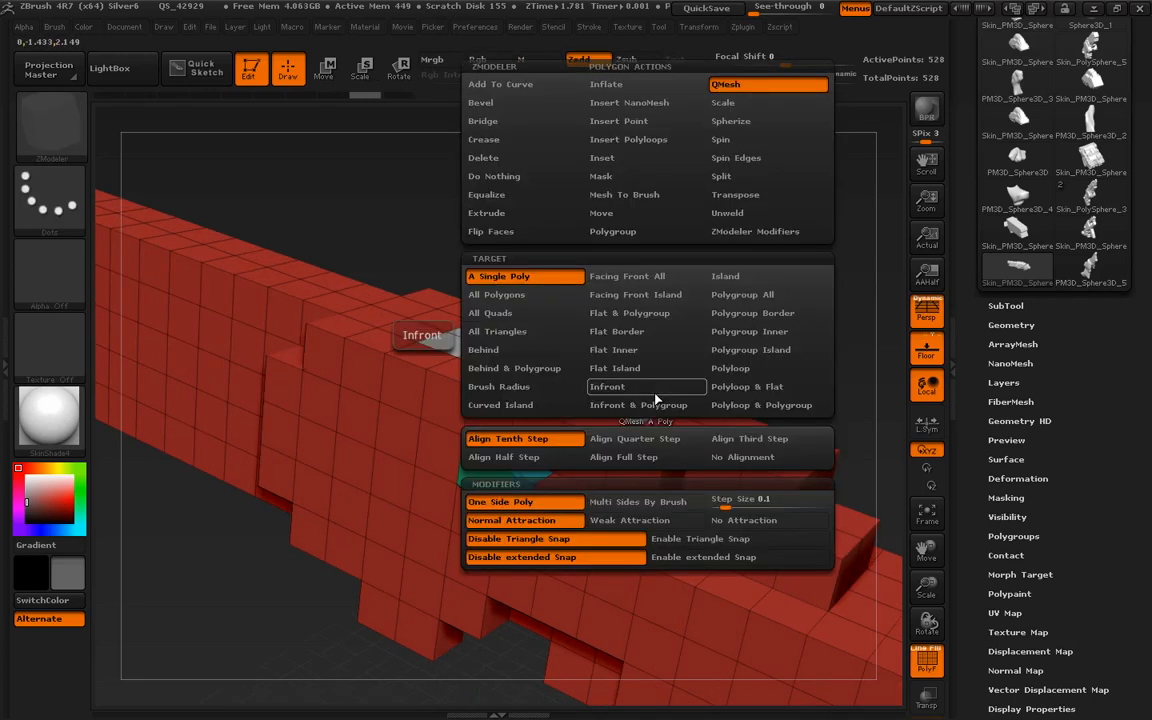
left_click(786, 372)
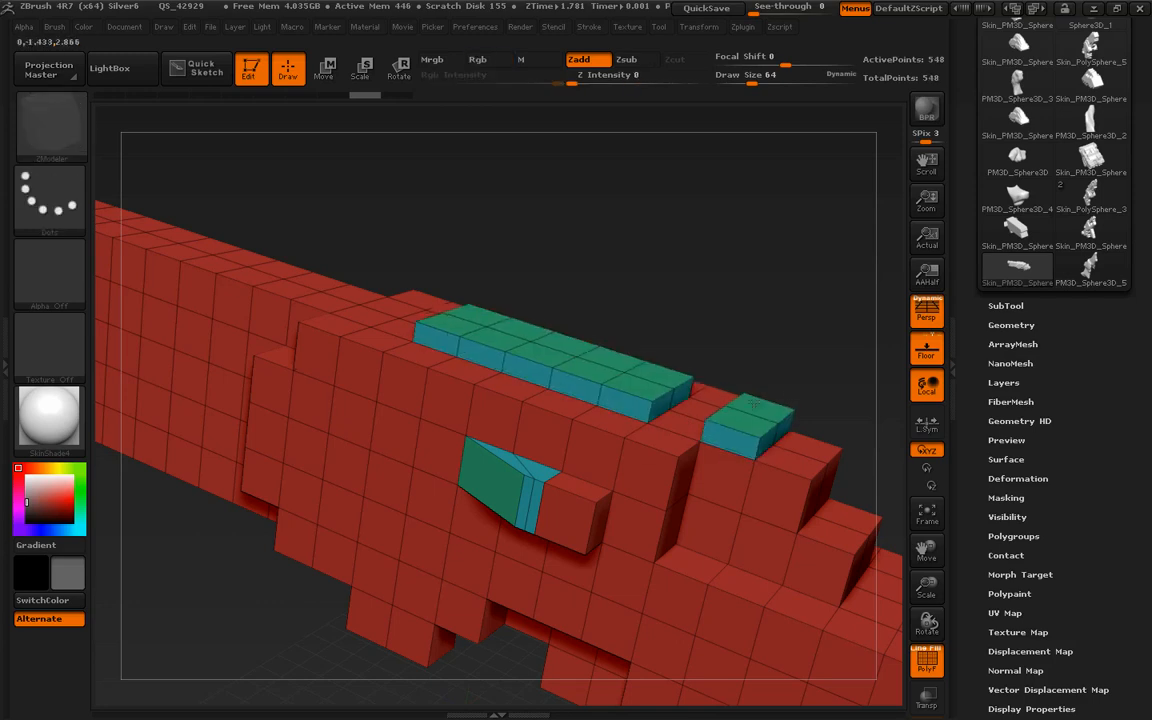
key("ctrl+z")
key("ctrl+z")
key("ctrl+z")
key("ctrl+z")
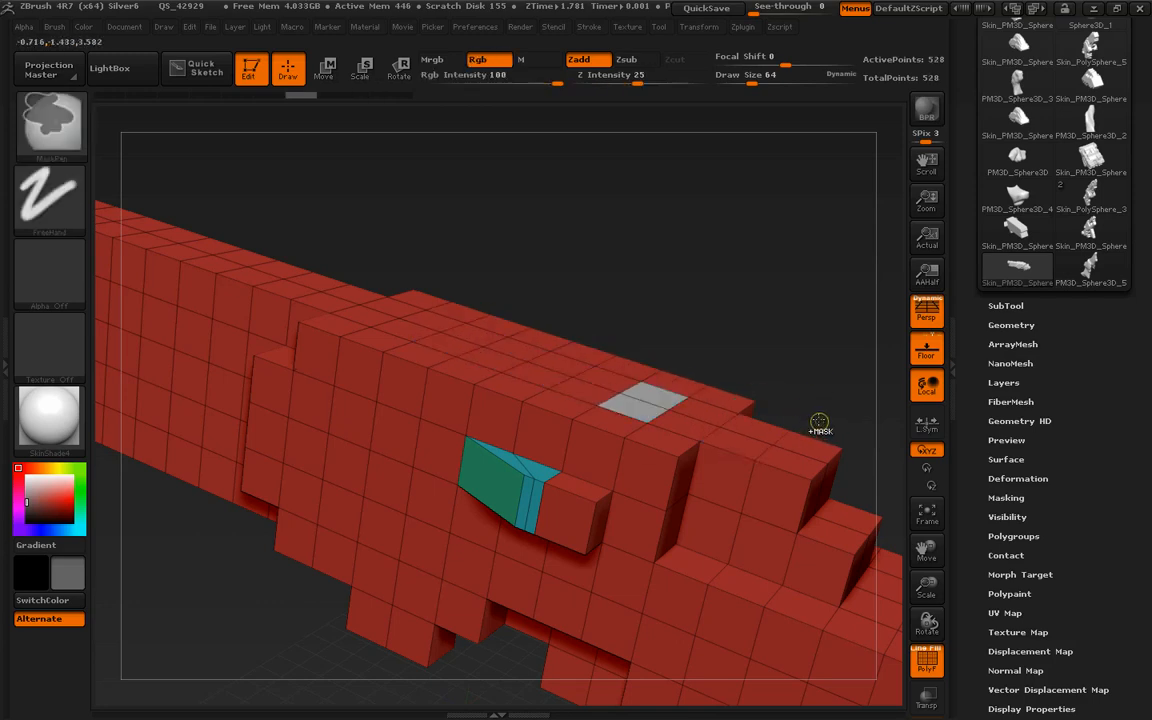
Try QMesh on the stepped section and on the two-polygon patch on top, undoing each attempt.
left_click_drag(813, 407, 789, 303)
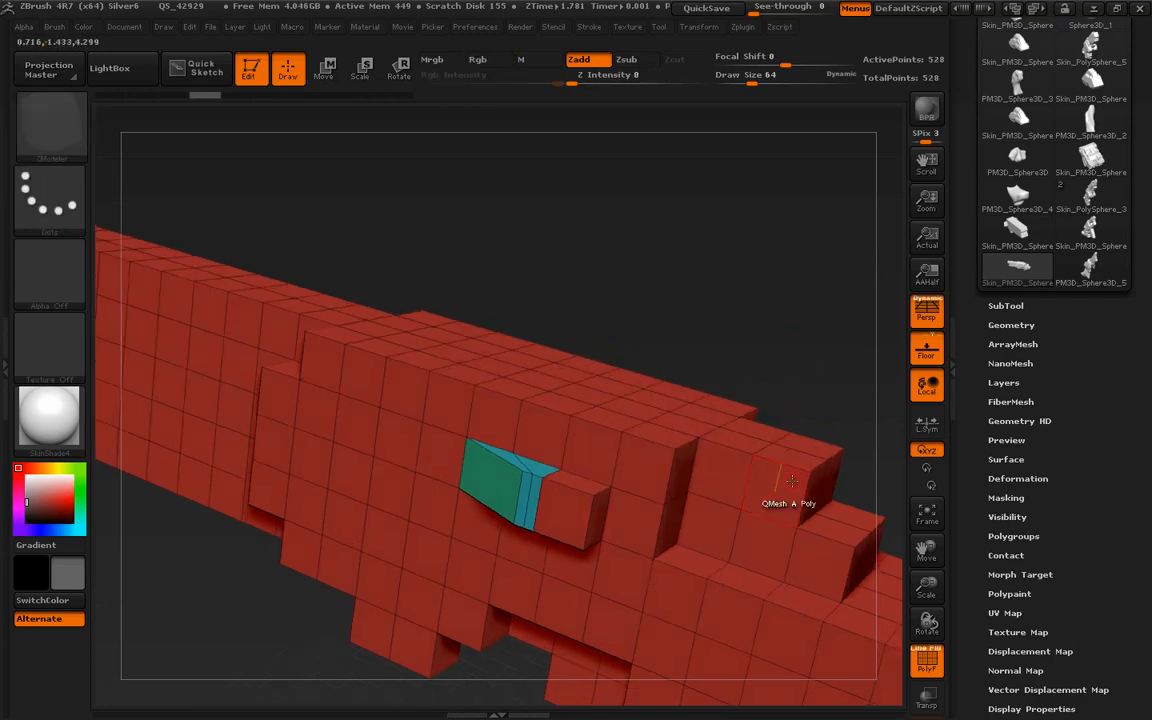
left_click_drag(813, 390, 797, 430)
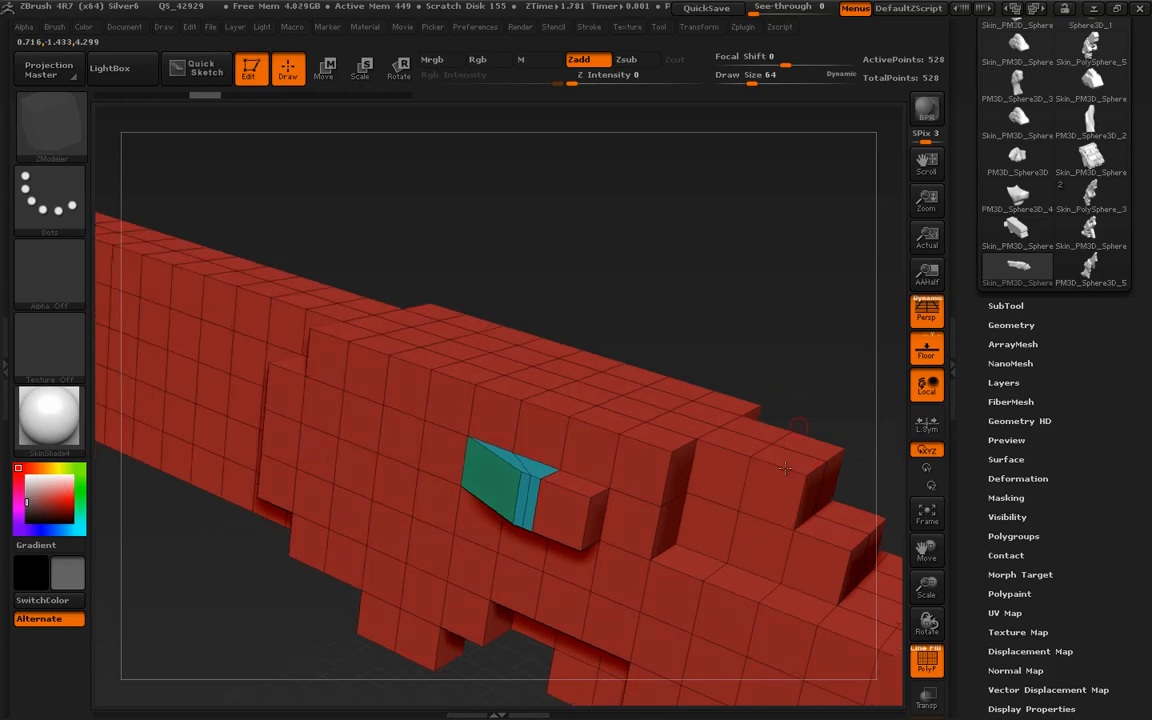
left_click_drag(777, 492, 708, 499)
key("ctrl+z")
key("ctrl+z")
left_click_drag(652, 402, 652, 388)
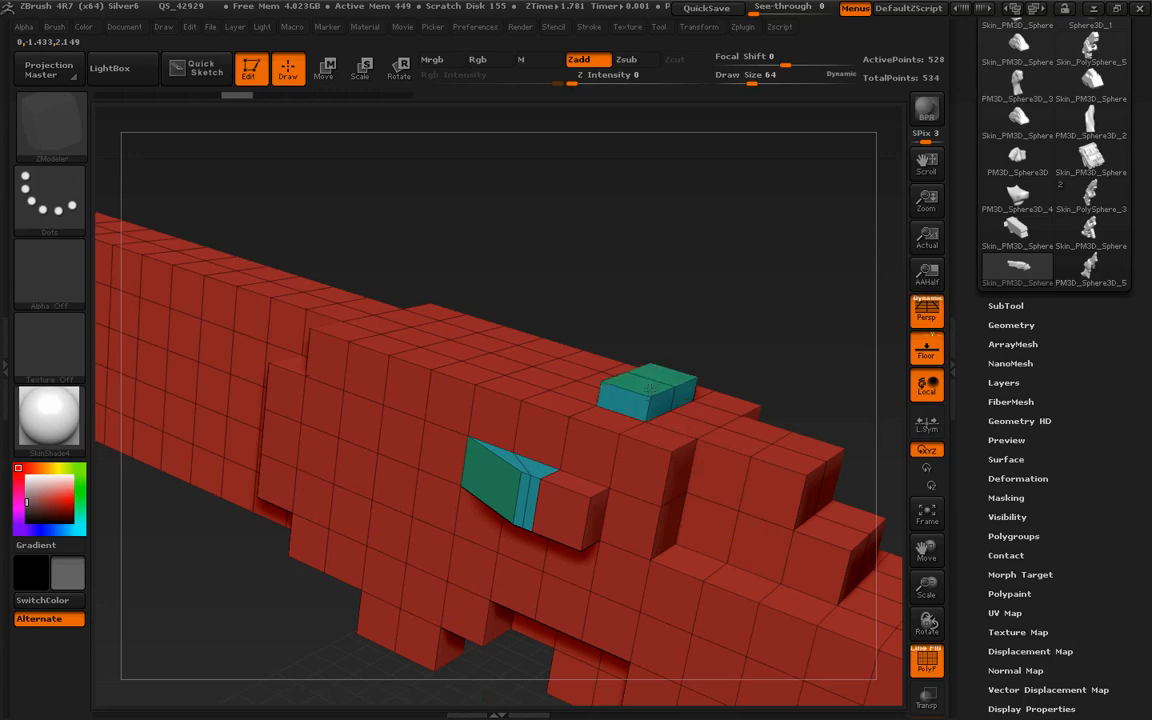
key("ctrl+z")
left_click_drag(730, 352, 708, 354)
Mark a two-by-four polygon patch on the body's top and raise it slightly with QMesh.
left_click(645, 402, "alt")
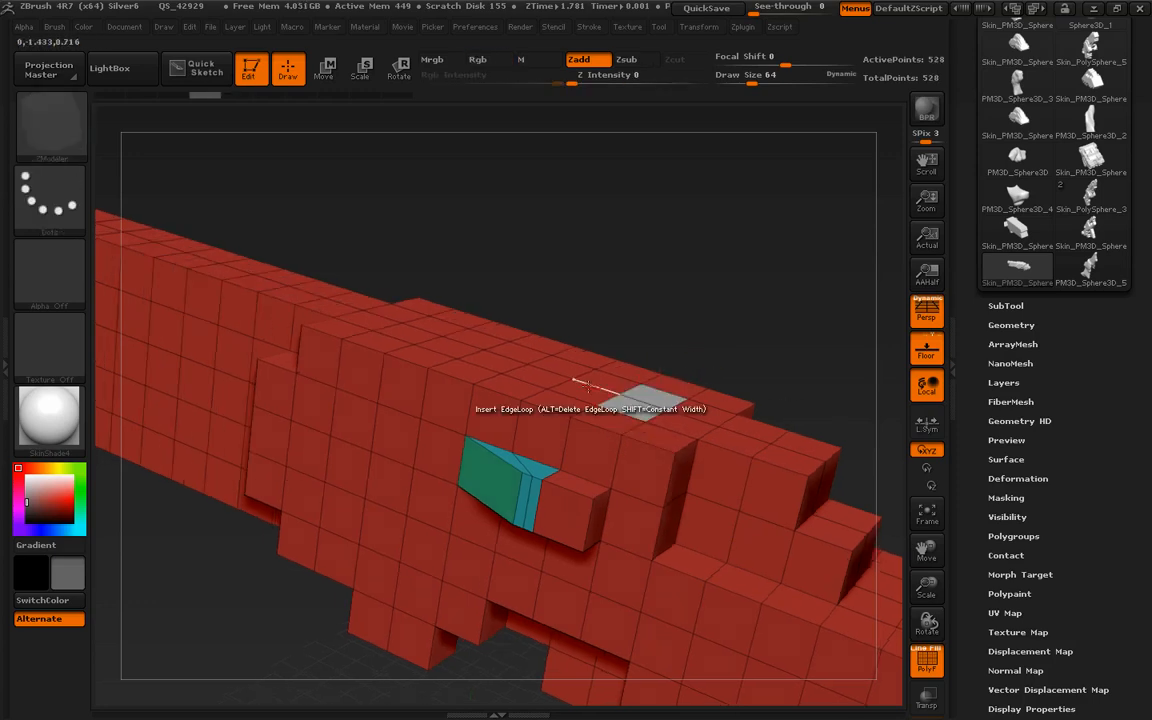
left_click_drag(598, 393, 580, 384, "alt")
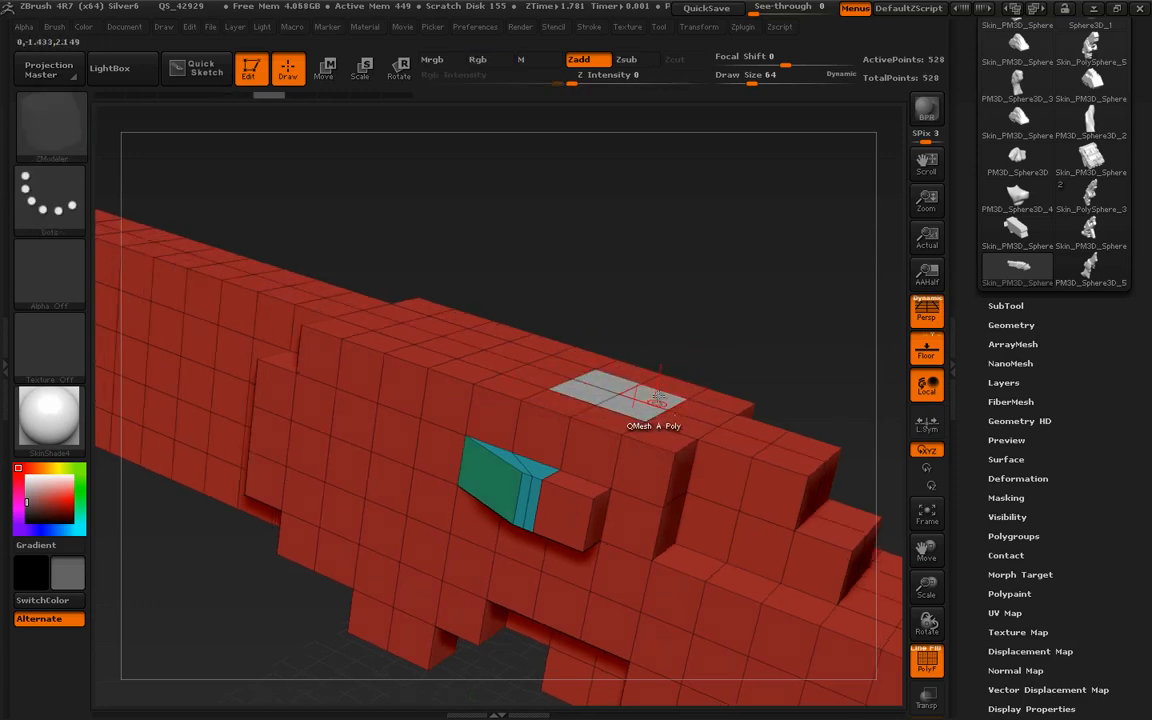
left_click_drag(651, 401, 661, 381)
key("ctrl+z")
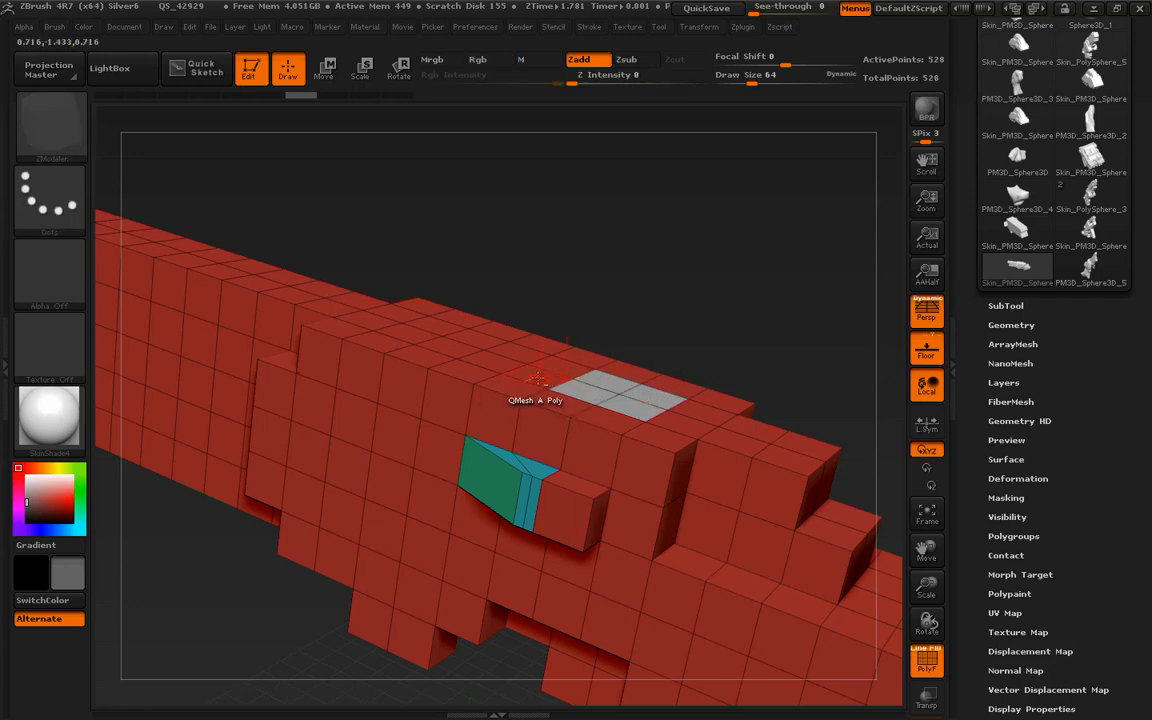
left_click(536, 377, "alt")
left_click(494, 363, "alt")
left_click_drag(663, 352, 661, 340)
left_click_drag(667, 394, 665, 382)
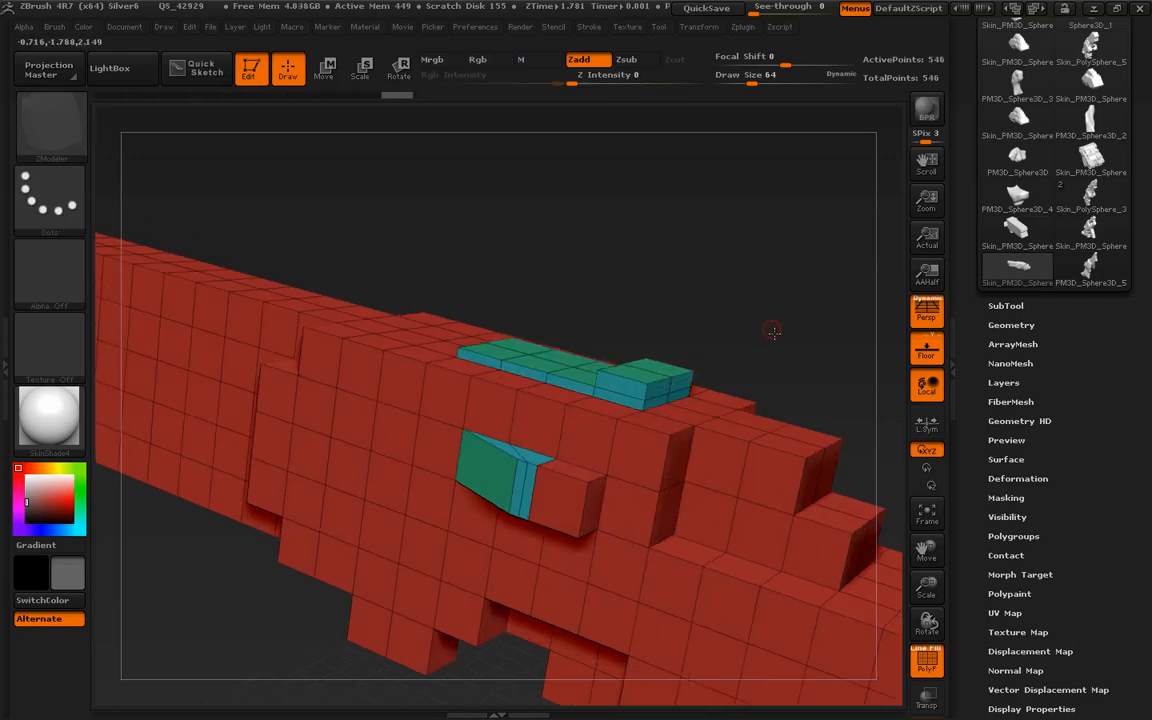
key("ctrl+z")
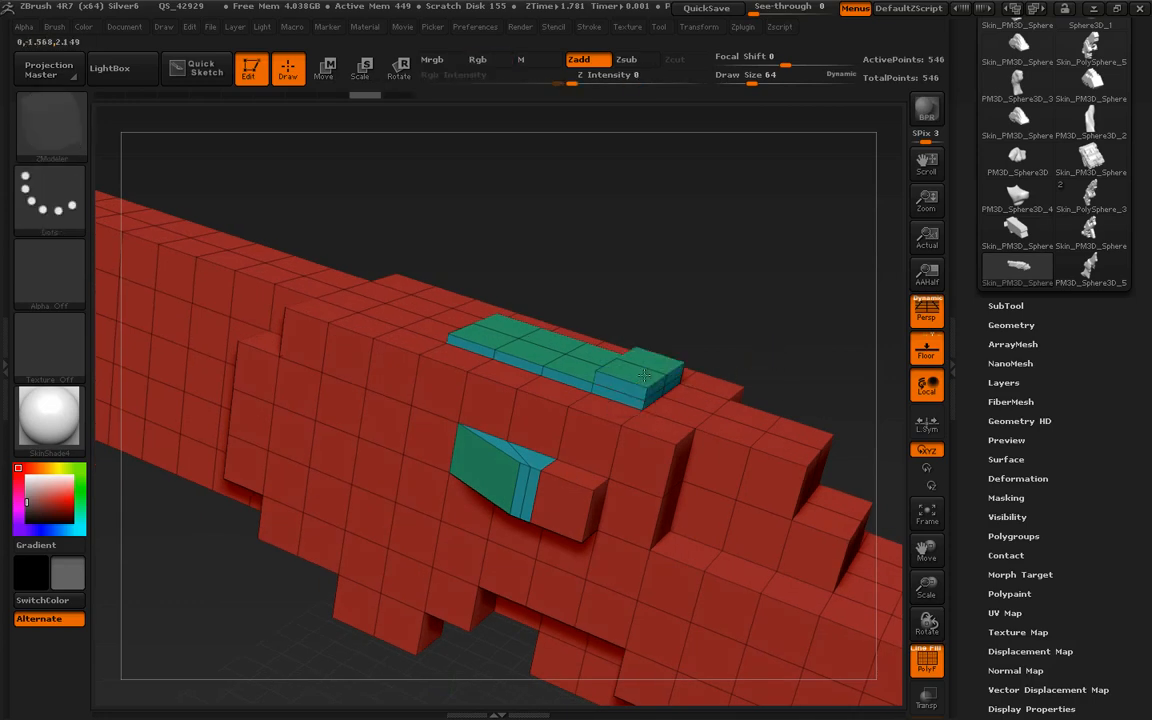
Set the QMesh target to Flat & Polygroup and raise the whole top patch higher.
key("space")
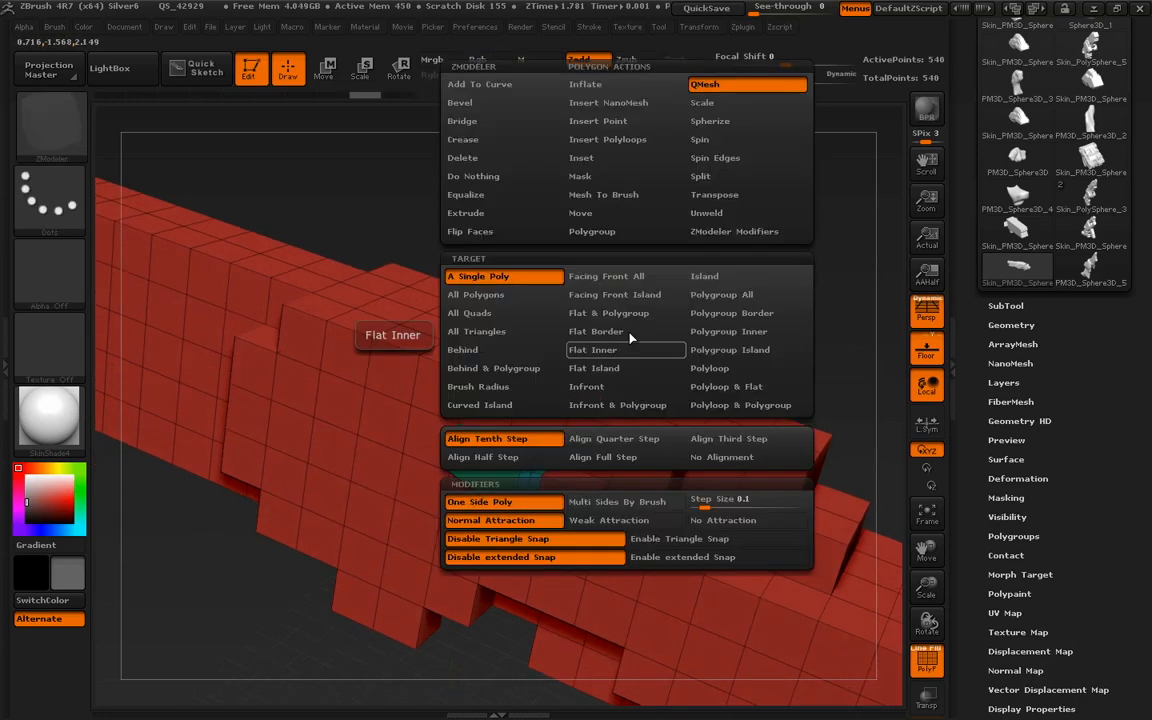
left_click(609, 313)
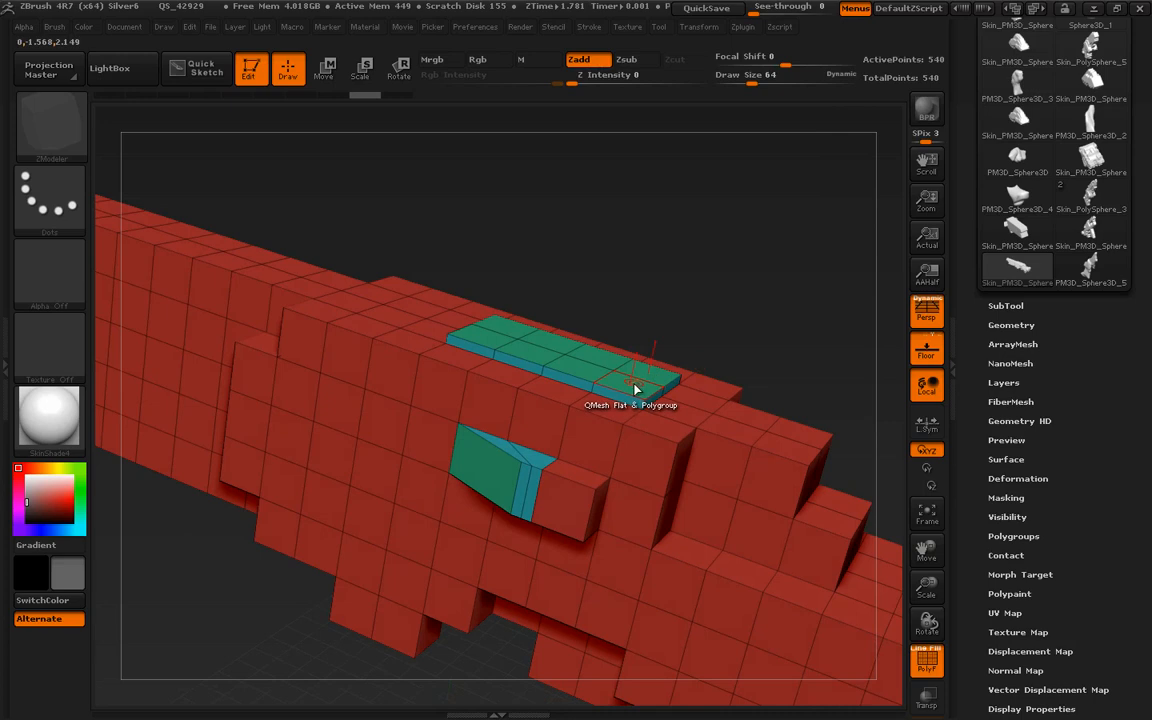
key("space")
left_click_drag(764, 317, 768, 318)
left_click_drag(642, 380, 652, 335)
Bevel the top perimeter edges of the raised block using the ZModeler Bevel edge action.
left_click_drag(742, 315, 816, 412)
key("space")
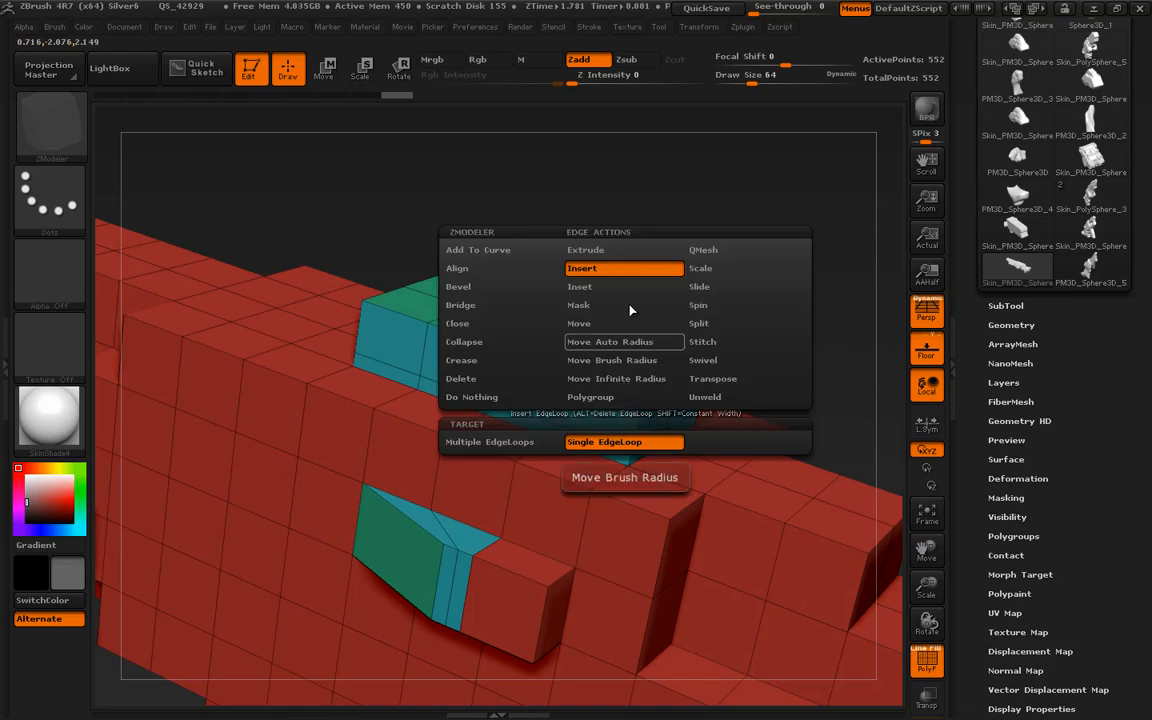
key("space")
left_click(492, 288)
left_click_drag(768, 322, 734, 336)
left_click_drag(612, 395, 615, 360)
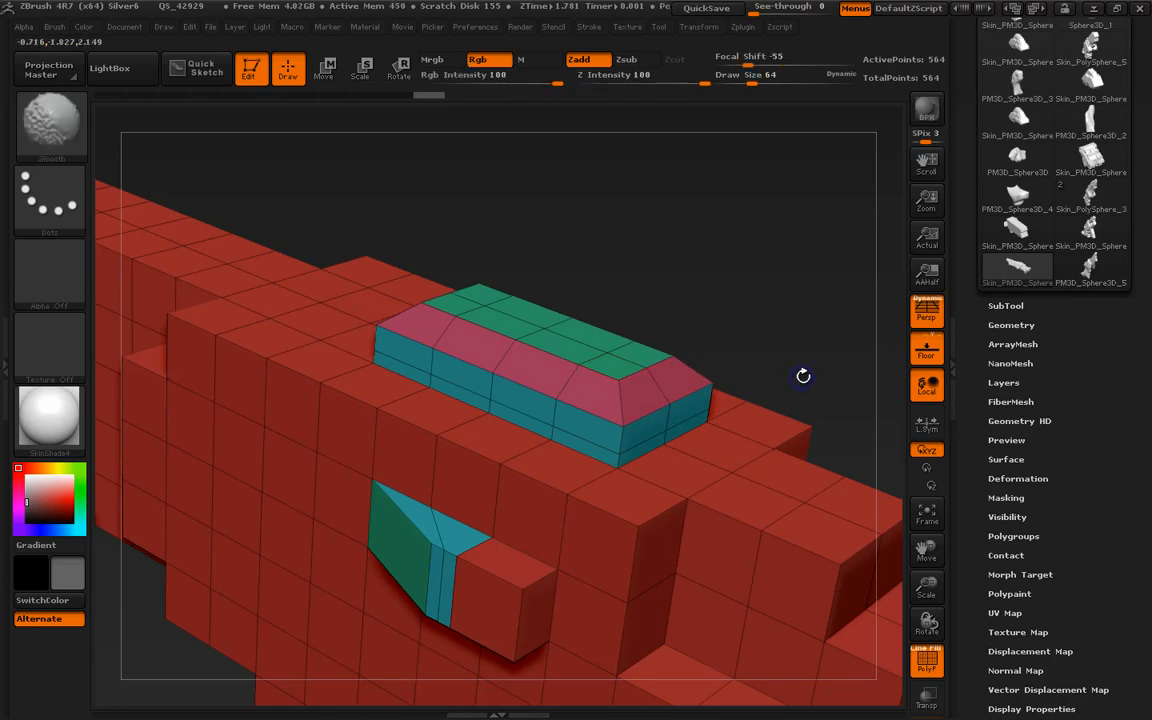
Hide the polygon wireframe, frame the rifle and turn on Dynamic Subdiv for the mesh.
key("shift+f")
key("f")
left_click_drag(675, 248, 745, 325)
left_click(1013, 344)
left_click(1028, 143)
left_click(1022, 307)
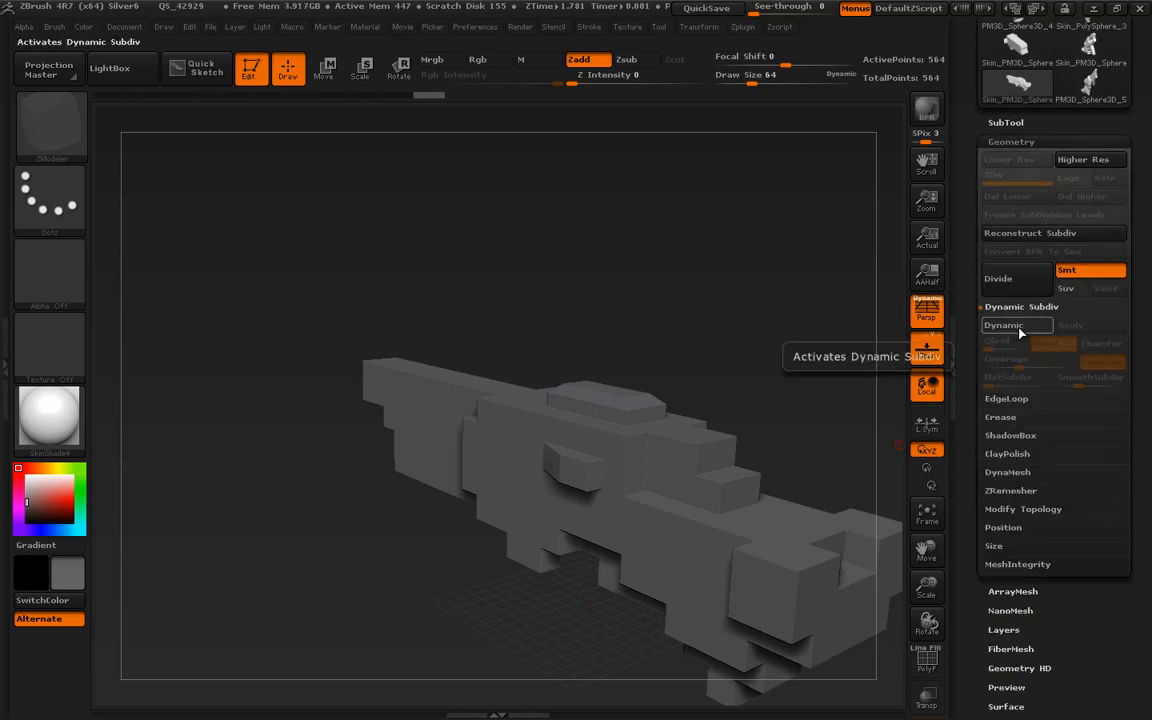
left_click(1008, 326)
left_click_drag(870, 438, 842, 460)
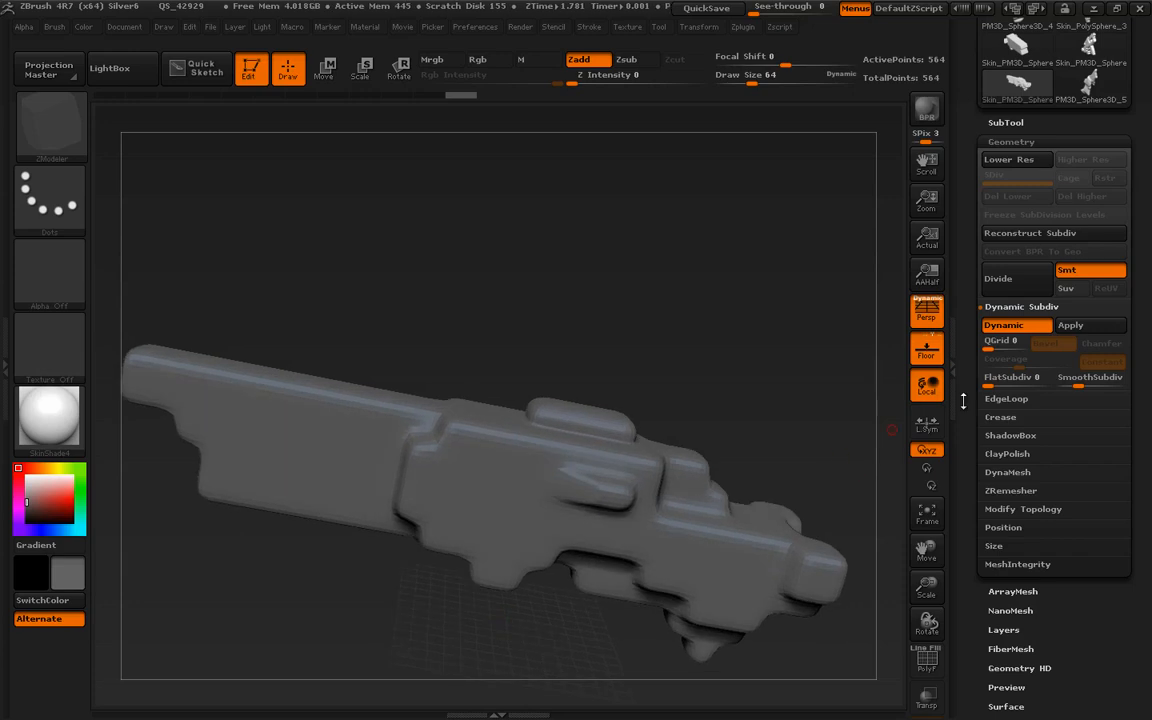
Set the Dynamic Subdiv QGrid to 1 and its bevel Coverage to about 0.13.
left_click(997, 343)
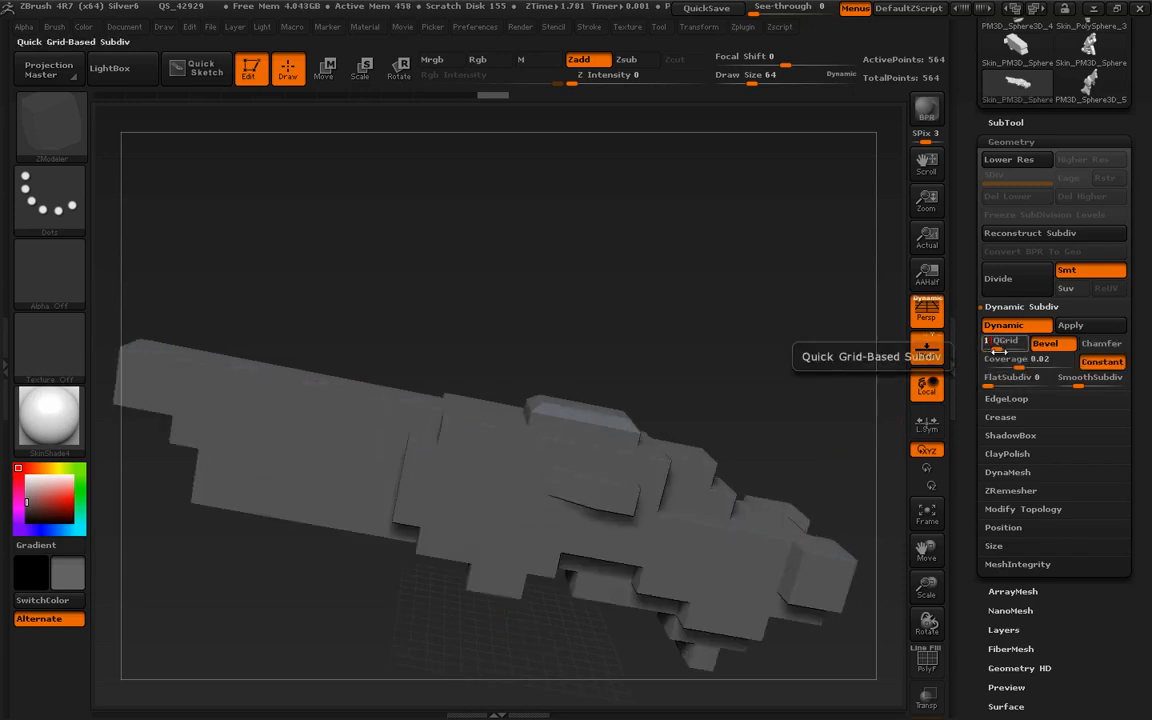
left_click_drag(1010, 361, 1040, 369)
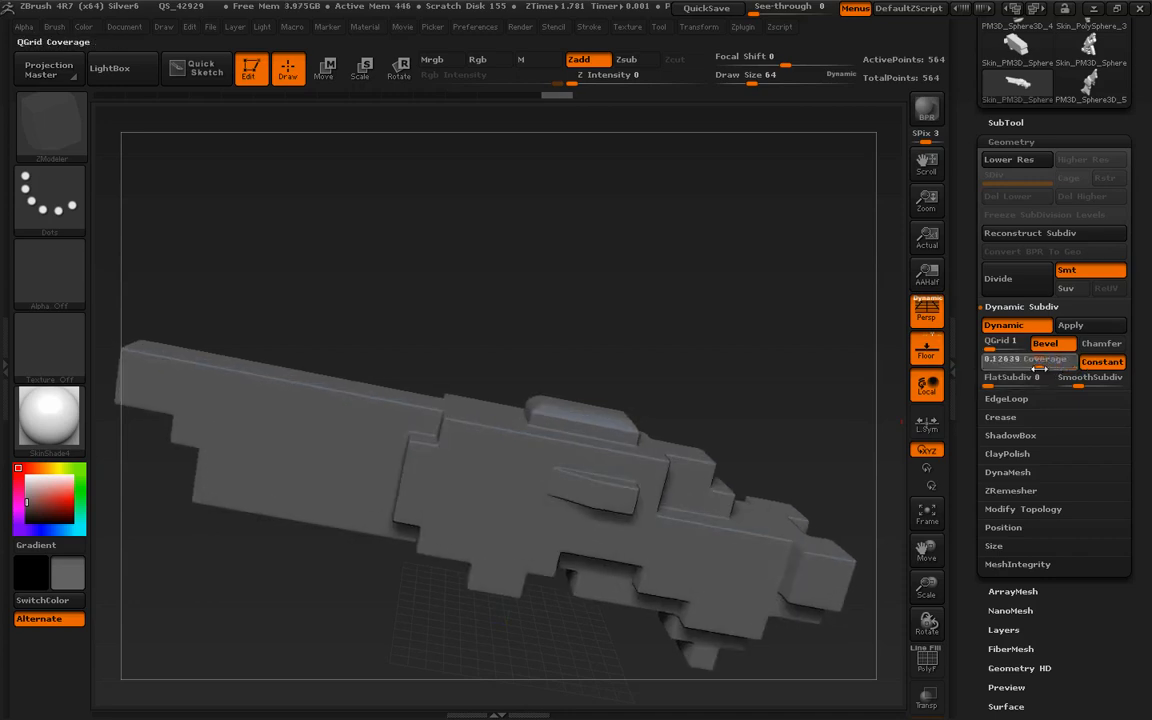
left_click(1038, 369)
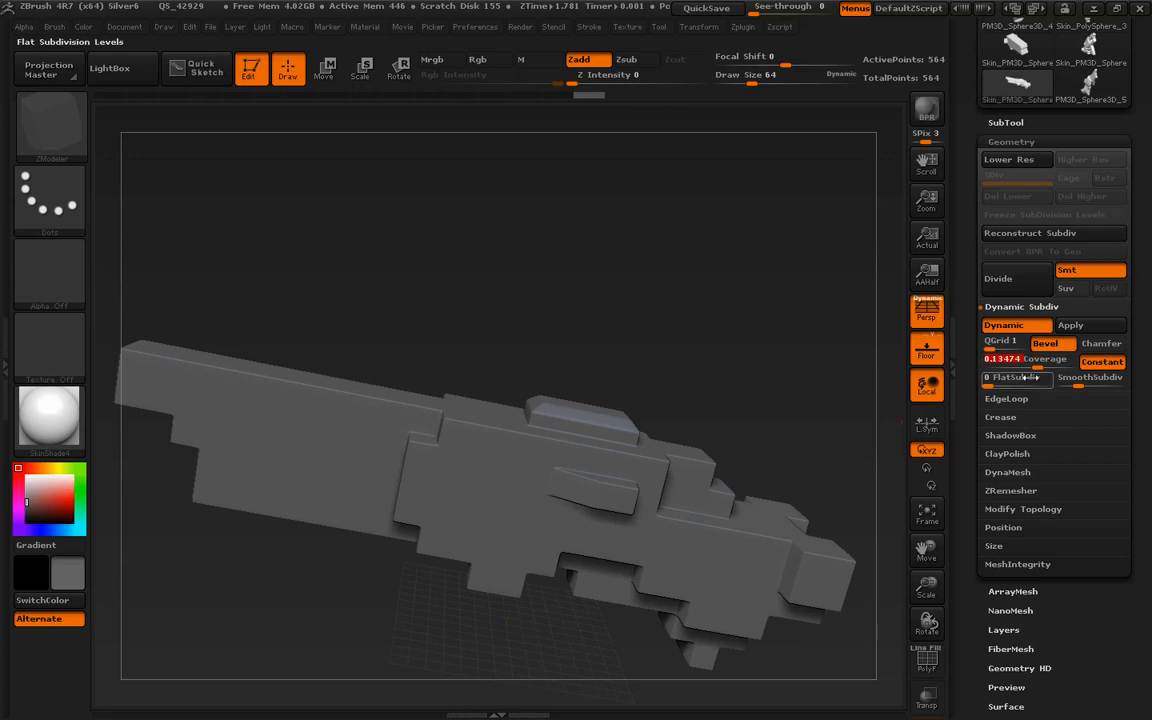
Lower the Dynamic Subdiv bevel Coverage to about 0.118 and check the beveled edges on the rifle.
left_click_drag(1047, 362, 1031, 365)
left_click_drag(819, 436, 708, 645)
left_click_drag(752, 634, 750, 641)
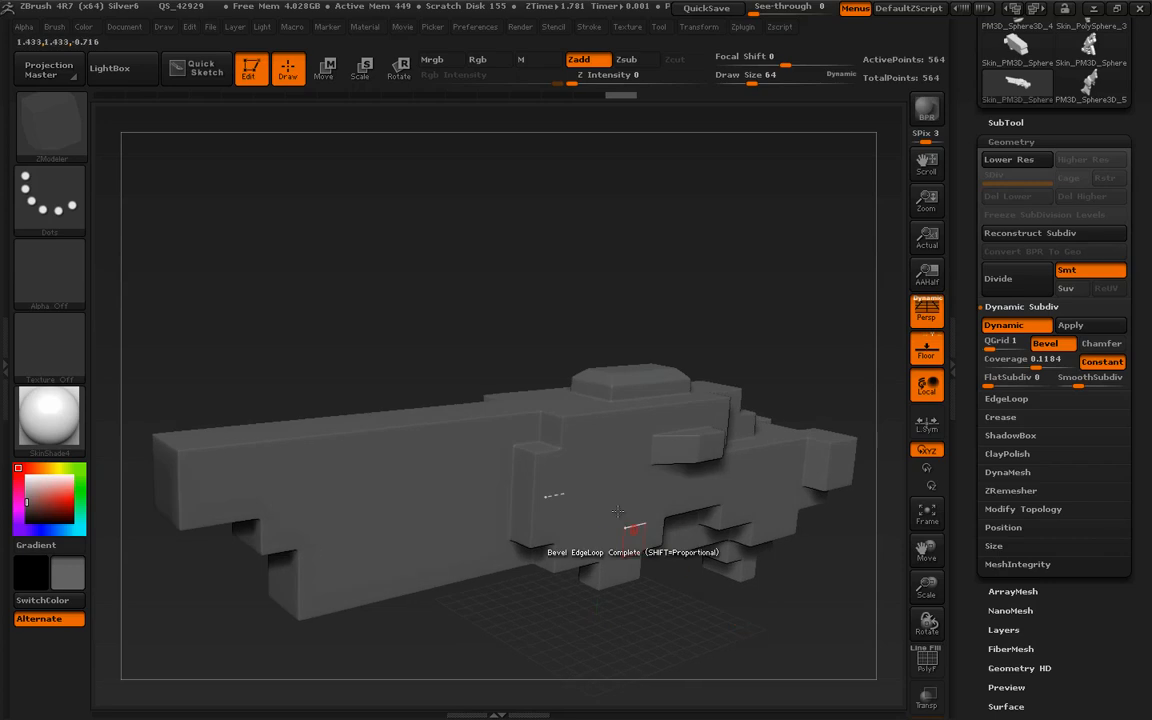
key("space")
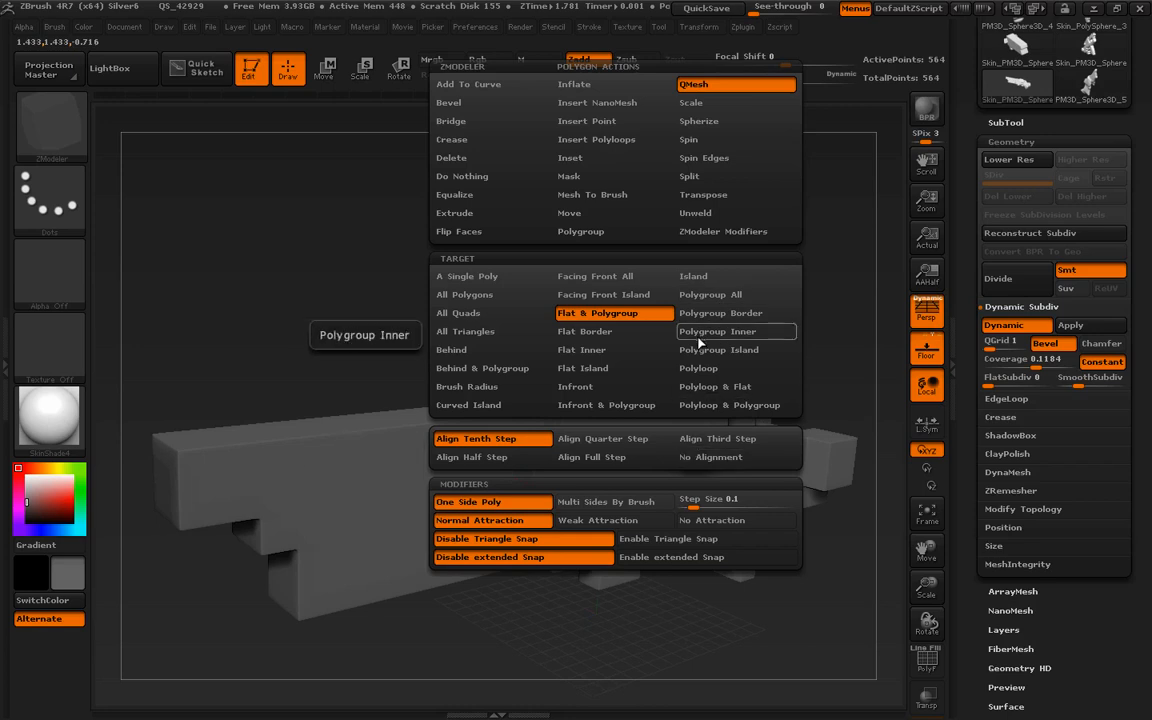
Show the polygon wireframe and merge the whole mesh into a single polygroup.
key("shift")
key("shift+f")
mouse_move(798, 646)
right_mouse_down()
mouse_move(838, 627)
mouse_move(838, 605)
mouse_move(806, 632)
right_mouse_up()
key("ctrl+w")
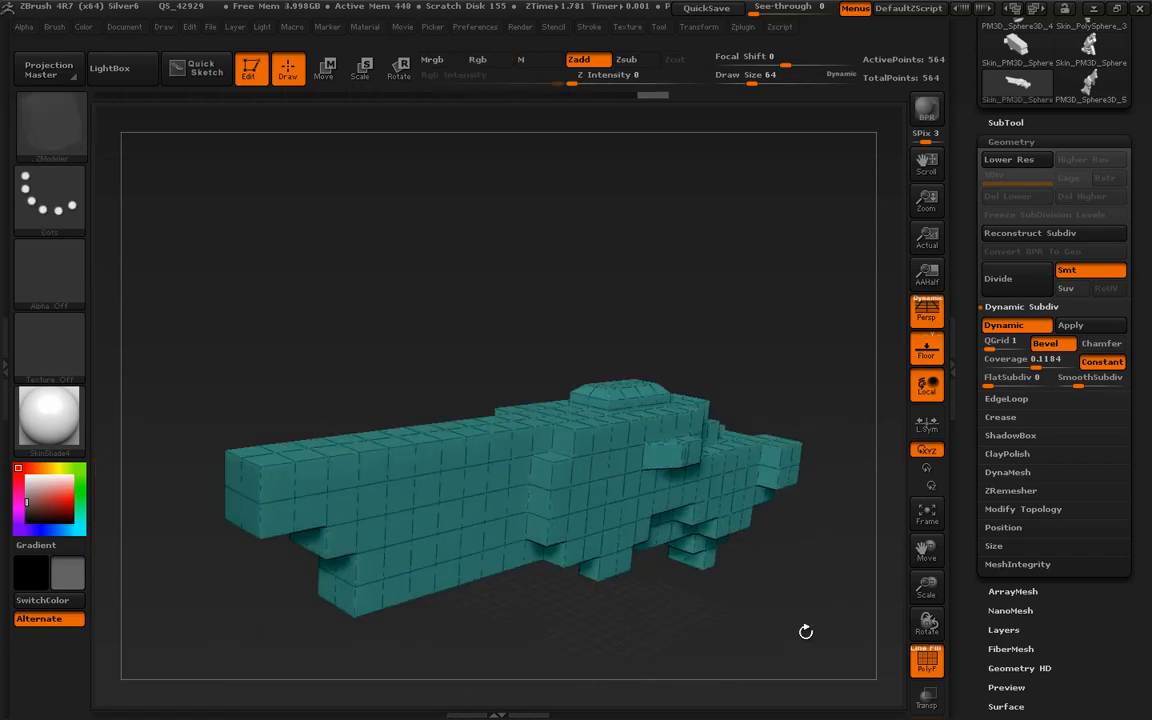
Try to QMesh the end face of the small block at the short end of the rifle.
right_click_drag(794, 580, 855, 593)
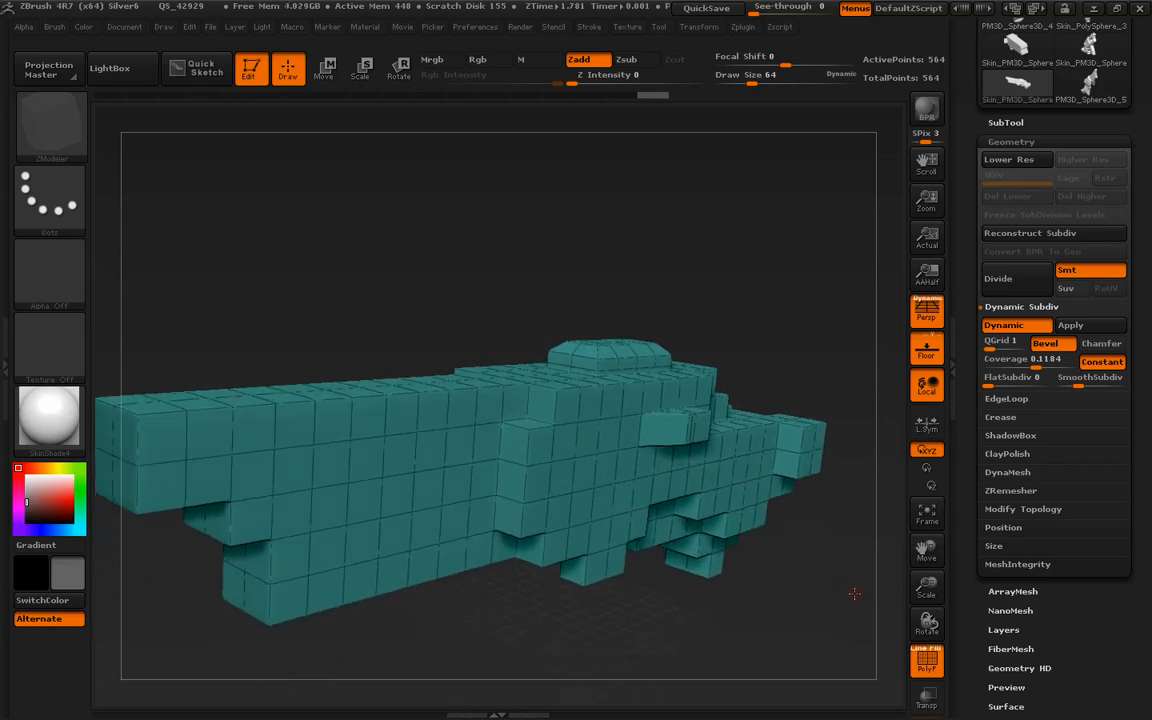
right_click_drag(836, 535, 812, 531)
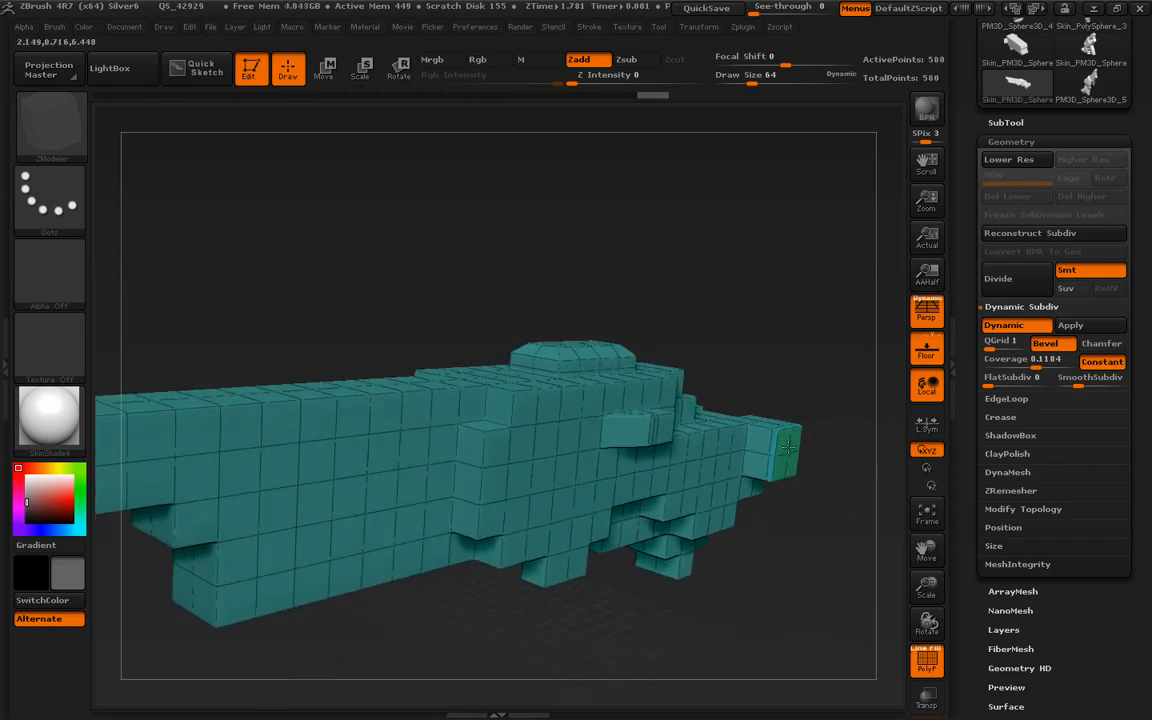
left_click_drag(785, 447, 773, 494)
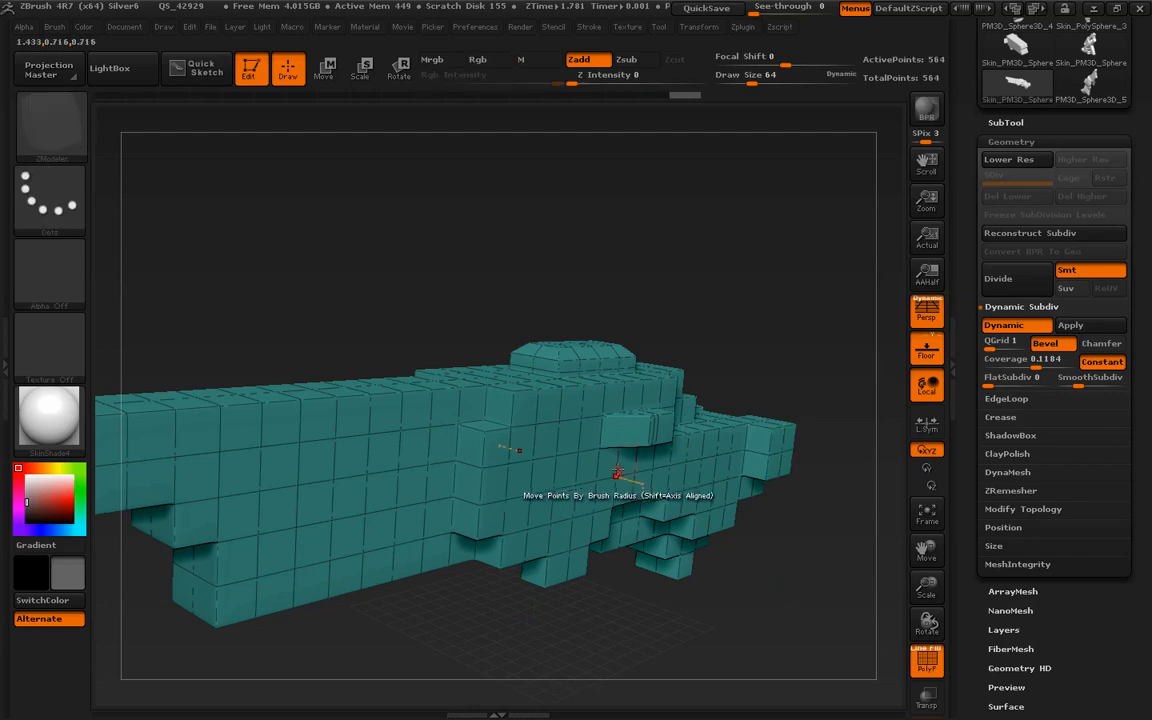
Push the flat side patch of the rifle's middle section inward with QMesh Flat & Polygroup and check the shape without wireframe.
left_click(619, 463)
right_click_drag(794, 575, 832, 574)
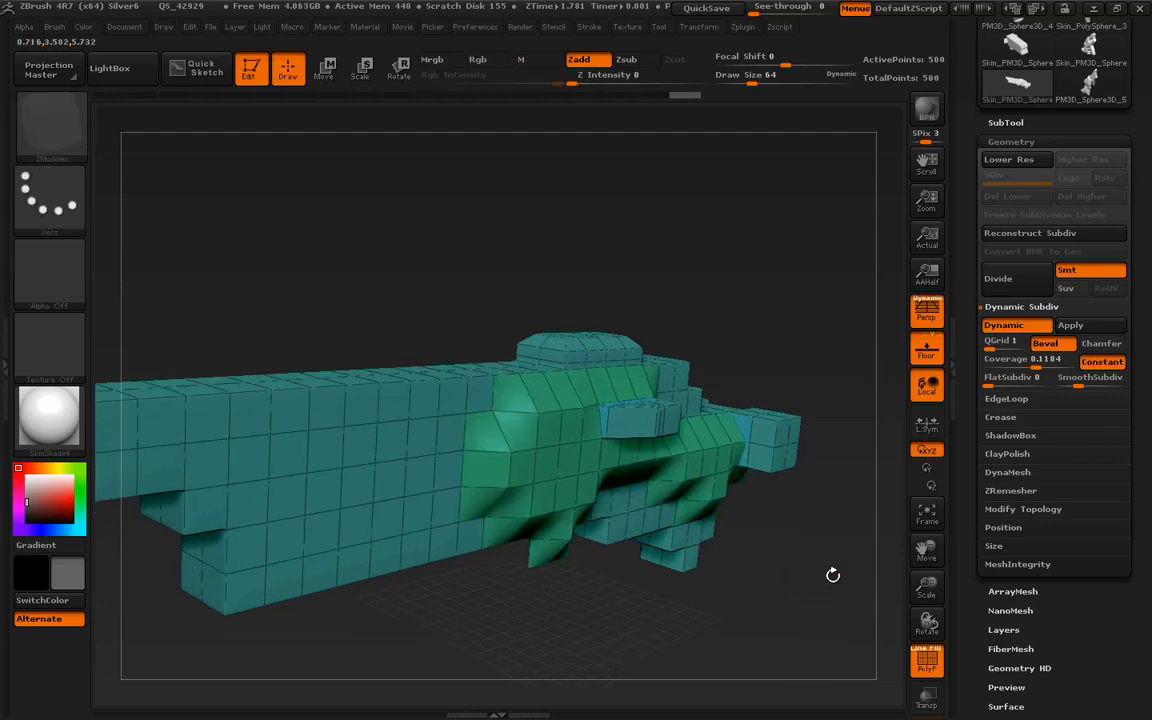
key("shift+f")
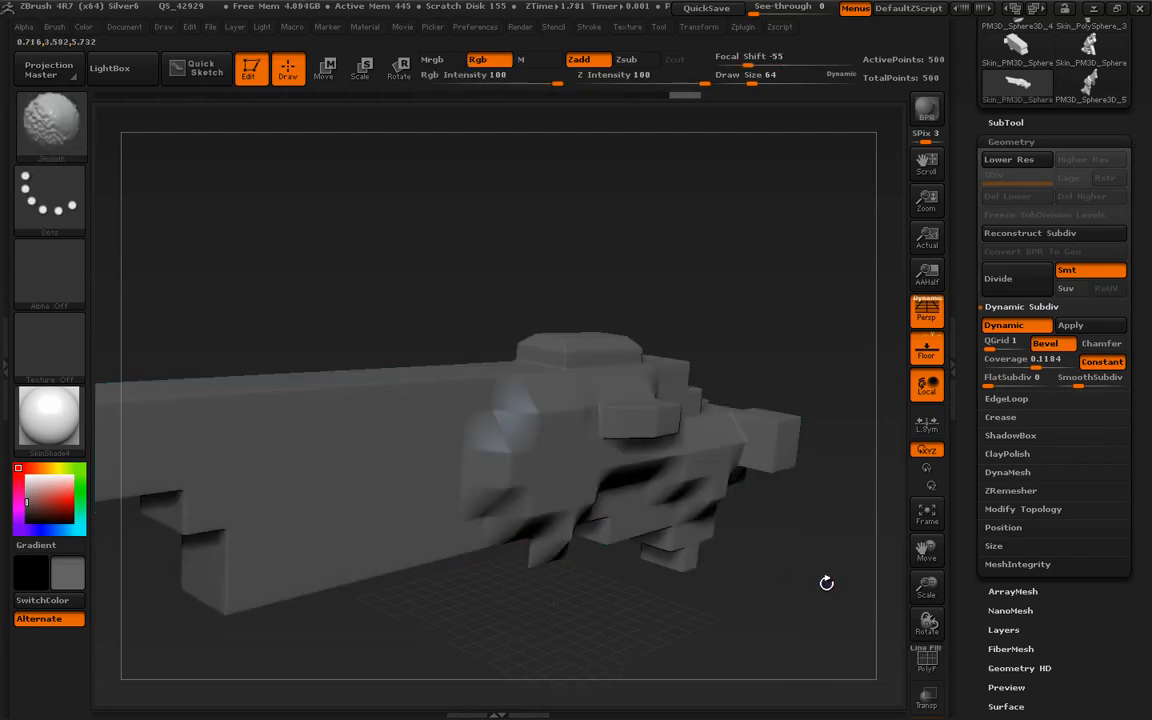
key("shift+f")
left_click_drag(793, 586, 838, 593, "alt")
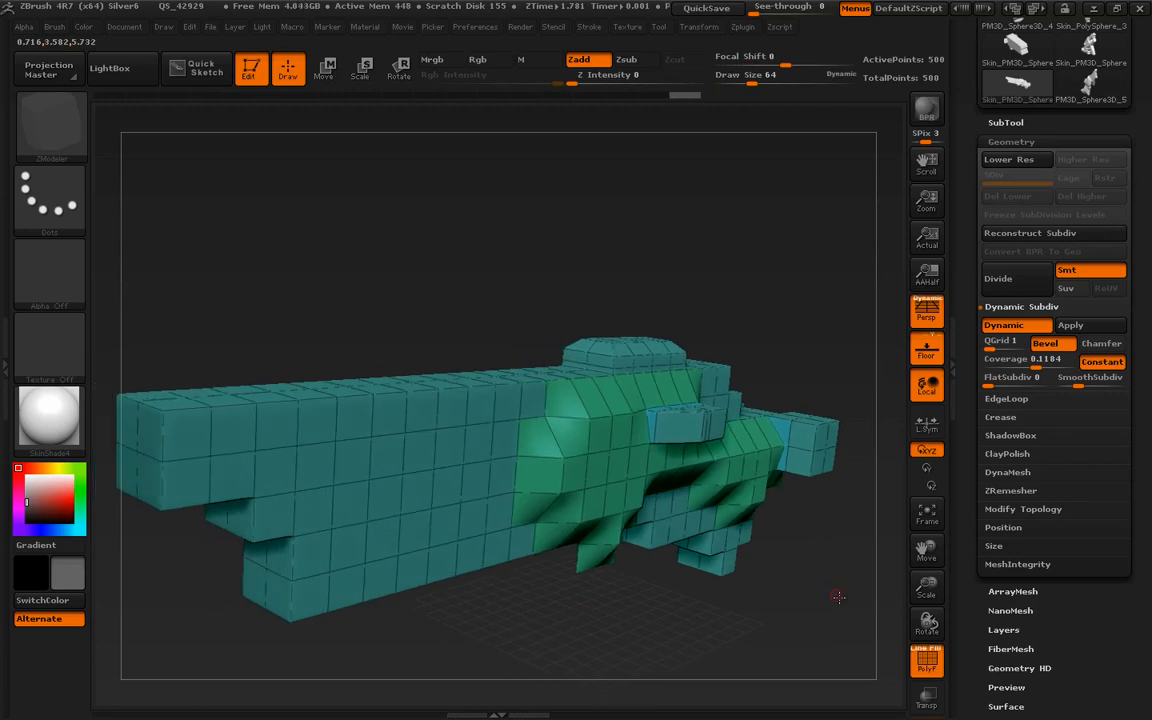
Try to QMesh the flat side patch of the long end section.
left_click(494, 444)
left_click_drag(494, 444, 484, 465)
left_click_drag(663, 648, 647, 636)
key("ctrl+z")
Turn the long section's end face into view and regroup the whole mesh as one polygroup.
left_click_drag(717, 632, 835, 613)
key("ctrl+w")
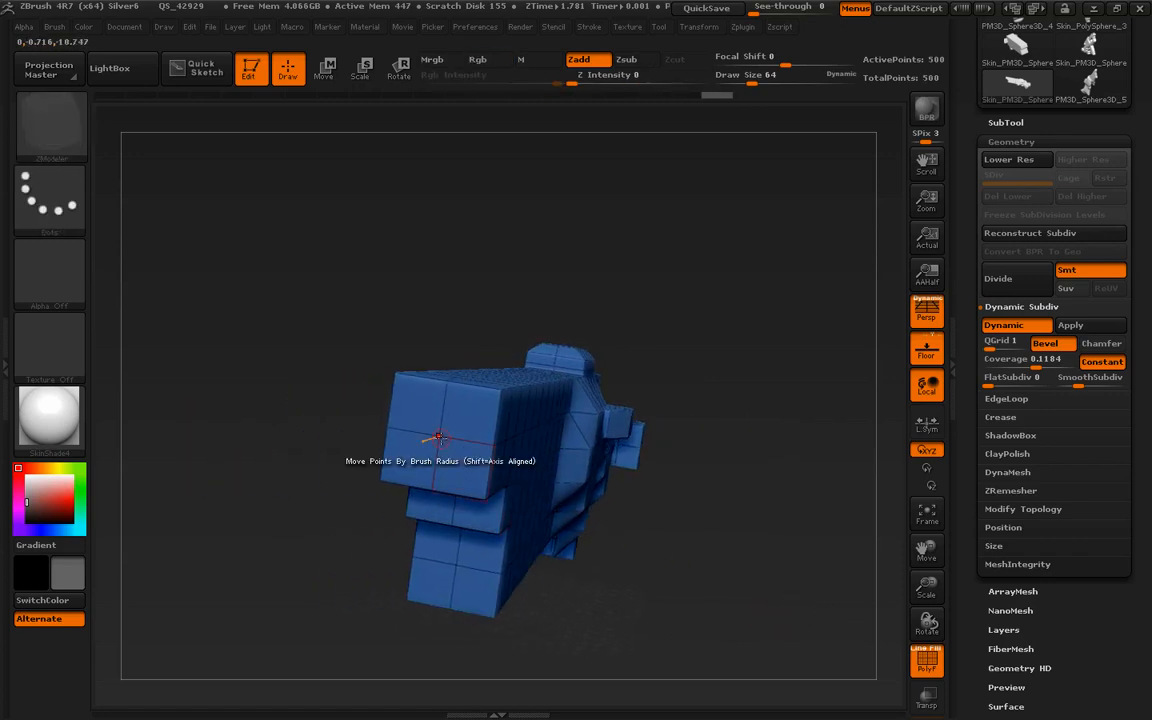
Try splitting the end face's centre point into a round polygon and pushing it inward with QMesh to form a bore.
key("space")
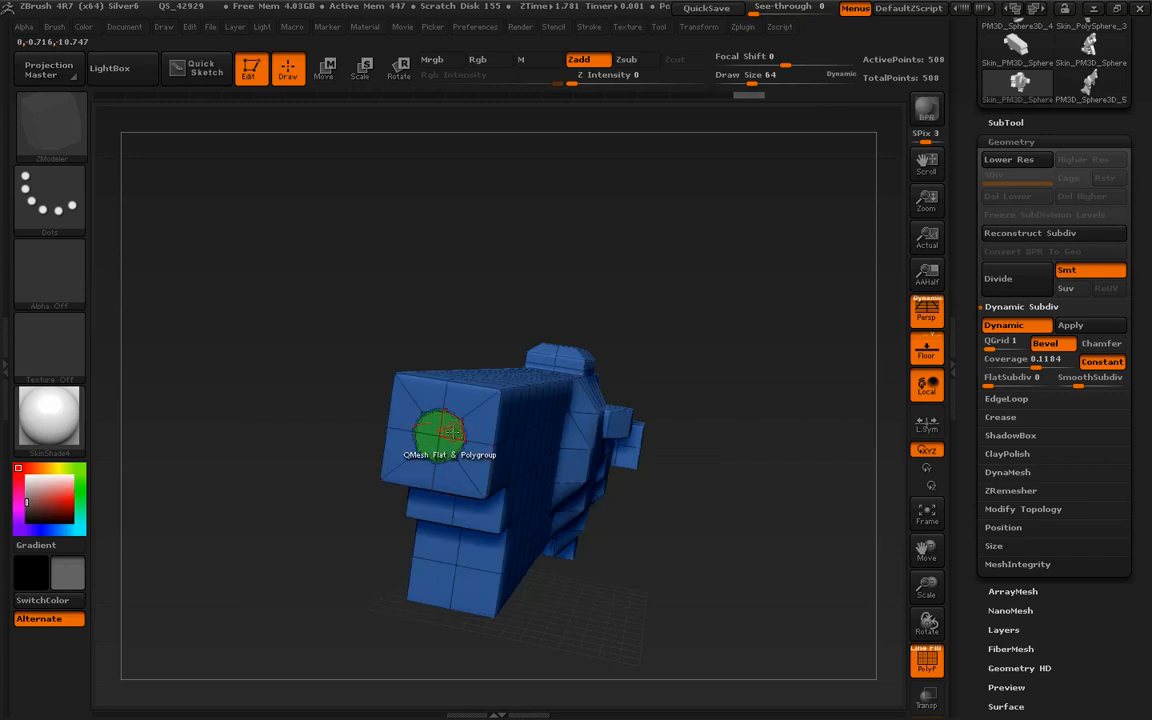
key("space")
left_click_drag(765, 490, 575, 483)
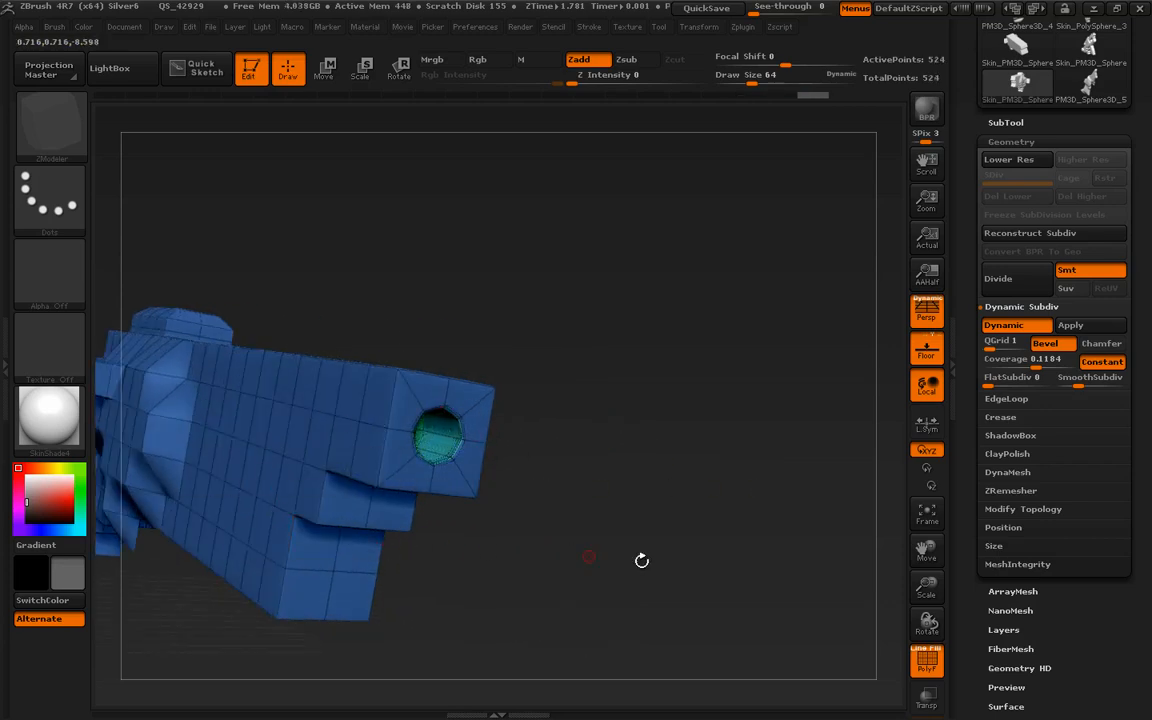
left_click_drag(770, 564, 612, 532)
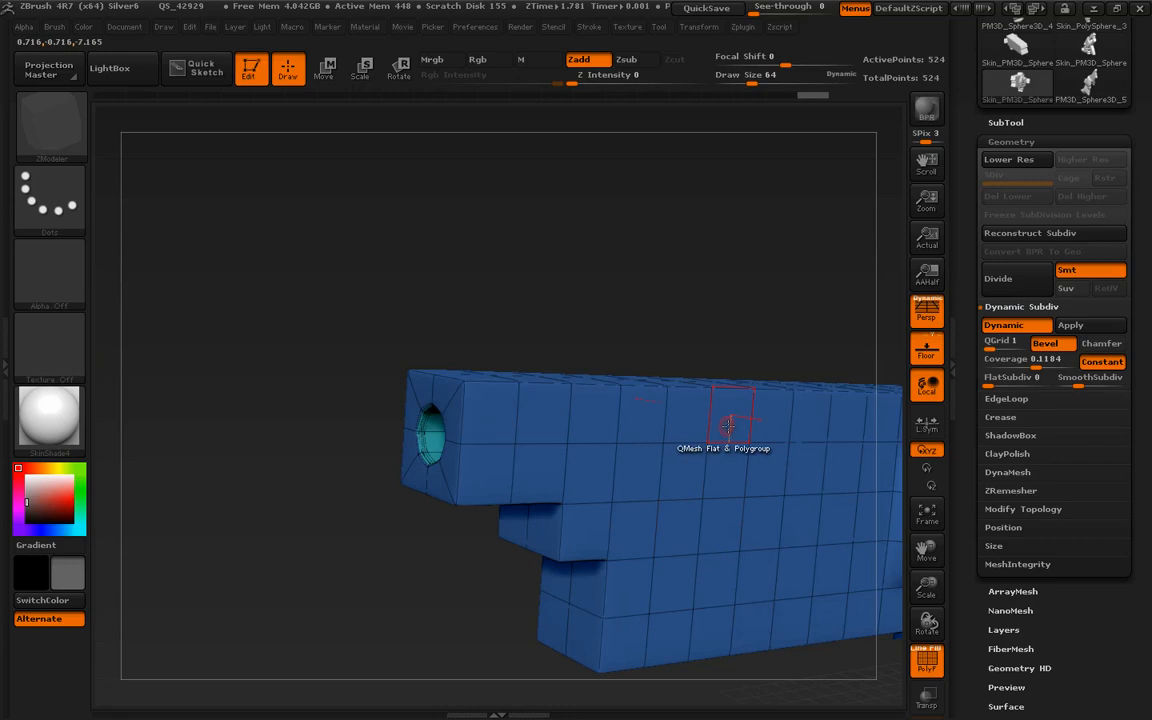
Push the flat side of the long end section inward with QMesh and inspect it with the wireframe hidden and shown.
mouse_move(530, 575)
left_mouse_down()
mouse_move(561, 571)
mouse_move(689, 617)
mouse_move(739, 666)
mouse_move(793, 615)
mouse_move(646, 452)
mouse_move(604, 482)
left_mouse_up()
left_click_drag(597, 540, 338, 441)
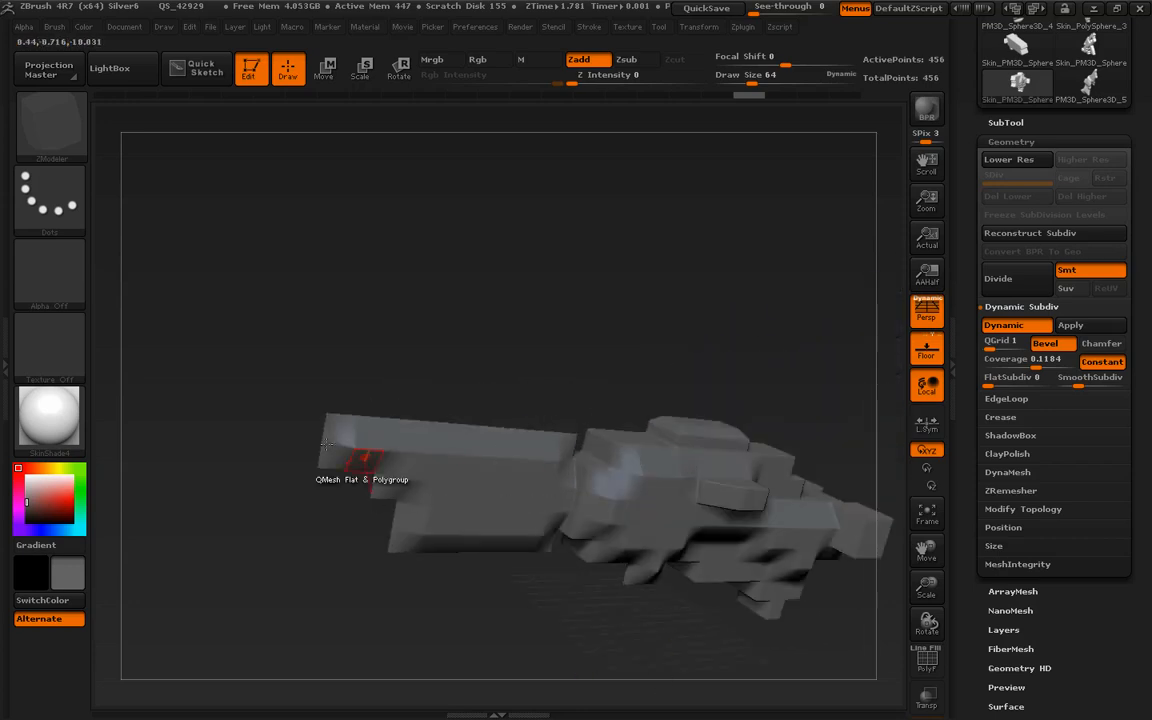
left_click_drag(508, 386, 458, 381)
key("shift+f")
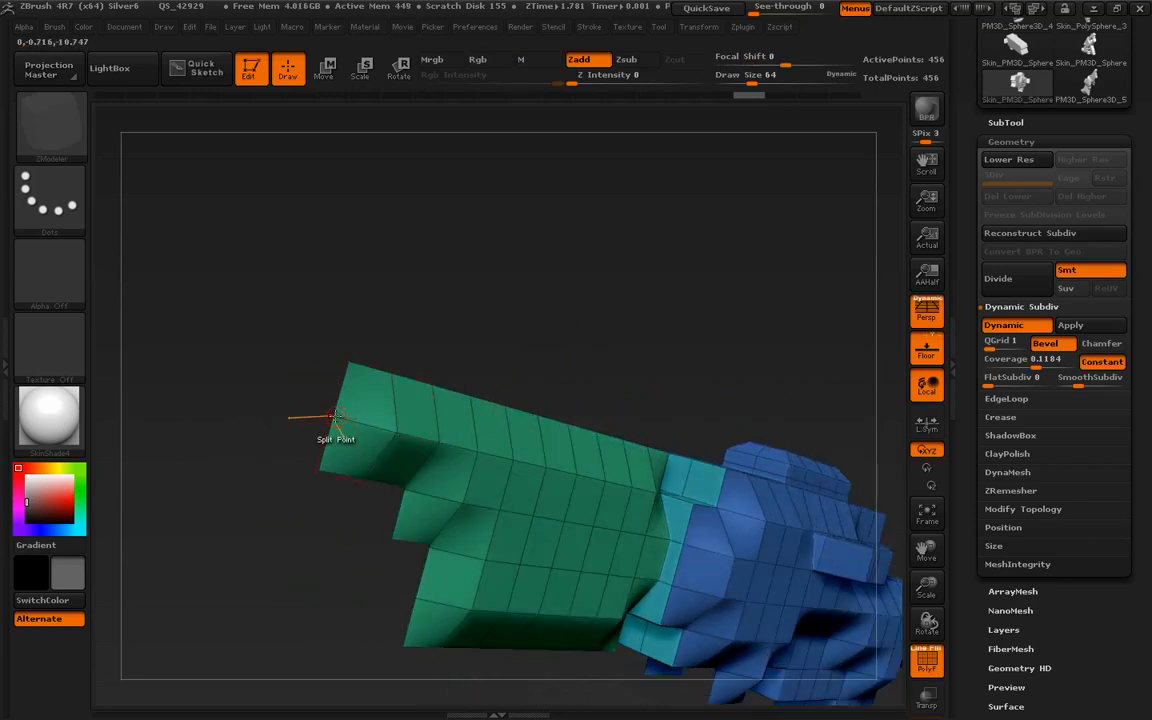
Try splitting the centre point of the long section's end face and moving it inward with a ZModeler point action.
left_click(336, 412)
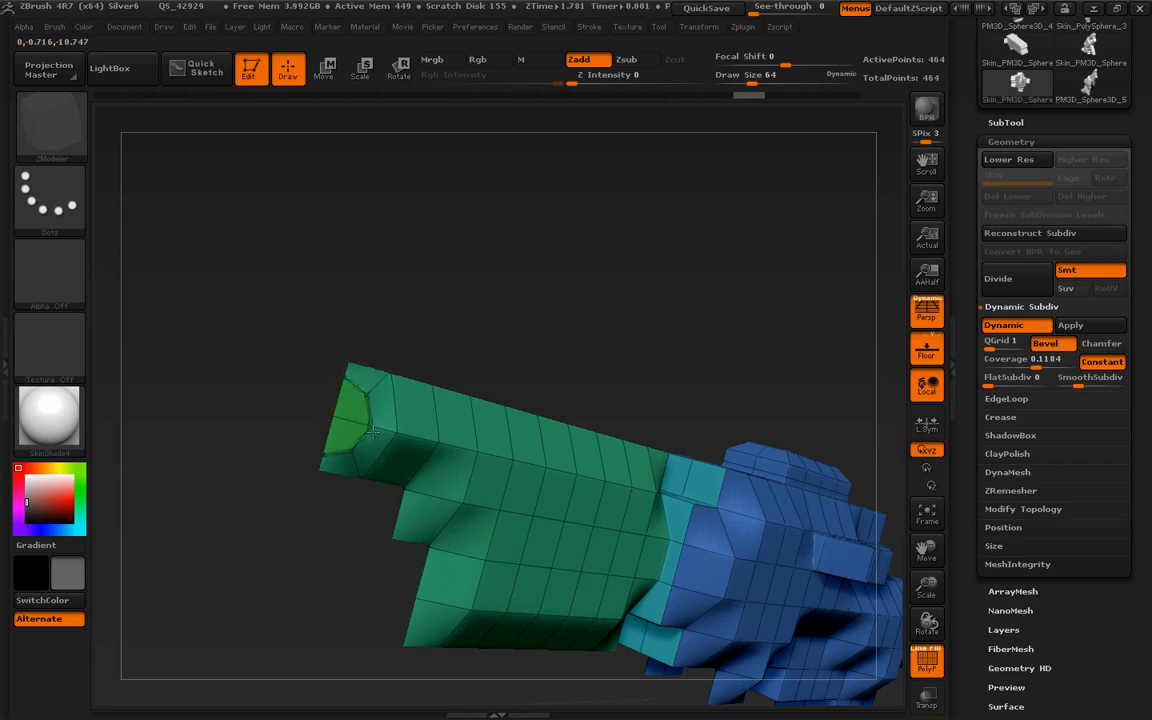
key("ctrl+z")
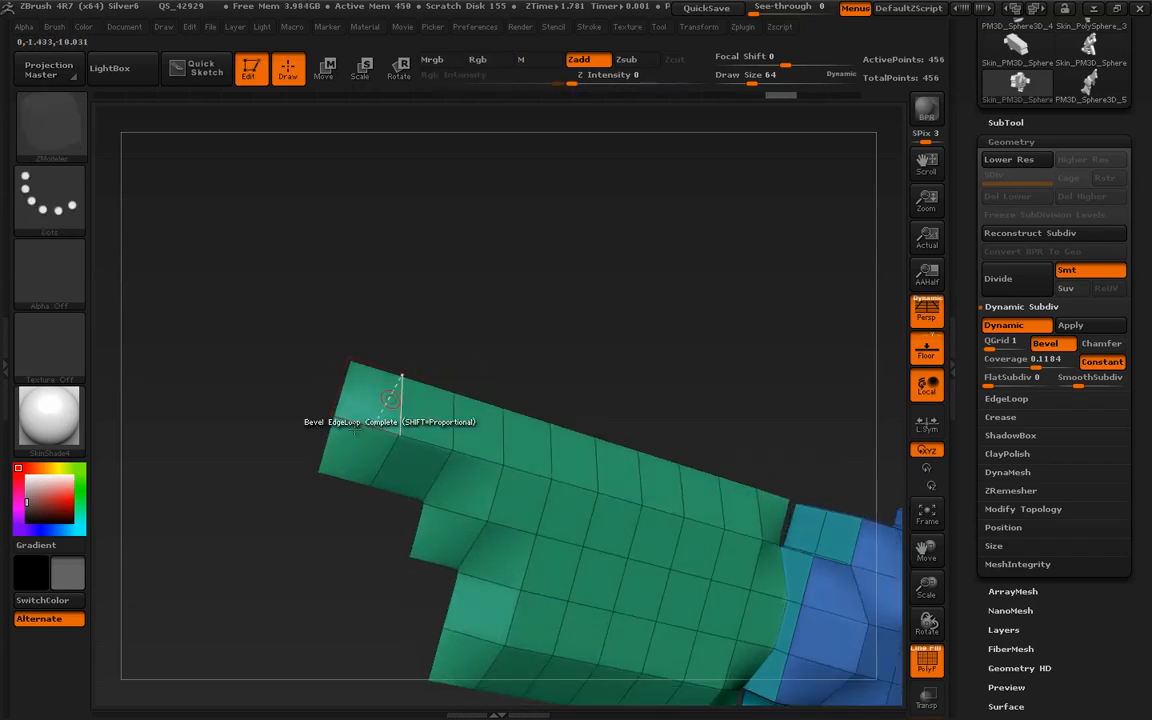
key("space")
left_click(312, 417)
left_click(316, 433)
left_click_drag(517, 357, 478, 358)
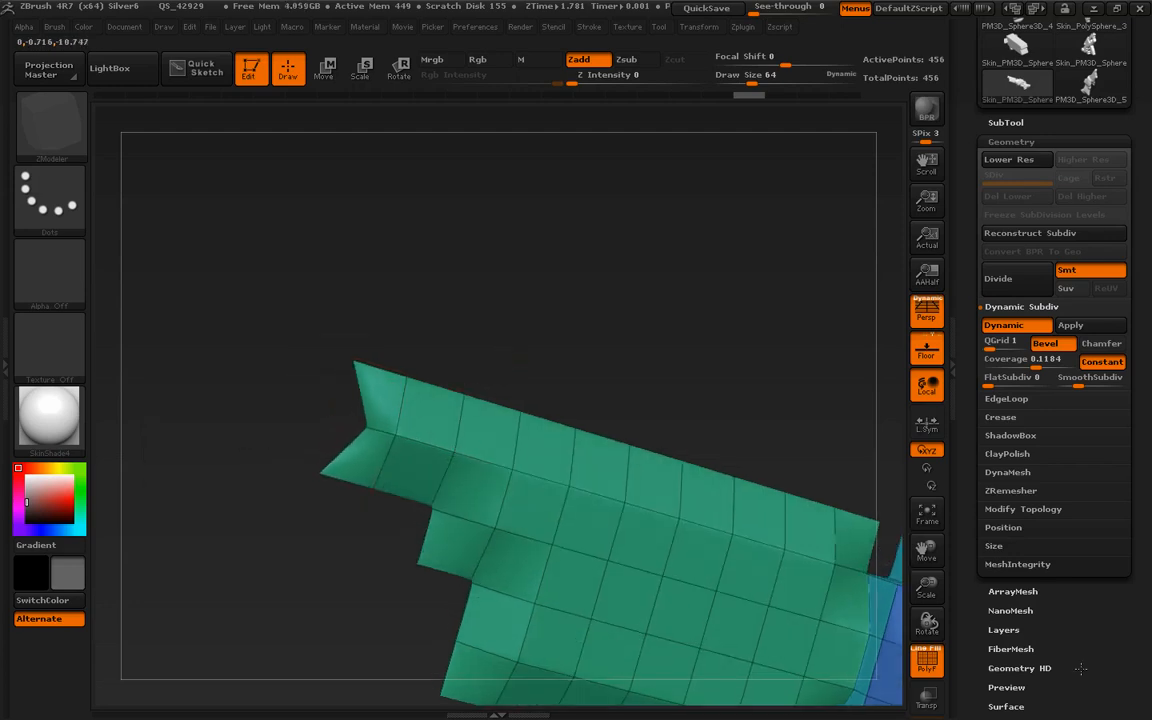
Undo the latest point edits on the long section's end face.
mouse_move(815, 424)
left_mouse_down()
mouse_move(697, 365)
mouse_move(687, 374)
mouse_move(822, 477)
left_mouse_up()
key("shift+f")
key("shift+f")
key("ctrl+z")
key("ctrl+z")
key("ctrl+z")
key("ctrl+shift+z")
Align the rifle in side view, switch to the Move brush and set the Draw Size to 895.
left_click_drag(841, 560, 738, 620)
key("shift+f")
mouse_move(838, 632)
left_mouse_down()
mouse_move(811, 612)
mouse_move(856, 607)
mouse_move(846, 615)
left_mouse_up()
left_click_drag(800, 648, 784, 535, "alt")
mouse_move(700, 365)
left_mouse_down("alt")
mouse_move(679, 329)
mouse_move(687, 415)
mouse_move(635, 352)
mouse_move(625, 291)
mouse_move(532, 406)
mouse_move(583, 413)
left_mouse_up("alt")
key("s")
key("b")
key("m")
key("v")
key("s")
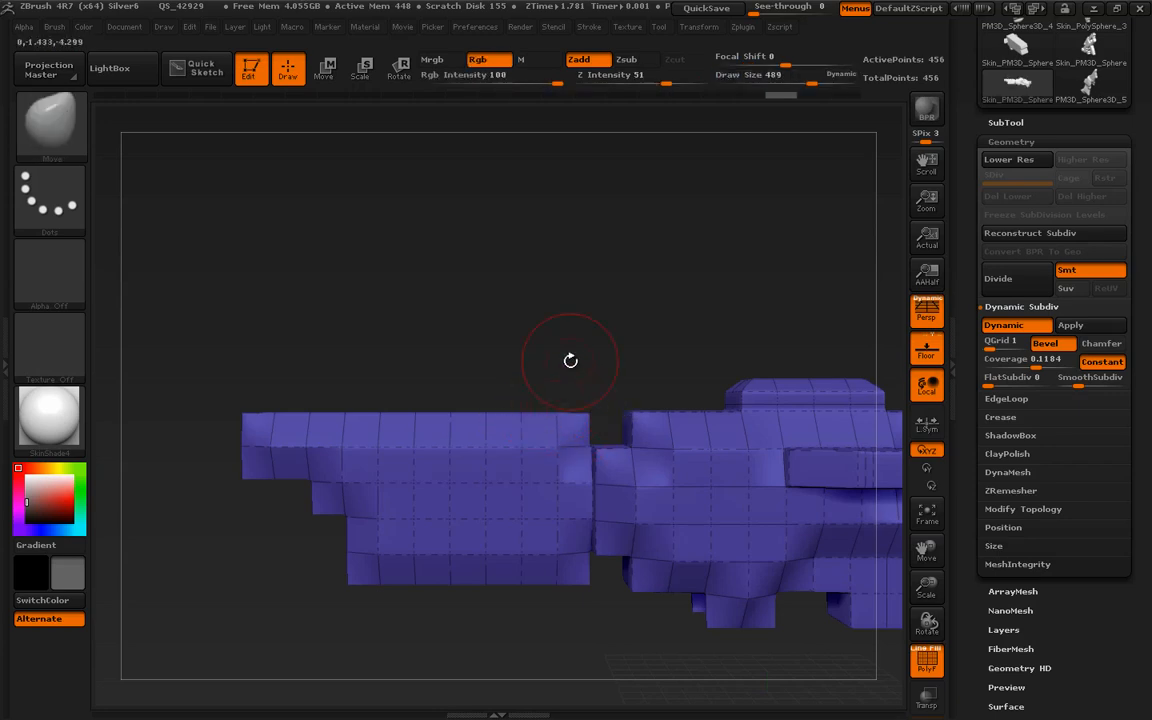
key("s")
left_click_drag(587, 368, 599, 368)
Try to pull the upper edge of the long end section upward with the Move brush.
mouse_move(509, 411)
left_mouse_down()
mouse_move(540, 384)
mouse_move(481, 365)
left_mouse_up()
key("ctrl+z")
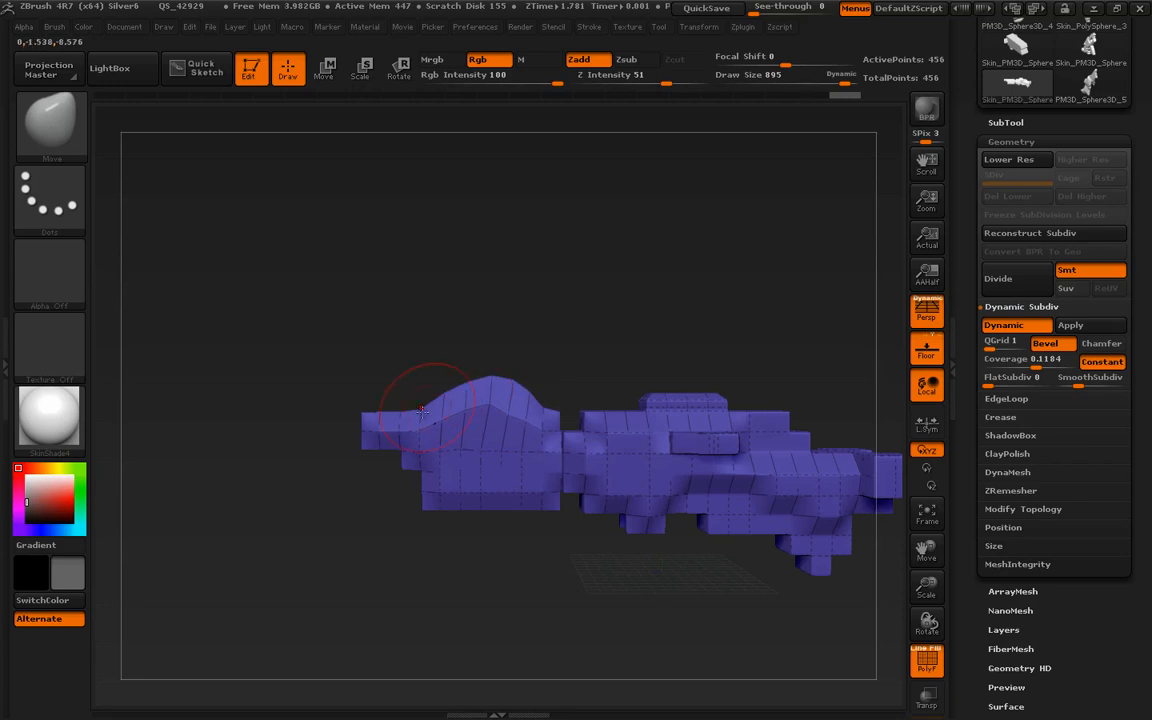
key("ctrl+z")
key("ctrl+z")
Flip the rifle upside down and try to pull the underside corner of the long end section outward.
left_click_drag(510, 594, 532, 275)
key("ctrl+z")
left_click_drag(537, 556, 537, 636, "alt")
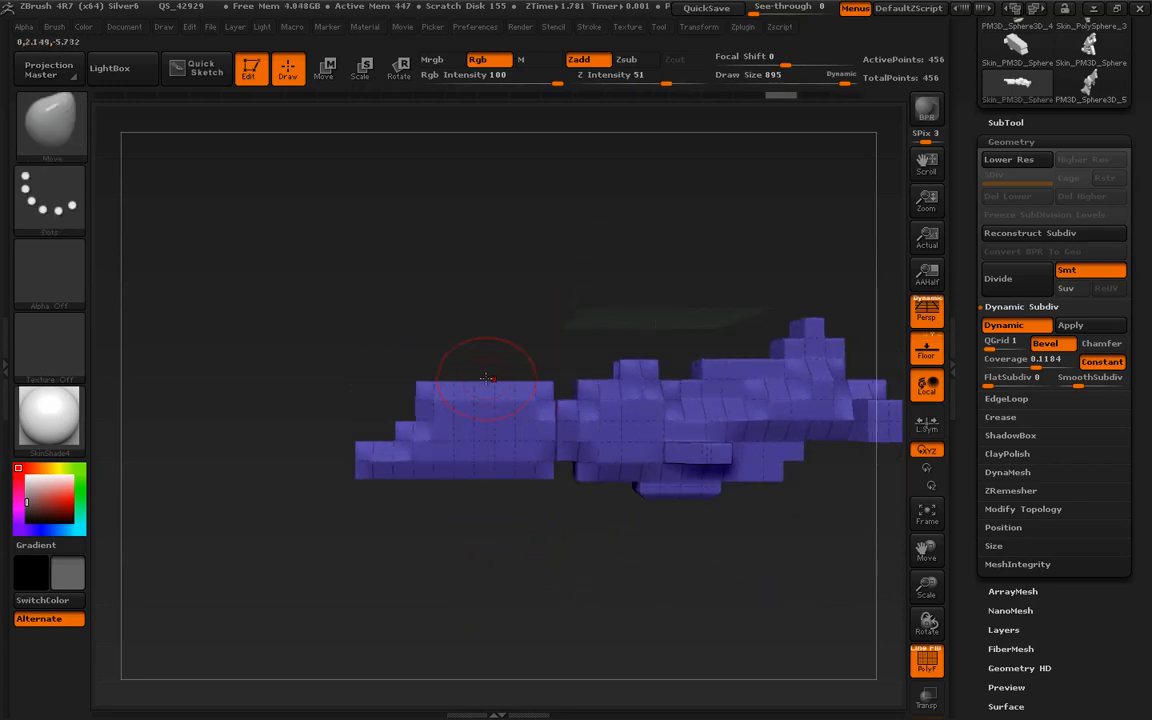
left_click_drag(418, 378, 381, 335)
key("ctrl+z")
Open the Move brush's Curve settings and pull the long end section's underside out into a curved, pointed projection.
left_click(54, 27)
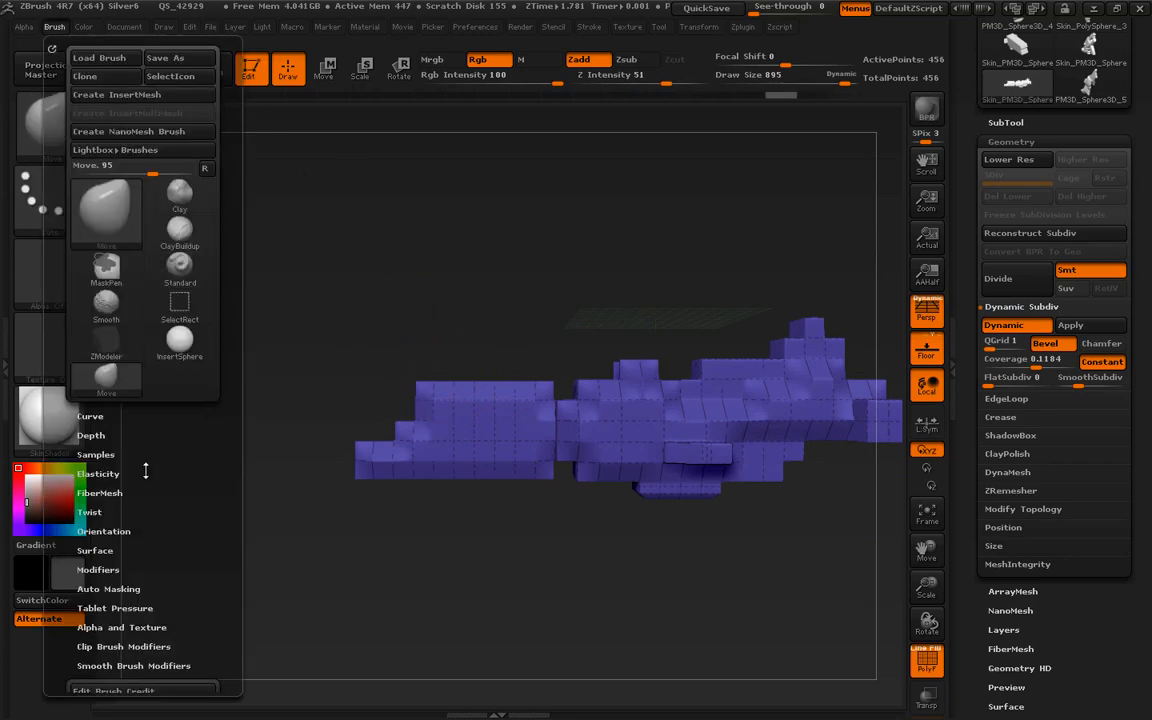
left_click(90, 415)
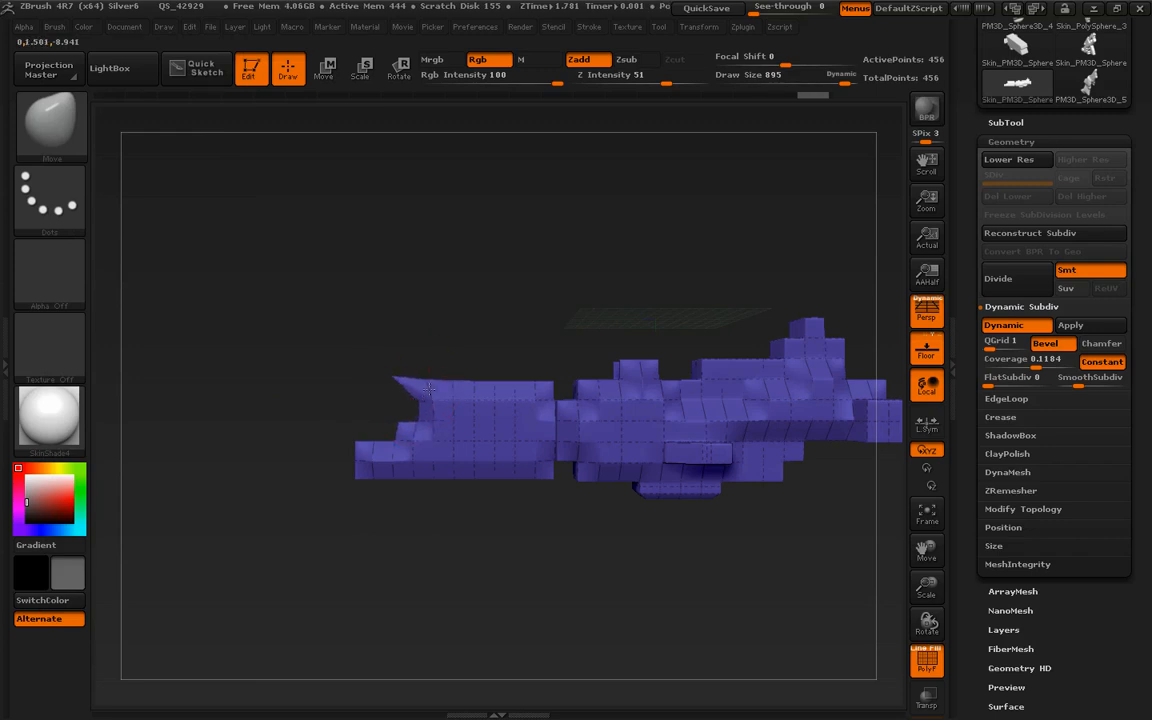
mouse_move(452, 379)
left_mouse_down()
mouse_move(440, 371)
mouse_move(478, 366)
mouse_move(534, 383)
left_mouse_up()
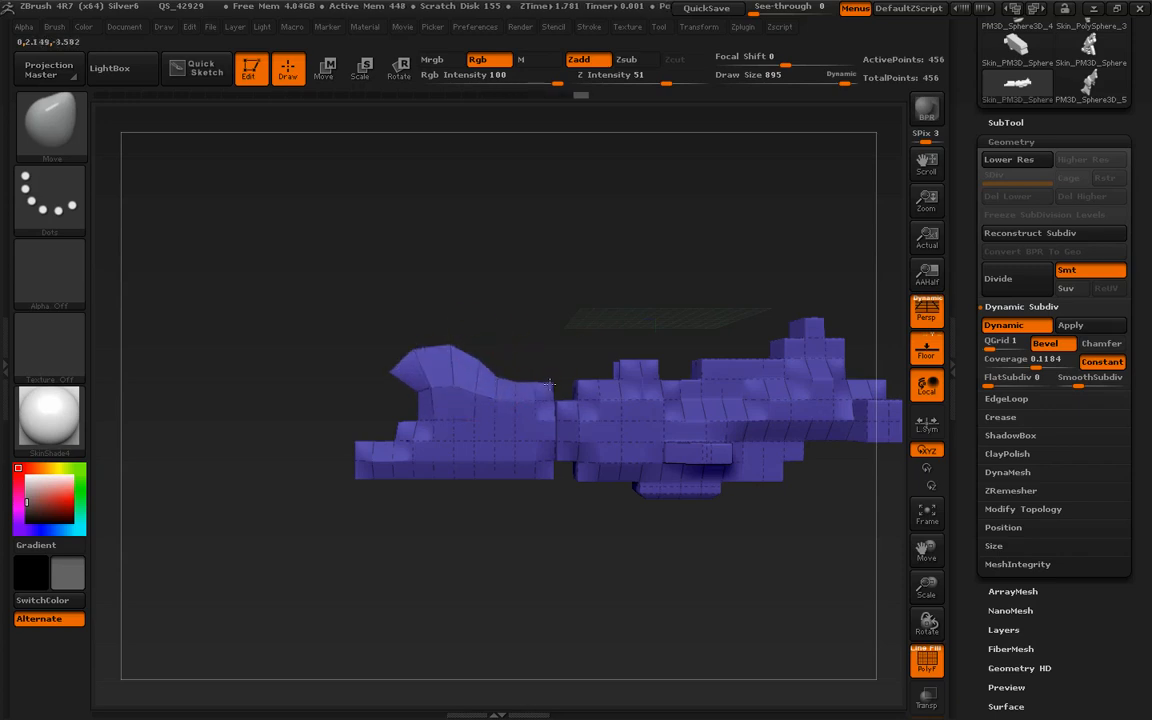
Mask the rest of the rifle, reshape the underside edge behind the projection into a smooth taper, and clear the mask.
left_click_drag(740, 581, 322, 426, "ctrl")
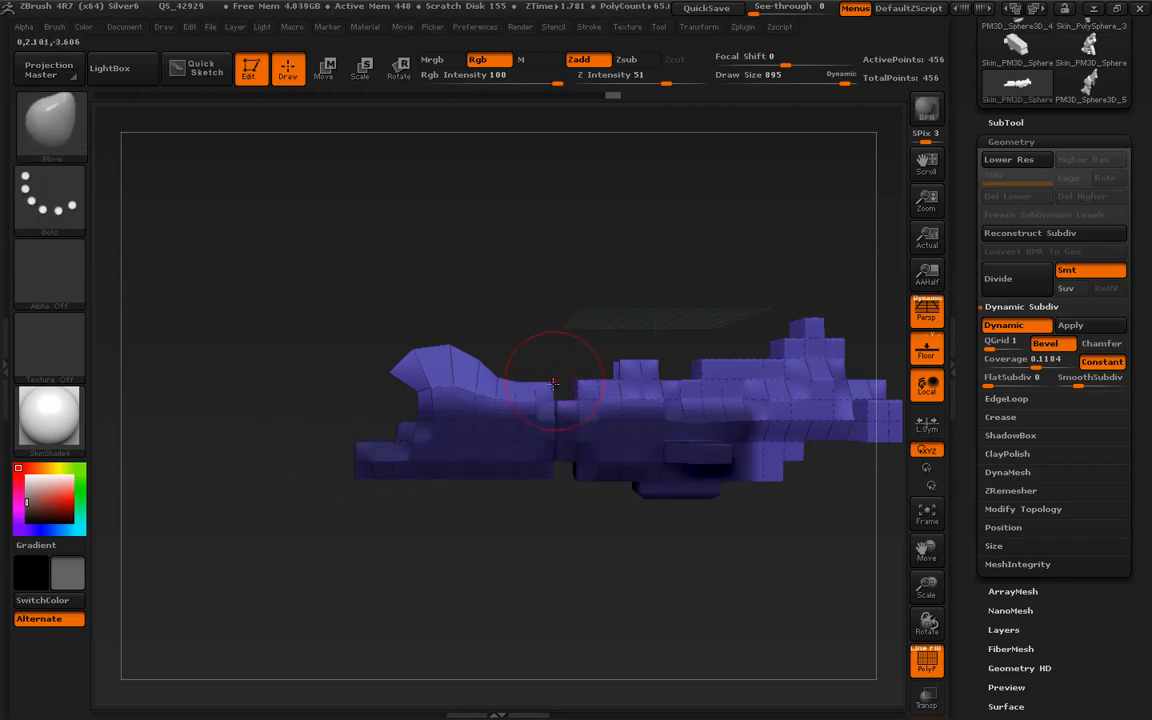
left_click_drag(800, 610, 359, 403, "ctrl")
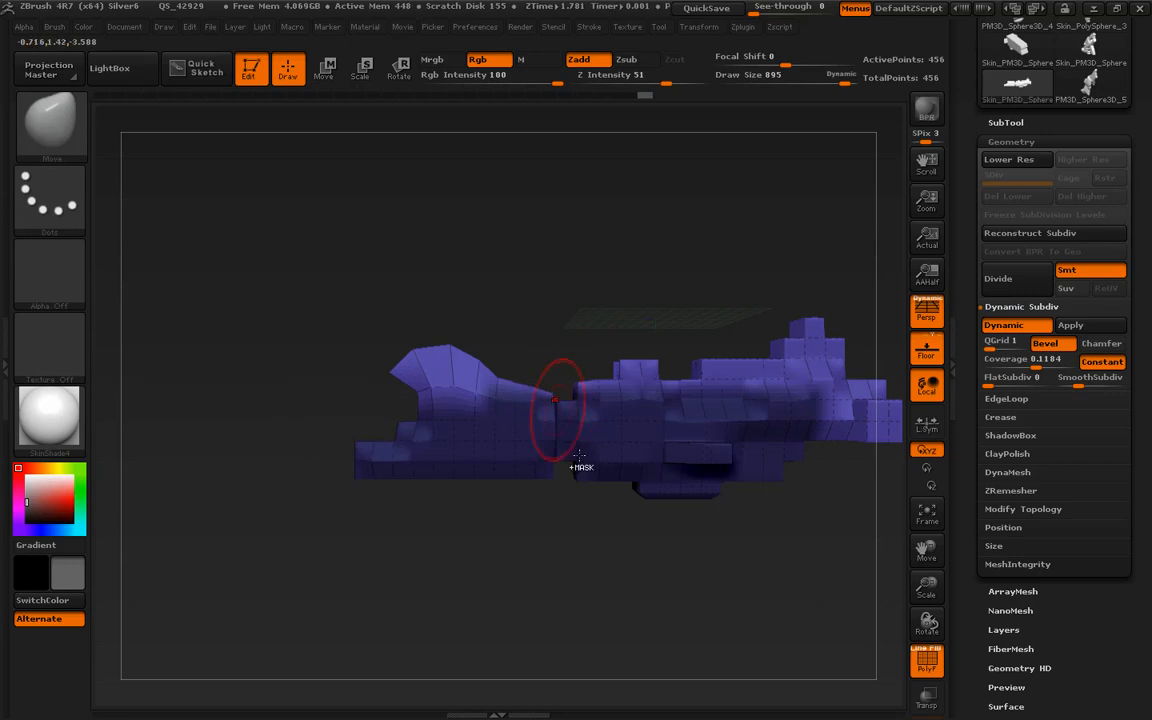
left_click_drag(832, 584, 572, 322, "ctrl")
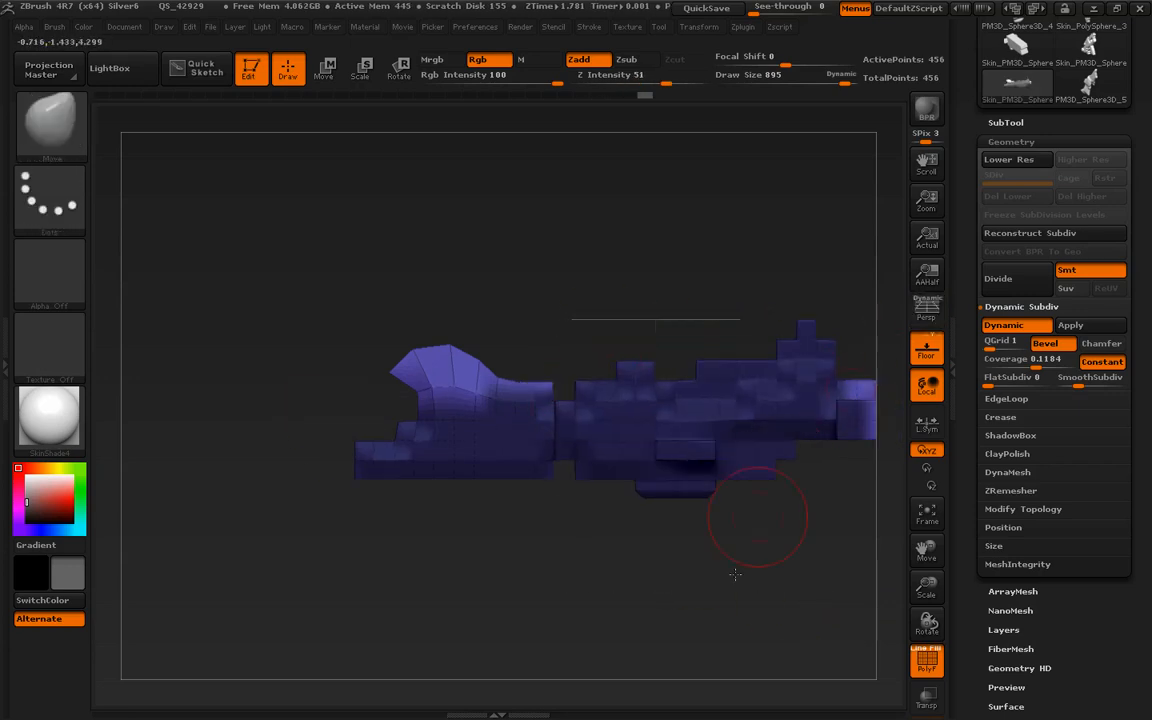
left_click_drag(762, 506, 705, 526, "alt")
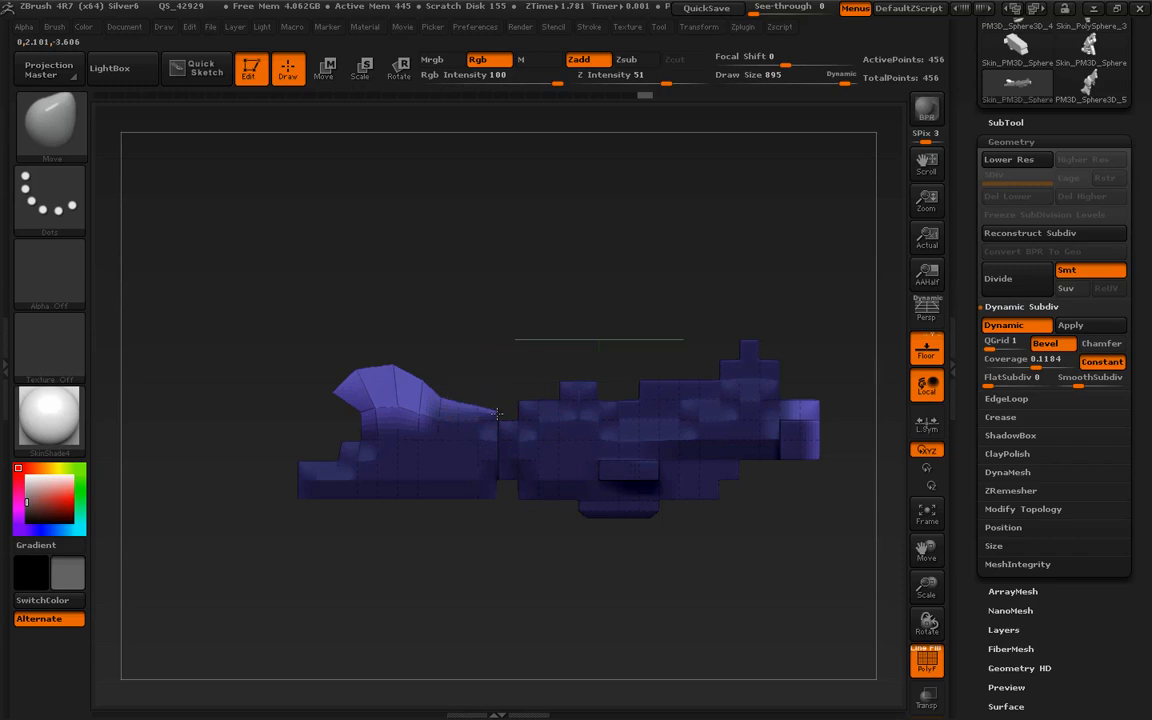
left_click_drag(527, 309, 864, 555)
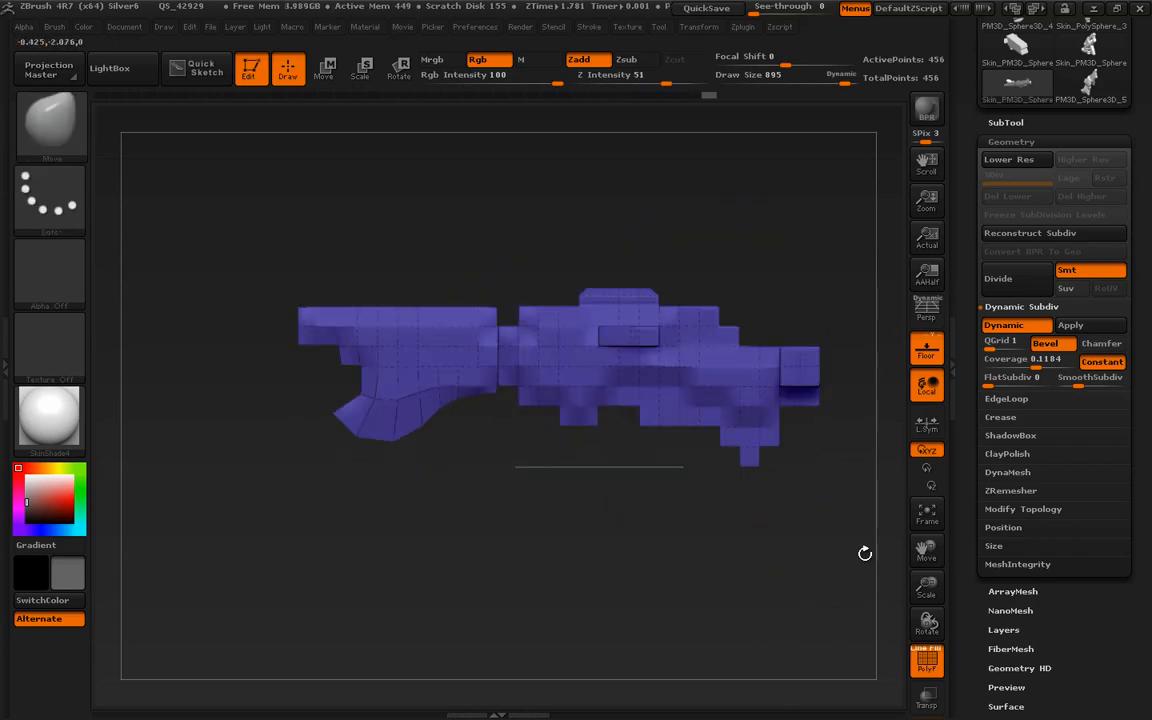
key("shift+f")
left_click_drag(763, 590, 764, 636, "alt")
key("shift+f")
Frame the underside of the middle section closely and switch back to the ZModeler brush.
left_click_drag(694, 638, 769, 538, "alt")
left_click_drag(748, 580, 577, 430)
mouse_move(645, 562)
left_mouse_down()
mouse_move(708, 384)
mouse_move(697, 327)
mouse_move(618, 441)
left_mouse_up()
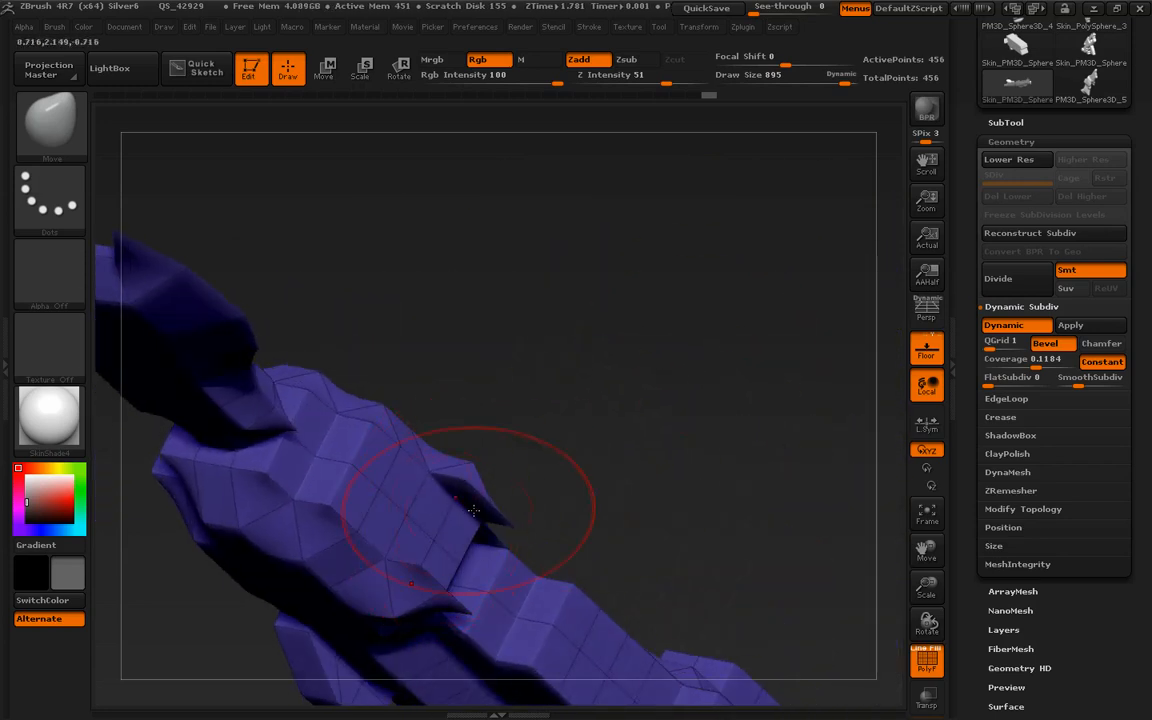
key("b")
key("z")
key("m")
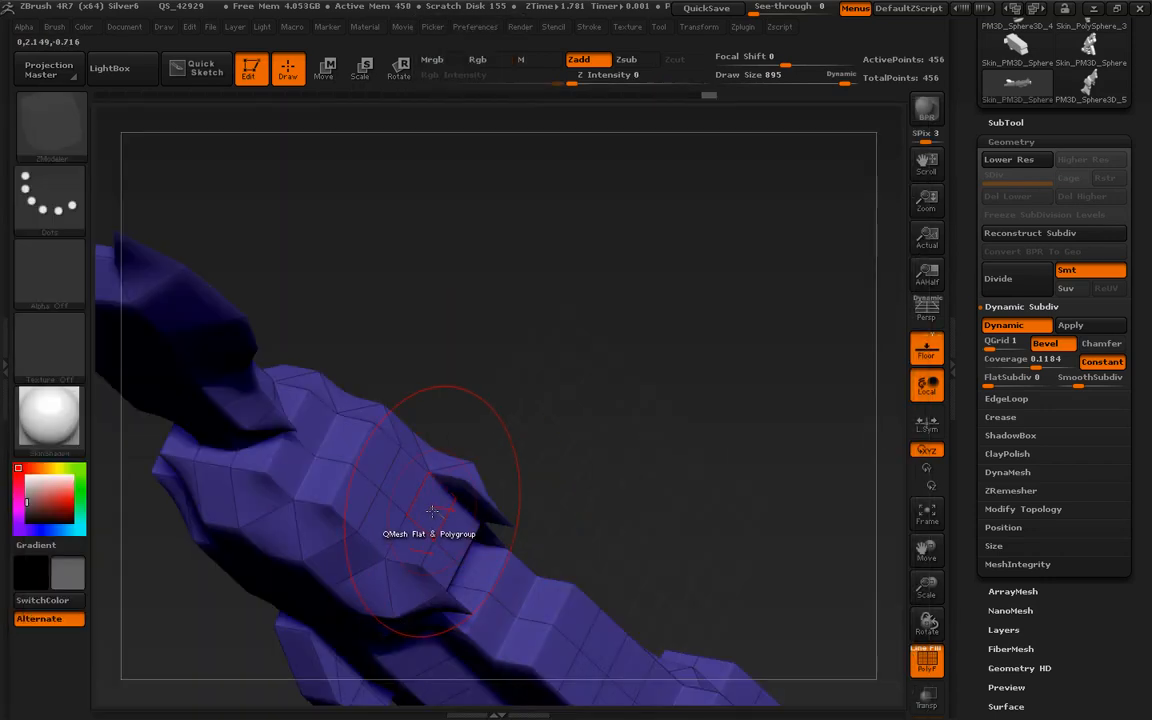
Set the QMesh target to A Single Poly and extrude a pair of polygons on the middle section's underside.
key("space")
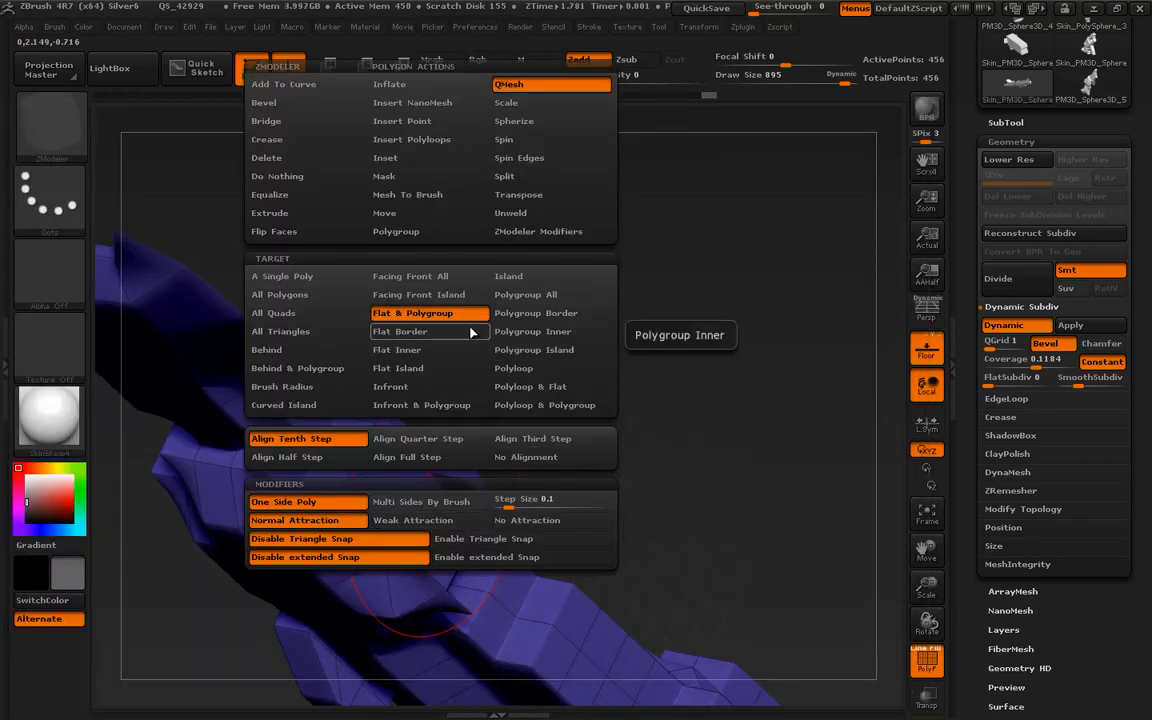
left_click(312, 277)
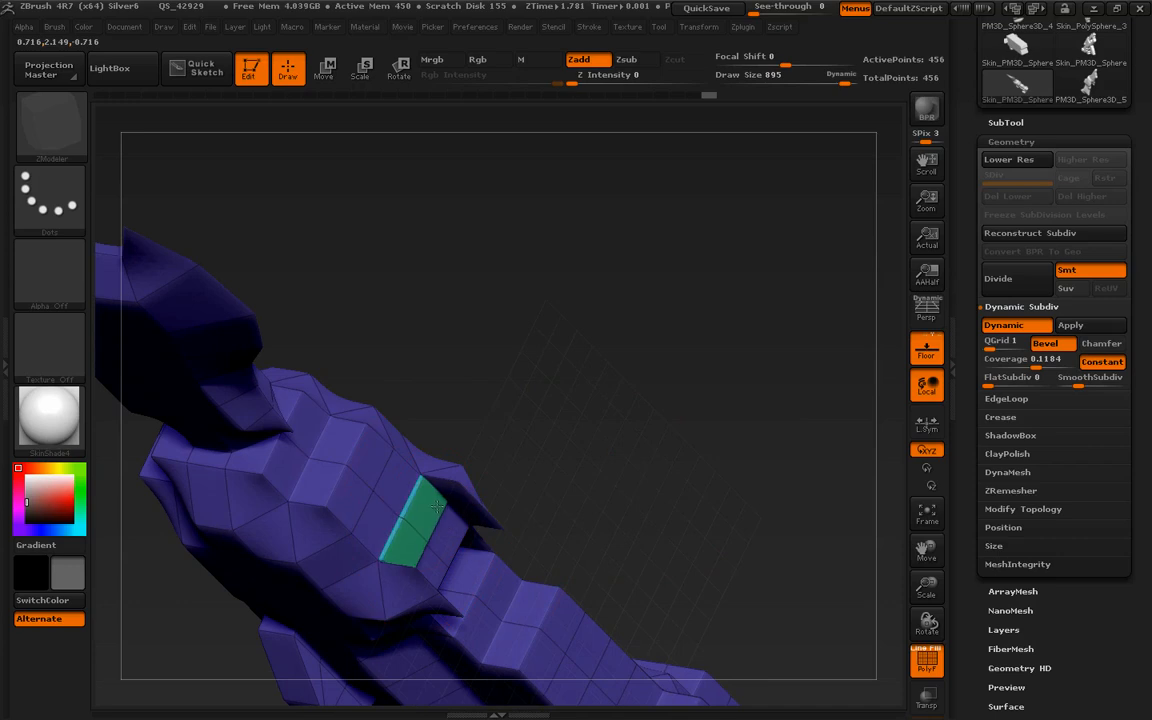
left_click_drag(405, 515, 461, 510)
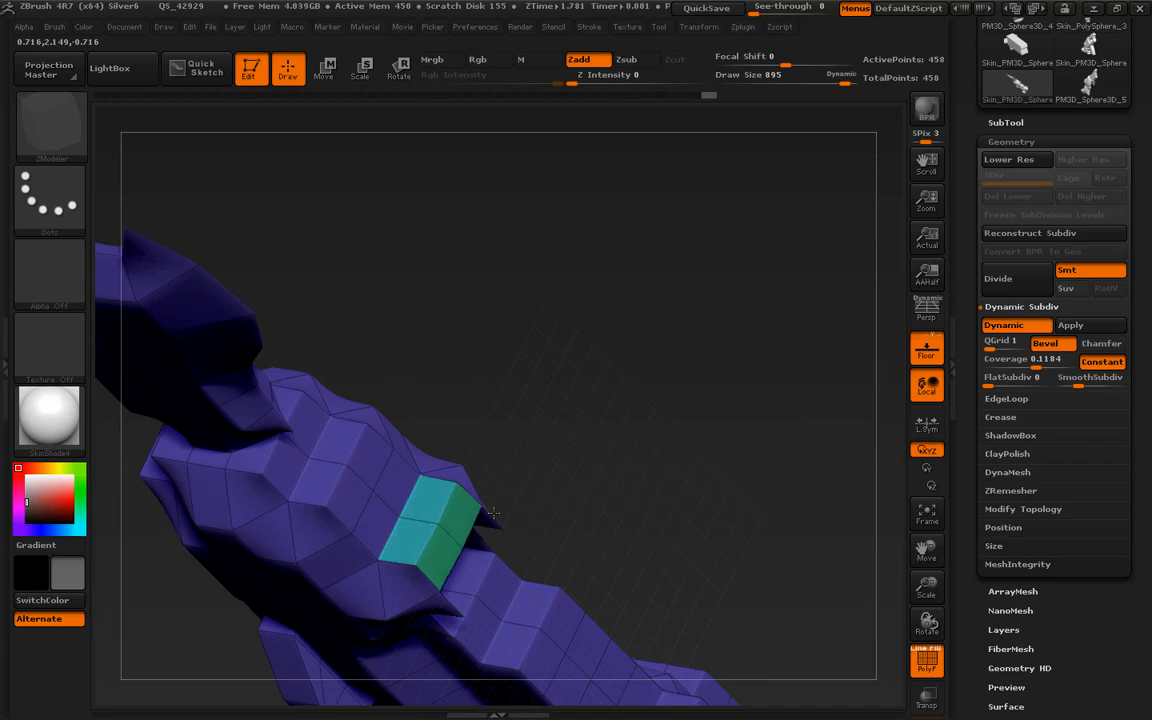
left_click_drag(664, 507, 585, 420)
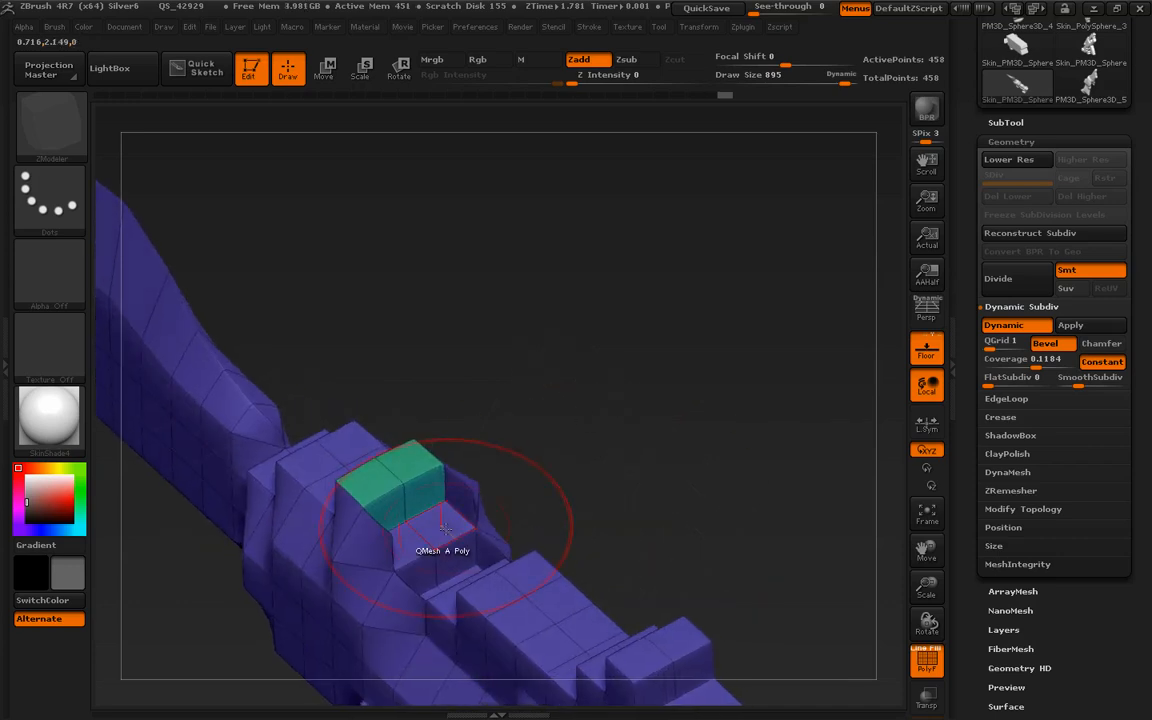
Undo the QMesh pull, set the draw size to 295, and extend the raised underside block level across the neighbouring polygons.
left_click_drag(659, 483, 446, 455)
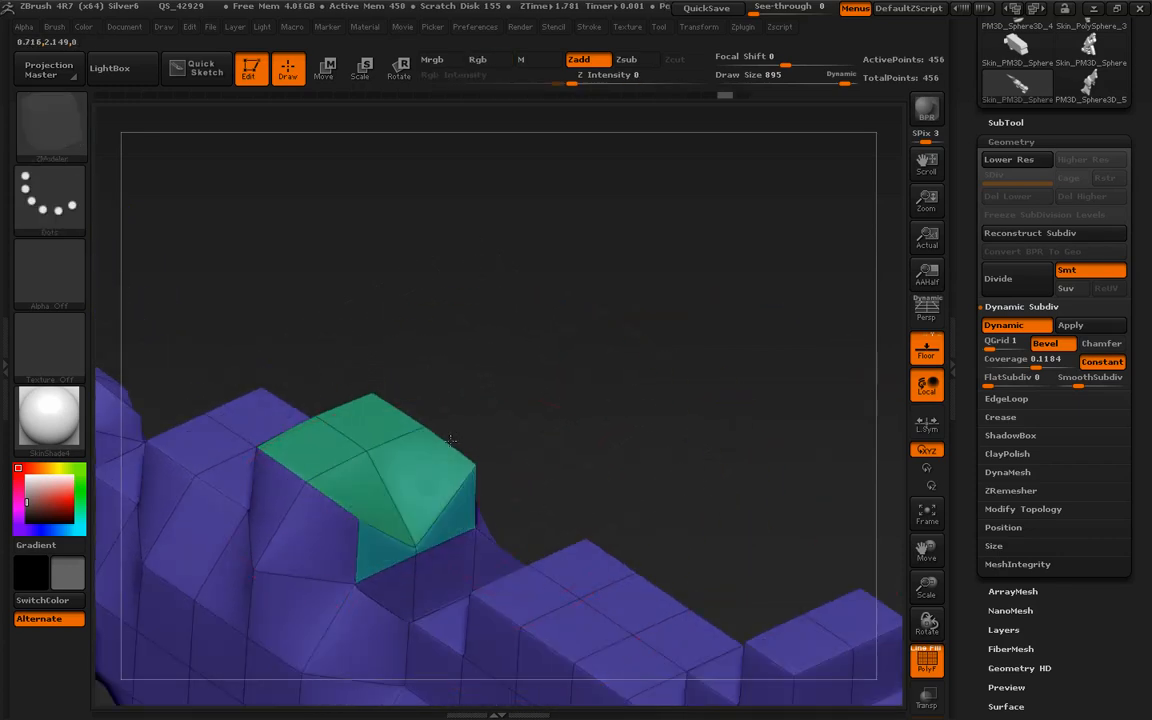
key("ctrl+z")
key("s")
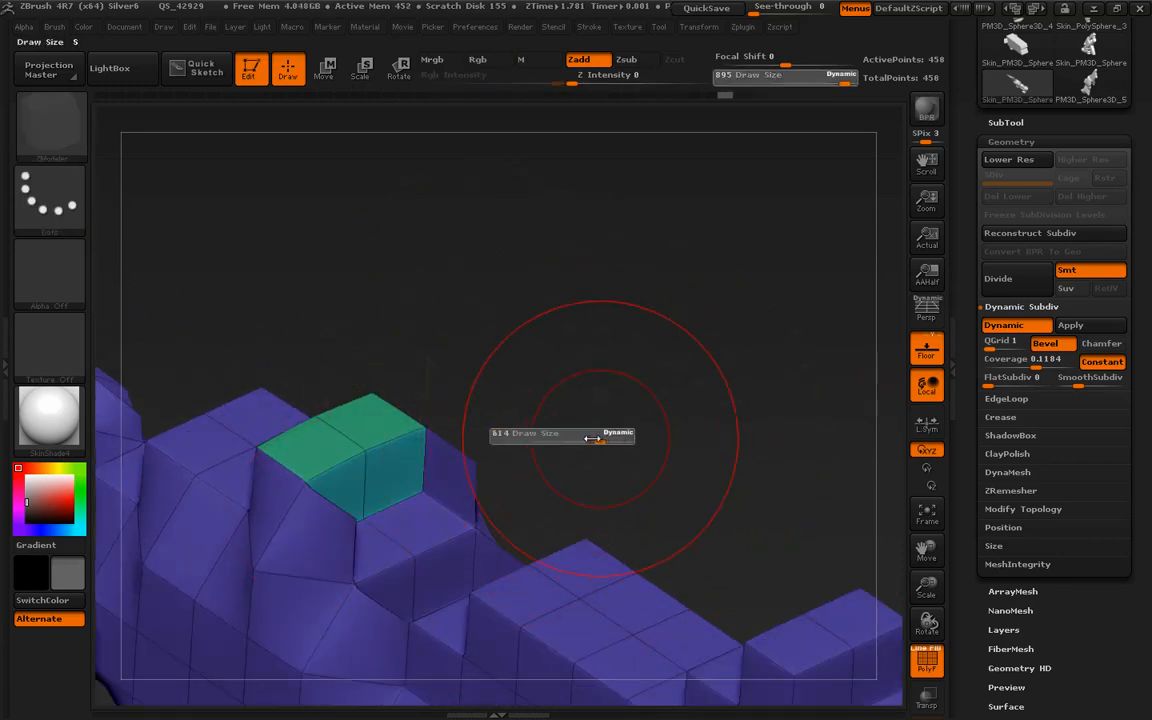
left_click_drag(573, 437, 559, 437)
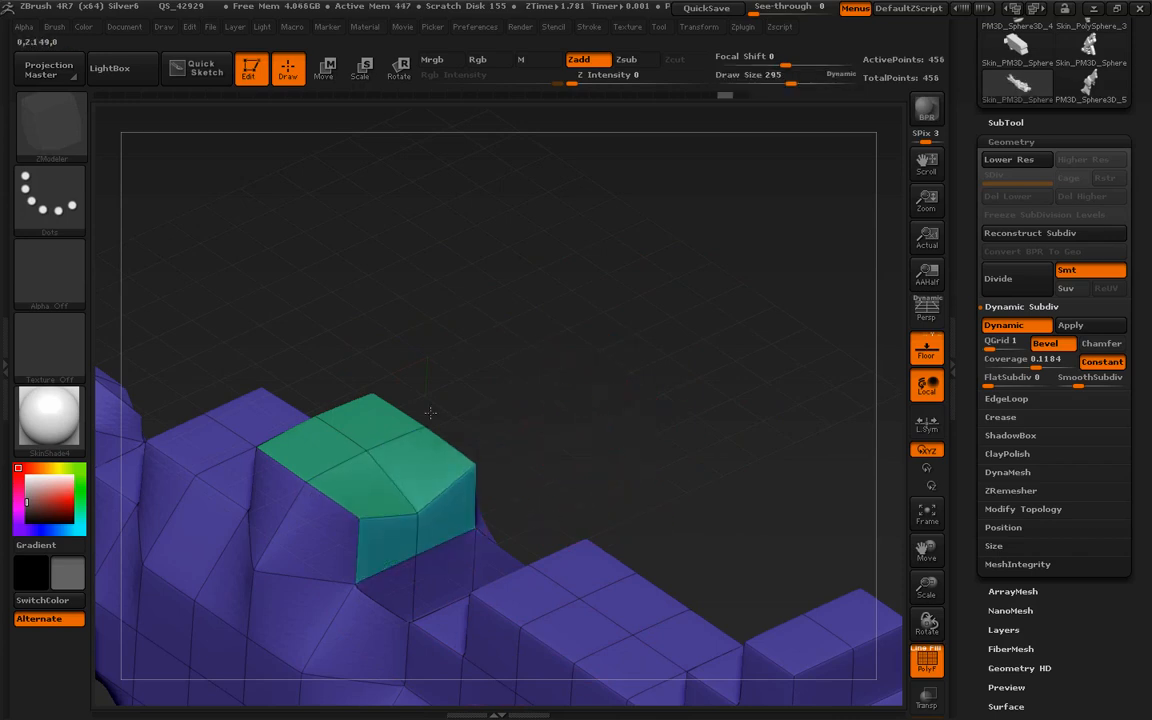
left_click_drag(455, 305, 727, 203)
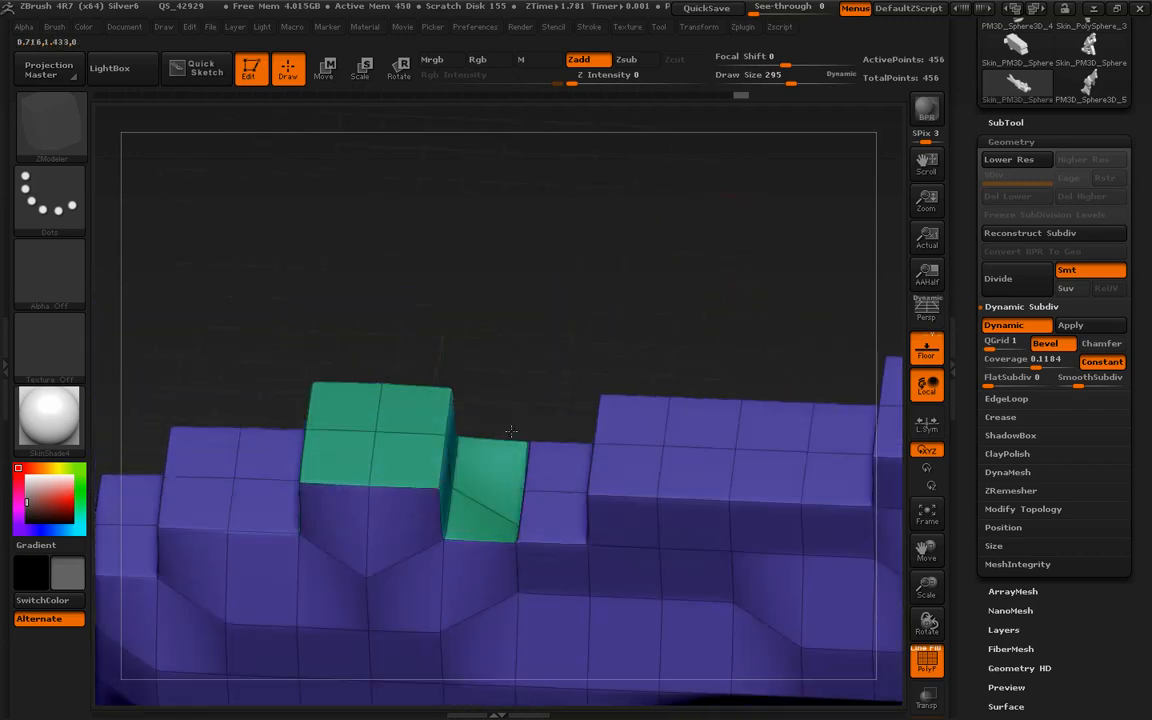
Level the low polygons beside the raised block and assign the whole rifle to a single polygroup.
left_click_drag(669, 316, 658, 500, "alt")
key("shift+f")
left_click_drag(742, 345, 523, 543)
key("shift+f")
key("ctrl+w")
Extrude the block's bottom polygons downward with QMesh to start a grip and assign the rifle to a single polygroup.
left_click_drag(538, 636, 506, 555)
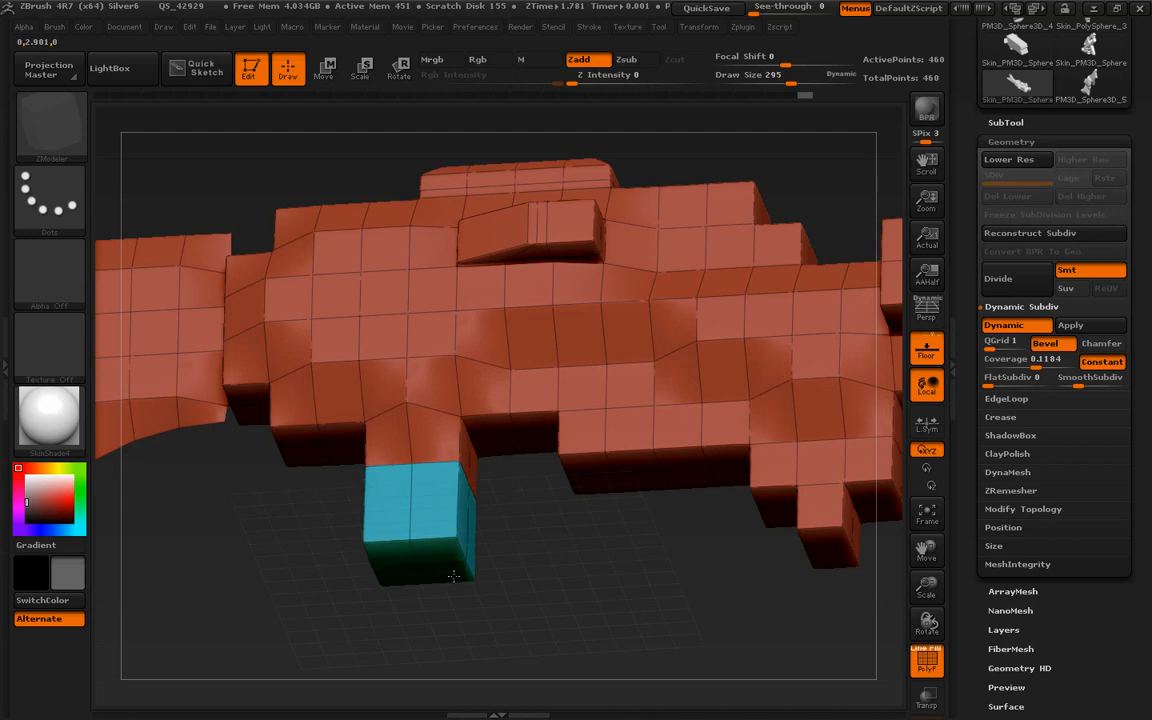
left_click_drag(537, 580, 446, 511)
key("ctrl+z")
left_click_drag(496, 591, 484, 553)
key("ctrl+w")
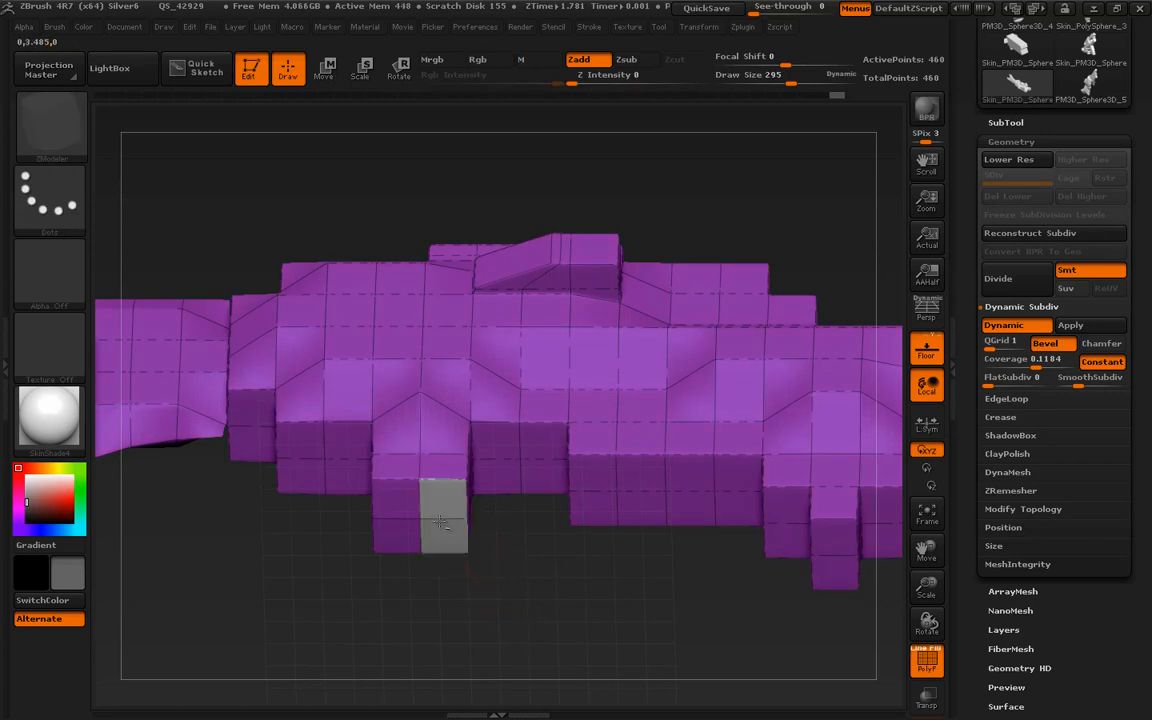
Extrude the grip one section further down with QMesh set to A Single Poly.
left_click_drag(445, 512, 714, 587)
left_click_drag(586, 565, 540, 546)
key("space")
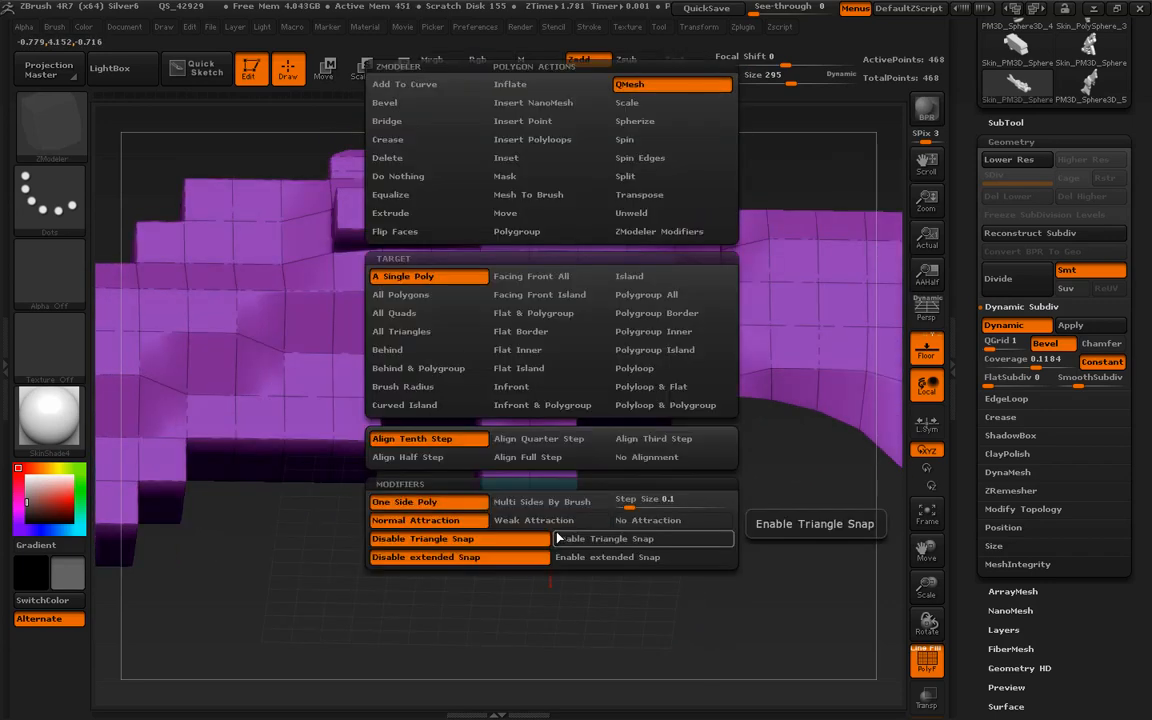
mouse_move(555, 531)
right_mouse_down()
mouse_move(556, 500)
mouse_move(553, 515)
right_mouse_up()
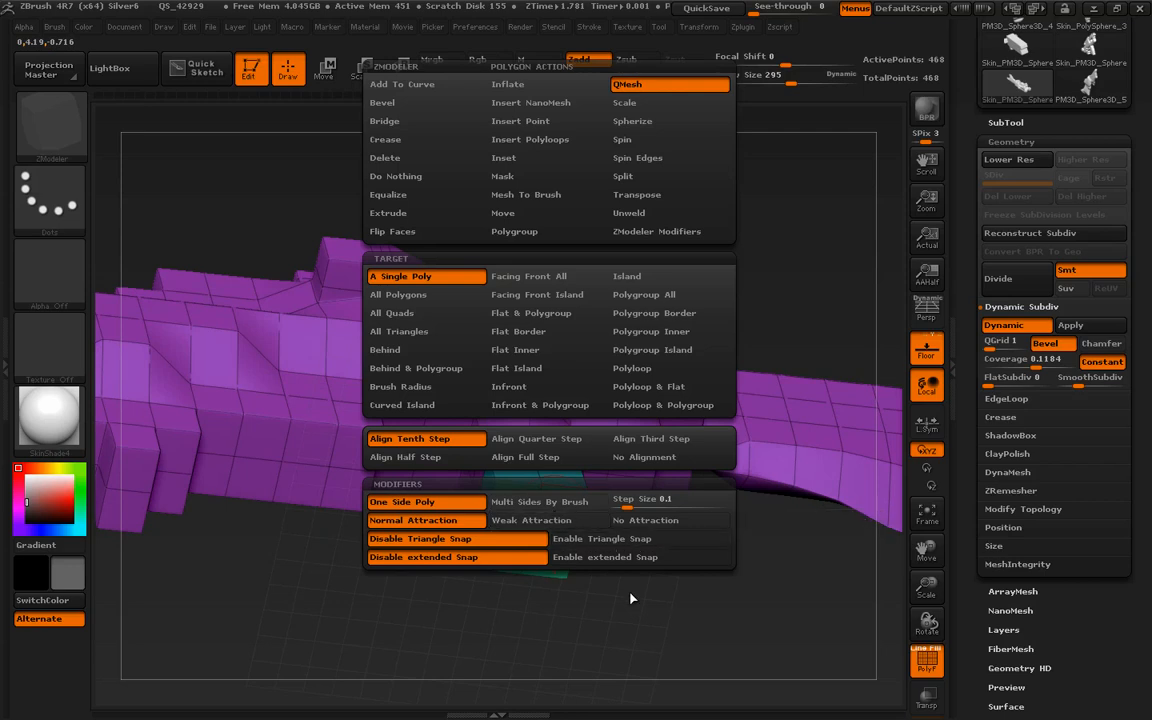
Mask everything except the grip's lower end and rotate that end into a forward slant with the transpose line.
left_click_drag(663, 611, 434, 480)
left_click(703, 579, "ctrl")
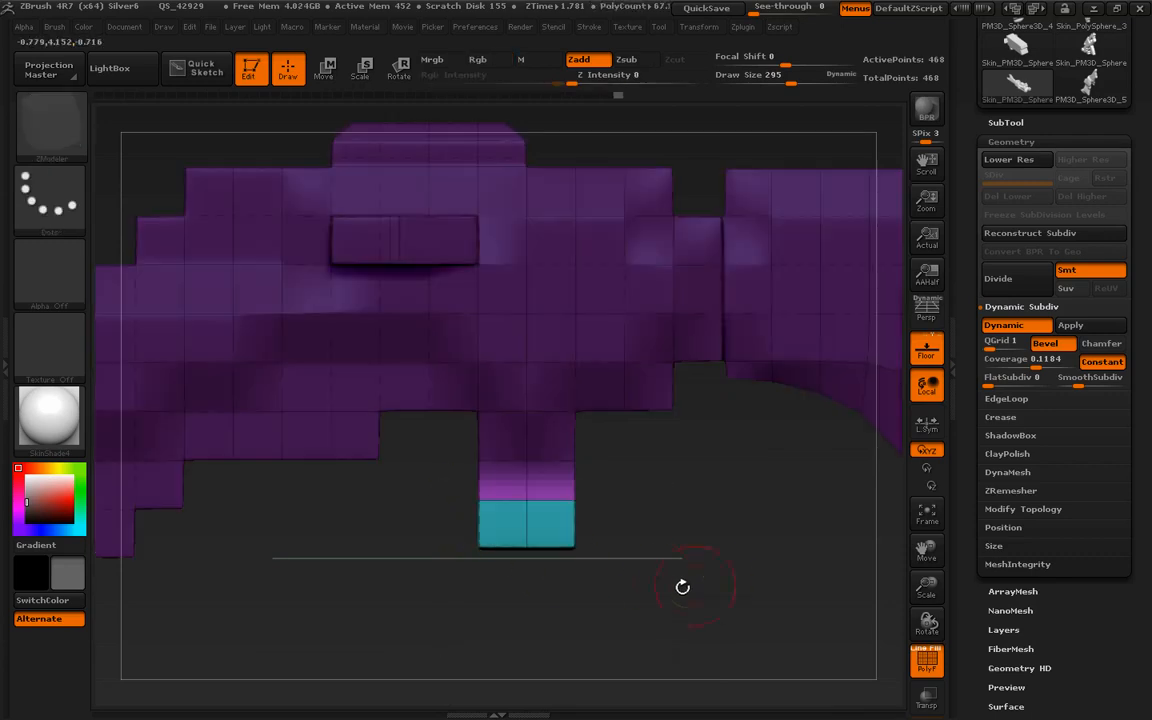
key("r")
mouse_move(527, 500)
left_mouse_down()
mouse_move(676, 517)
mouse_move(649, 567)
mouse_move(630, 565)
left_mouse_up()
left_click_drag(599, 514, 585, 535)
left_click_drag(676, 518, 667, 547)
key("ctrl+z")
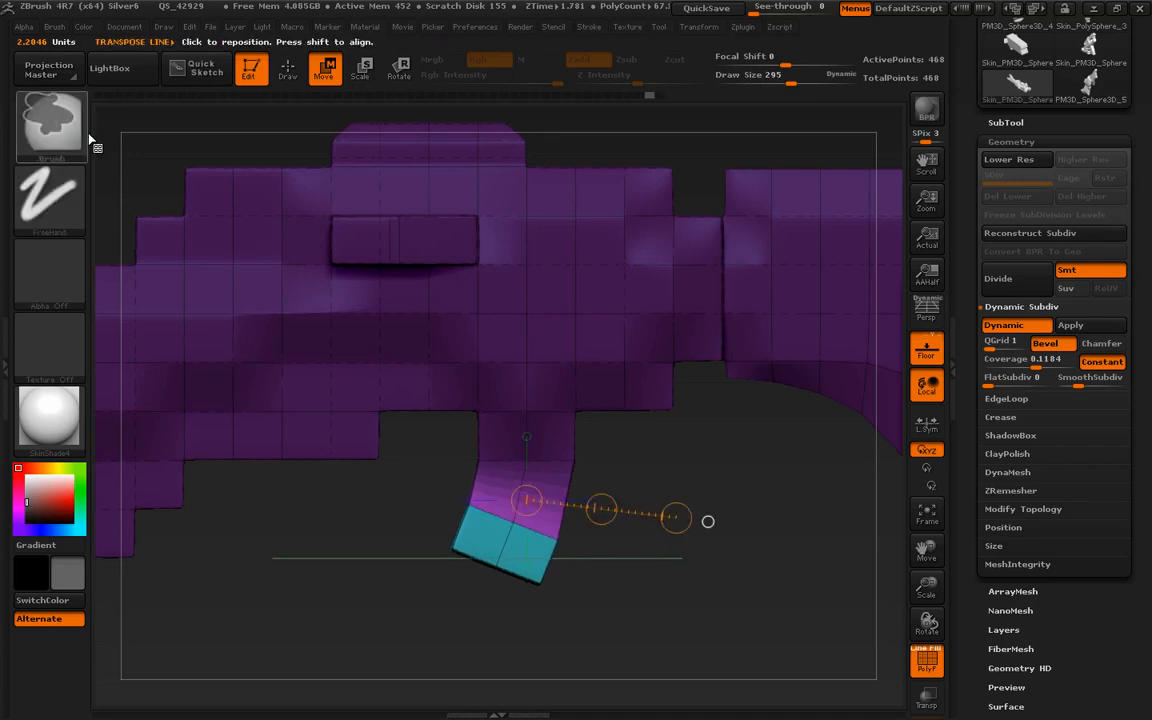
Switch the masking brush to MaskLasso and mask everything except the grip's end section.
left_click(70, 125)
left_click(352, 205)
left_click_drag(784, 432, 680, 540, "ctrl")
left_click(779, 486, "ctrl")
mouse_move(753, 462)
left_mouse_down("ctrl")
mouse_move(678, 564)
mouse_move(557, 561)
mouse_move(534, 400)
left_mouse_up("ctrl")
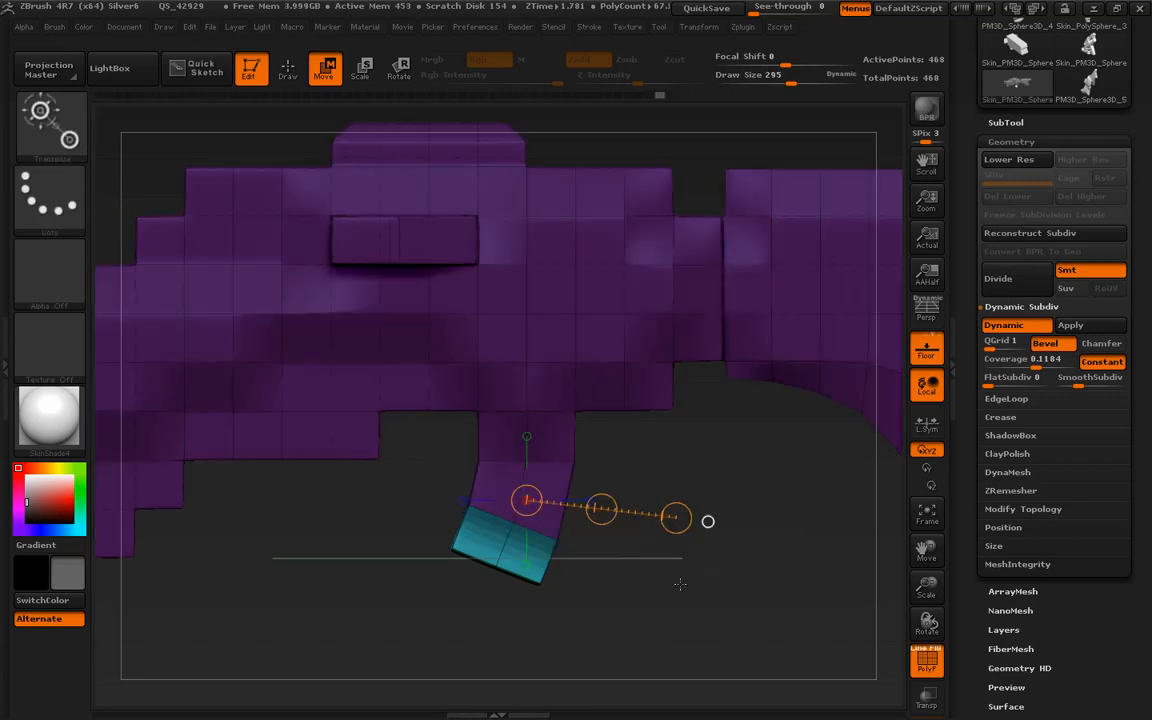
Lengthen and angle the grip's end section with the transpose line, return to Draw mode and clear the mask.
mouse_move(511, 524)
left_mouse_down()
mouse_move(648, 575)
mouse_move(635, 598)
left_mouse_up()
key("r")
left_click_drag(578, 545, 554, 585)
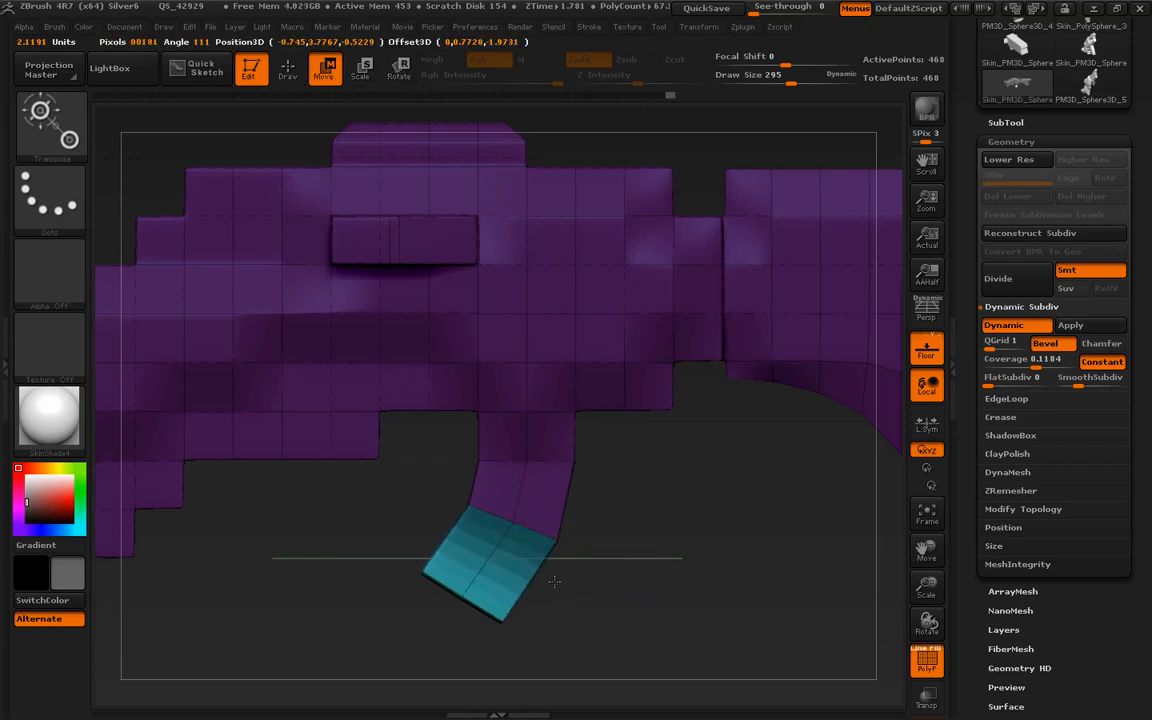
key("q")
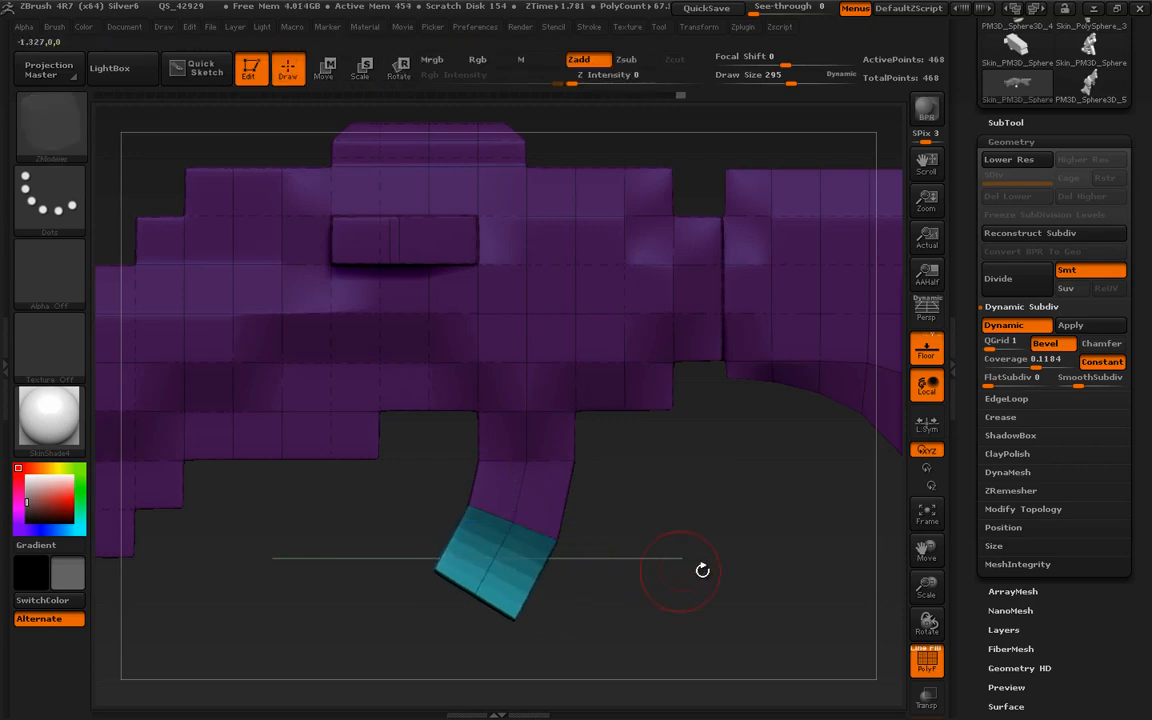
mouse_move(768, 559)
left_mouse_down("ctrl")
mouse_move(757, 635)
mouse_move(386, 617)
mouse_move(490, 442)
mouse_move(745, 520)
mouse_move(740, 545)
mouse_move(700, 560)
mouse_move(674, 550)
left_mouse_up("ctrl")
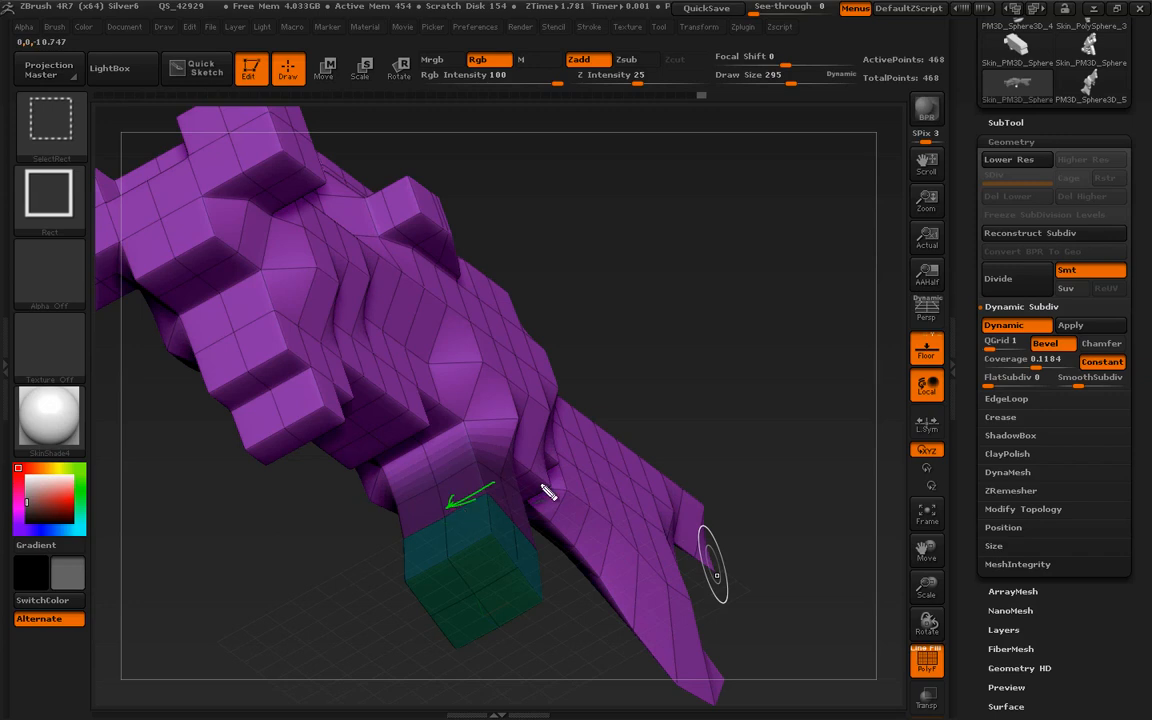
Mark one column of polygons along the grip's side as a temporary polygroup and merge the rest of the rifle into one polygroup.
mouse_move(737, 418)
left_mouse_down()
mouse_move(779, 411)
mouse_move(621, 638)
mouse_move(638, 640)
mouse_move(587, 604)
left_mouse_up()
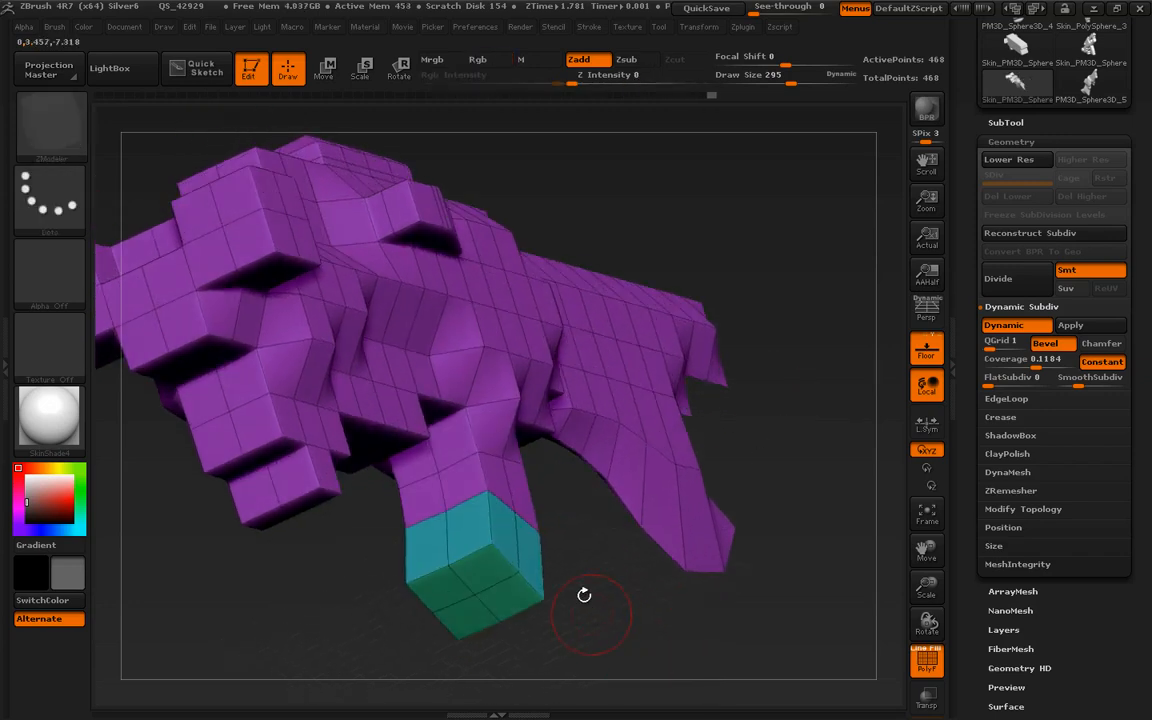
left_click_drag(568, 548, 534, 487)
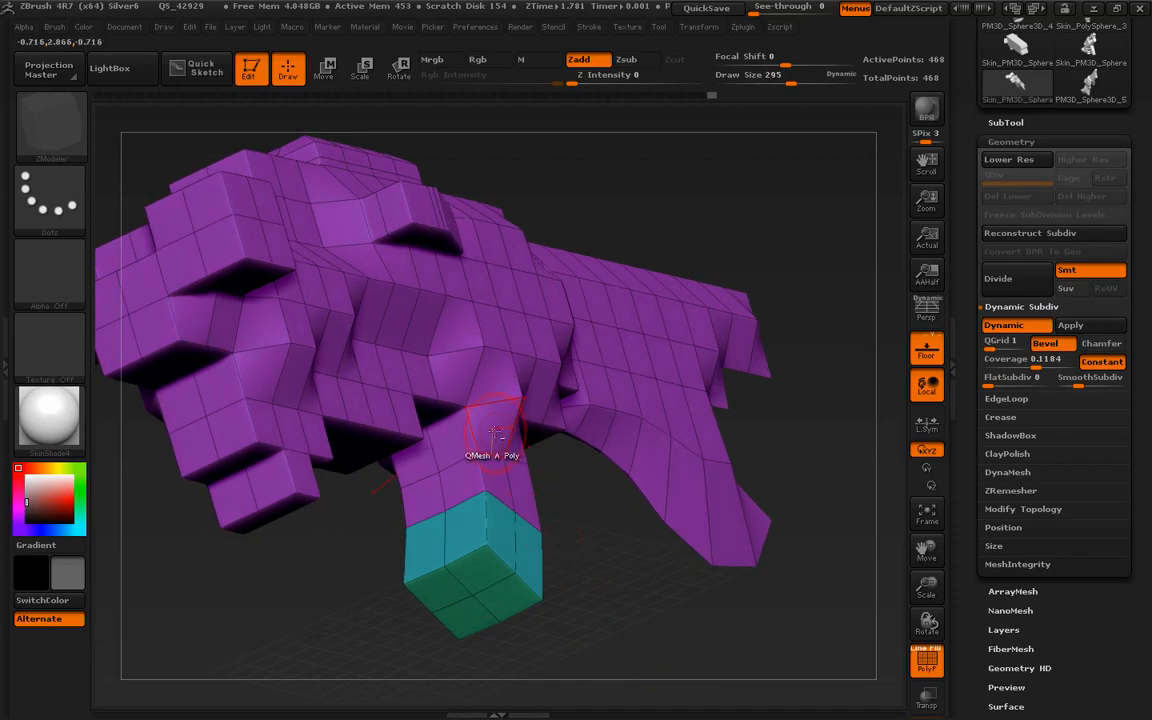
key("ctrl")
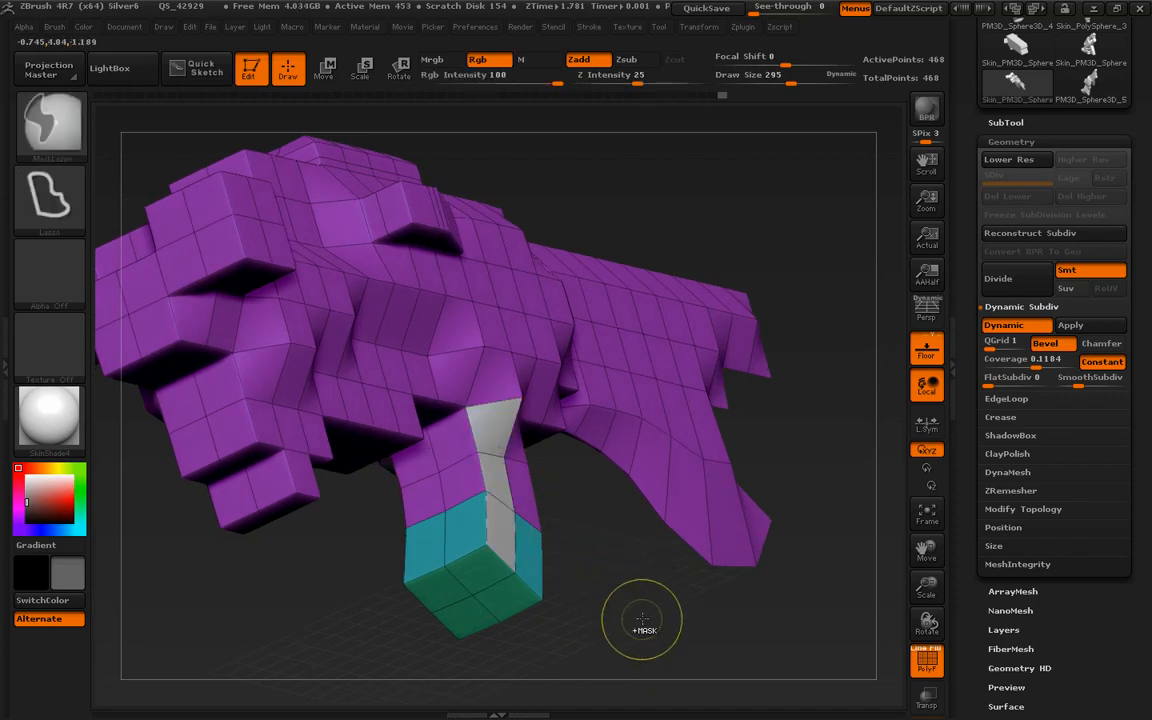
key("ctrl+w")
left_click_drag(643, 615, 632, 598)
left_click_drag(605, 539, 559, 492)
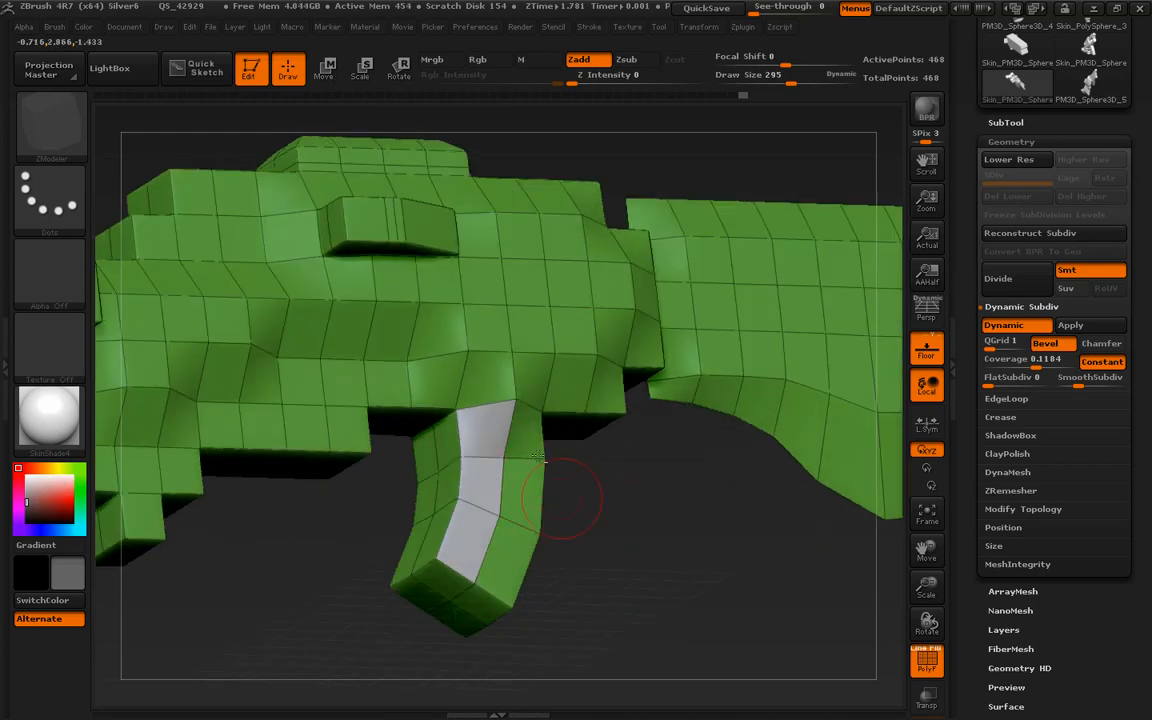
Mark the neighbouring column on the grip's side too and try to push the whole side inward with QMesh.
left_click_drag(527, 617, 596, 537)
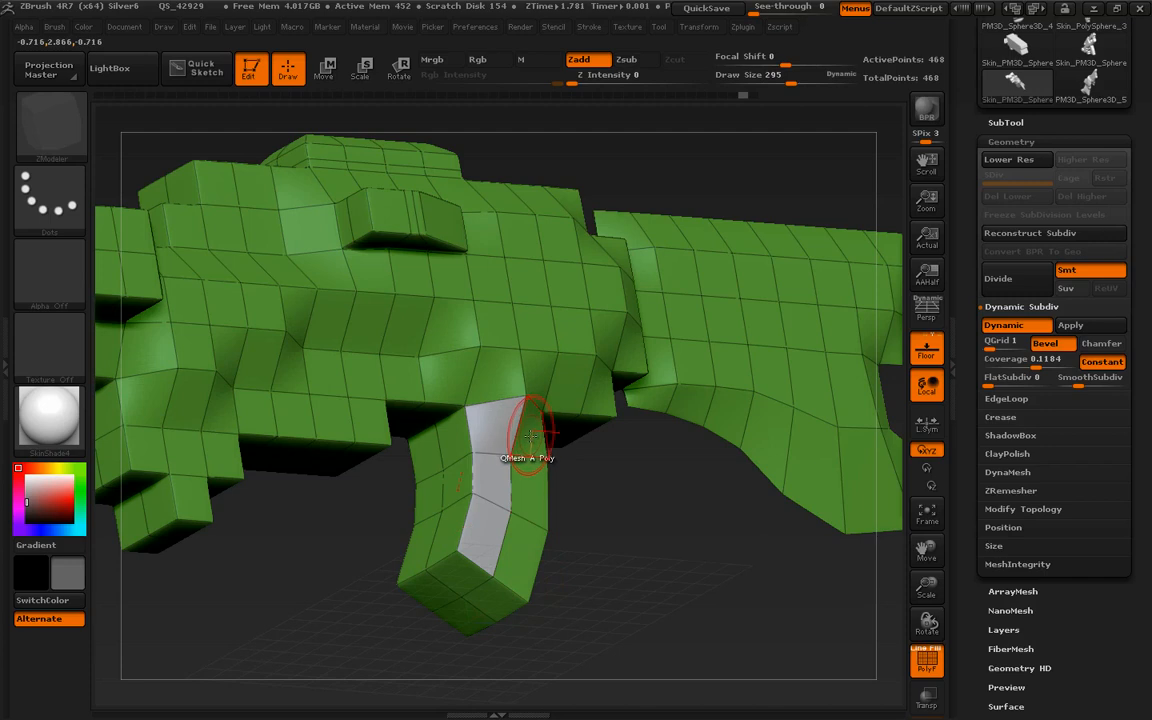
left_click_drag(520, 563, 520, 478)
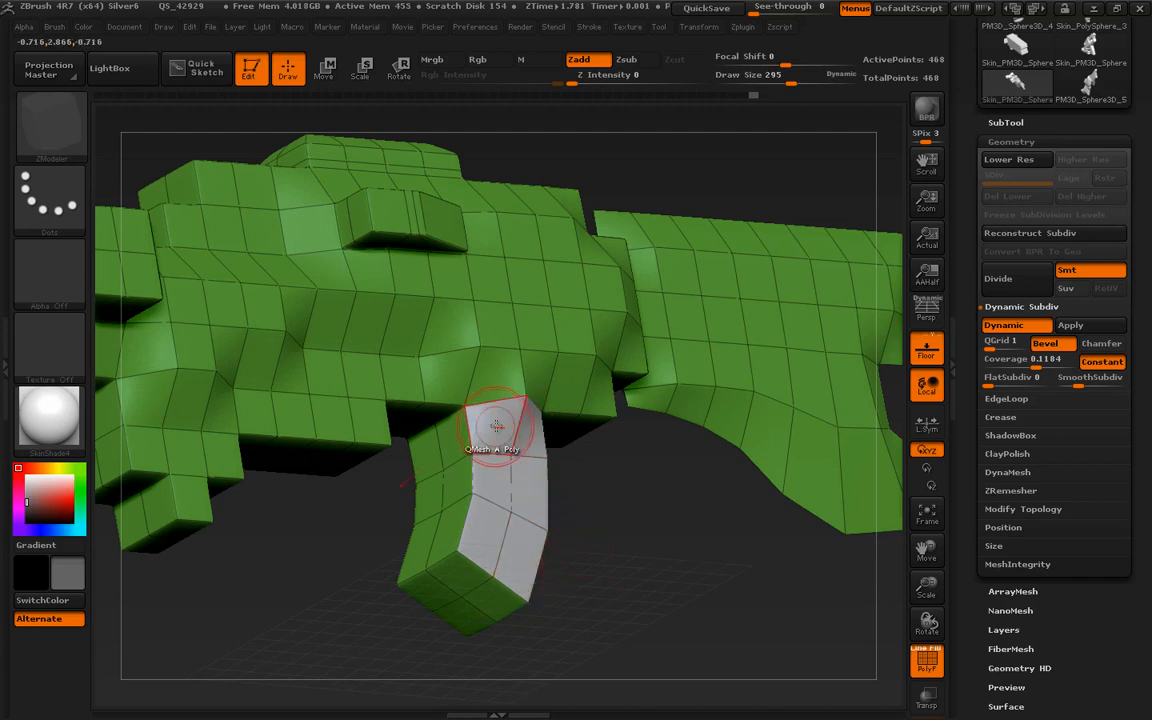
left_click_drag(497, 428, 475, 443)
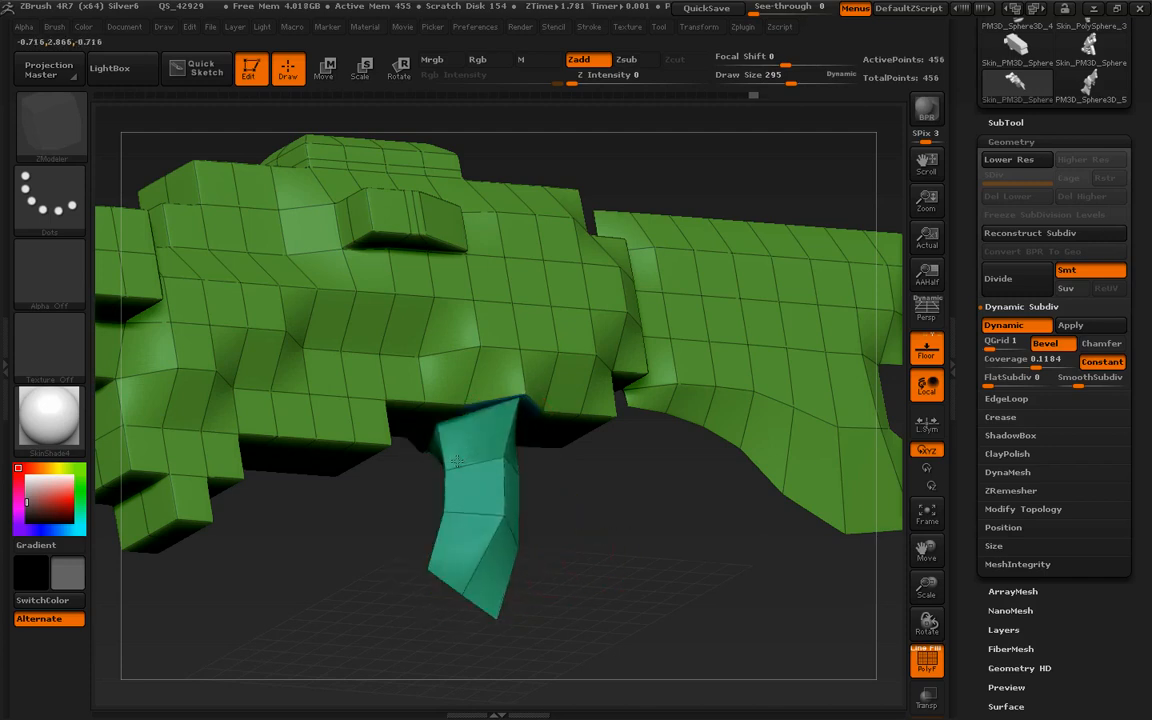
mouse_move(638, 543)
left_mouse_down()
mouse_move(666, 452)
mouse_move(689, 440)
mouse_move(746, 535)
mouse_move(743, 588)
mouse_move(761, 631)
mouse_move(637, 559)
left_mouse_up()
key("ctrl+z")
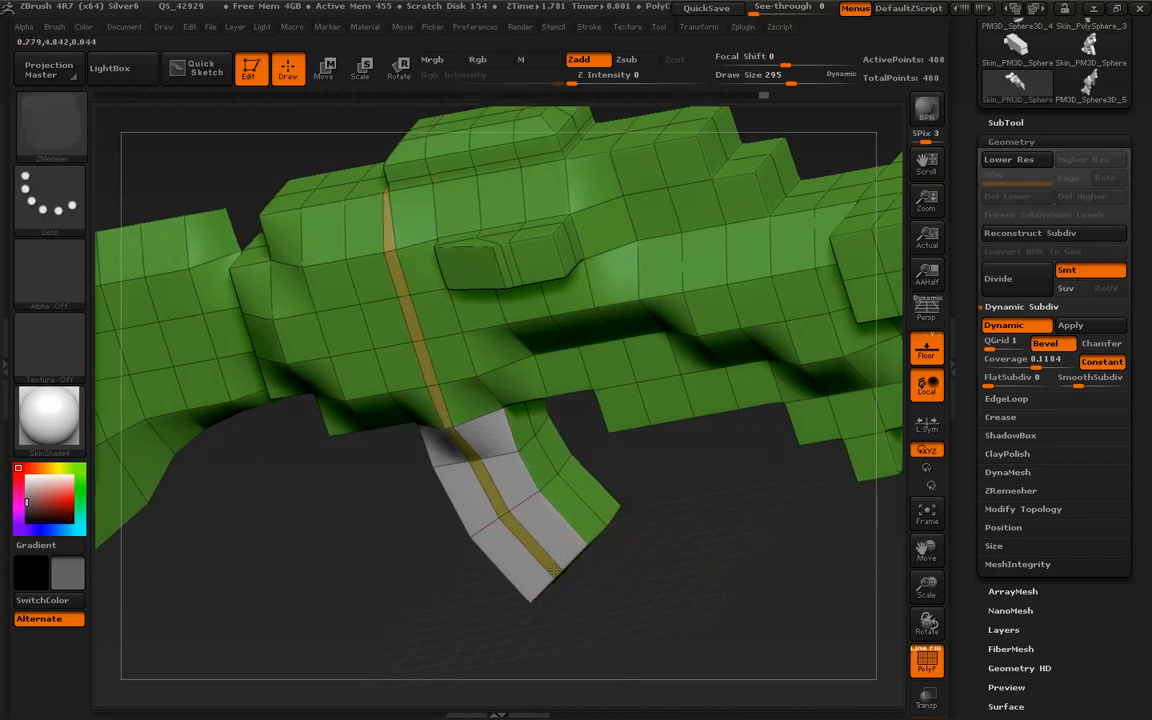
Set the ZModeler edge action to insert an edge loop instead of beveling.
mouse_move(596, 586)
left_mouse_down()
mouse_move(638, 578)
mouse_move(578, 578)
left_mouse_up()
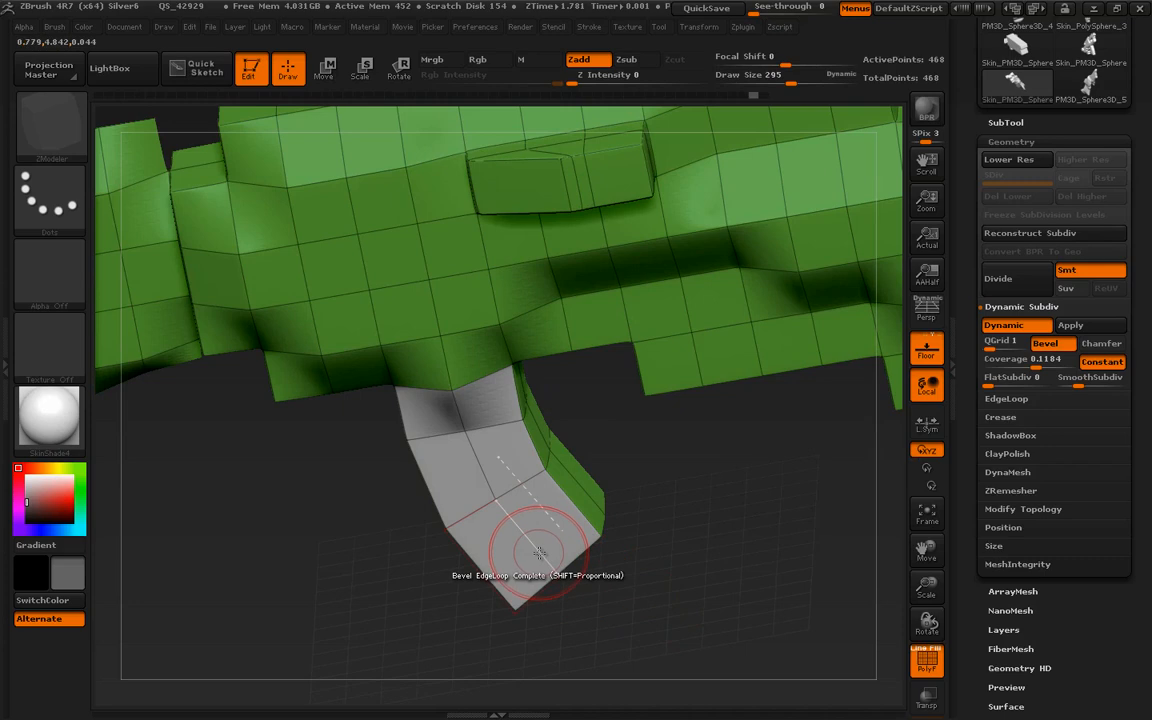
key("space")
left_click(482, 262)
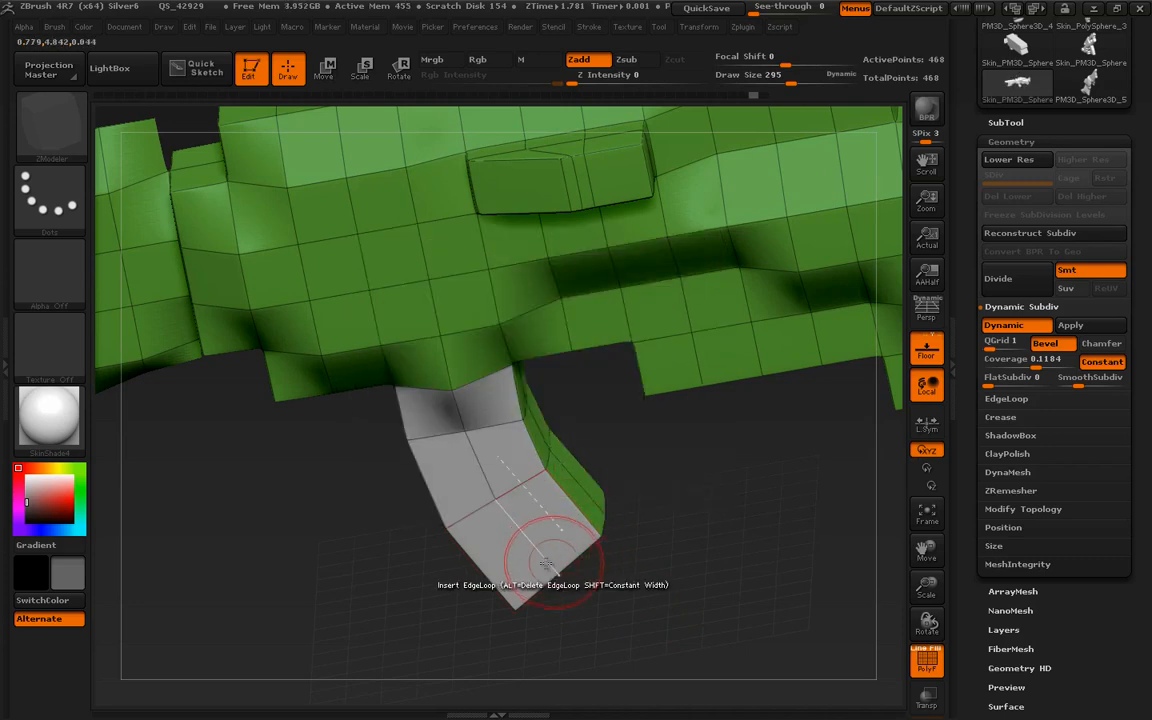
Try pushing the grip's marked side polygons inward, undo that, and extrude them slightly outward as thin side panels.
left_click_drag(581, 565, 600, 530)
left_click(556, 527)
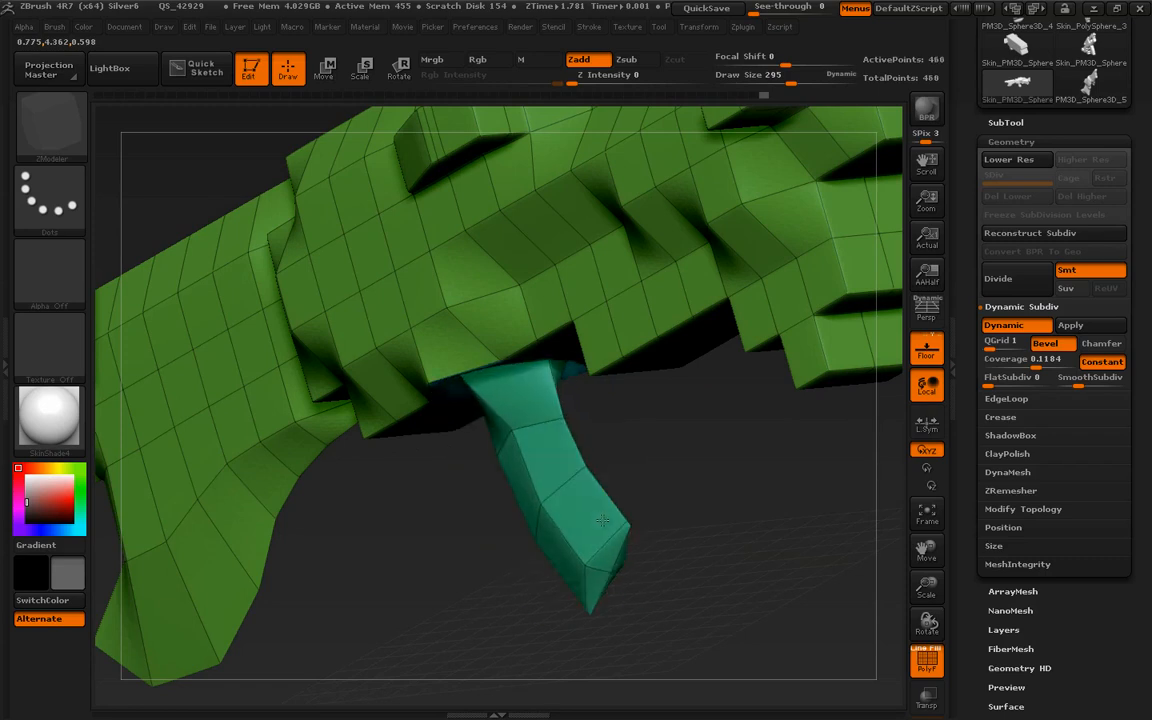
left_click_drag(725, 554, 733, 591)
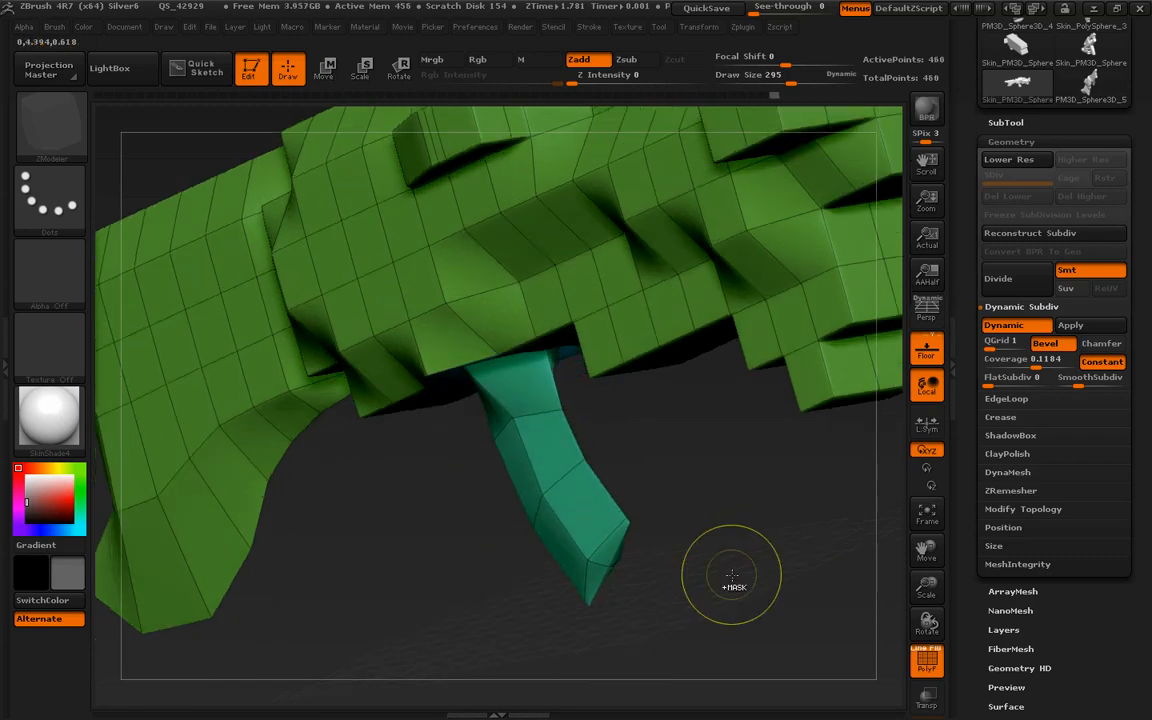
key("ctrl+z")
left_click_drag(572, 537, 631, 638)
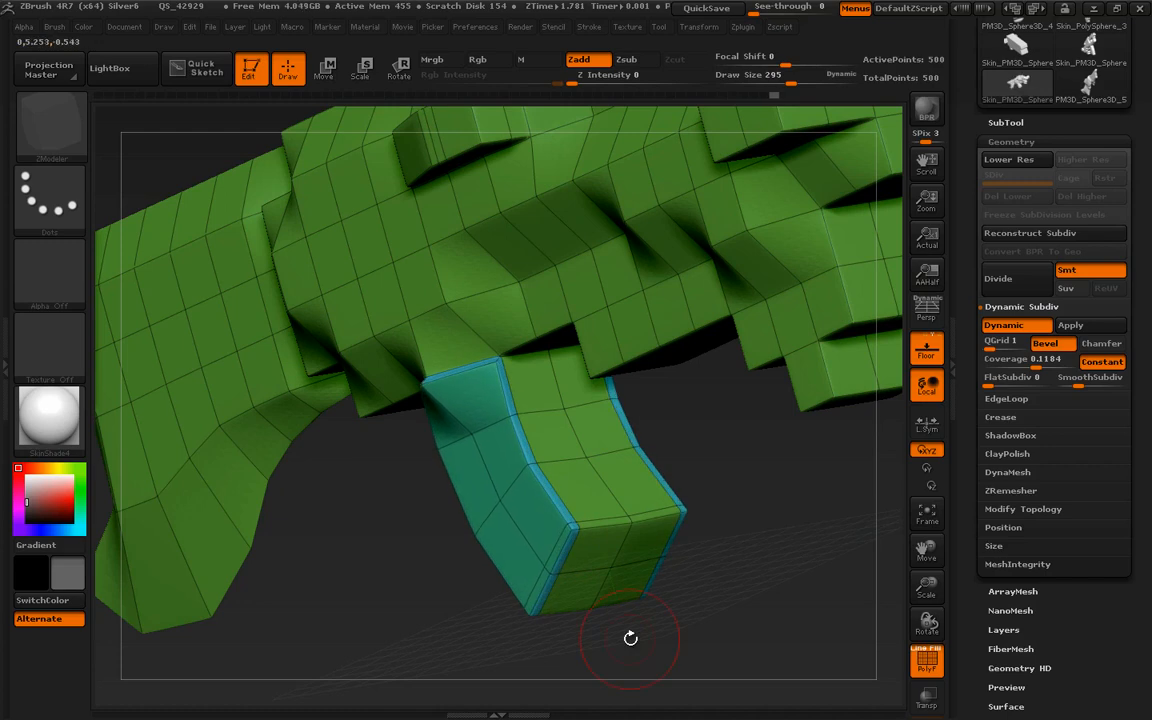
Undo all the grip edits back to the short block on the single-polygroup rifle.
key("ctrl+z")
key("ctrl+z")
key("ctrl+z")
key("ctrl+z")
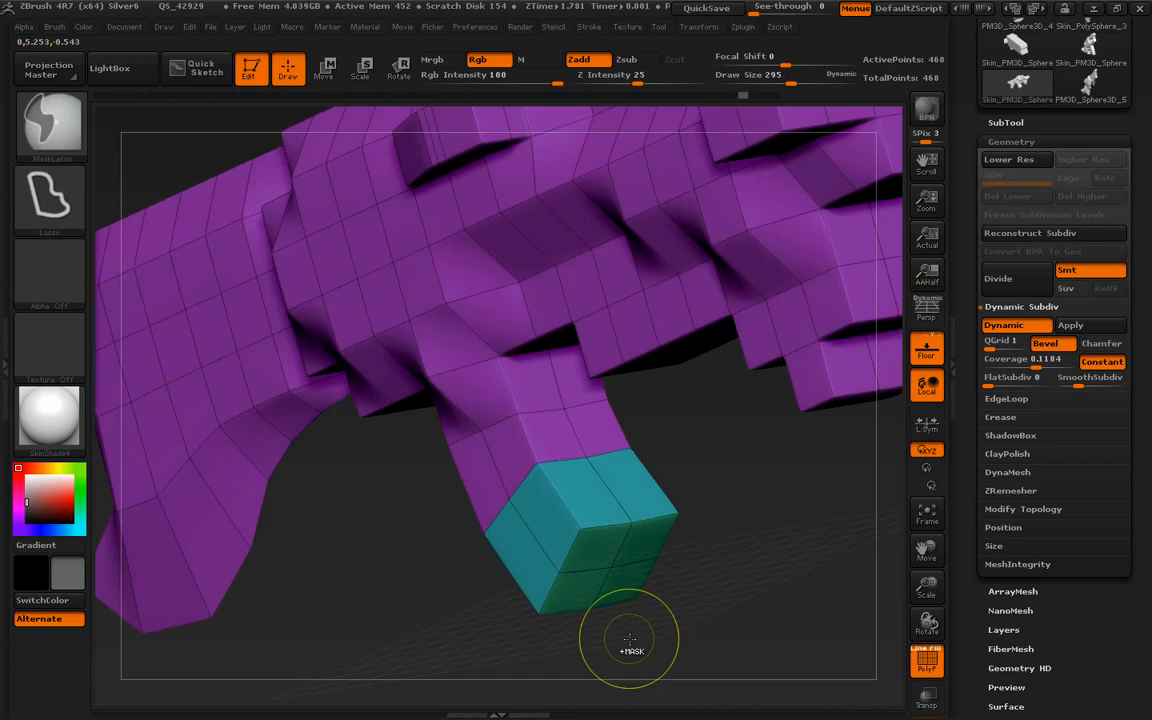
key("ctrl+z")
key("ctrl+z")
key("ctrl+z")
key("ctrl+z")
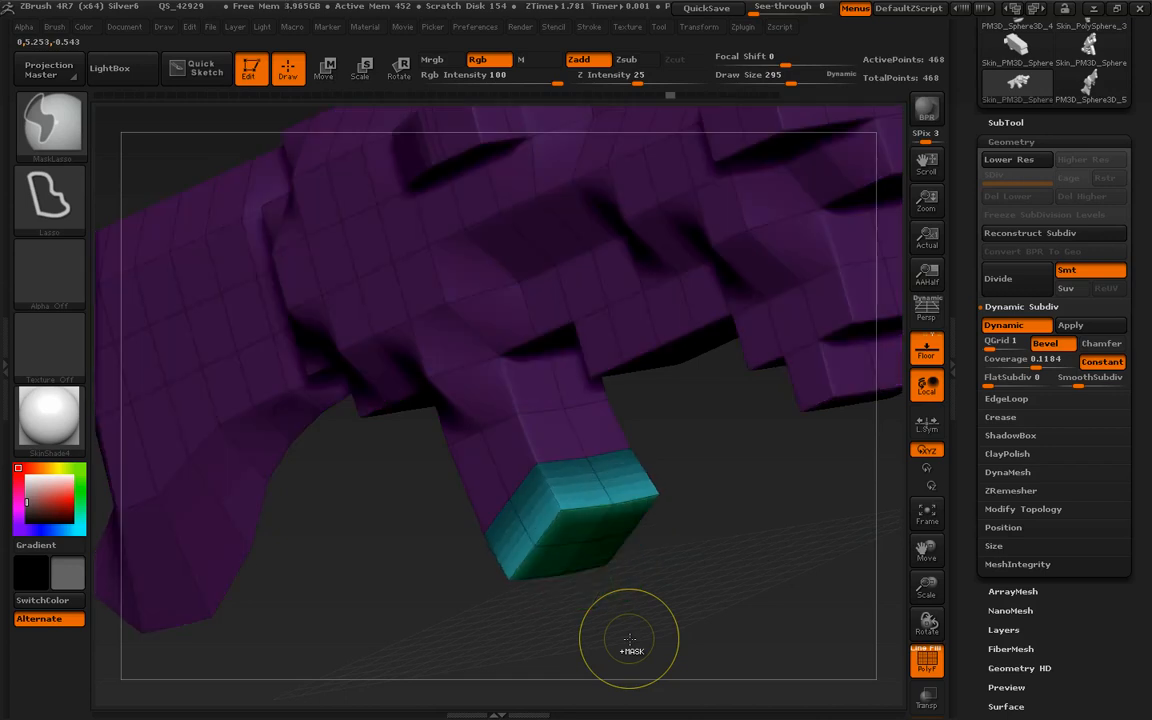
key("ctrl+z")
key("ctrl+z")
key("ctrl+z")
key("ctrl+z")
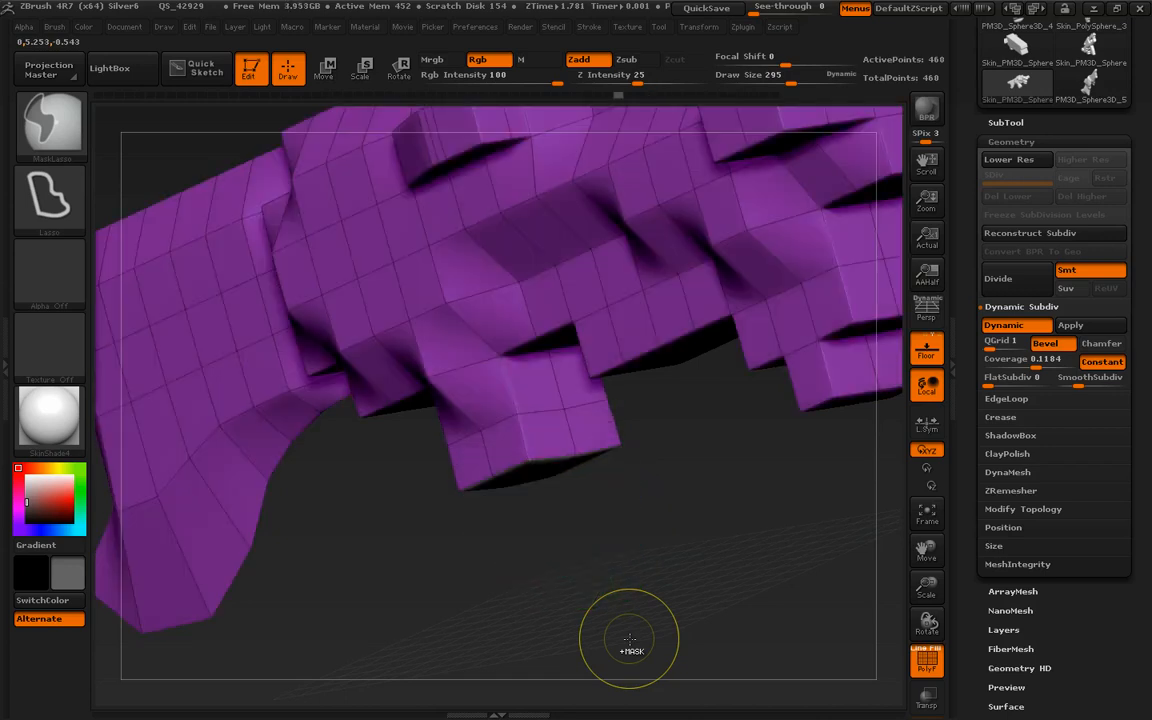
key("ctrl+z")
key("ctrl+z")
key("ctrl+z")
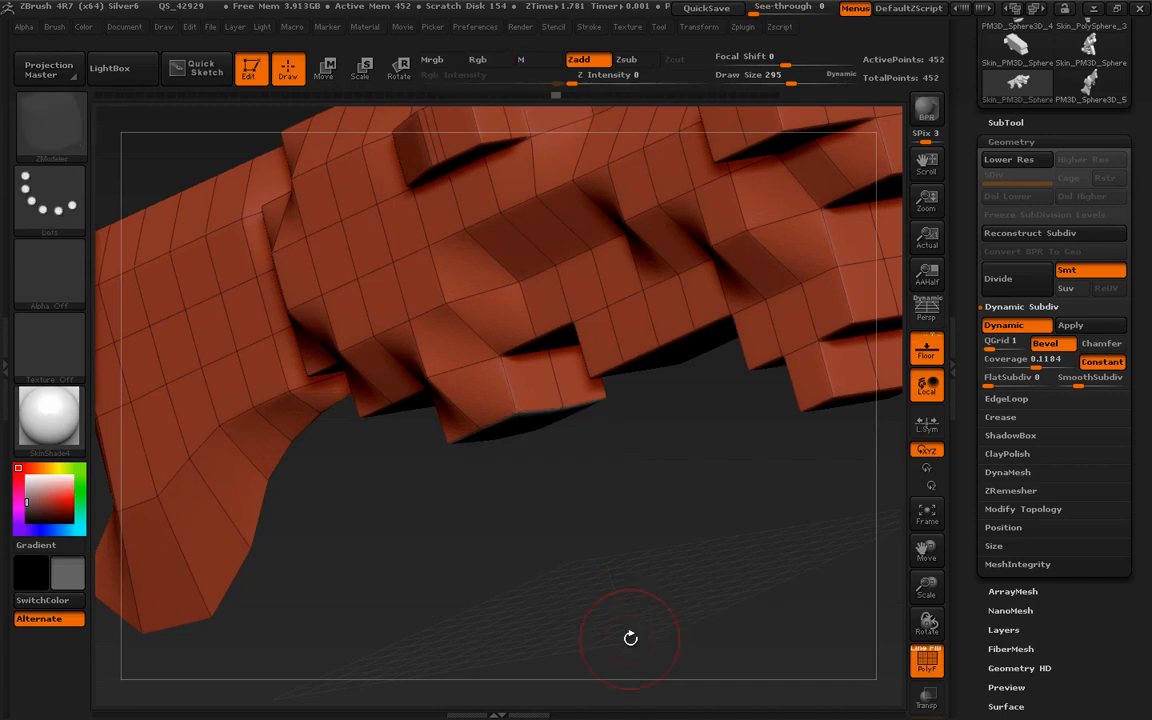
Mark the short block's bottom polygons and pull a detached copy of them downward with QMesh A Single Poly.
left_click_drag(721, 572, 665, 530)
key("space")
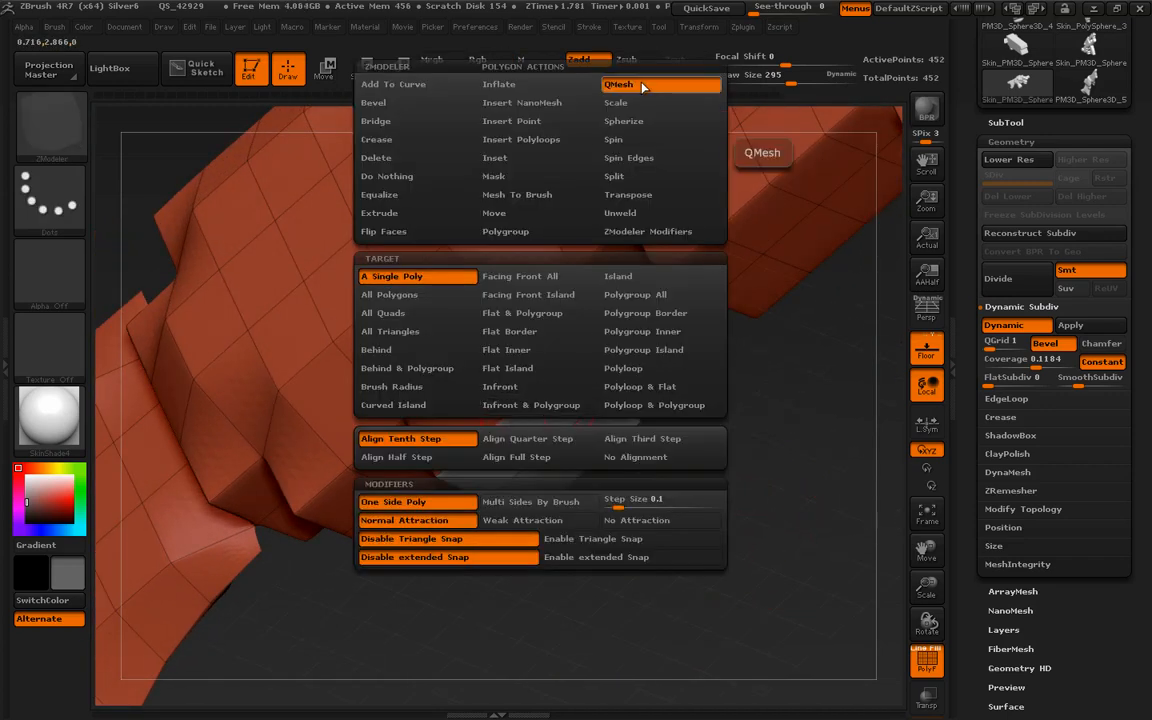
left_click_drag(625, 537, 676, 563)
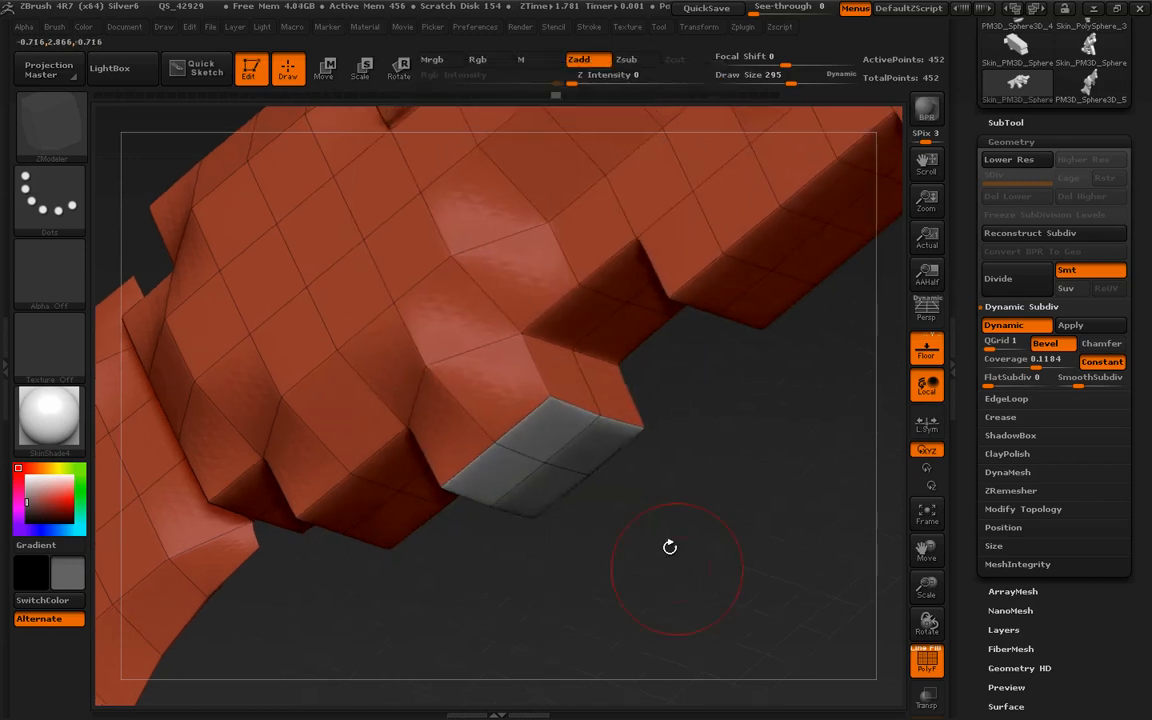
left_click(553, 435)
key("ctrl+z")
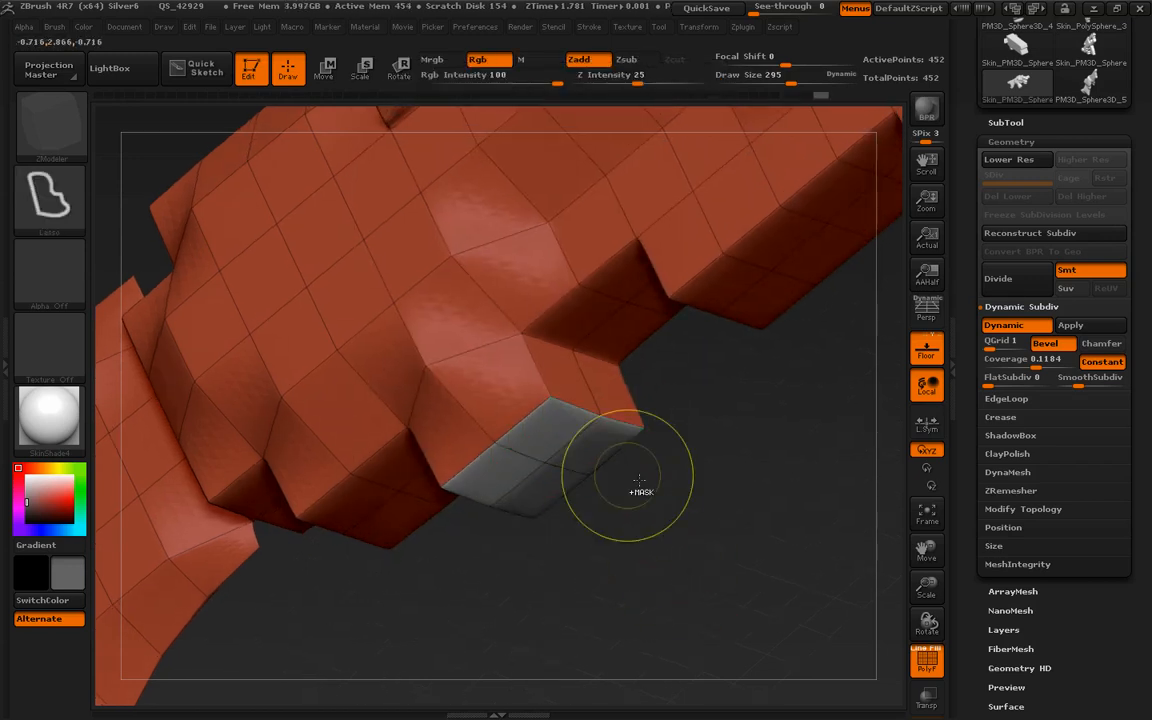
left_click_drag(548, 438, 608, 552)
left_click_drag(774, 508, 743, 535)
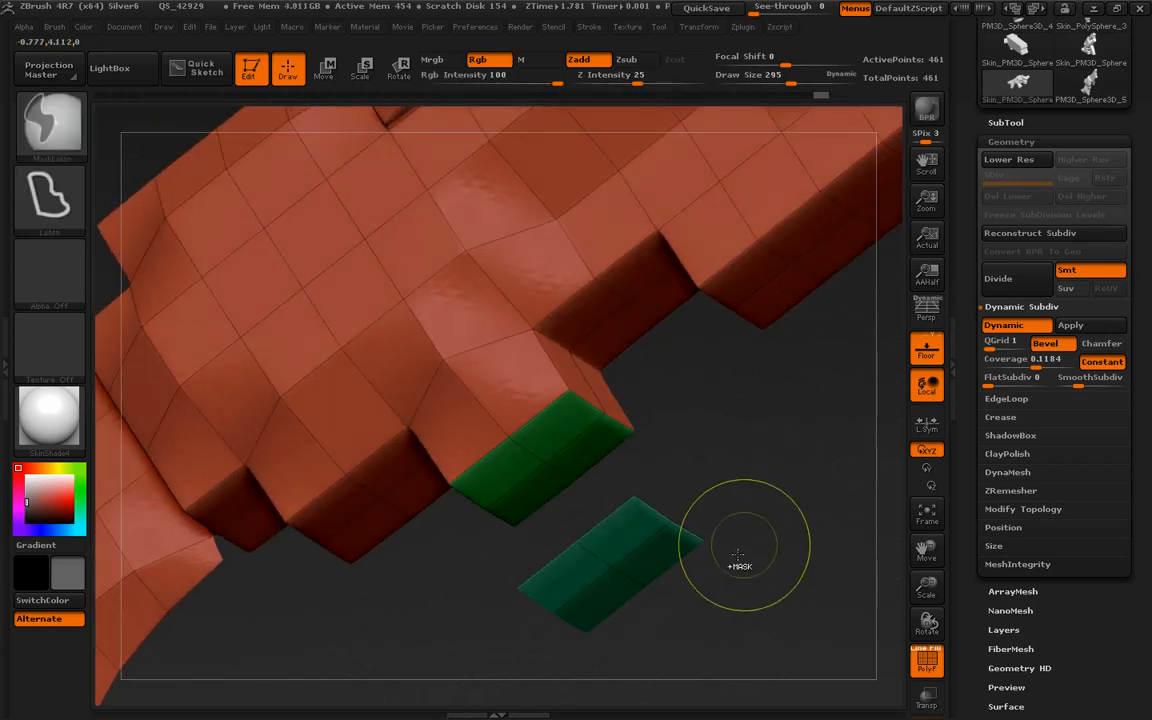
Reset the ZModeler polygon action, mark the detached piece's polygons and pull them down with QMesh into a tall grip block.
key("ctrl+z")
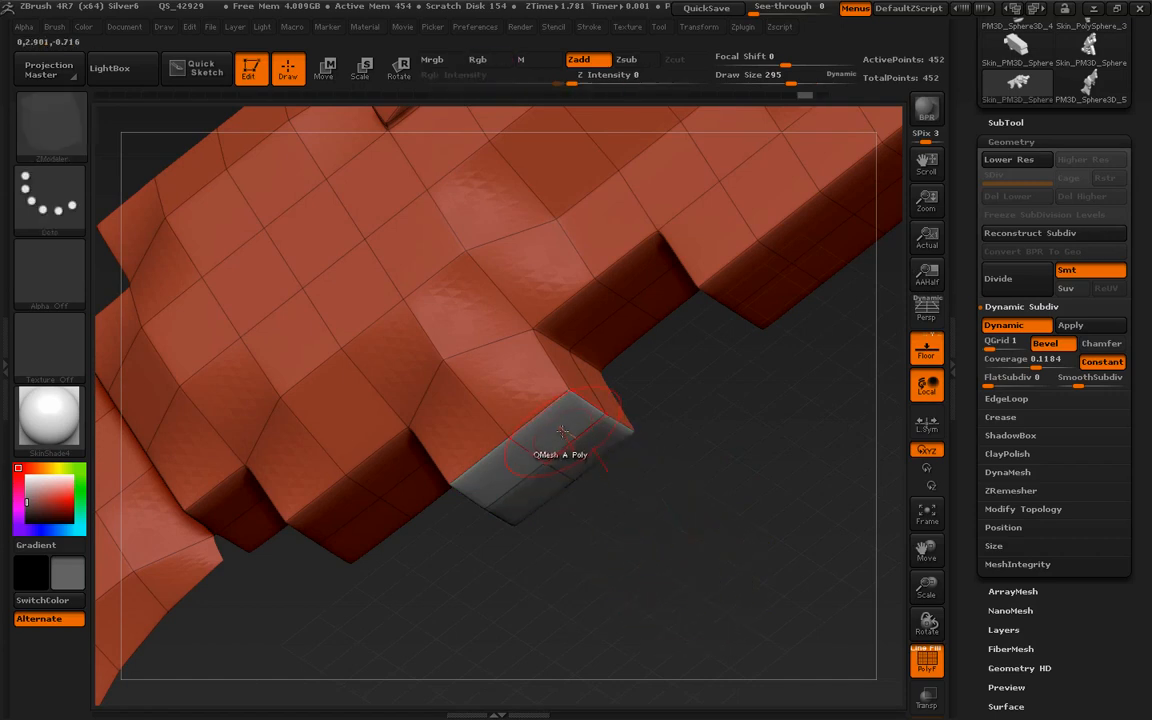
key("ctrl+shift+z")
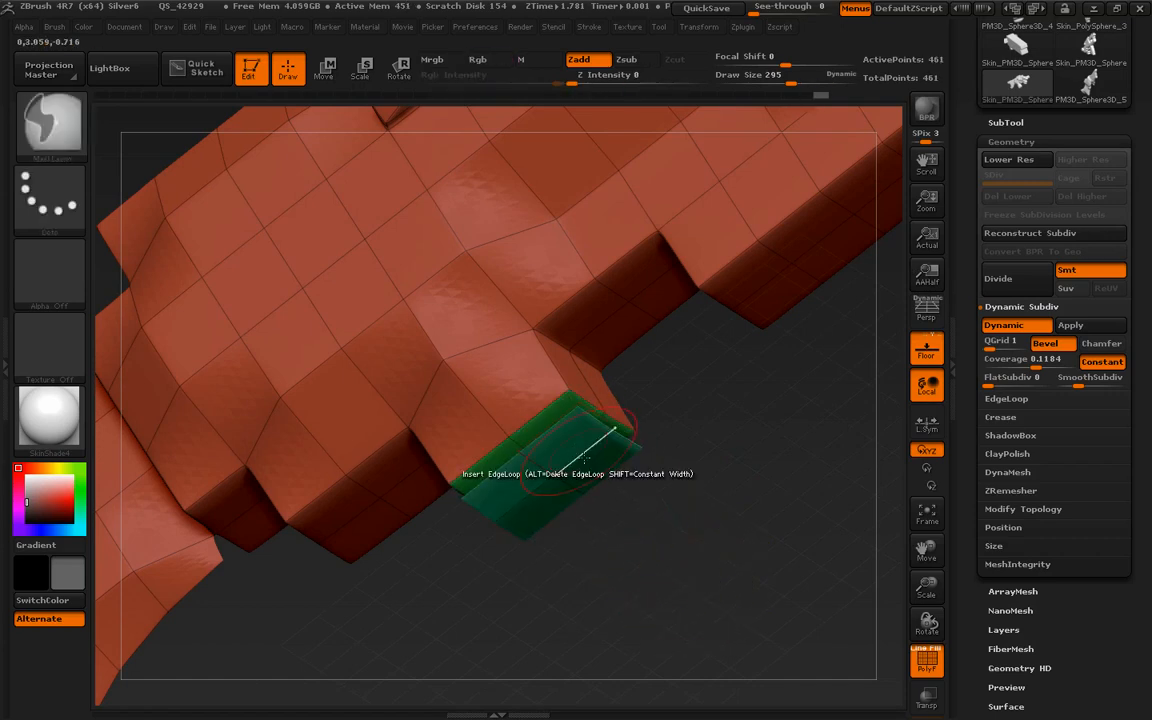
left_click_drag(573, 445, 645, 535)
key("ctrl+z")
key("space")
left_click(573, 454)
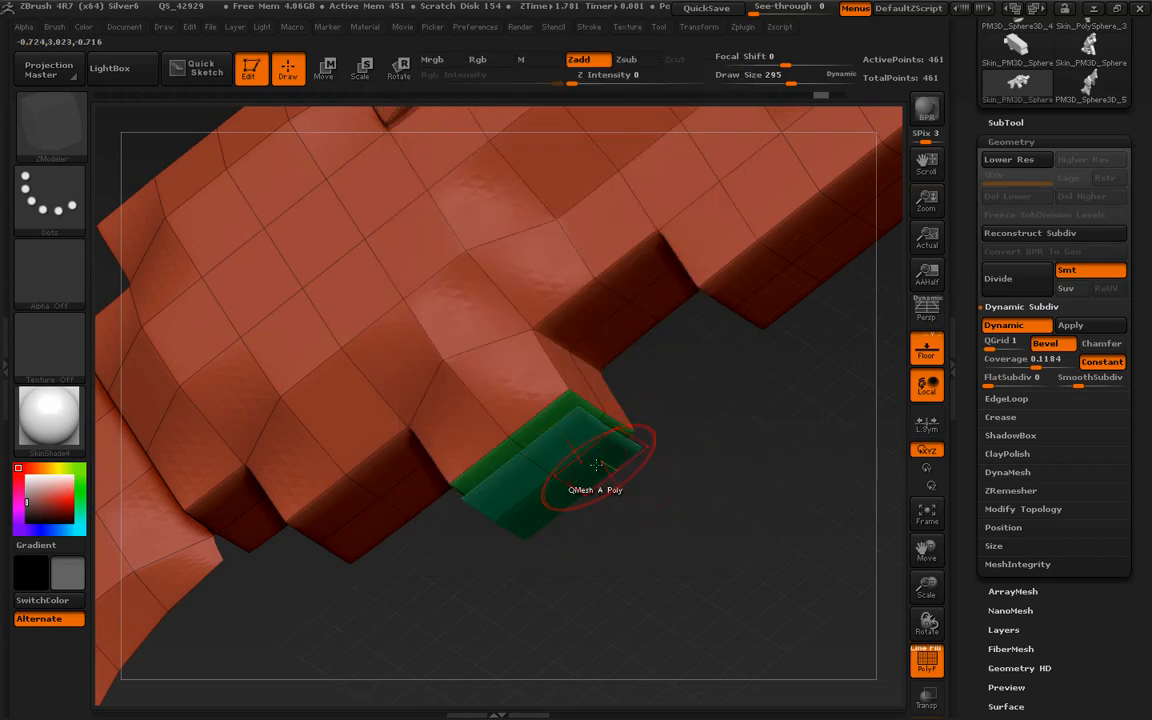
left_click_drag(598, 469, 538, 504, "alt")
left_click_drag(573, 451, 766, 588)
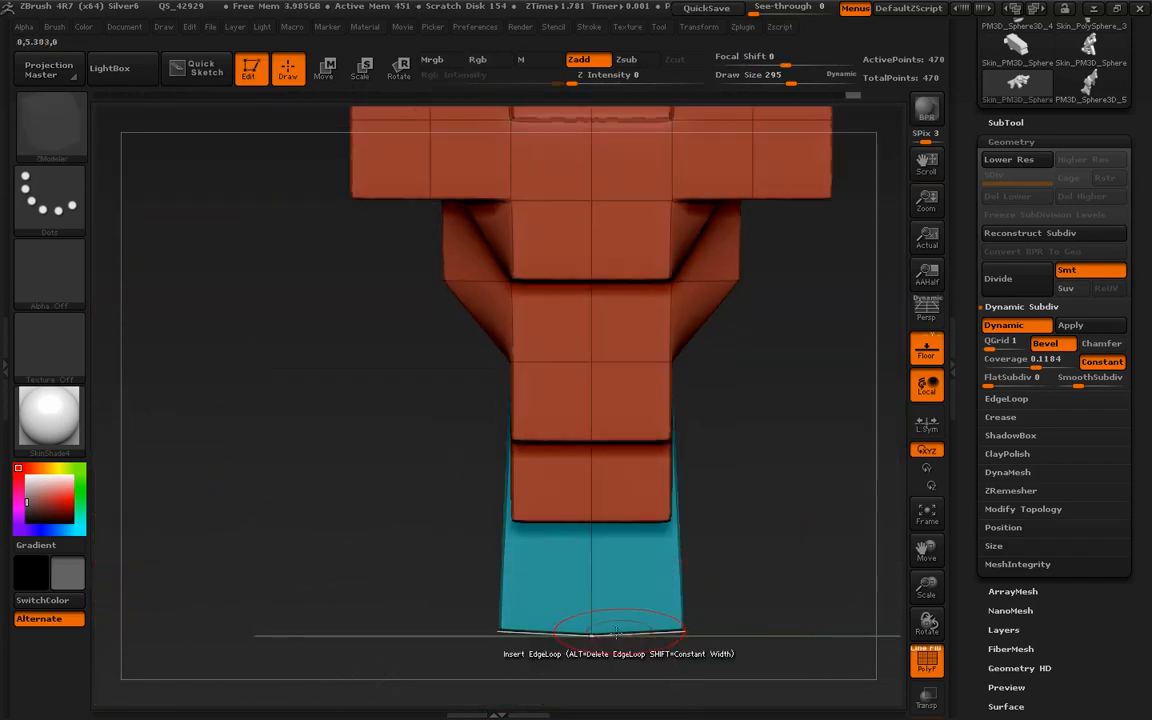
Place a transpose line on the detached grip block and mask the rifle body and the short mount above it.
key("w")
left_click_drag(594, 636, 760, 636)
left_click_drag(782, 571, 627, 488)
left_click(529, 398, "ctrl")
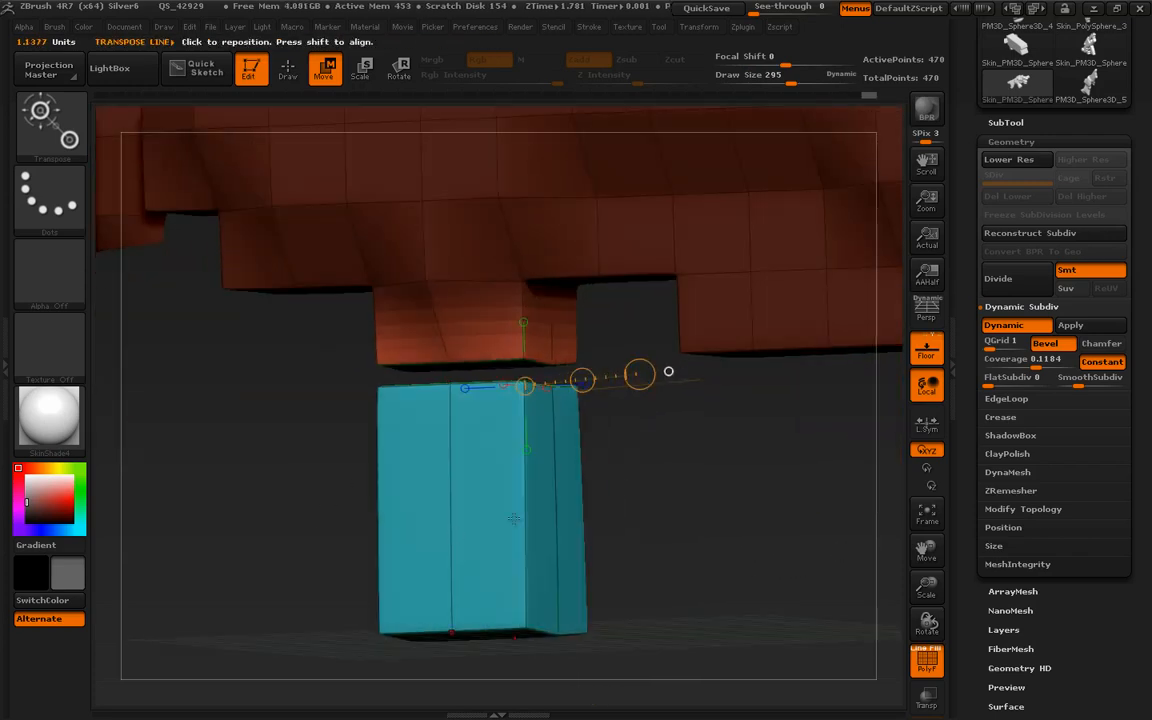
left_click_drag(638, 384, 679, 503)
mouse_move(162, 227)
left_mouse_down("ctrl")
mouse_move(434, 370)
mouse_move(635, 291)
mouse_move(290, 235)
left_mouse_up("ctrl")
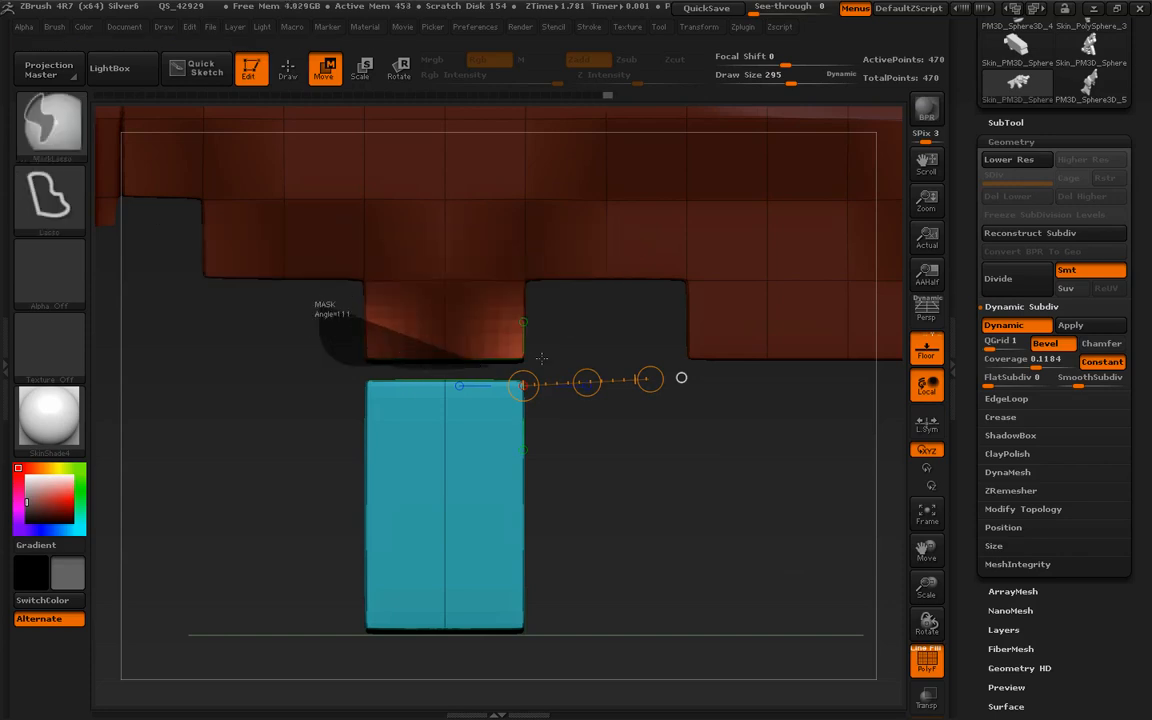
left_click_drag(496, 368, 595, 296, "ctrl")
Try to raise the grip block toward the rifle with the transpose line, undoing each attempt.
left_click_drag(679, 505, 712, 636)
left_click(607, 698)
left_click_drag(757, 588, 745, 491, "alt")
left_click_drag(596, 622, 606, 547)
key("ctrl+z")
mouse_move(719, 618)
left_mouse_down("ctrl")
mouse_move(453, 477)
mouse_move(792, 586)
left_mouse_up("ctrl")
left_click_drag(595, 619, 596, 567)
left_click_drag(455, 586, 583, 573)
left_click_drag(595, 618, 594, 609)
key("ctrl+z")
key("ctrl+z")
key("ctrl+z")
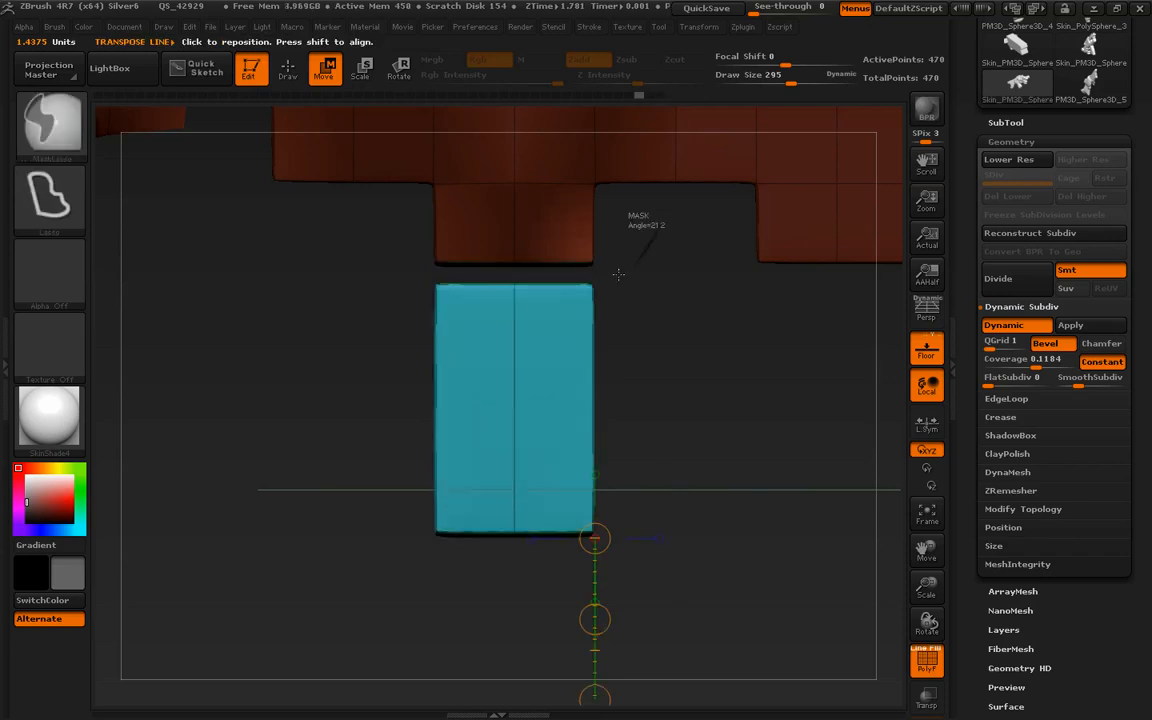
Mask the mount above the grip block again, try another transpose move, undo it and clear the mask.
left_click_drag(513, 254, 635, 185, "ctrl")
left_click_drag(753, 486, 749, 455, "alt")
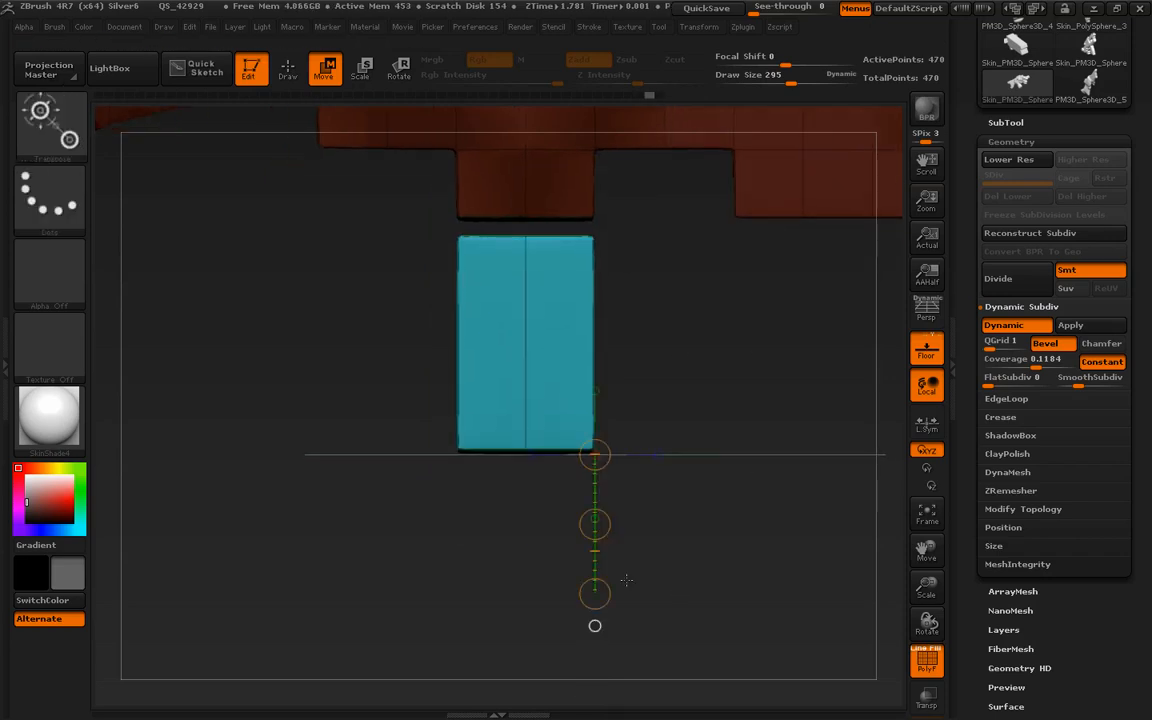
left_click_drag(595, 524, 595, 496, "ctrl")
key("ctrl+z")
left_click_drag(780, 545, 862, 580, "ctrl")
Assign polygroups with Auto Groups and mask the rifle body so only the grip block is unmasked.
scroll(1020, 573, "down", 3)
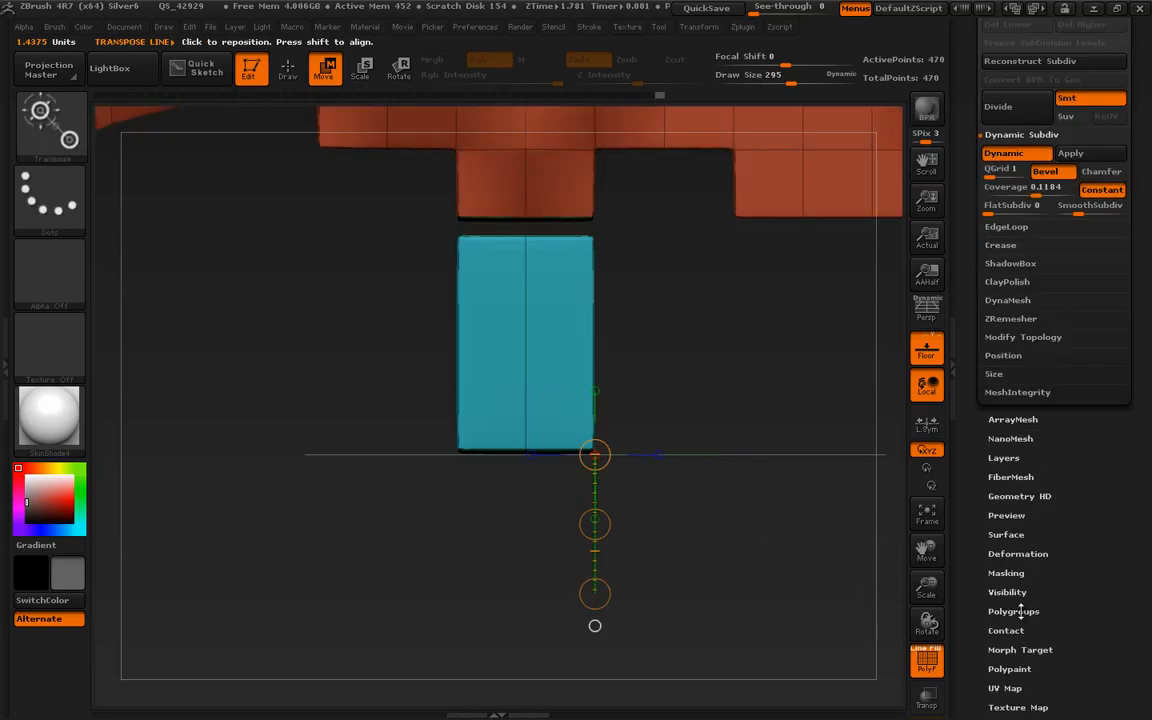
left_click(1013, 611)
left_click(1022, 203)
left_click_drag(810, 381, 799, 452, "alt")
left_click_drag(799, 452, 776, 434)
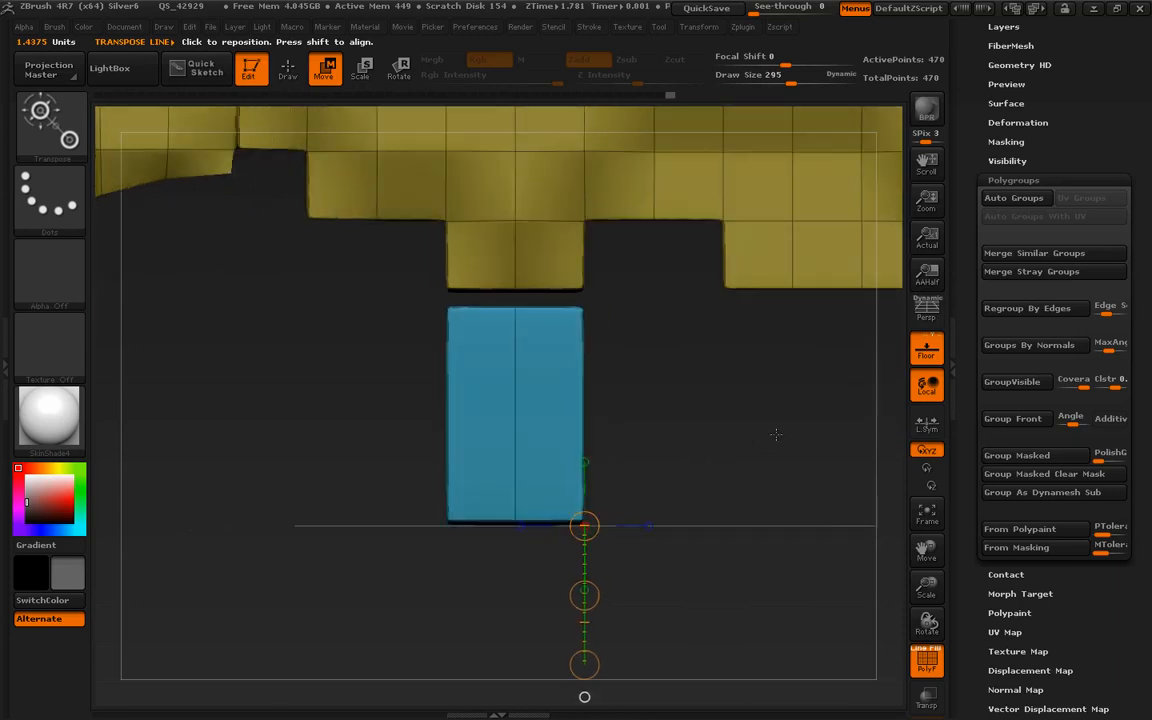
left_click(518, 310, "ctrl")
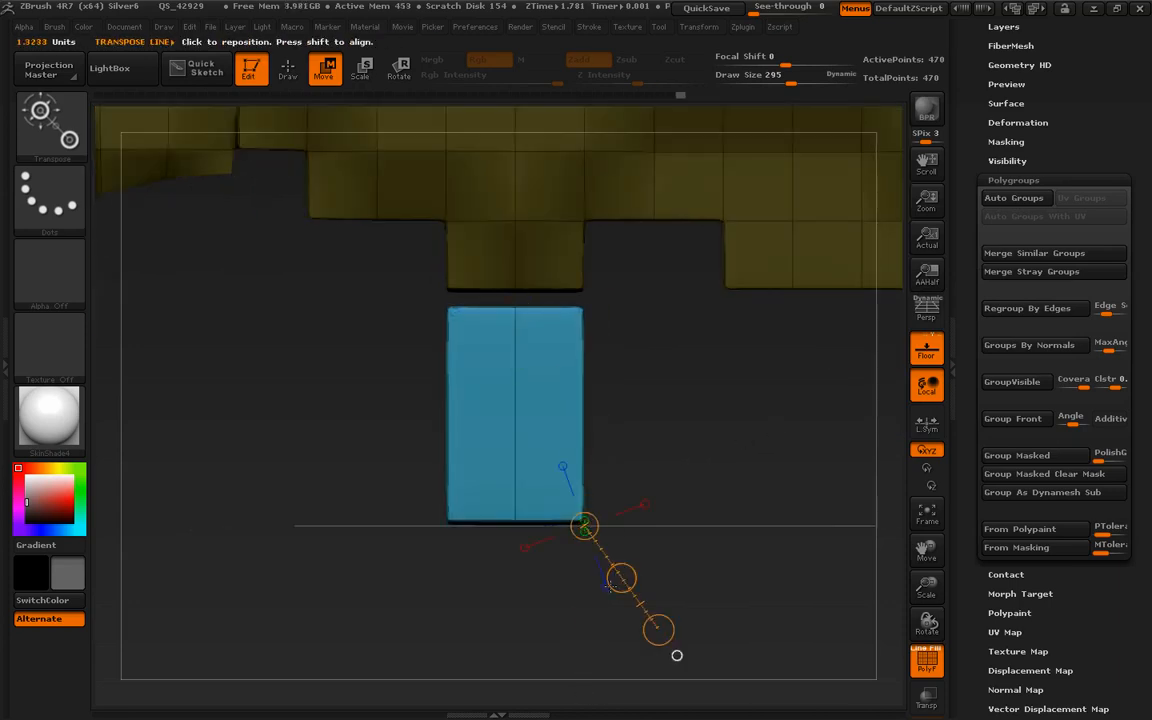
Move the grip block up into the rifle's mount and scale it slightly narrower with transpose.
mouse_move(537, 483)
left_mouse_down()
mouse_move(525, 597)
mouse_move(537, 643)
left_mouse_up()
left_click_drag(542, 561, 547, 510, "shift")
left_click(515, 411)
left_click(578, 412)
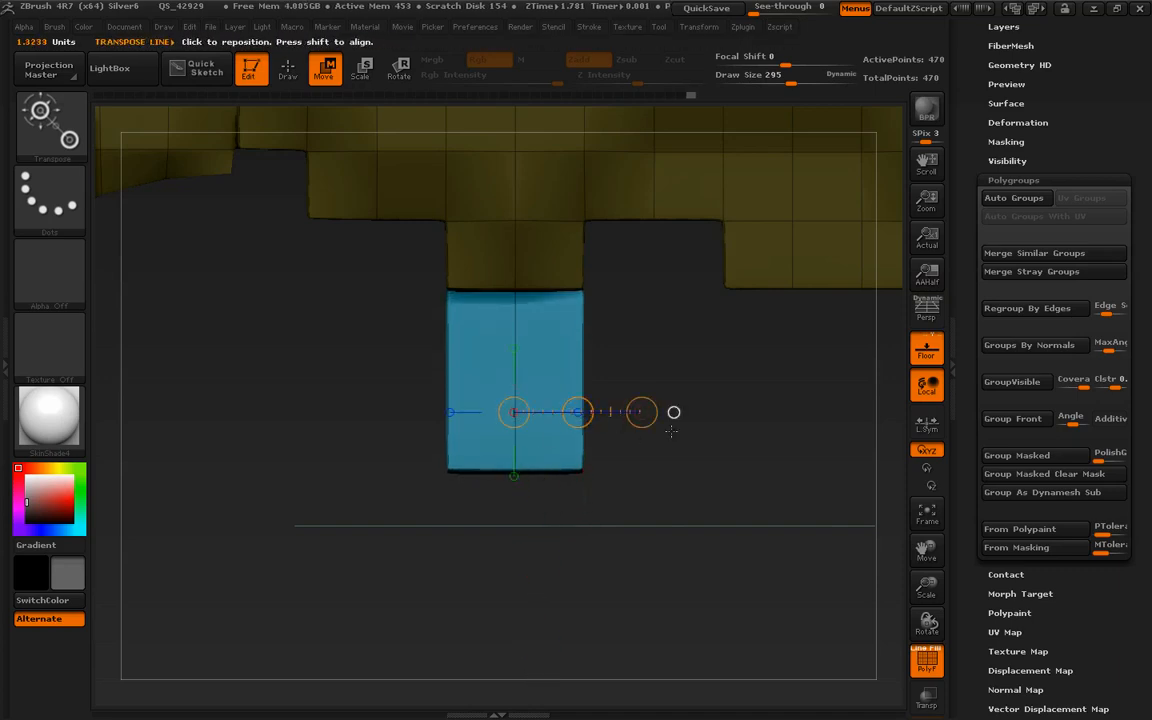
left_click_drag(641, 412, 625, 415)
Return to Draw mode, insert two horizontal edge loops around the grip block and clear the stray mask.
mouse_move(740, 487)
left_mouse_down("alt")
mouse_move(750, 541)
mouse_move(738, 540)
mouse_move(778, 567)
left_mouse_up("alt")
key("shift+f")
key("shift+f")
key("q")
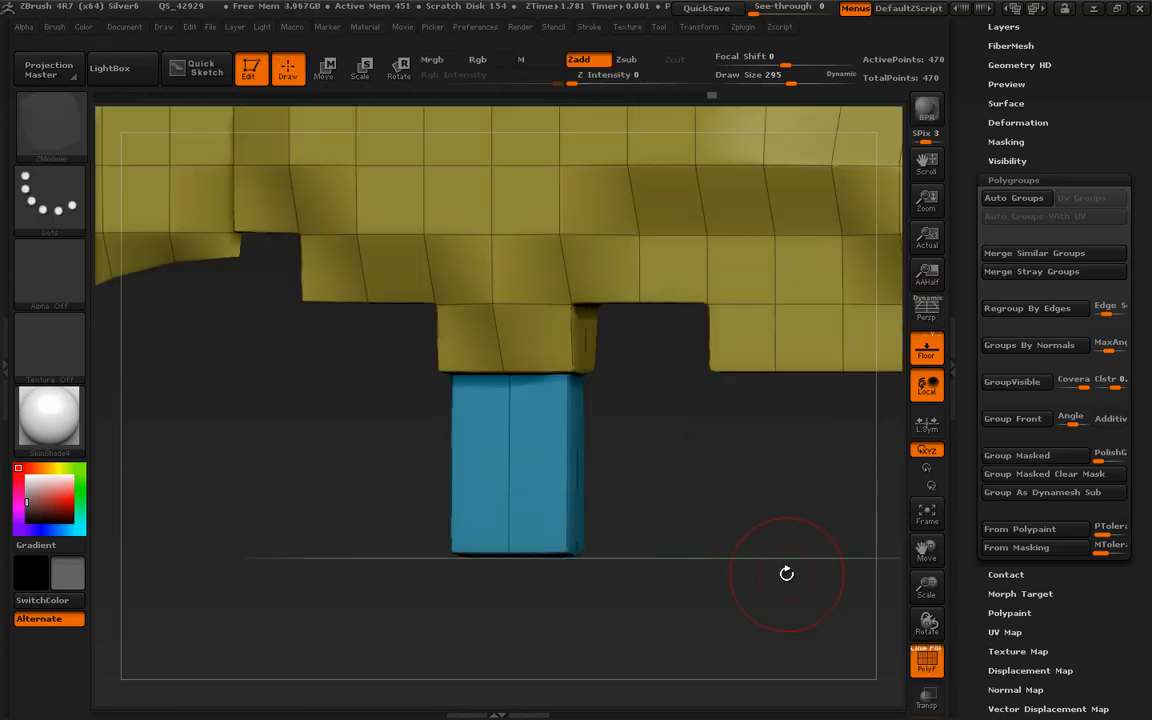
key("shift+f")
key("f")
left_click_drag(710, 525, 882, 648)
left_click_drag(680, 578, 760, 521, "alt")
left_click_drag(717, 478, 720, 519, "alt")
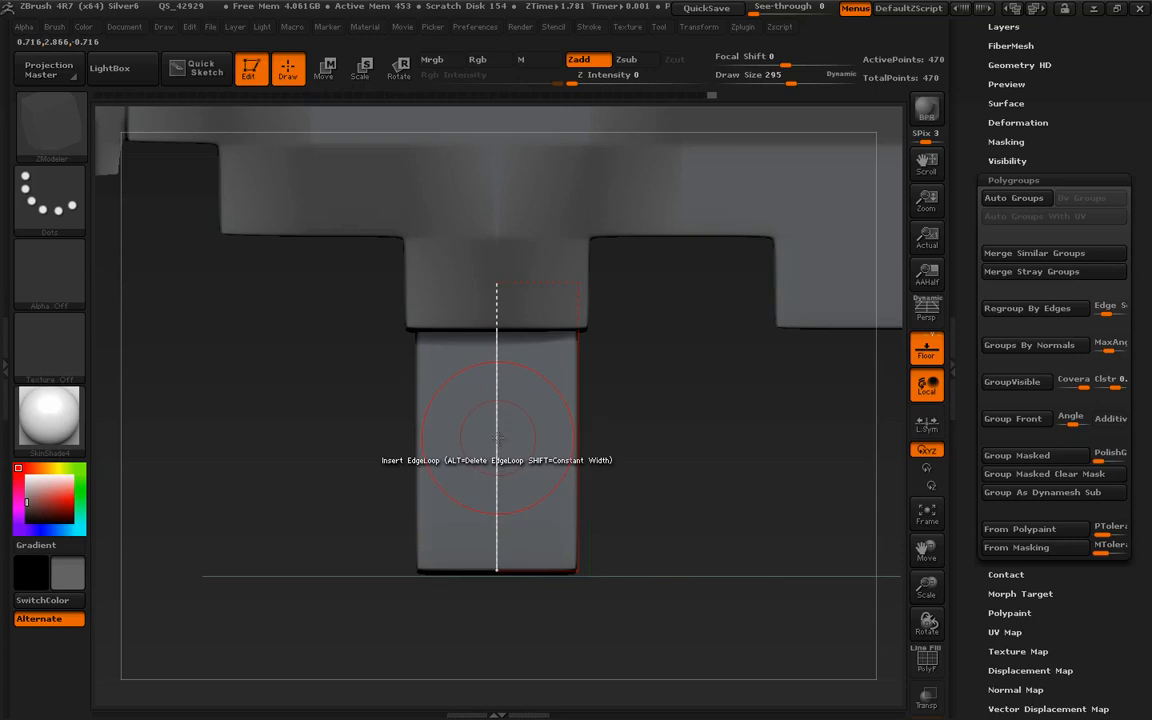
key("shift+f")
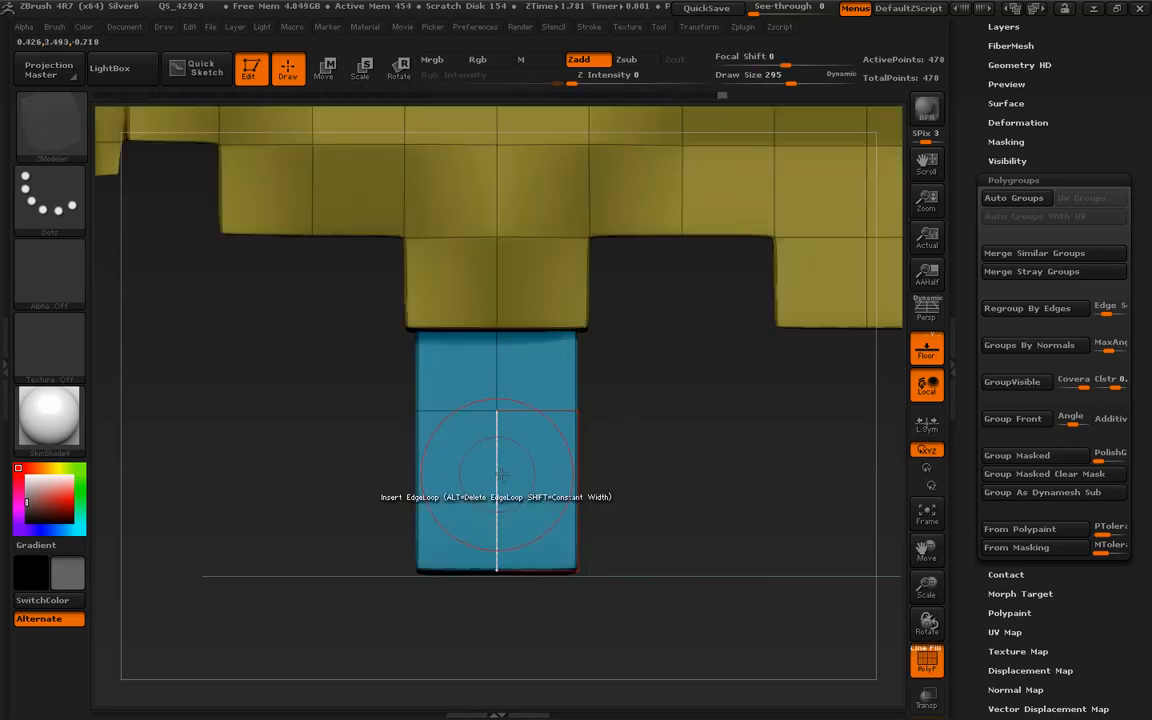
left_click_drag(497, 410, 340, 300, "ctrl")
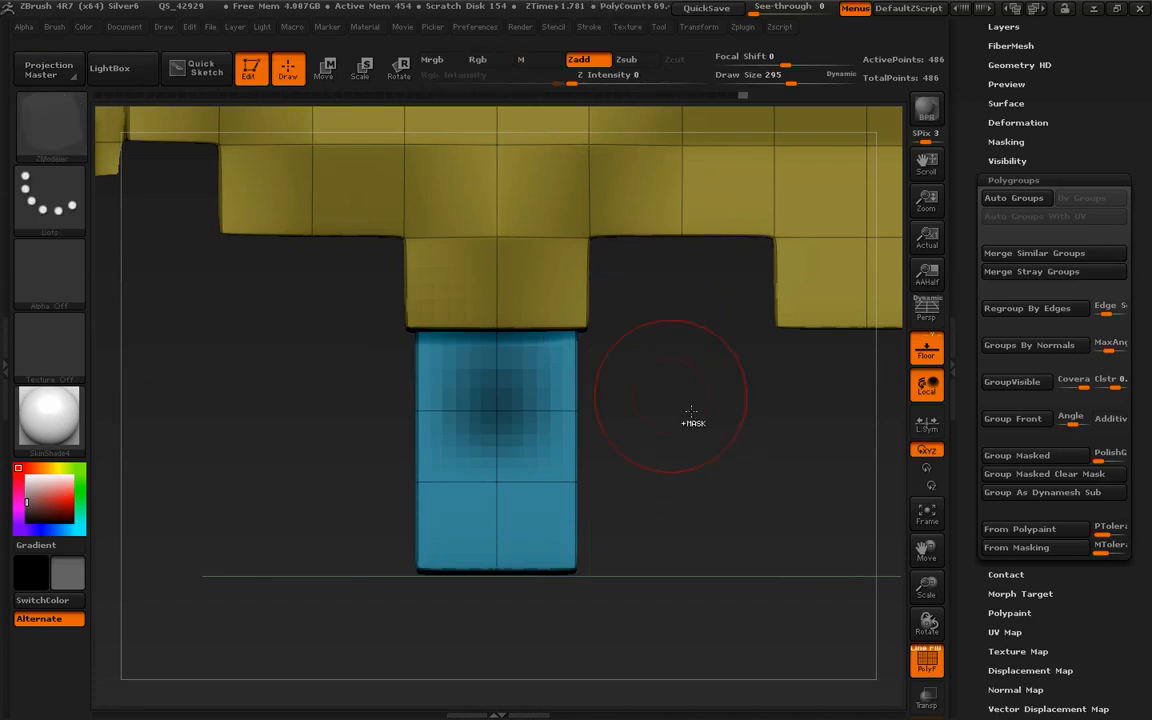
left_click_drag(709, 501, 738, 562, "ctrl")
Isolate the grip block, mask it down to the upper edge loop and rotate the lower part with transpose.
left_click(576, 487, "ctrl+shift")
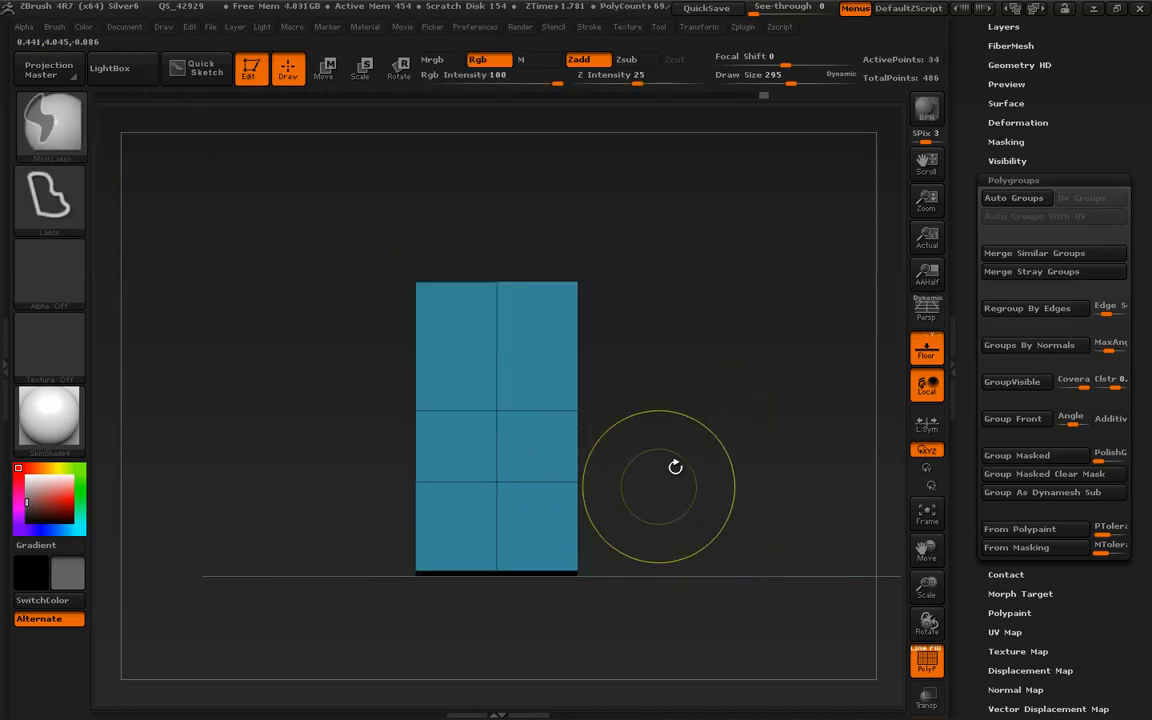
mouse_move(368, 211)
left_mouse_down("ctrl")
mouse_move(390, 460)
mouse_move(548, 203)
left_mouse_up("ctrl")
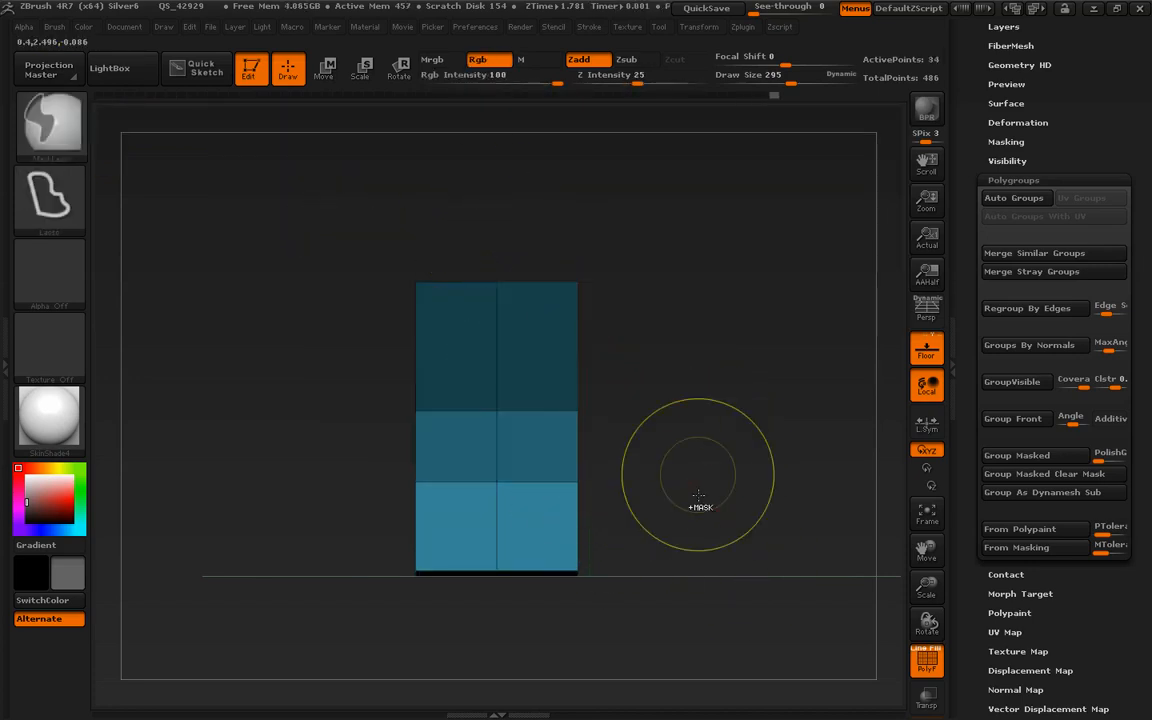
key("r")
mouse_move(496, 412)
left_mouse_down()
mouse_move(697, 437)
mouse_move(686, 472)
left_mouse_up()
Mask the grip down to its lower edge loop, rotate and shift the bottom section to bend it further, and unmask.
mouse_move(662, 248)
left_mouse_down("ctrl")
mouse_move(628, 500)
mouse_move(415, 506)
mouse_move(355, 300)
left_mouse_up("ctrl")
left_click_drag(503, 486, 503, 486)
left_click_drag(660, 498, 640, 545)
key("w")
left_click_drag(578, 495, 569, 518)
left_click(719, 454, "ctrl")
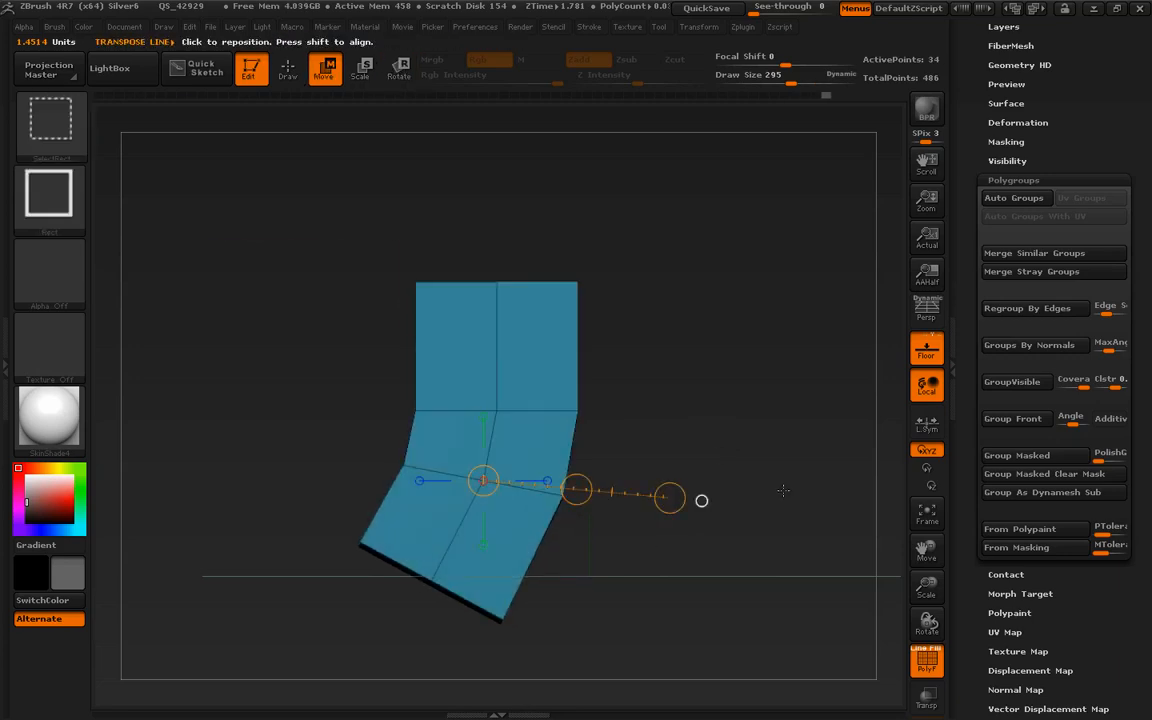
Unhide the rifle and examine the overall blockout with the polyframe hidden.
left_click(782, 497, "ctrl+shift")
key("q")
mouse_move(782, 499)
left_mouse_down("alt")
mouse_move(733, 453)
mouse_move(660, 500)
mouse_move(635, 548)
mouse_move(690, 604)
mouse_move(756, 607)
mouse_move(797, 663)
mouse_move(740, 600)
mouse_move(797, 582)
mouse_move(707, 584)
mouse_move(748, 614)
mouse_move(784, 609)
mouse_move(779, 675)
mouse_move(787, 582)
mouse_move(740, 560)
mouse_move(753, 609)
mouse_move(809, 621)
mouse_move(802, 612)
left_mouse_up("alt")
key("shift+f")
key("shift+f")
key("shift+f")
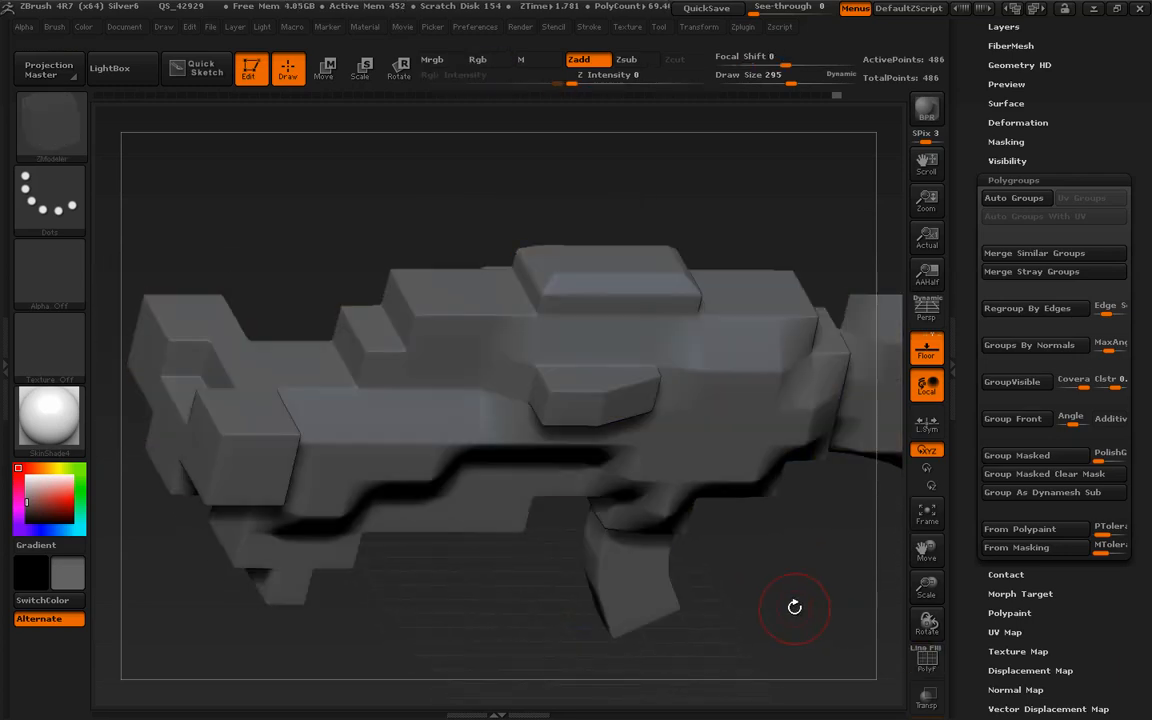
left_click_drag(778, 569, 768, 618, "alt")
Review the ZModeler polygon actions and targets, with QMesh and A Single Poly active.
key("space")
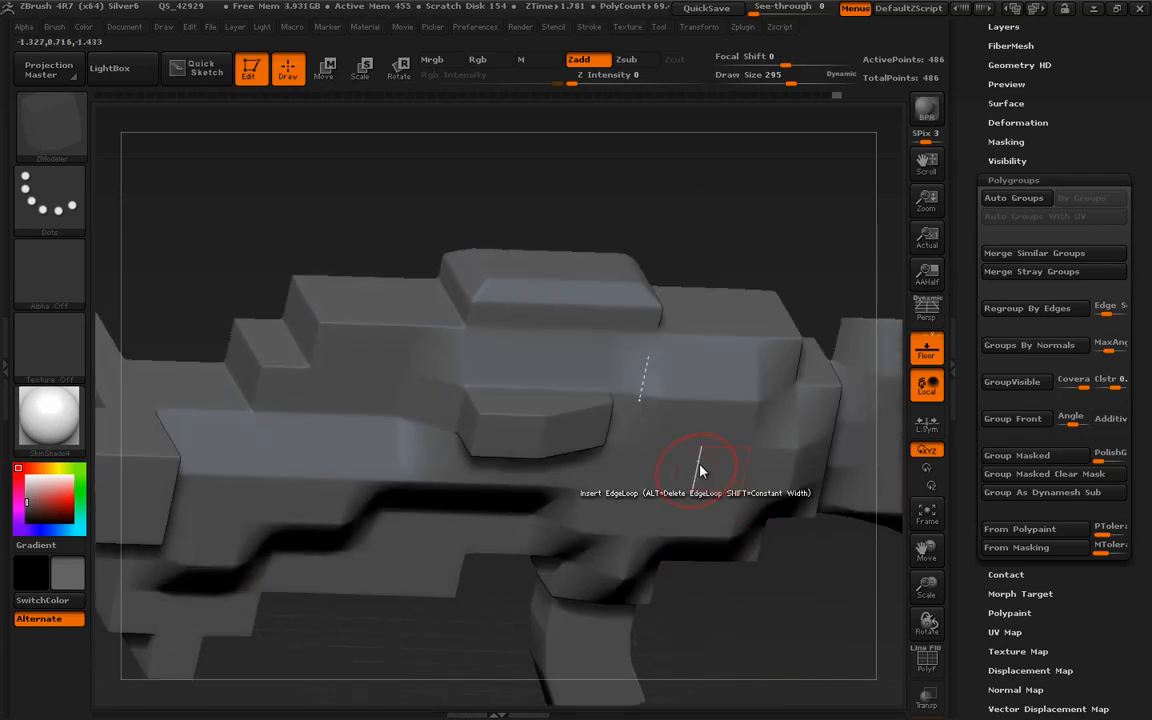
key("space")
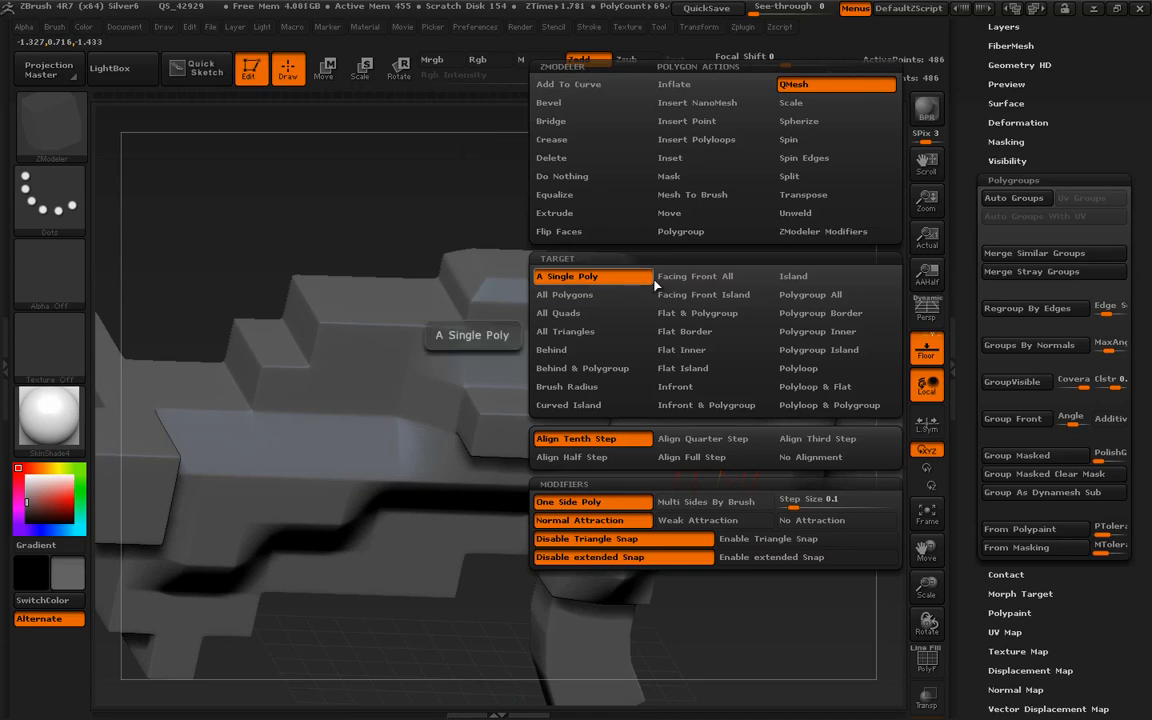
left_click_drag(771, 687, 711, 645)
key("ctrl+shift")
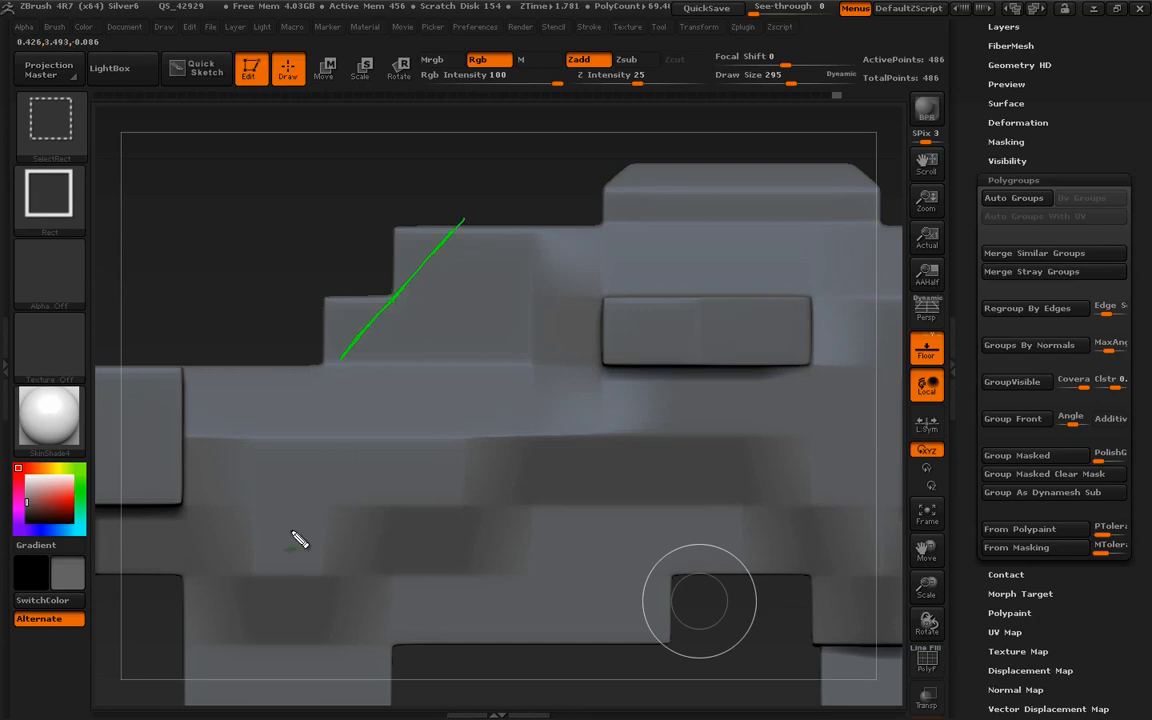
Push the upper step's riser back one polygon and fill its corner with a sloped wedge using QMesh.
mouse_move(548, 188)
left_mouse_down()
mouse_move(566, 193)
mouse_move(270, 188)
mouse_move(450, 347)
left_mouse_up()
key("shift+f")
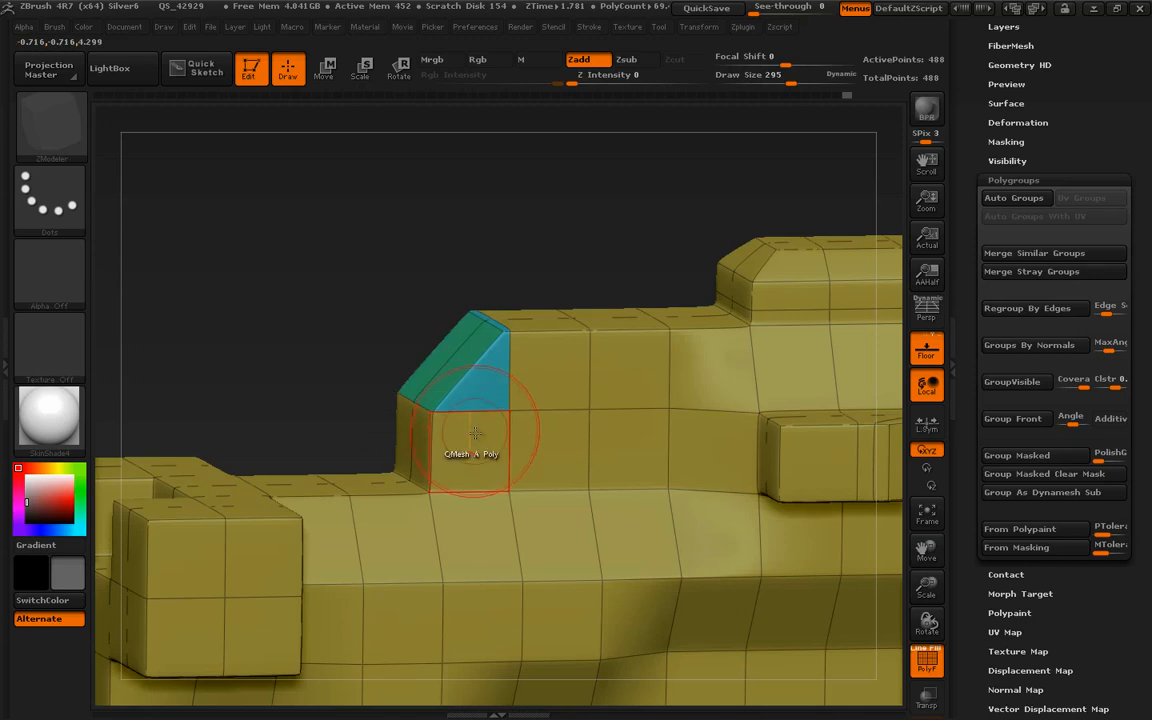
key("ctrl")
left_click(497, 386)
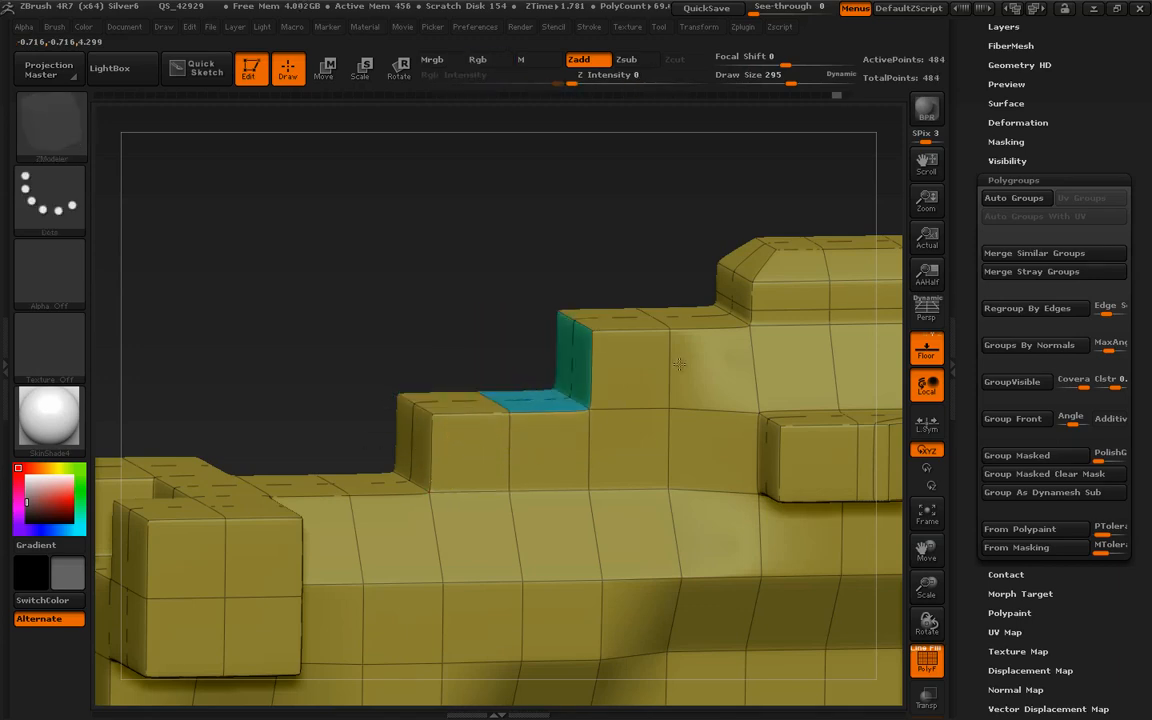
left_click(567, 396)
key("ctrl+z")
left_click_drag(634, 264, 656, 290)
left_click_drag(574, 386, 506, 385)
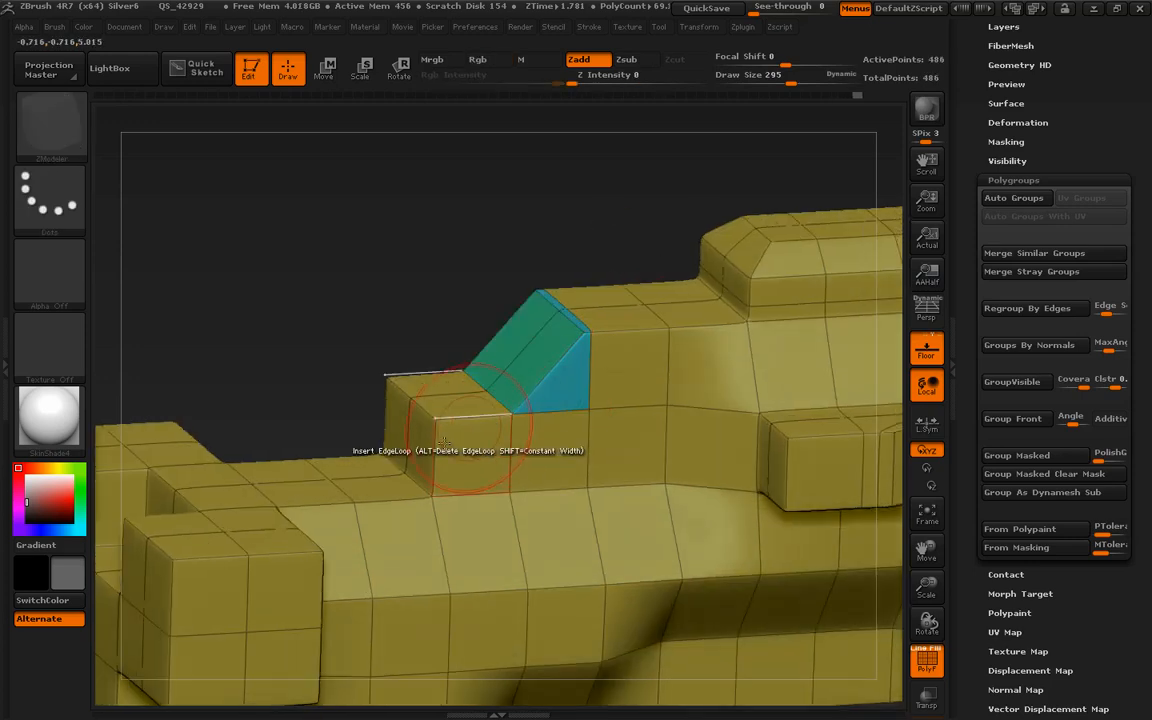
Push the lower step's riser back one polygon and add a second wedge to continue the slope as one ramp.
left_click_drag(424, 450, 619, 435)
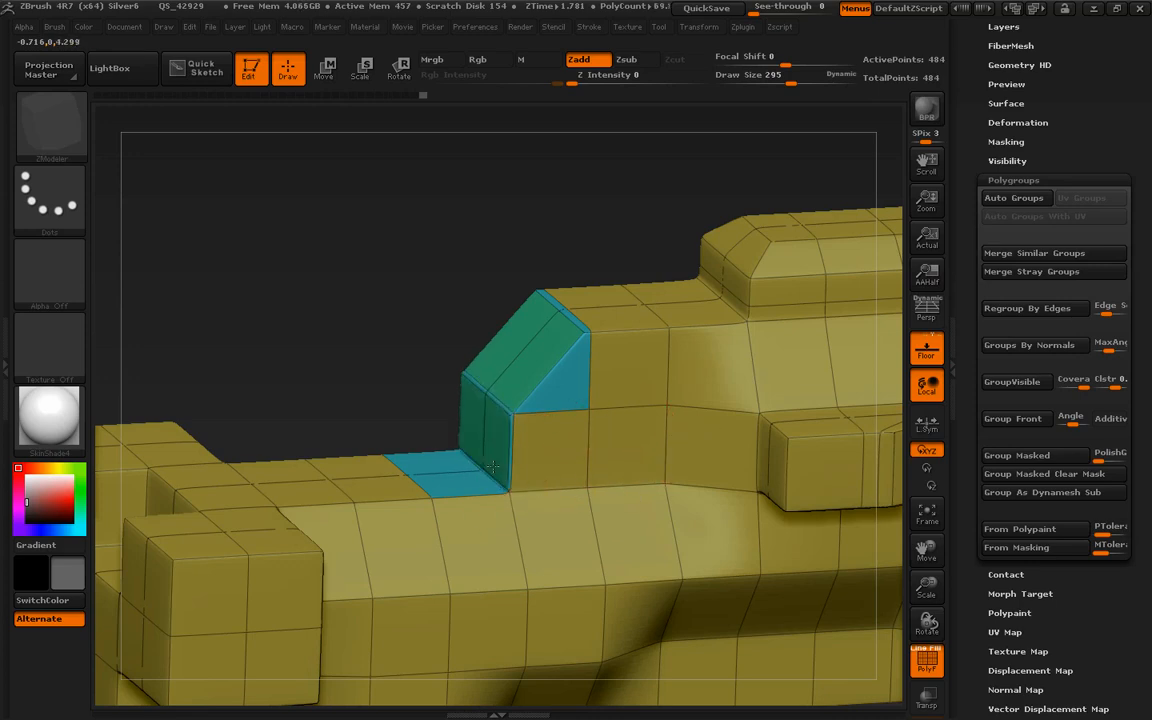
left_click_drag(497, 460, 488, 468)
key("shift+f")
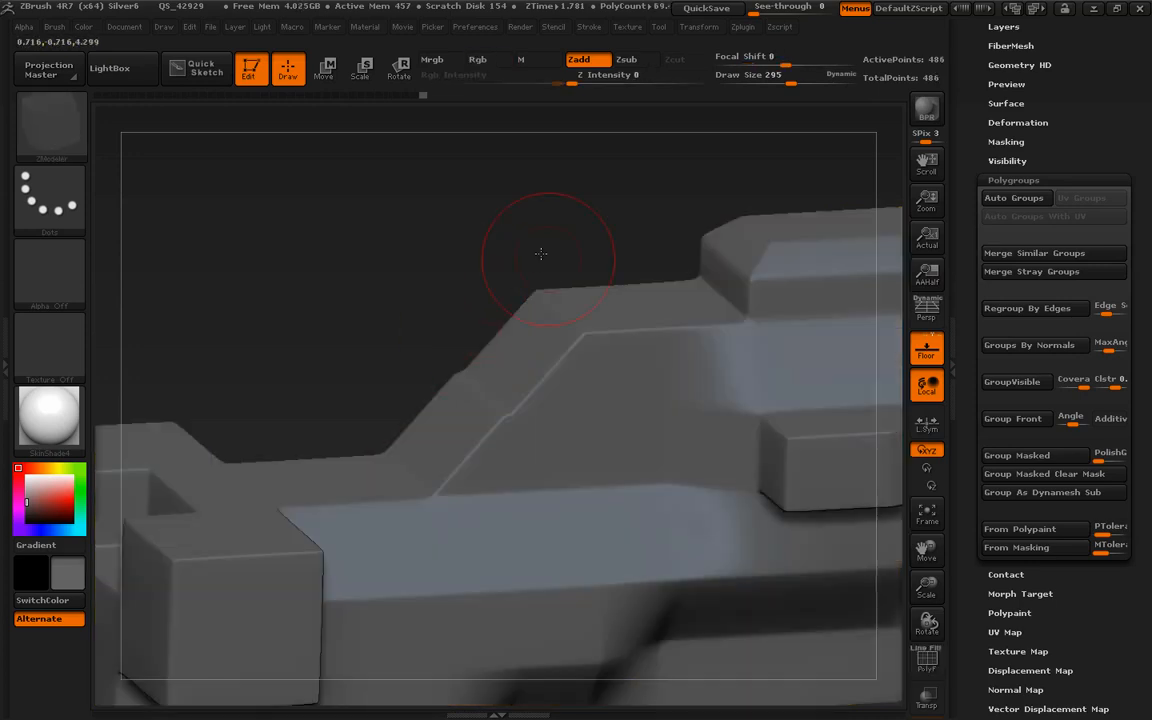
left_click_drag(545, 258, 317, 355, "alt")
left_click_drag(571, 272, 690, 205)
left_click_drag(692, 250, 622, 285)
left_click_drag(545, 699, 708, 611)
Push the corner polygons of the two side blocks at the rifle's front end inward with QMesh to trim the blocks.
key("shift+f")
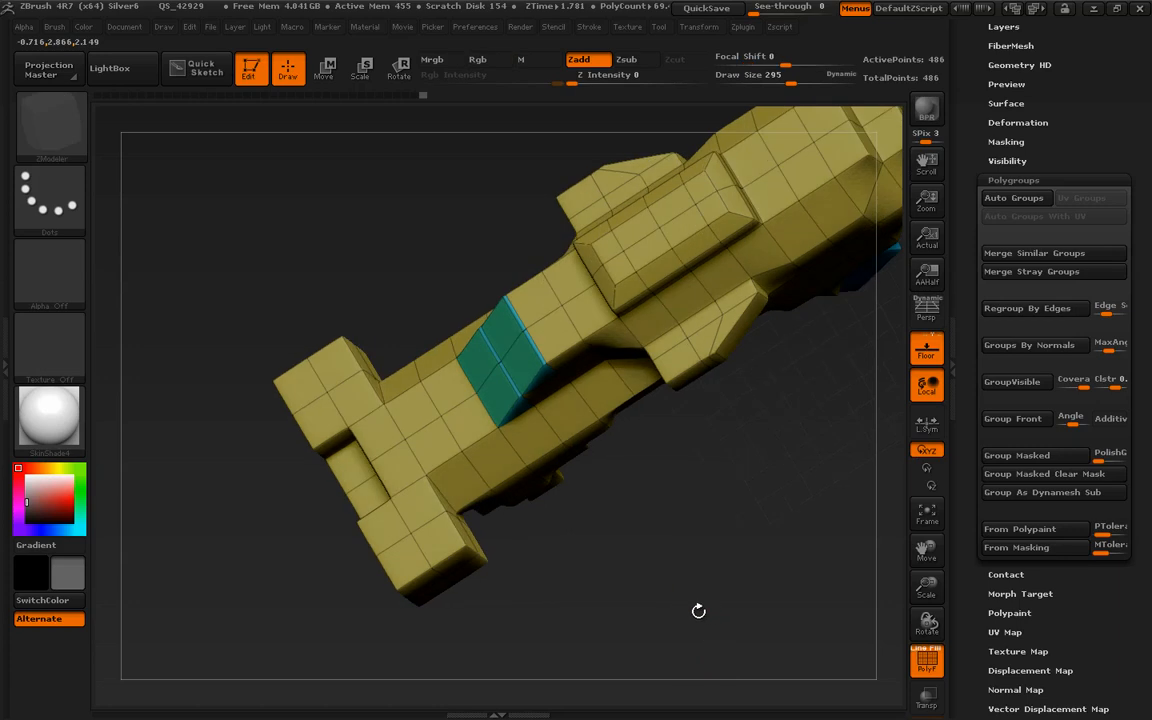
left_click_drag(468, 553, 453, 541)
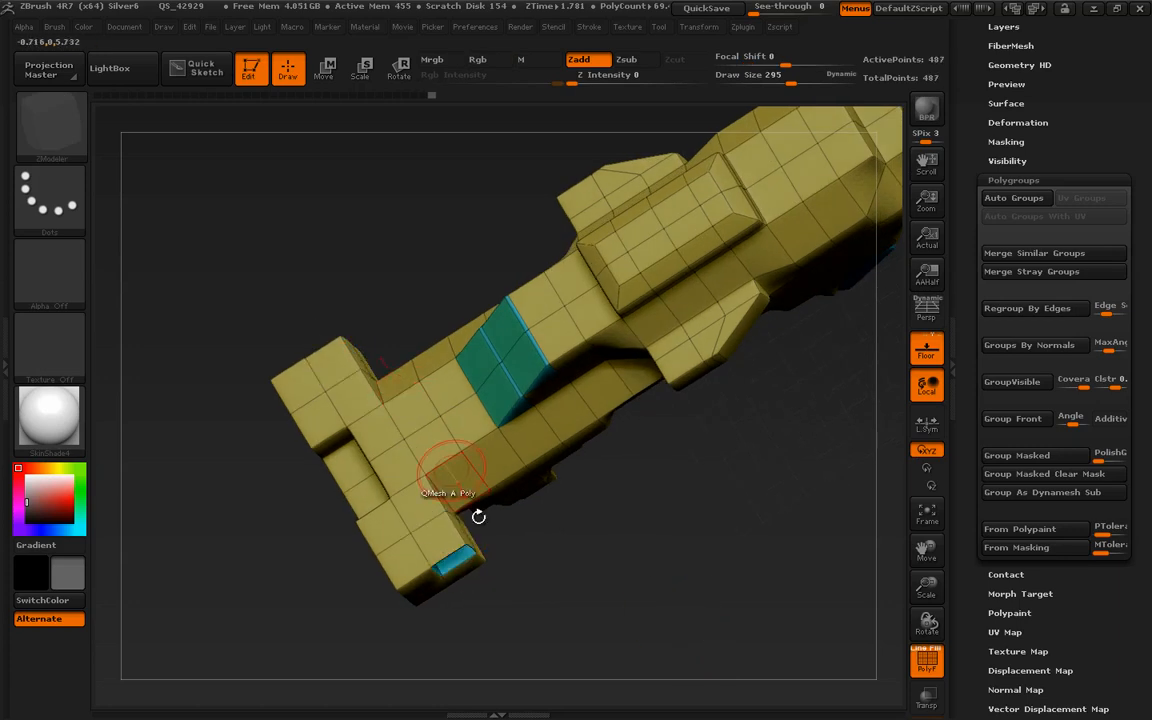
key("ctrl+z")
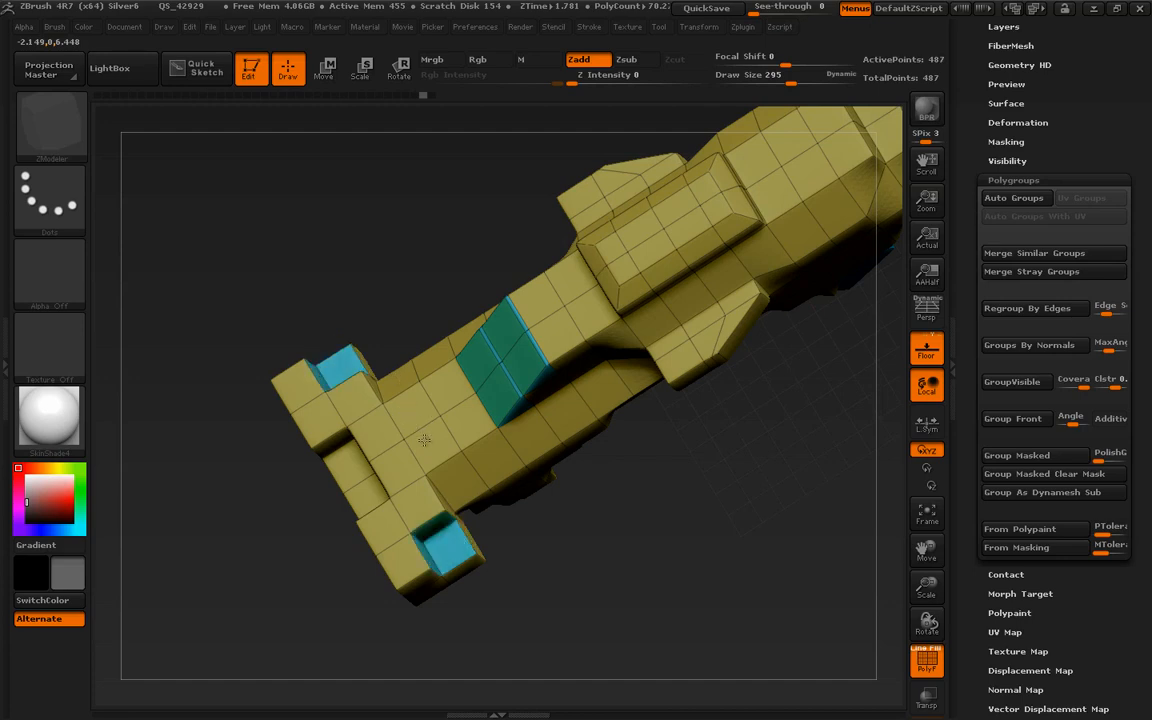
left_click_drag(430, 546, 407, 518)
left_click_drag(512, 666, 447, 487)
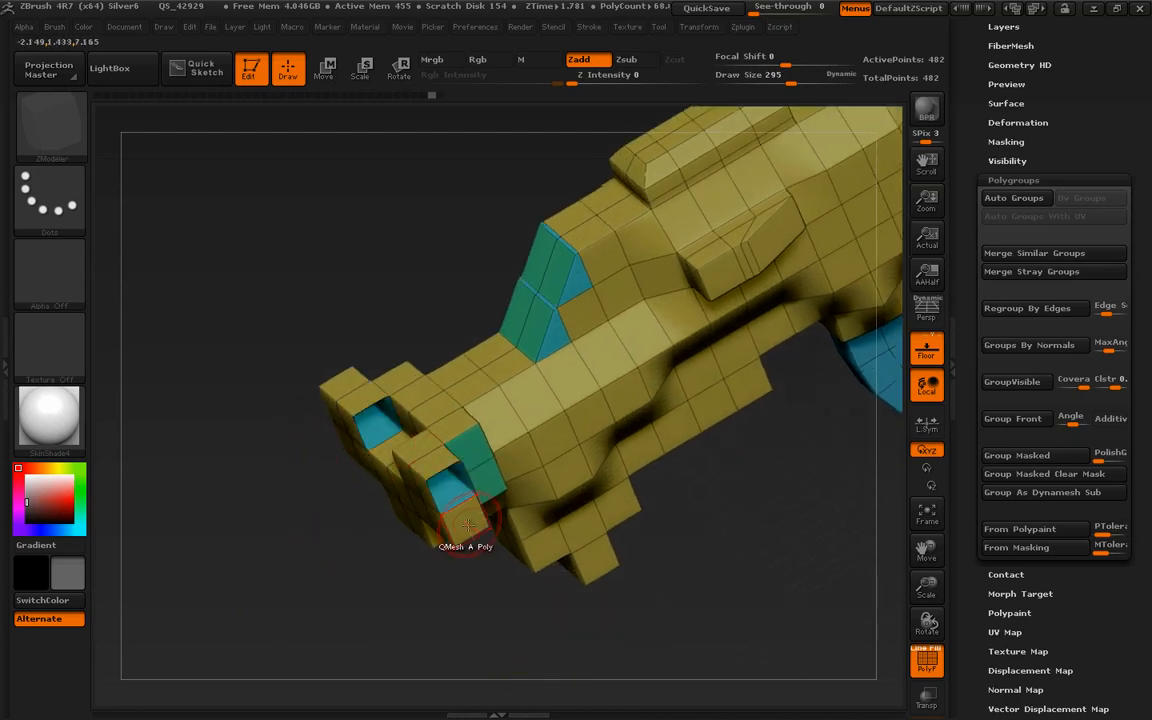
left_click_drag(612, 625, 437, 514)
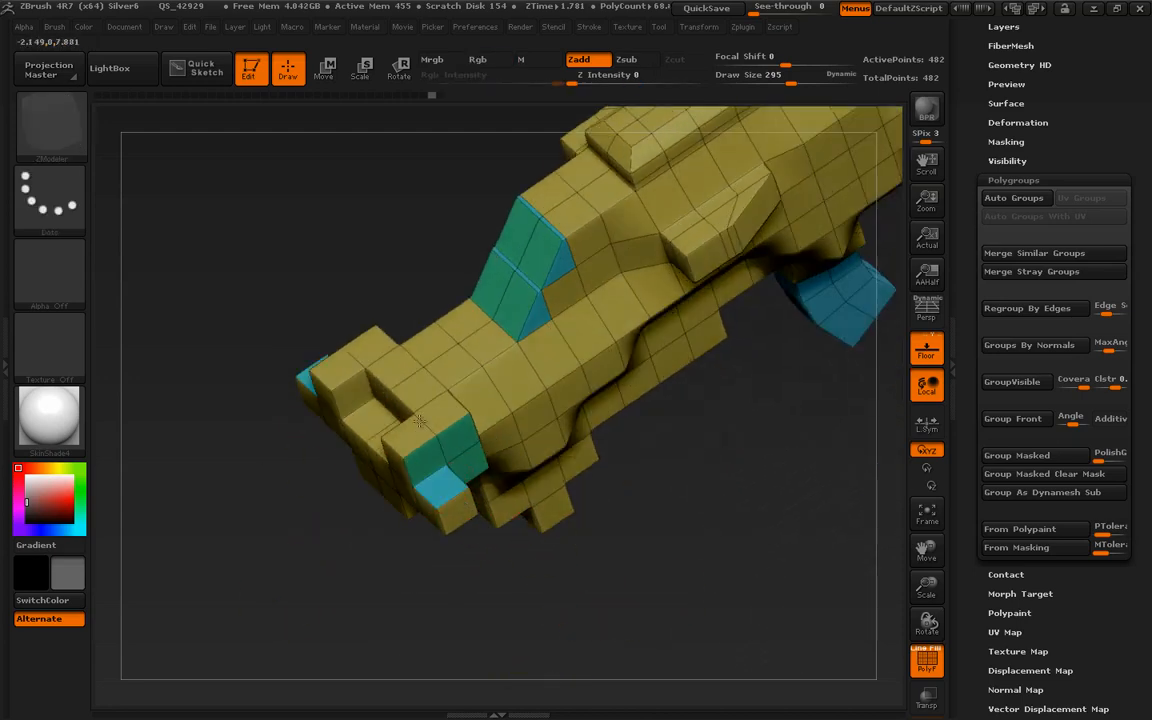
mouse_move(490, 557)
left_mouse_down()
mouse_move(625, 571)
mouse_move(638, 548)
mouse_move(684, 668)
mouse_move(757, 583)
mouse_move(527, 617)
mouse_move(586, 633)
mouse_move(522, 558)
left_mouse_up()
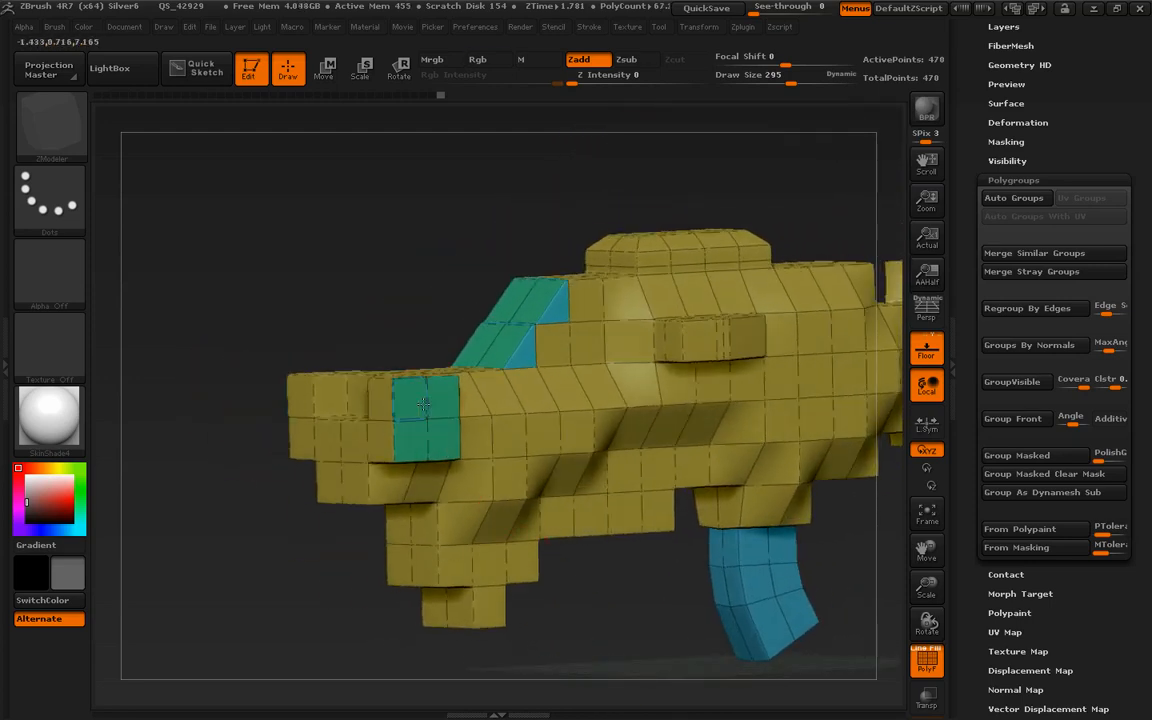
Undo the last edit, enable perspective, hide the polyframe and examine the rifle blockout from below.
left_click_drag(428, 510, 597, 592)
mouse_move(663, 579)
left_mouse_down()
mouse_move(652, 617)
mouse_move(628, 543)
mouse_move(638, 528)
mouse_move(720, 627)
mouse_move(661, 540)
mouse_move(700, 480)
mouse_move(679, 470)
left_mouse_up()
key("ctrl+z")
key("p")
key("shift+f")
left_click_drag(589, 668, 728, 509)
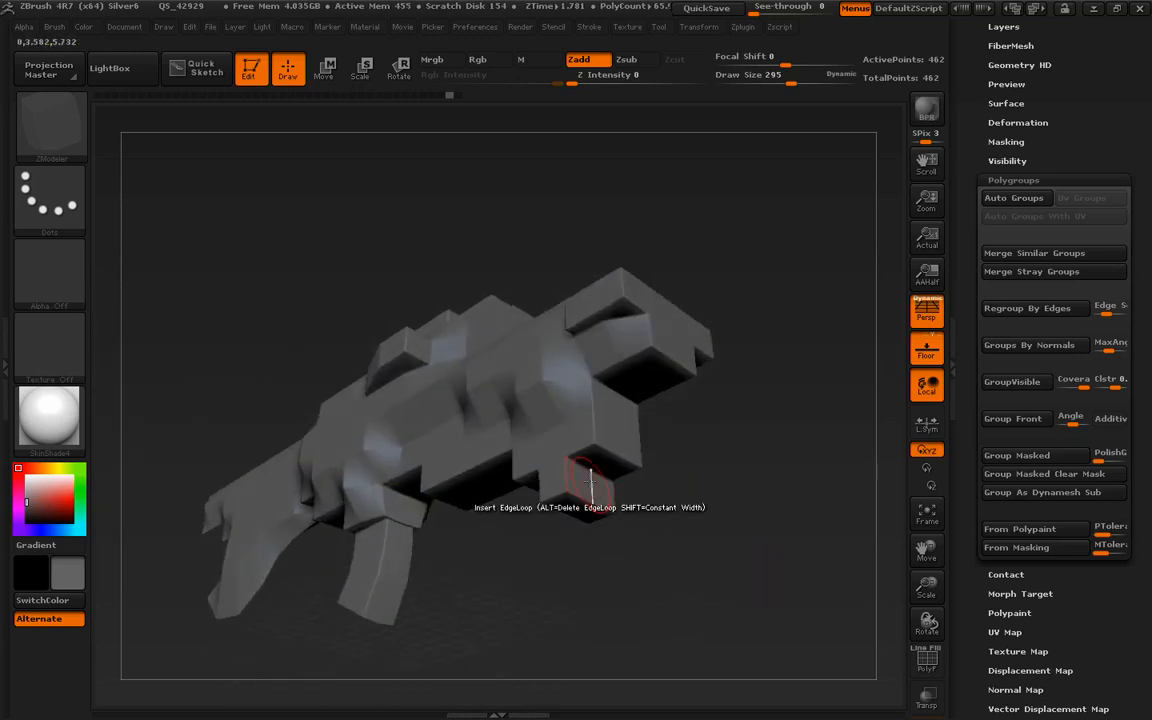
Push the corner polygons of the lower front block inward with QMesh to slope its ends.
left_click_drag(588, 475, 595, 470)
left_click_drag(700, 486, 757, 470)
left_click_drag(573, 494, 558, 501)
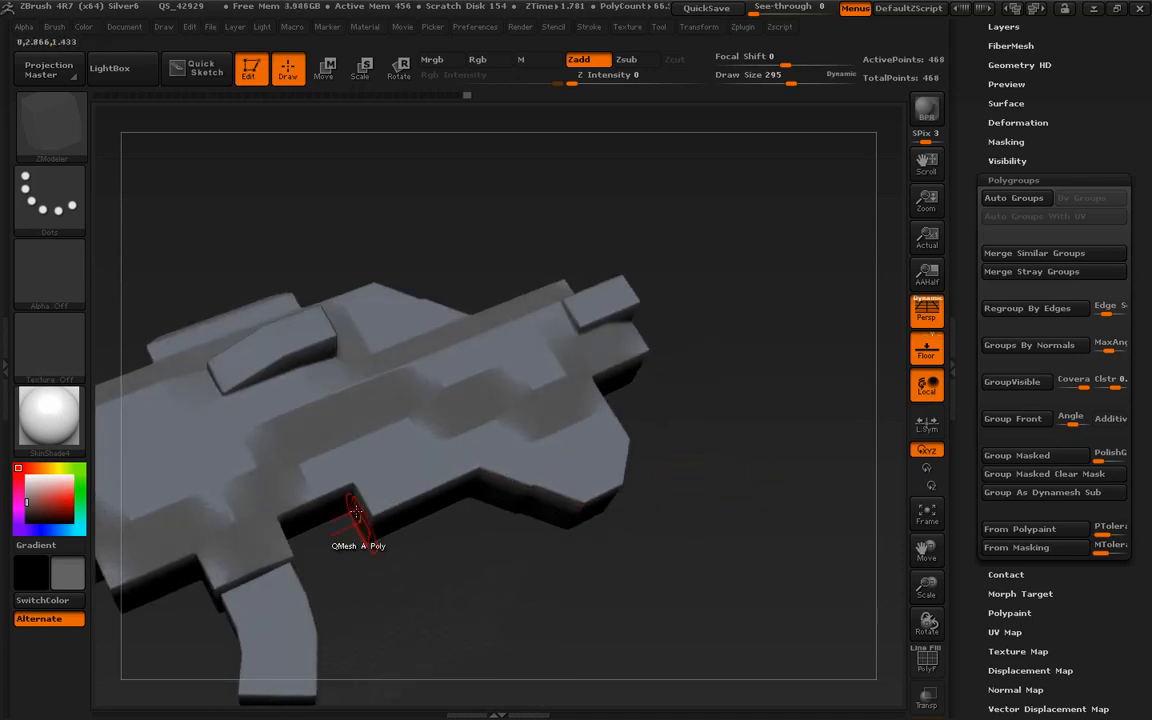
Slope the step below the body with QMesh, show the polyframe and merge the model into one polygroup.
mouse_move(435, 520)
left_mouse_down()
mouse_move(532, 604)
mouse_move(481, 536)
left_mouse_up()
key("shift+f")
key("ctrl+w")
left_click_drag(505, 591, 457, 525, "alt")
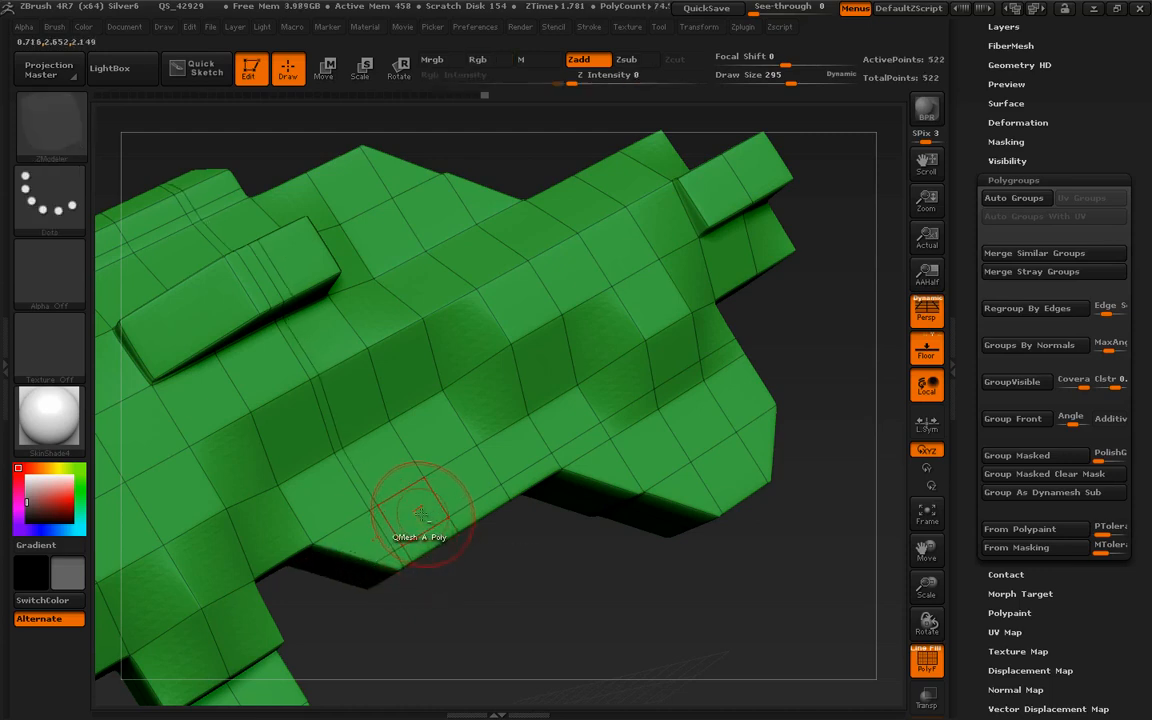
Push two adjacent polygons on the lower side through the body with QMesh to cut an opening, and regroup the model as one polygroup.
left_click(460, 491, "alt")
left_click_drag(538, 560, 530, 495)
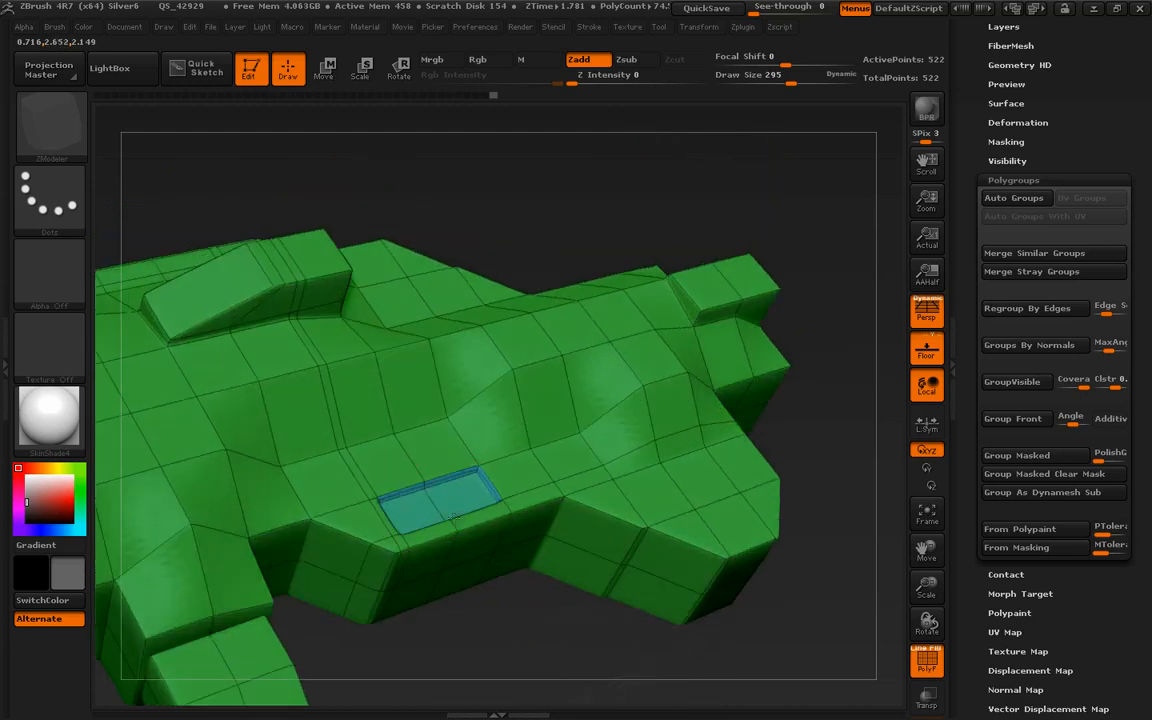
left_click_drag(828, 453, 795, 555)
mouse_move(658, 635)
left_mouse_down()
mouse_move(627, 589)
mouse_move(630, 562)
left_mouse_up()
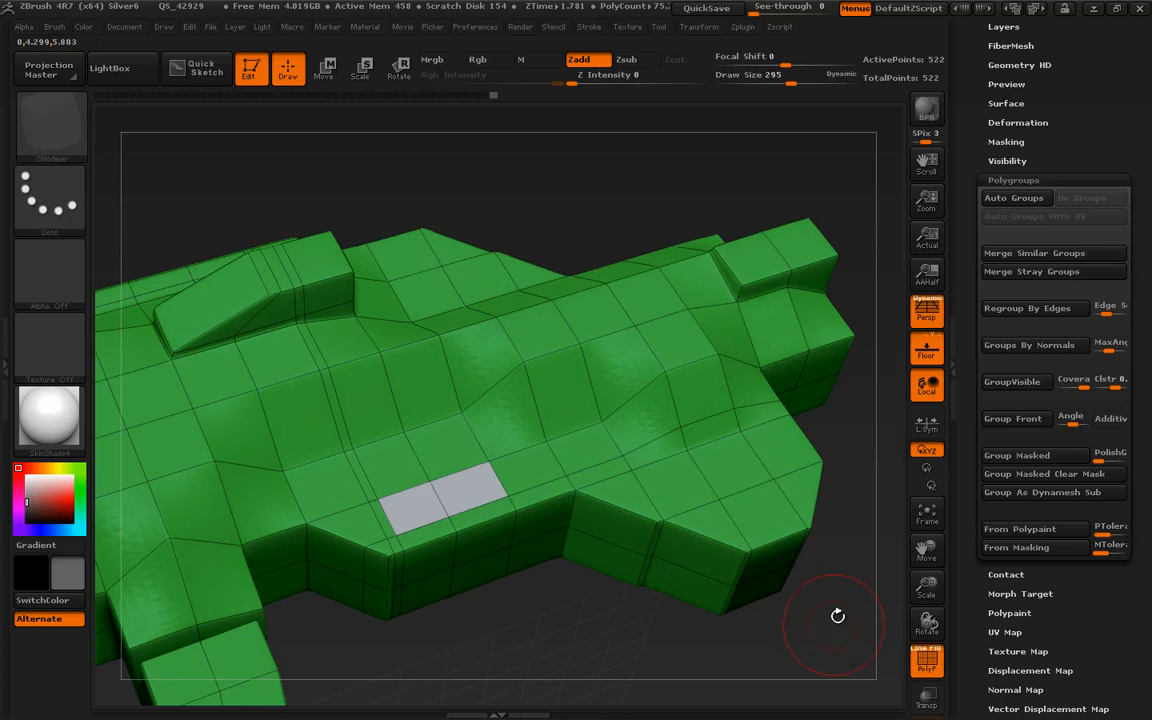
mouse_move(826, 676)
left_mouse_down()
mouse_move(815, 610)
mouse_move(712, 589)
left_mouse_up()
key("ctrl+w")
Set the polygon action to Move and shift the top faces of the bar below the opening to make it thinner.
left_click(529, 475, "alt")
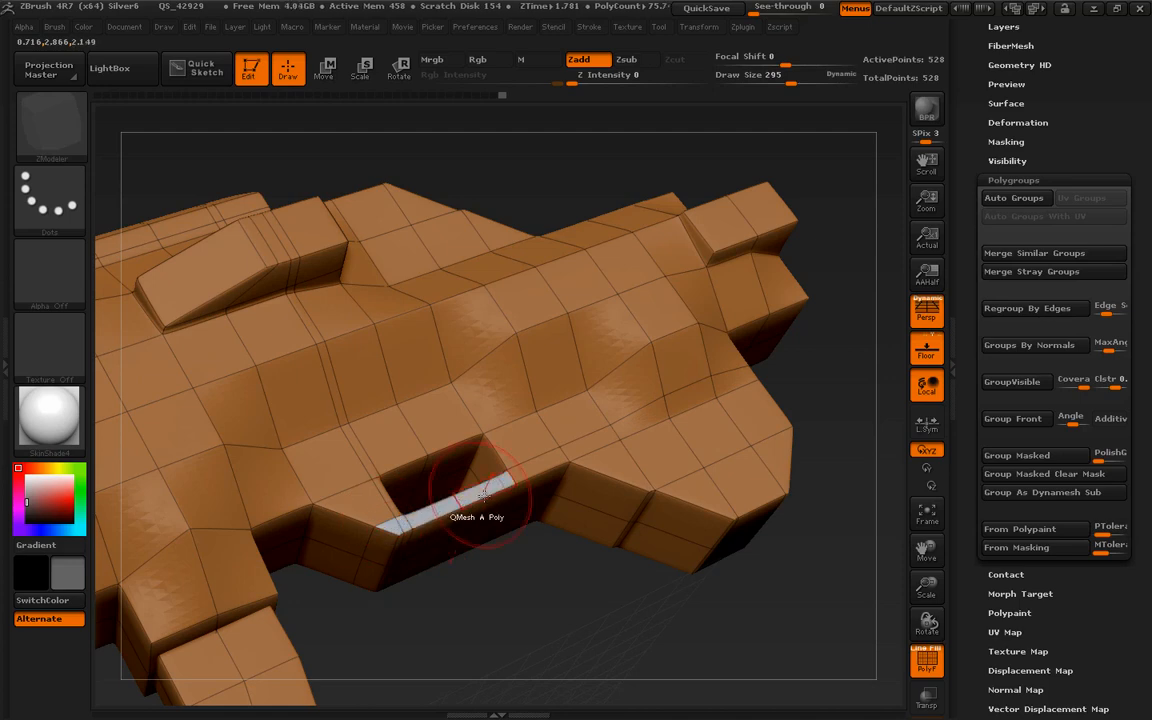
key("space")
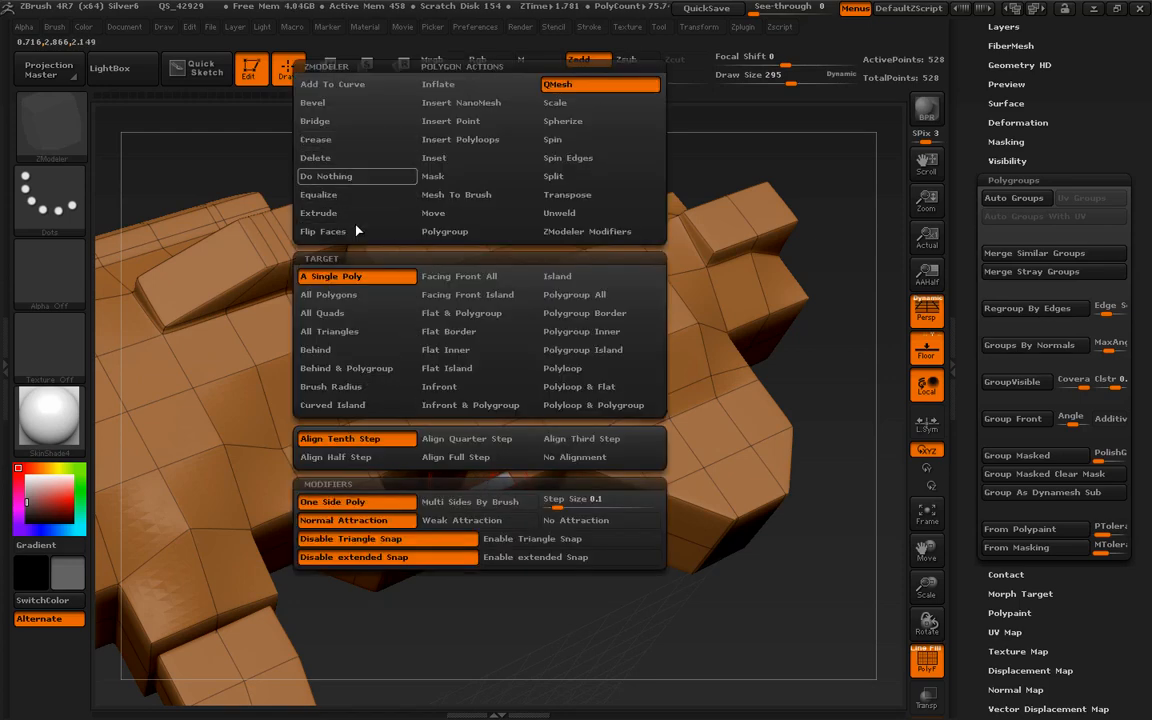
left_click(452, 218)
left_click_drag(537, 604, 490, 563)
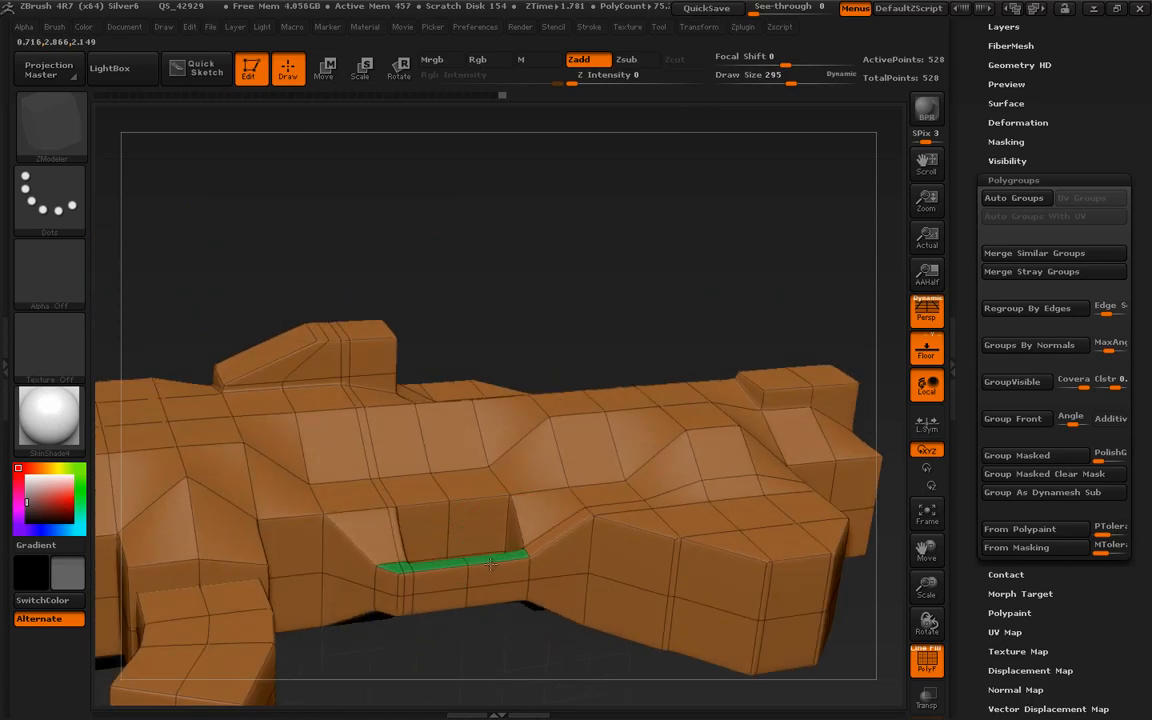
key("shift+f")
mouse_move(679, 267)
left_mouse_down()
mouse_move(702, 260)
mouse_move(660, 266)
mouse_move(666, 226)
mouse_move(764, 334)
mouse_move(717, 581)
mouse_move(779, 643)
mouse_move(840, 603)
mouse_move(841, 673)
mouse_move(851, 625)
mouse_move(831, 593)
mouse_move(836, 636)
mouse_move(815, 640)
left_mouse_up()
key("shift+f")
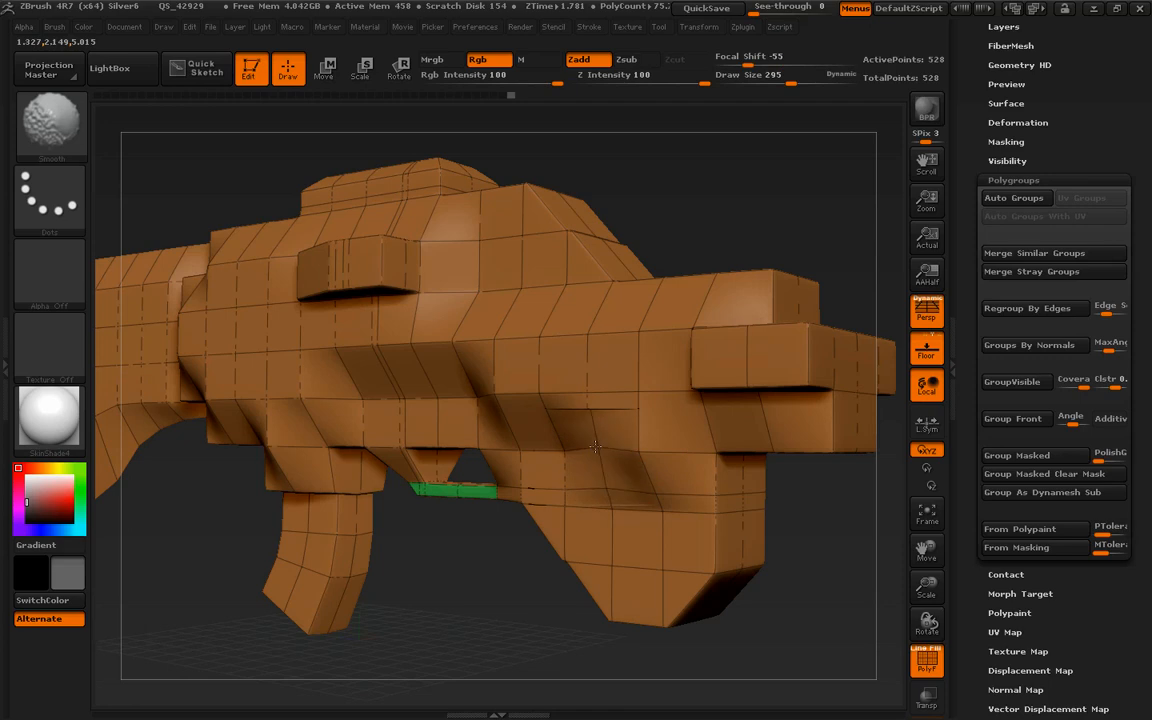
Set the draw size to 642 and the edge action to Bevel EdgeLoop Partial, and try it on the lower front side edge.
mouse_move(837, 562)
left_mouse_down()
mouse_move(849, 565)
mouse_move(802, 537)
left_mouse_up()
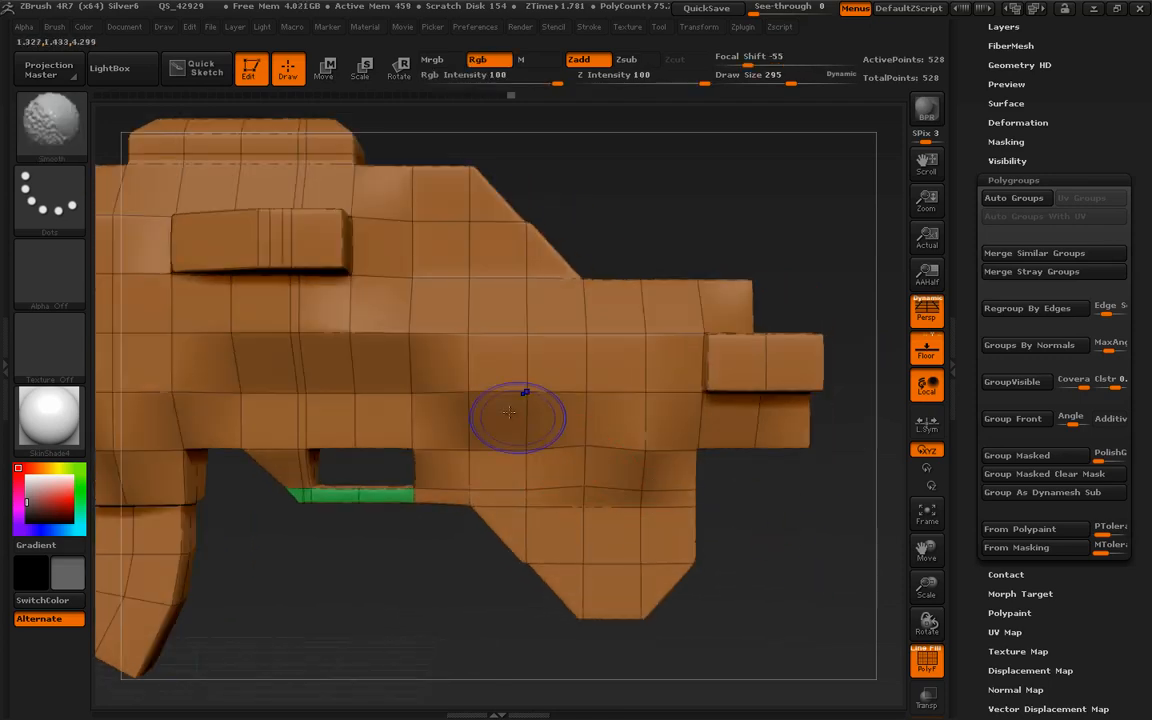
key("s")
left_click_drag(487, 393, 521, 393)
left_click_drag(776, 542, 806, 536)
key("space")
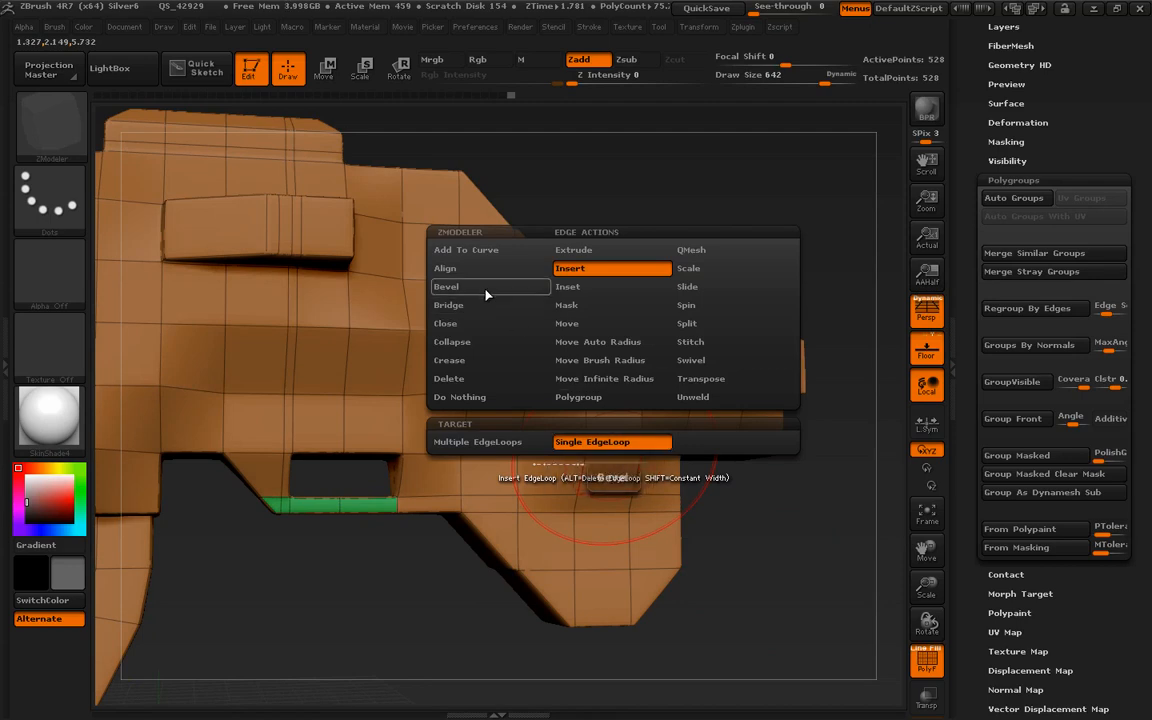
left_click(446, 287)
left_click(612, 442)
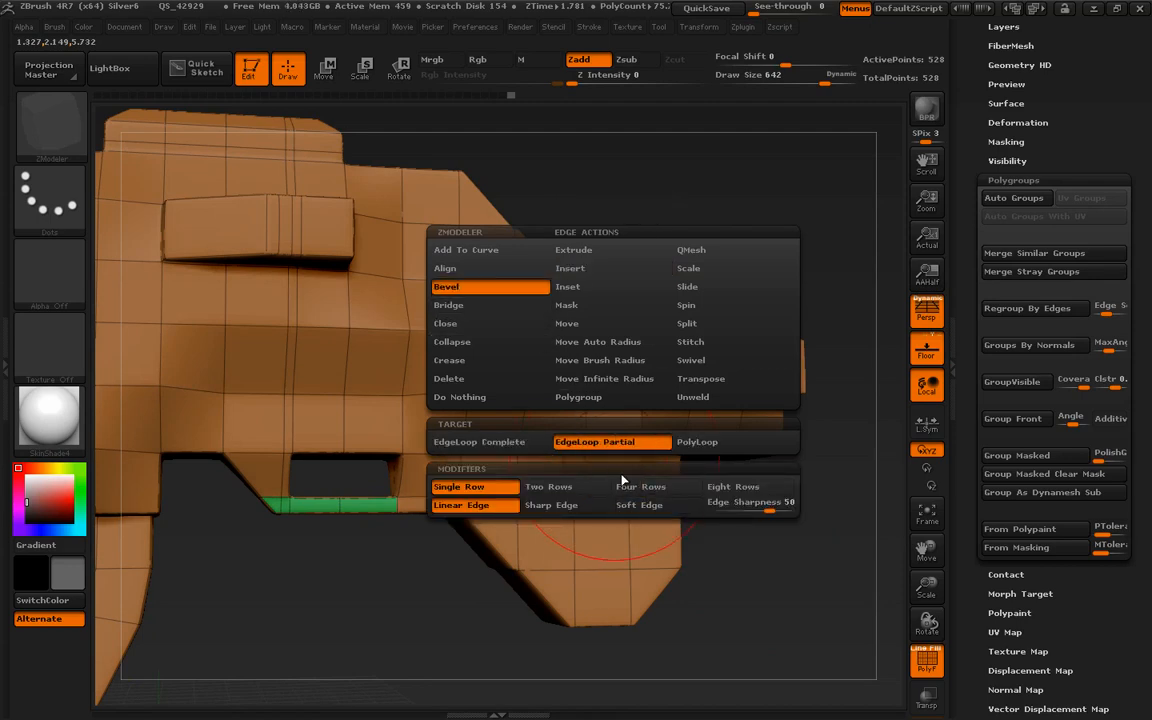
left_click_drag(450, 660, 785, 545)
left_click_drag(625, 448, 627, 399)
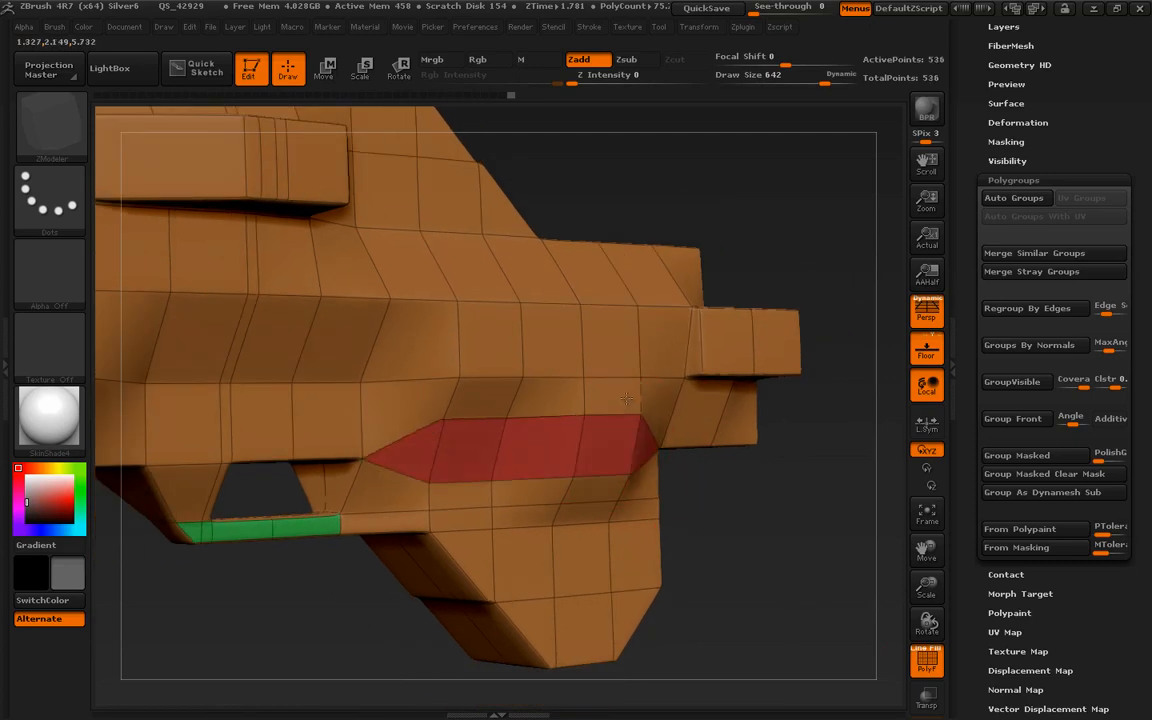
Bevel the centreline edge loop along the rifle's top, the loop across the upper block, and the edges bordering the centre strip.
key("shift+f")
left_click_drag(758, 571, 828, 597)
key("shift+f")
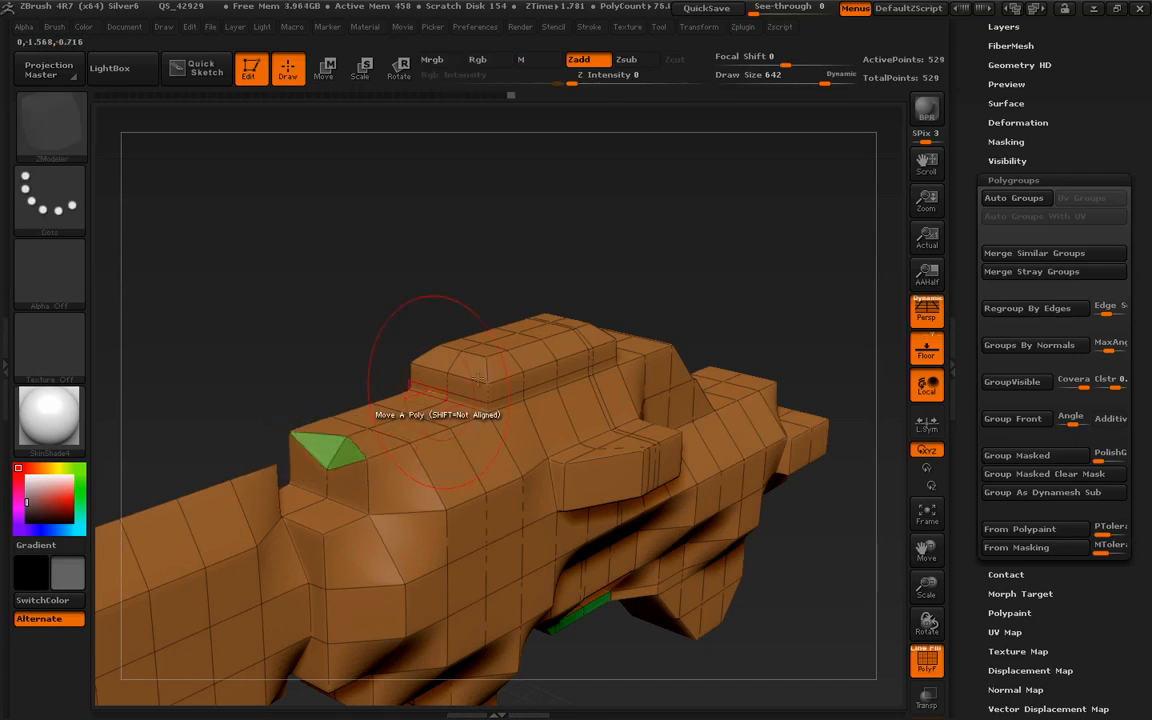
left_click_drag(624, 236, 631, 301)
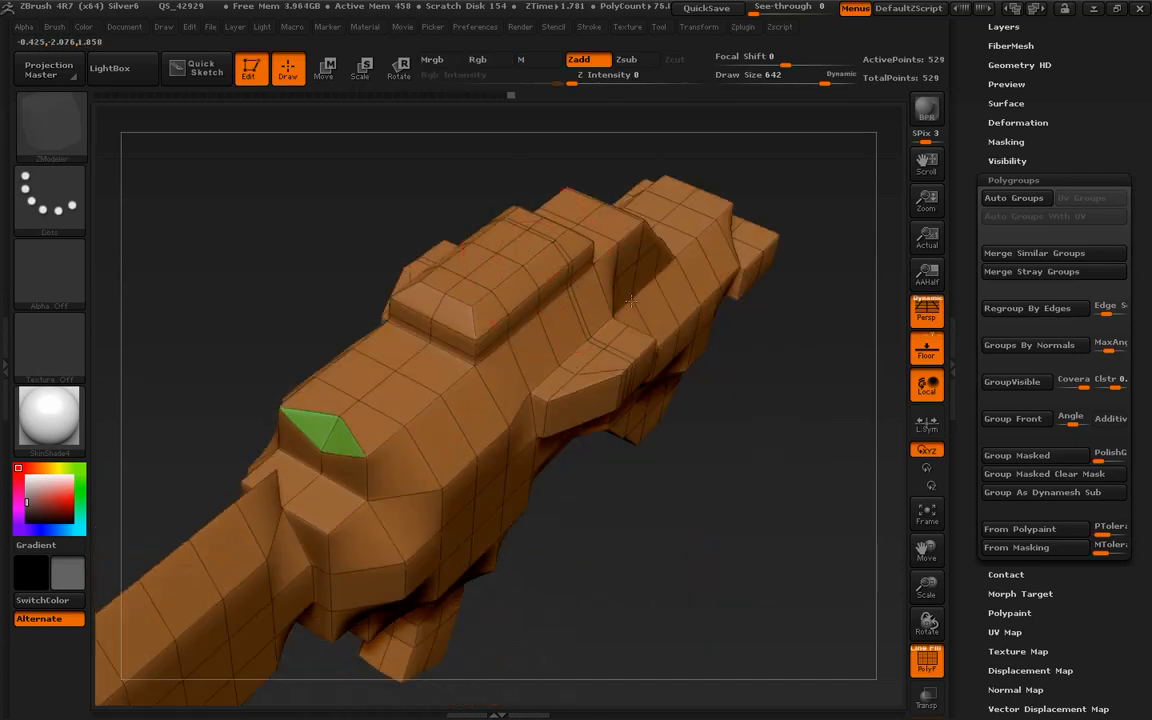
left_click(513, 240)
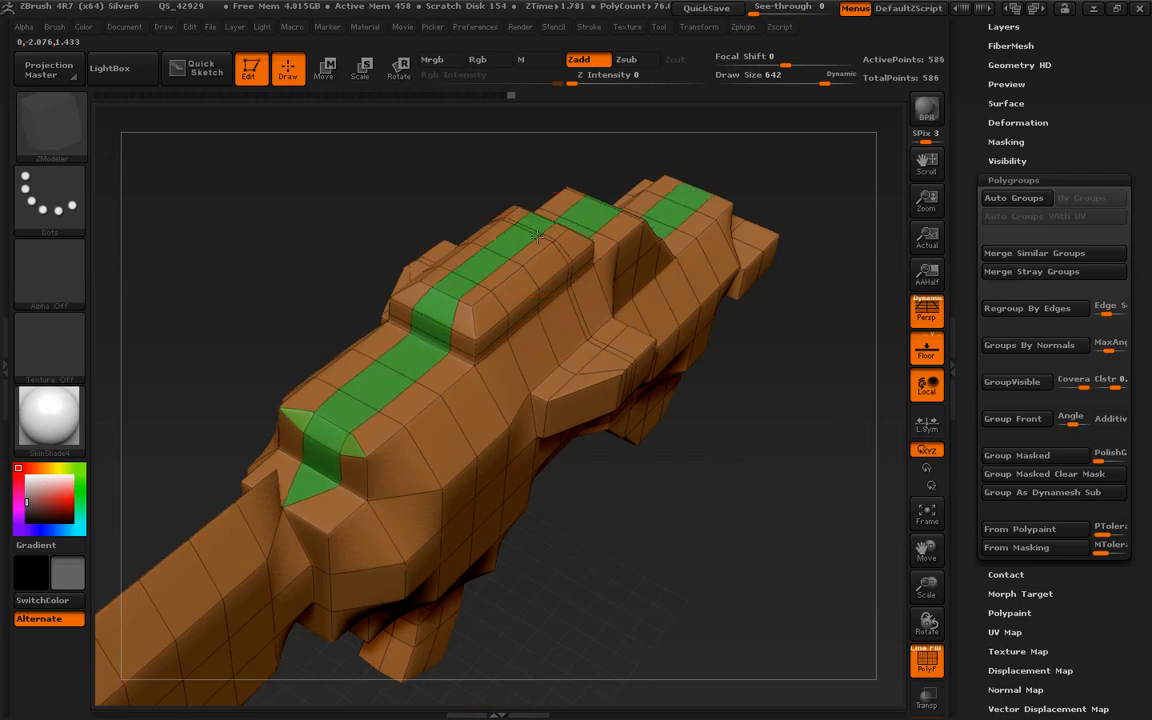
left_click(502, 253)
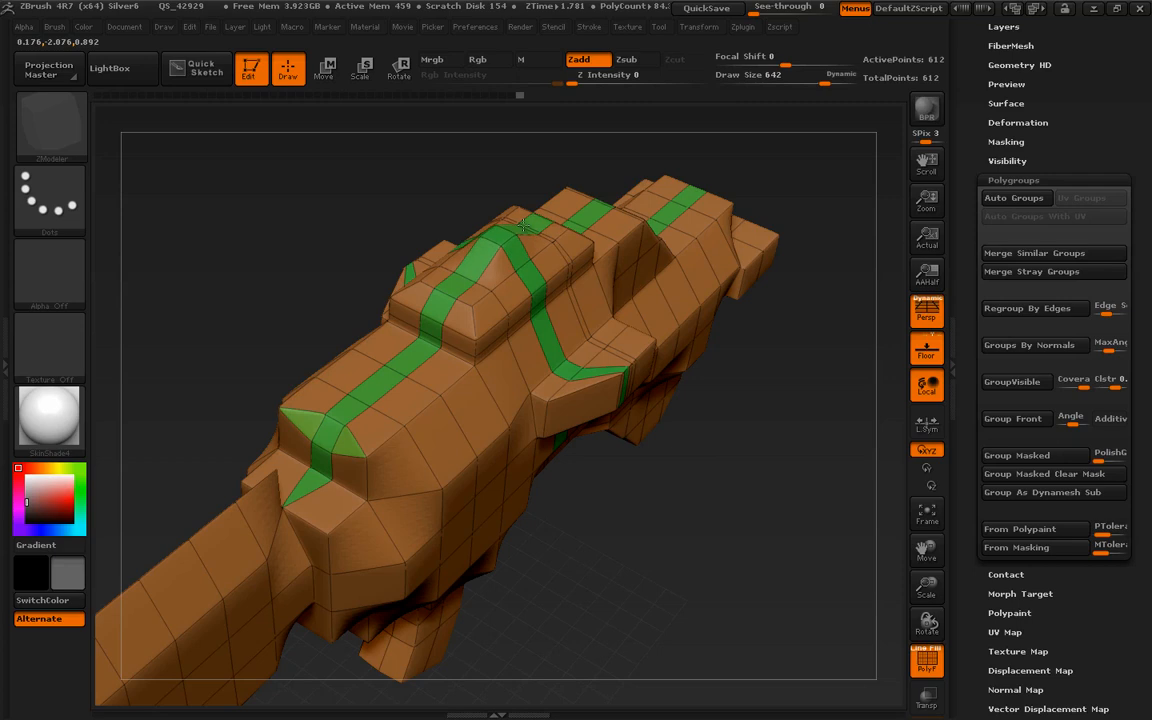
left_click_drag(764, 411, 645, 410)
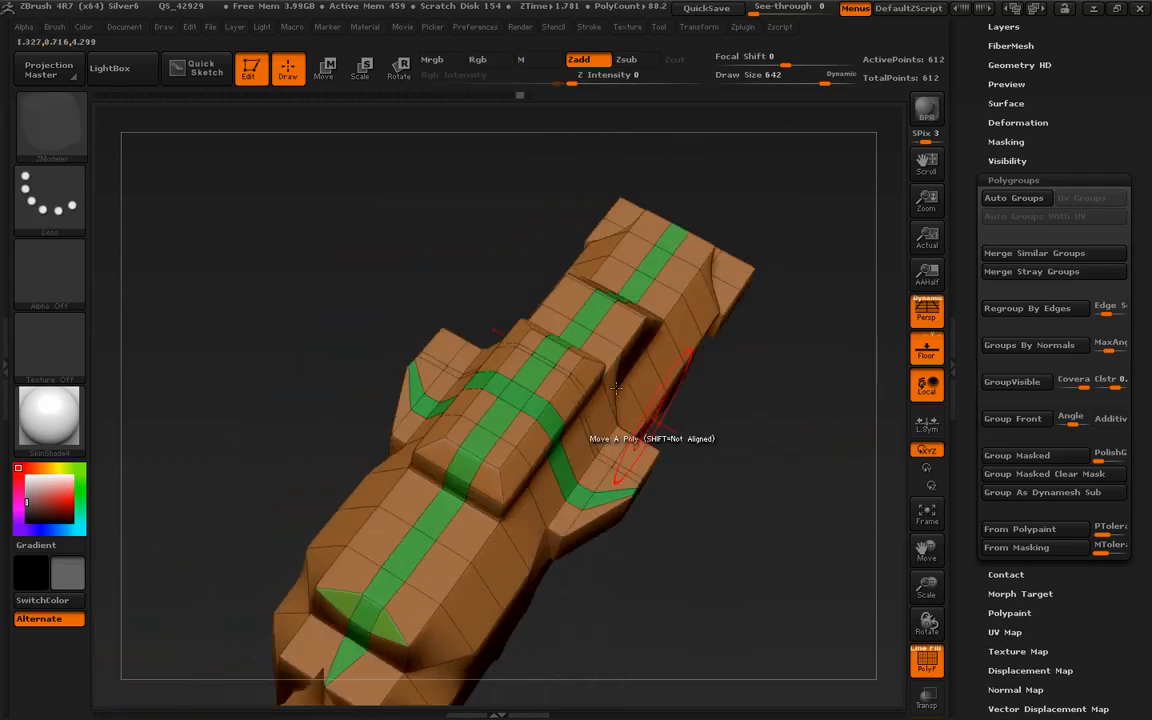
left_click(536, 370)
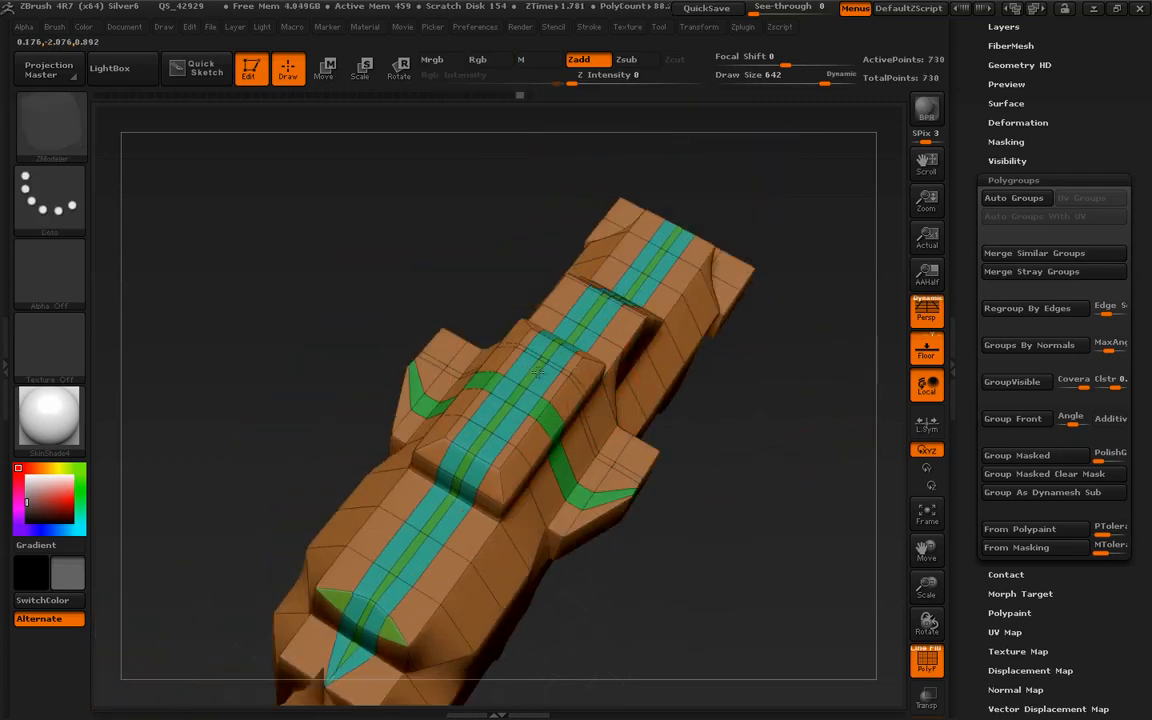
Bevel the edge running across the protruding block at the rifle's front end.
left_click_drag(773, 477, 798, 411)
left_click_drag(802, 409, 708, 340)
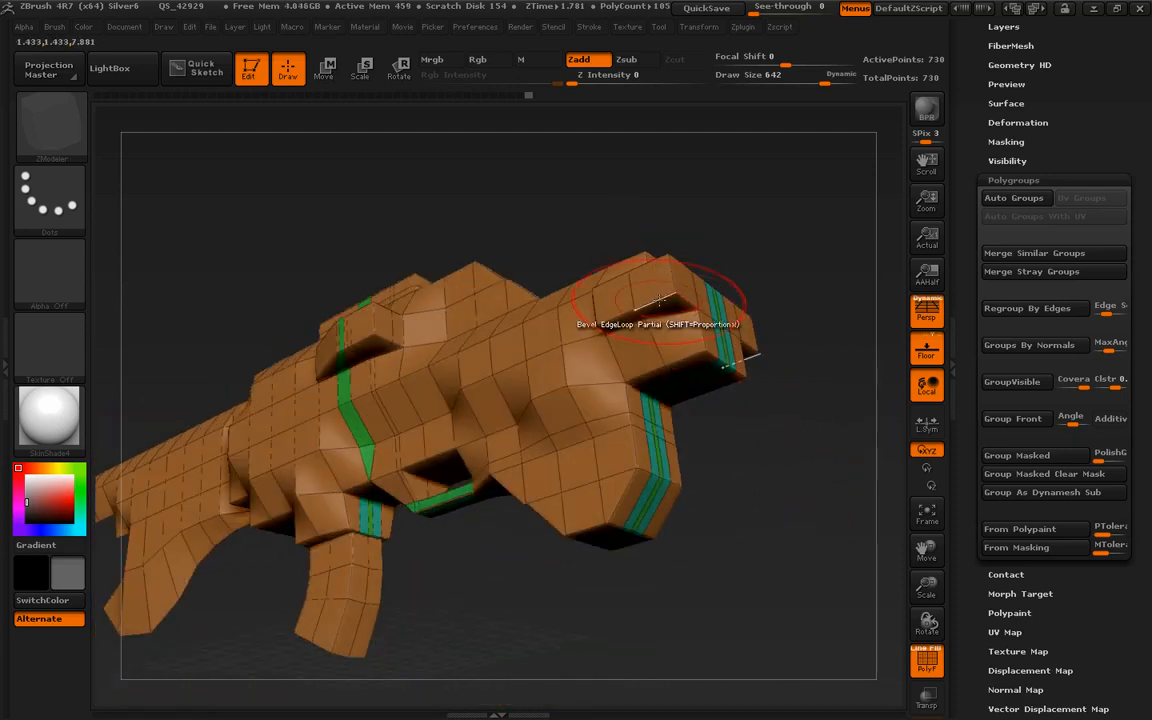
left_click_drag(659, 294, 668, 286)
key("ctrl+z")
left_click_drag(825, 238, 701, 465)
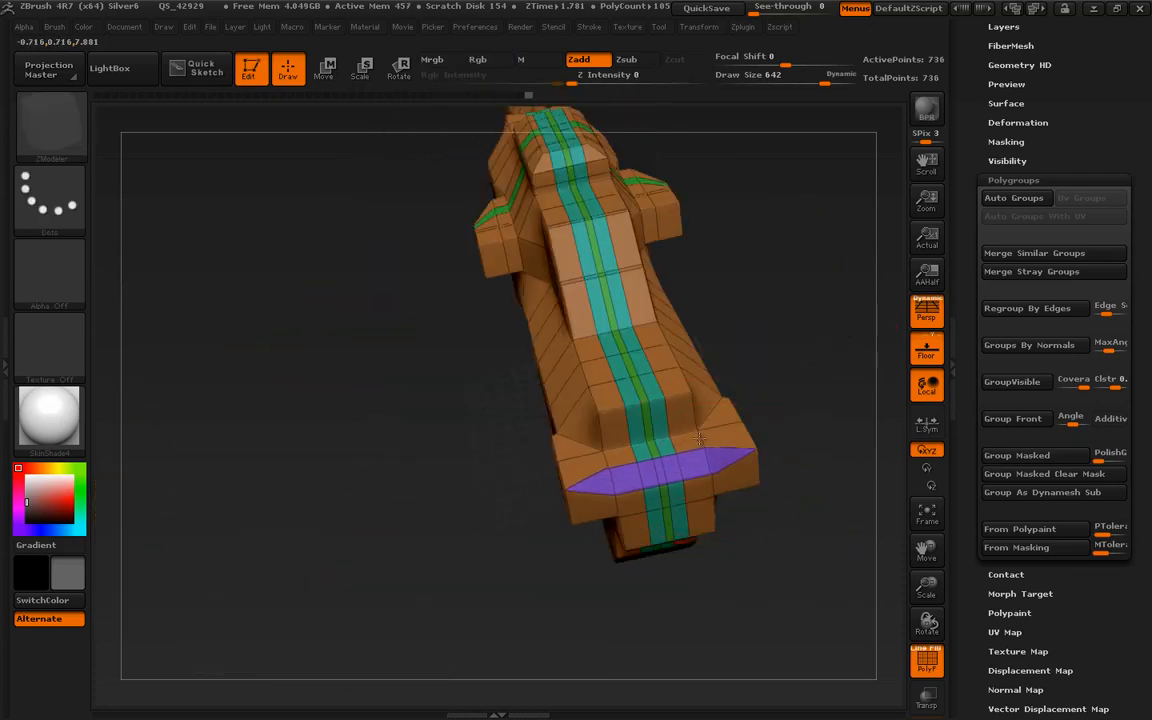
left_click_drag(806, 484, 740, 500)
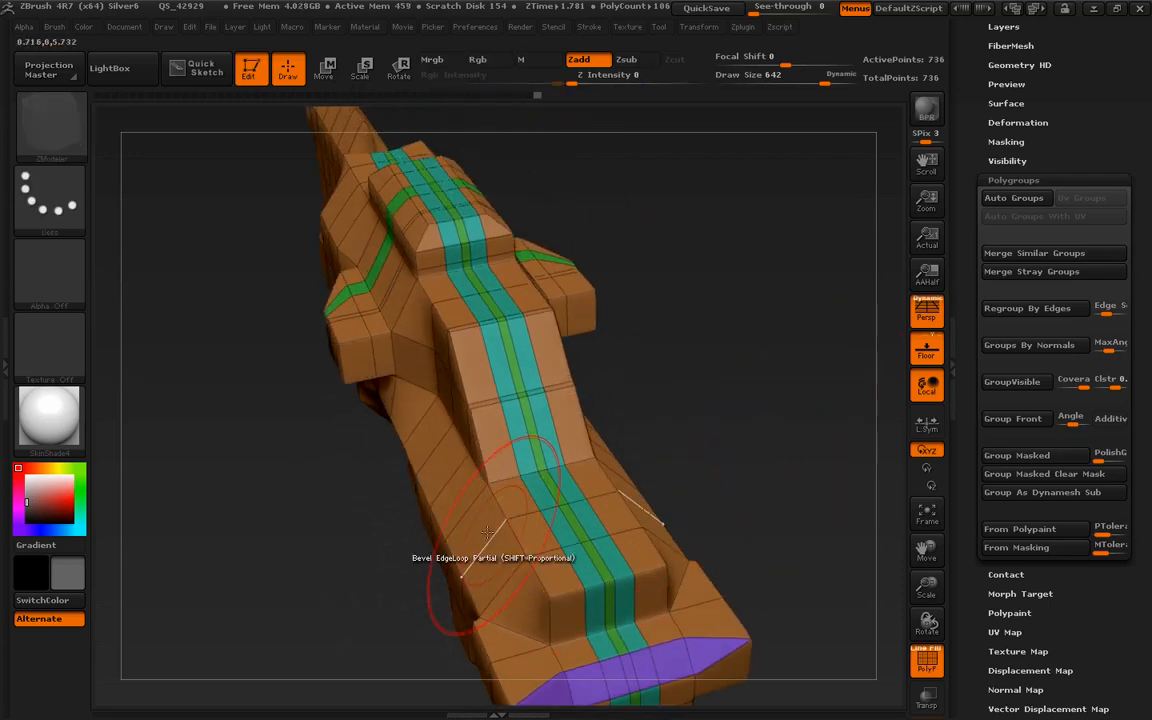
Push the side polygons behind the front block inward with QMesh to slope the body, and merge everything into one polygroup.
key("space")
left_click(585, 89)
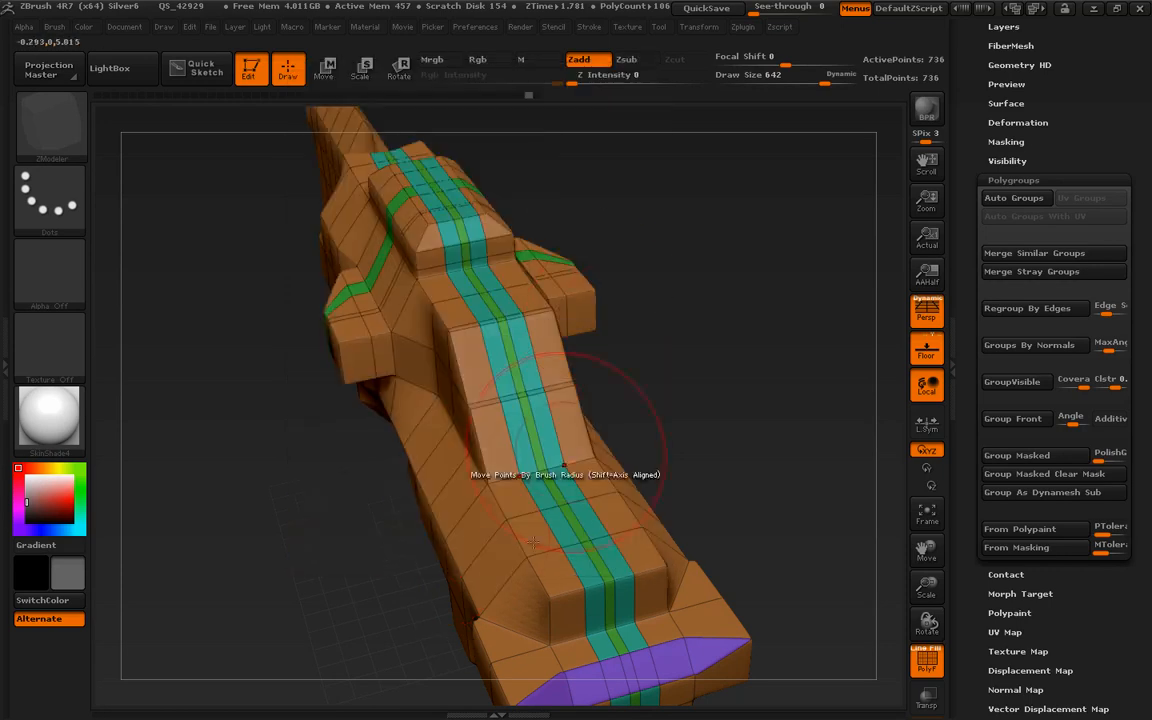
left_click_drag(490, 572, 568, 545)
left_click_drag(526, 610, 576, 590)
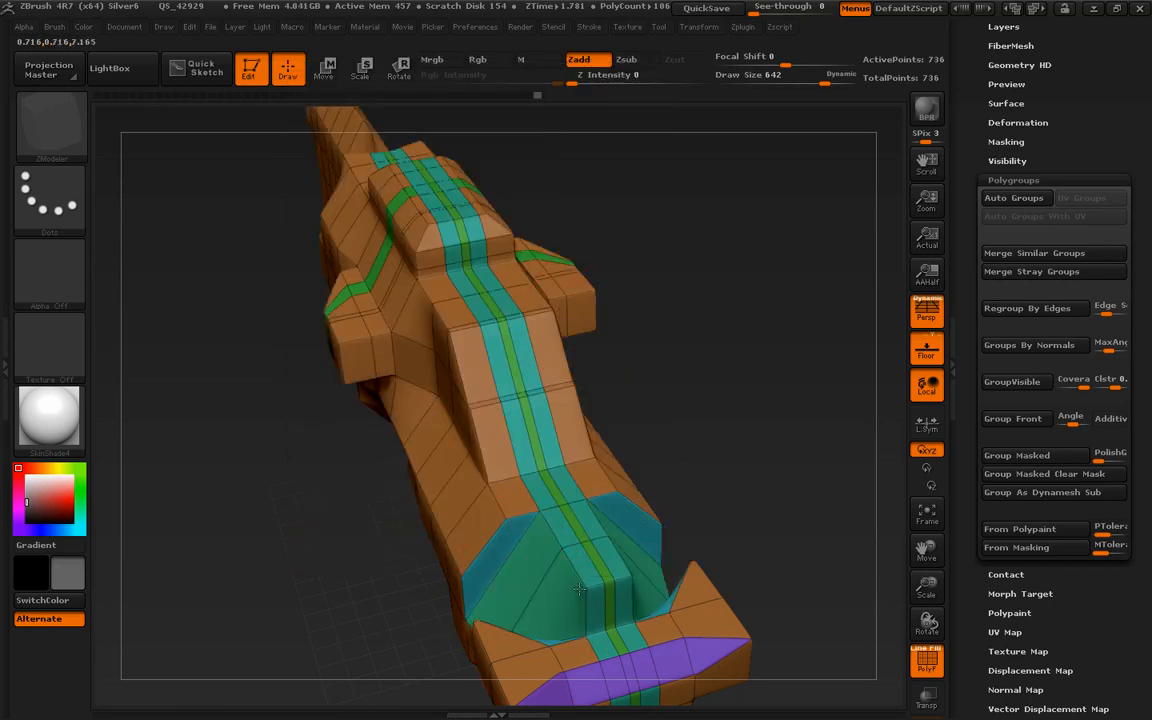
left_click_drag(703, 512, 769, 543)
left_click_drag(456, 534, 495, 518)
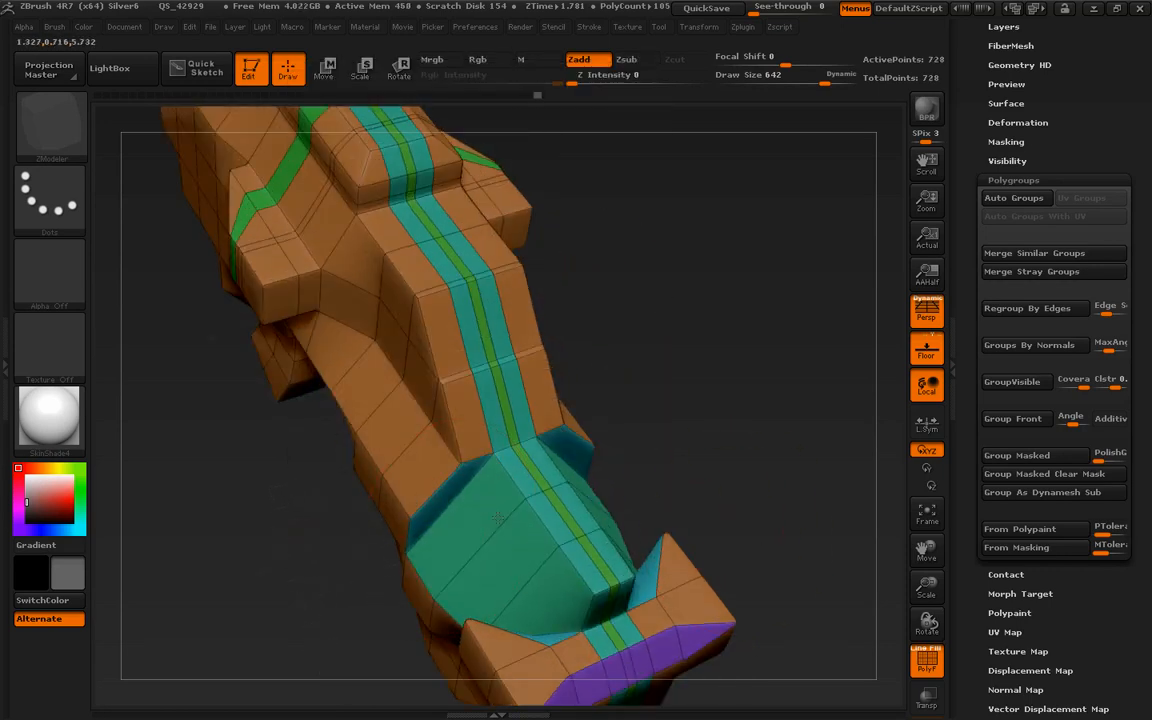
left_click_drag(730, 524, 761, 527, "alt")
key("ctrl+w")
Try pushing single polygons on the body's lower front side with QMesh.
left_click_drag(756, 571, 470, 580)
key("shift+f")
key("shift+f")
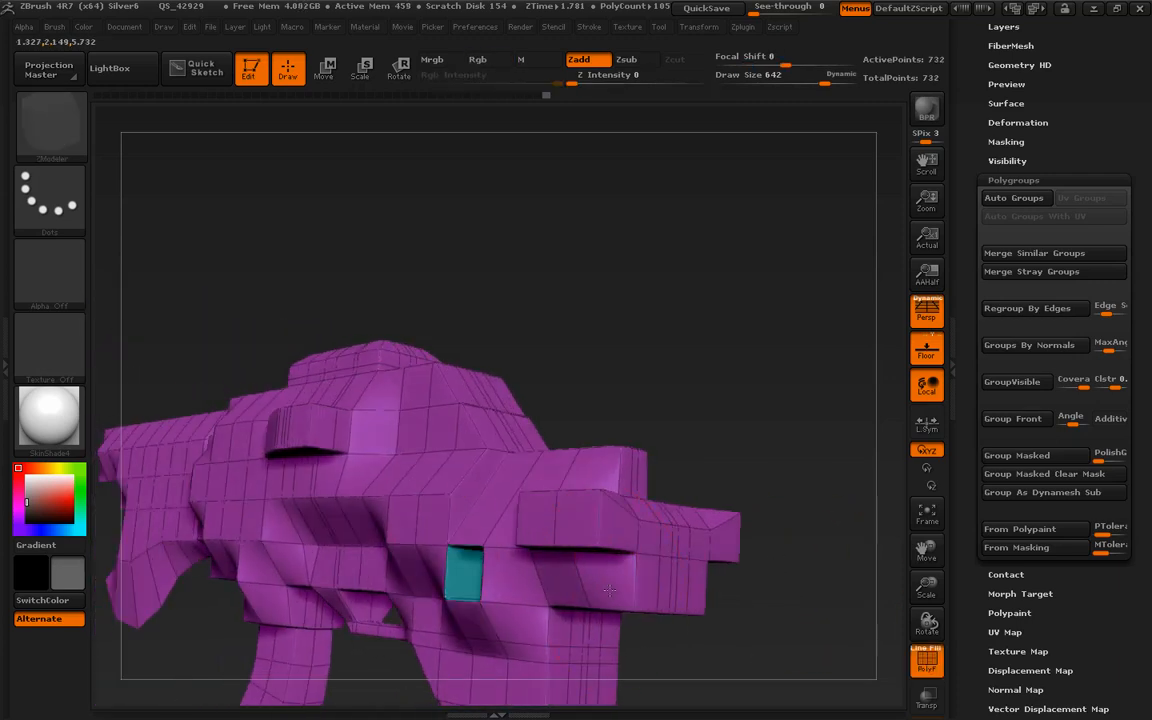
key("ctrl+shift+z")
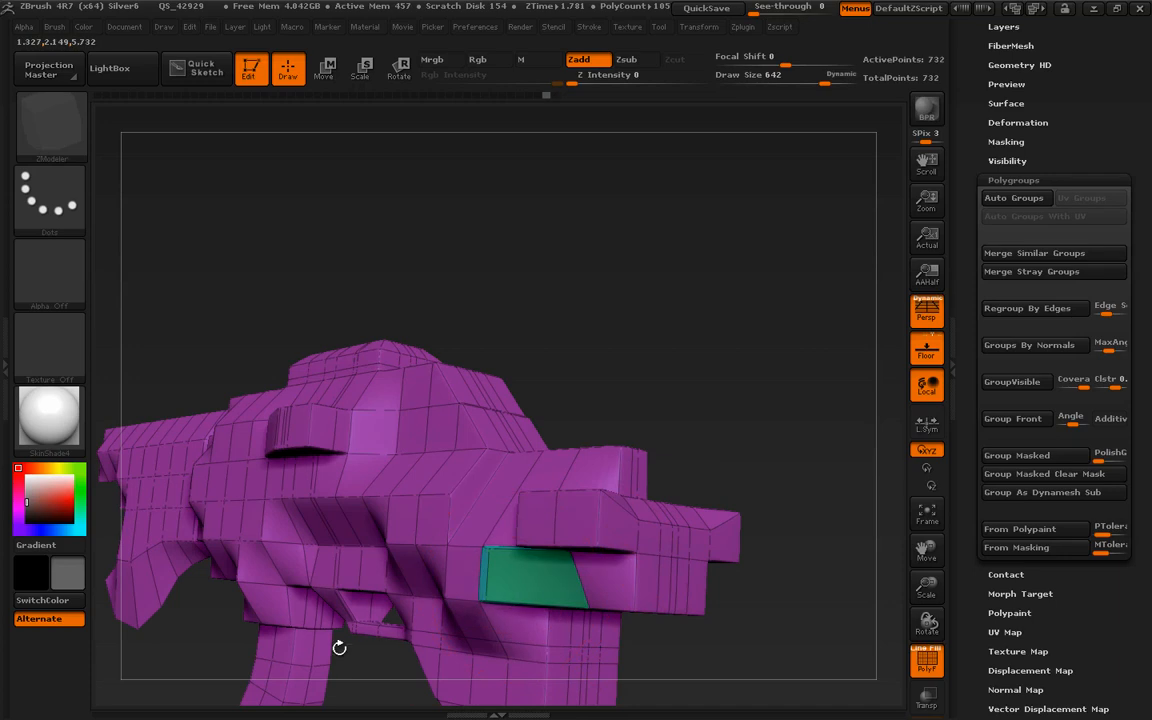
mouse_move(760, 617)
left_mouse_down()
mouse_move(792, 494)
mouse_move(792, 419)
mouse_move(805, 514)
mouse_move(790, 494)
left_mouse_up()
key("ctrl+shift+z")
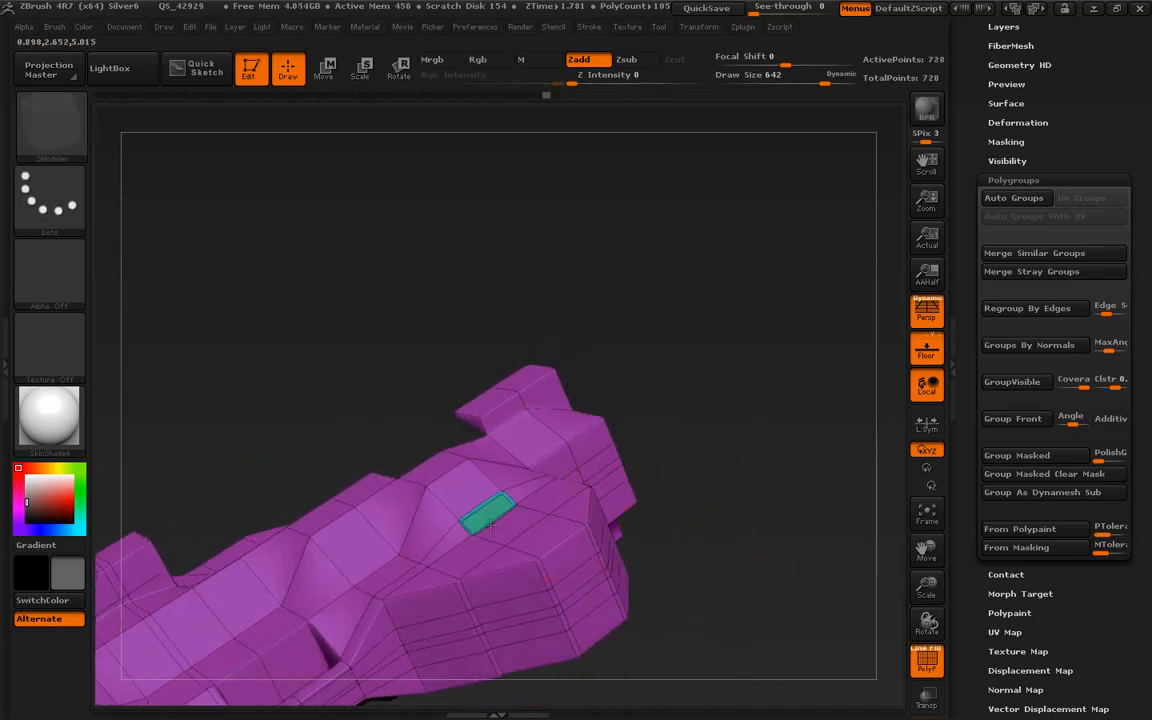
key("ctrl+z")
mouse_move(742, 516)
left_mouse_down()
mouse_move(818, 504)
mouse_move(810, 419)
mouse_move(883, 438)
mouse_move(692, 441)
left_mouse_up()
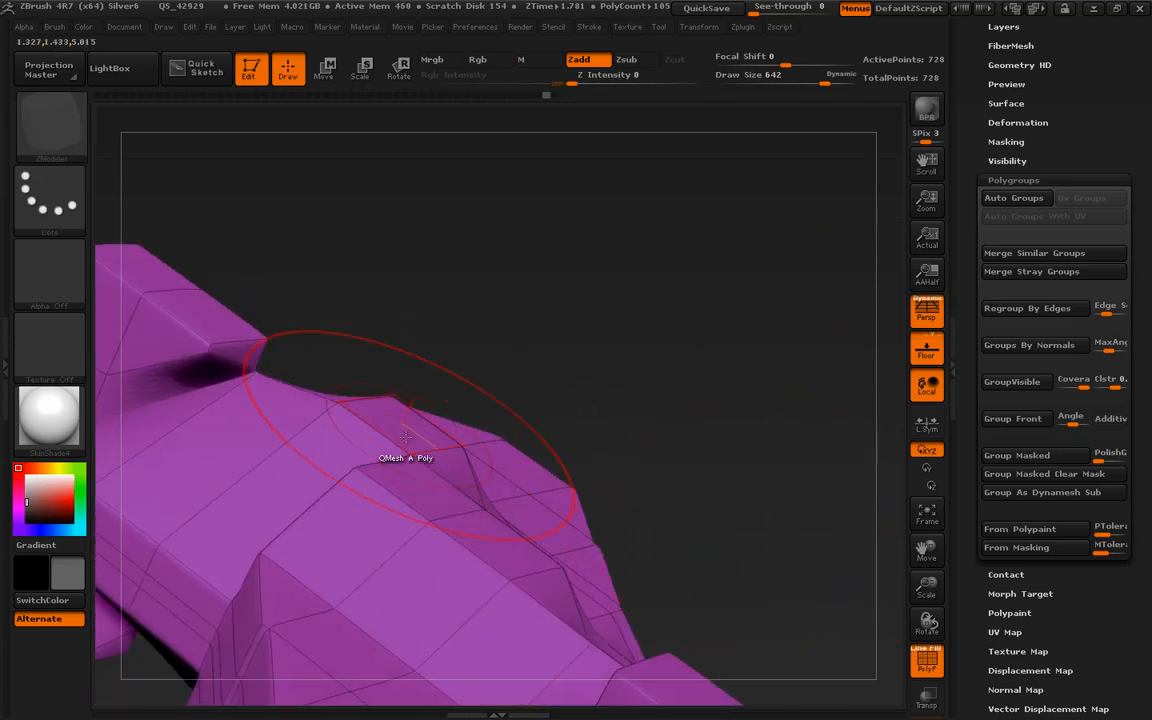
Try pushing a pair of marked polygons on the opposite side of the front body with QMesh.
left_click_drag(664, 362, 691, 478)
left_click_drag(743, 388, 682, 352, "alt")
mouse_move(681, 404)
left_mouse_down()
mouse_move(620, 653)
mouse_move(766, 571)
mouse_move(790, 604)
mouse_move(746, 617)
mouse_move(790, 626)
mouse_move(823, 555)
left_mouse_up()
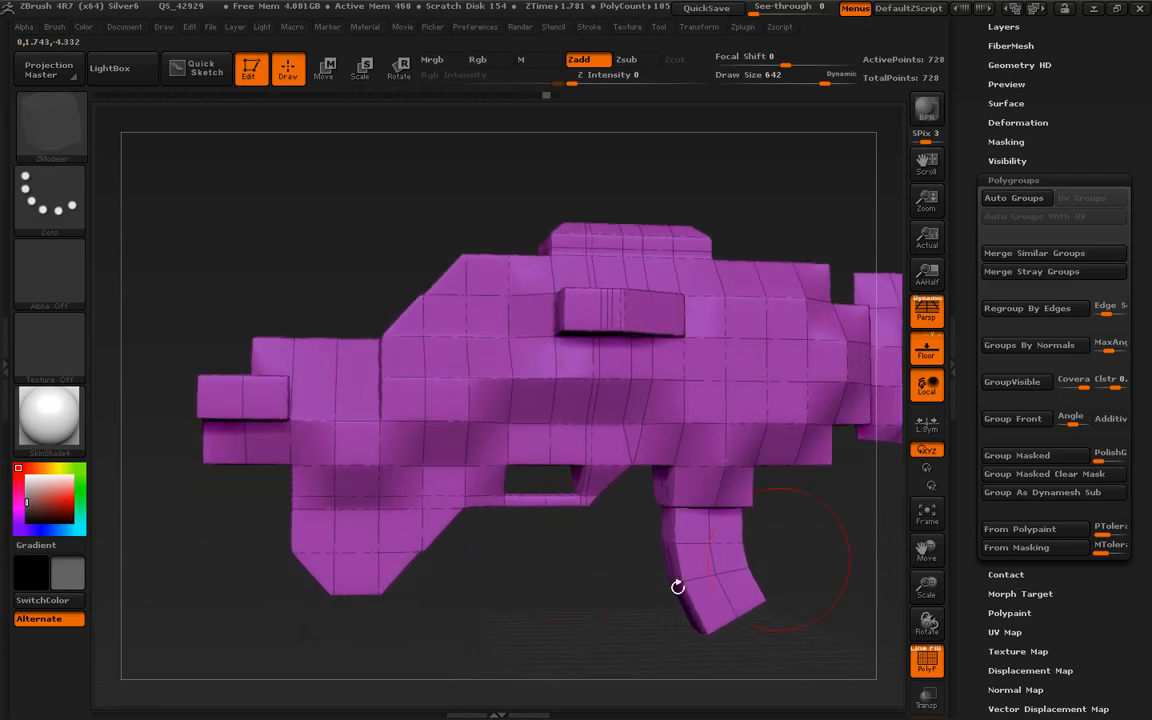
key("ctrl")
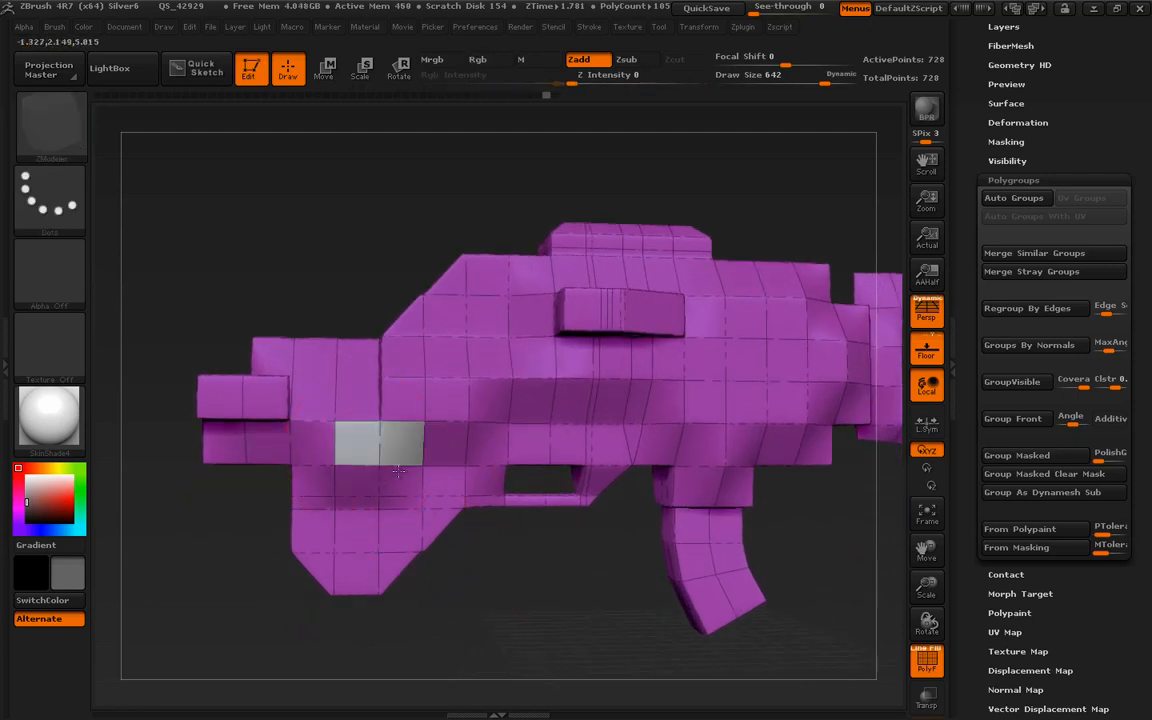
left_click_drag(489, 597, 241, 510)
key("ctrl+z")
key("ctrl+z")
mouse_move(433, 537)
left_mouse_down()
mouse_move(643, 560)
mouse_move(635, 412)
left_mouse_up()
left_click_drag(374, 454, 310, 571)
mouse_move(566, 380)
left_mouse_down()
mouse_move(491, 563)
mouse_move(438, 589)
mouse_move(446, 556)
left_mouse_up()
key("ctrl+z")
key("ctrl+z")
Set the polygon action to Move and shift the side polygon near the front end inward.
mouse_move(685, 413)
left_mouse_down()
mouse_move(698, 439)
mouse_move(733, 429)
mouse_move(772, 388)
left_mouse_up()
key("space")
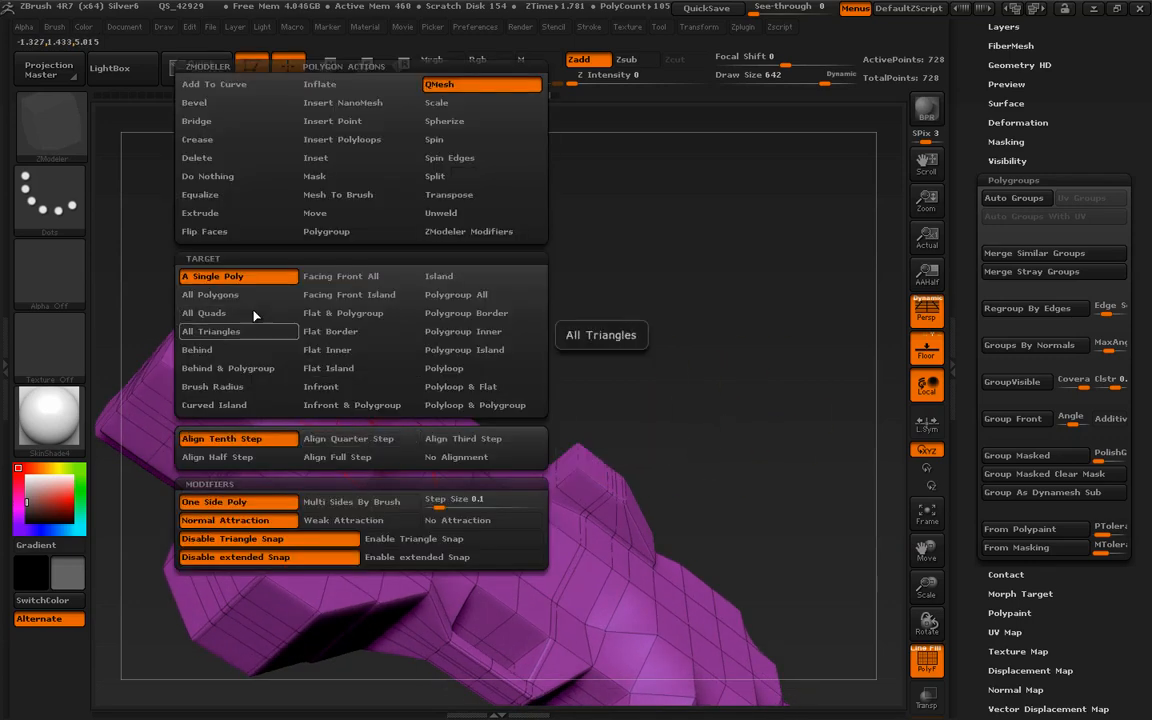
left_click(347, 213)
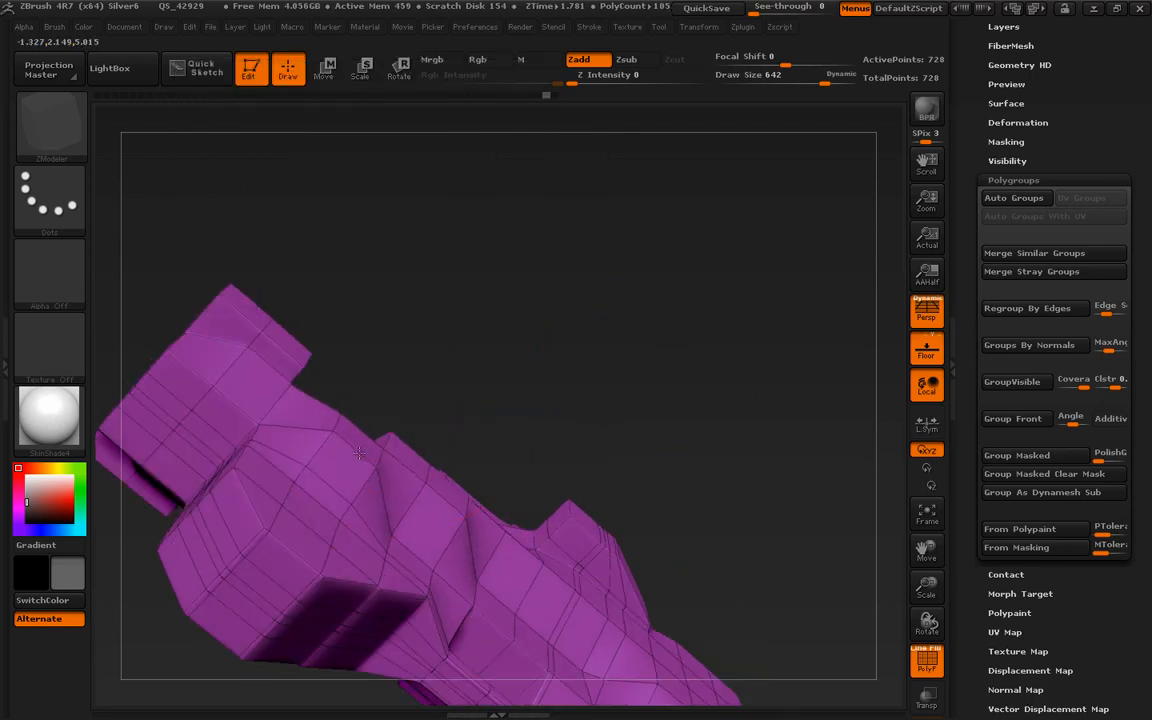
left_click_drag(361, 452, 345, 470)
left_click_drag(525, 389, 427, 395)
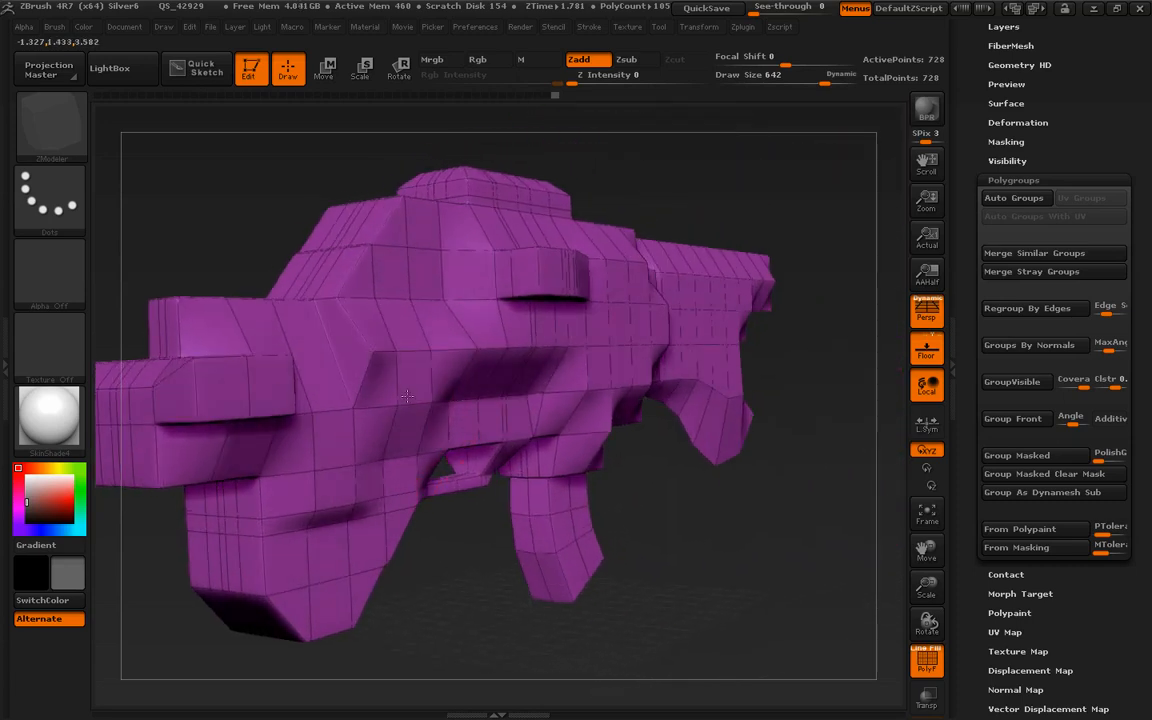
Set the polygon action to QMesh and push the two marked polygons below the front block through the body to cut an opening.
left_click_drag(460, 566, 360, 668)
left_click_drag(655, 517, 808, 560)
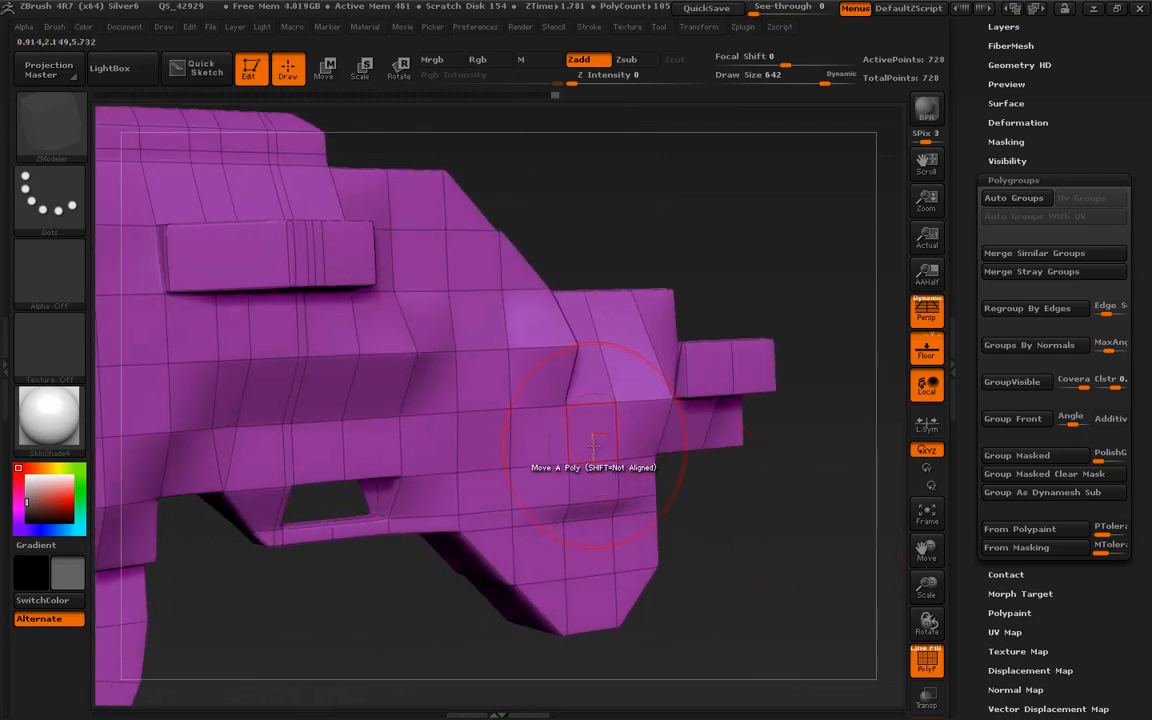
key("space")
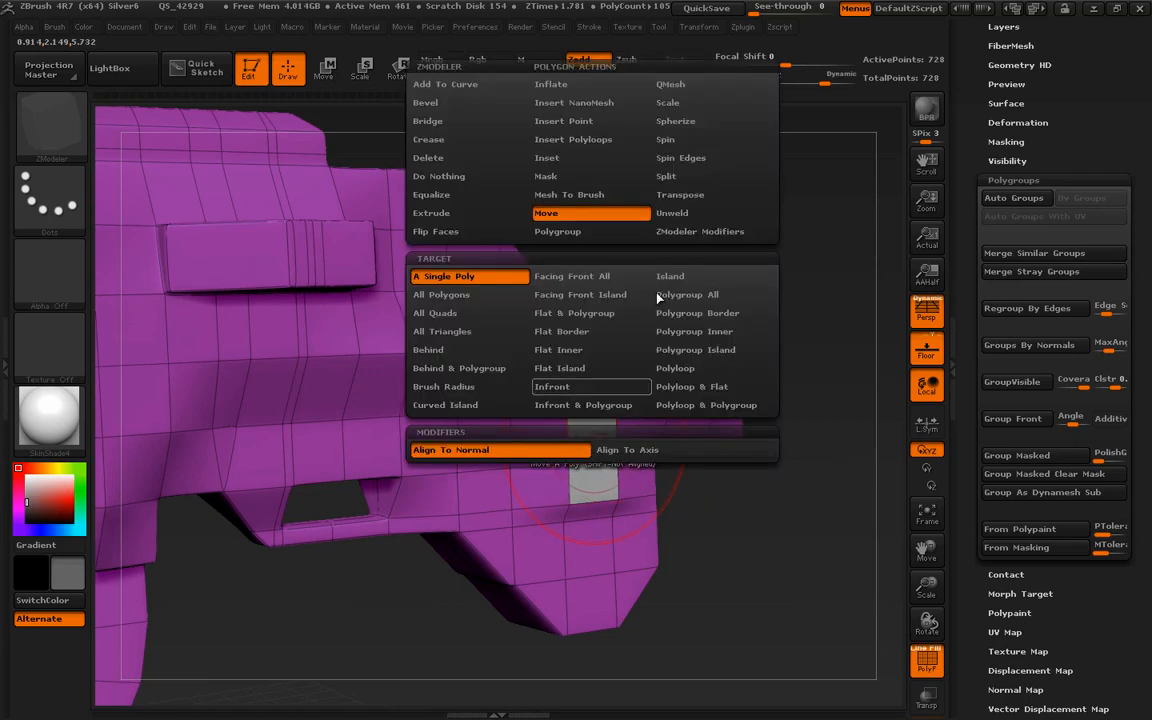
left_click(692, 86)
left_click_drag(850, 386, 803, 408)
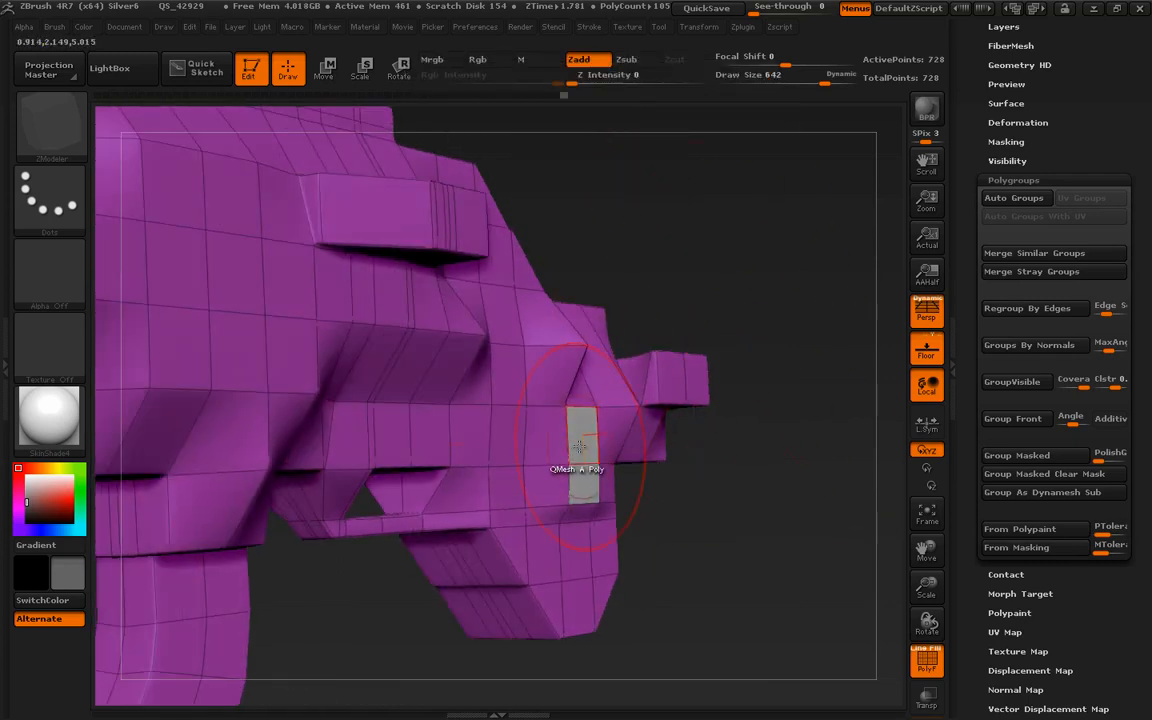
left_click_drag(789, 517, 746, 530)
key("shift+f")
left_click_drag(802, 584, 660, 468, "alt")
left_click_drag(742, 494, 600, 597, "alt")
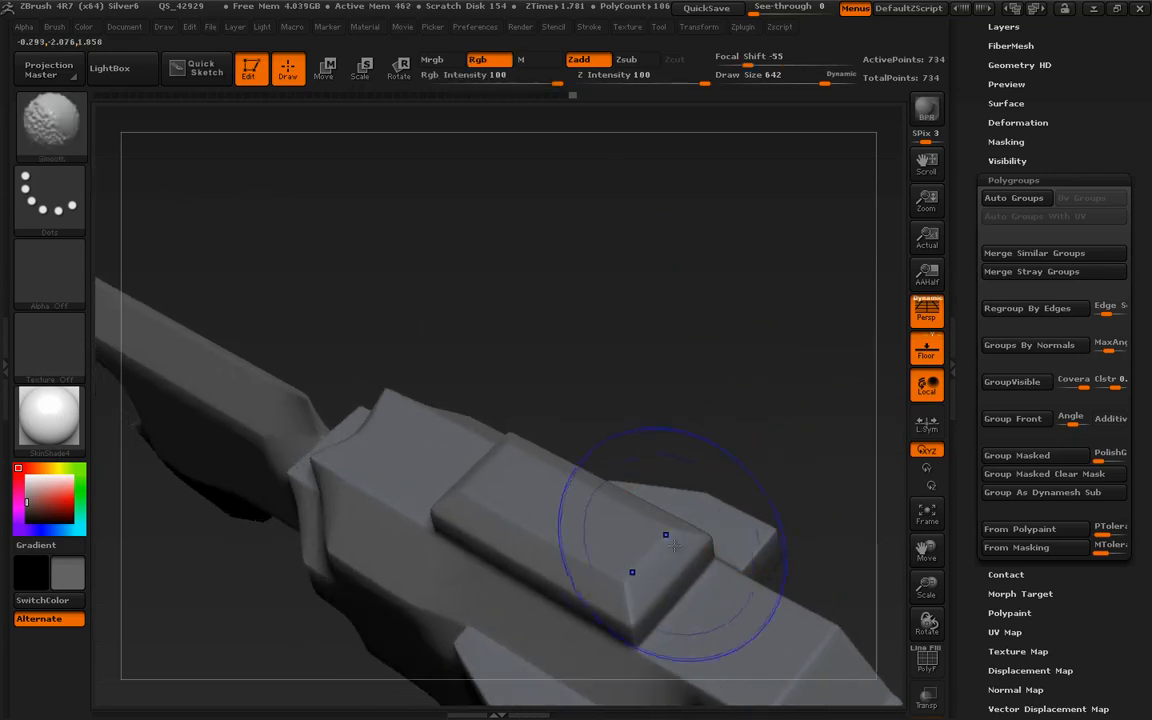
Set the draw size to 169 and sink the lengthwise centre strip of the raised top block with QMesh to form a groove.
key("shift+f")
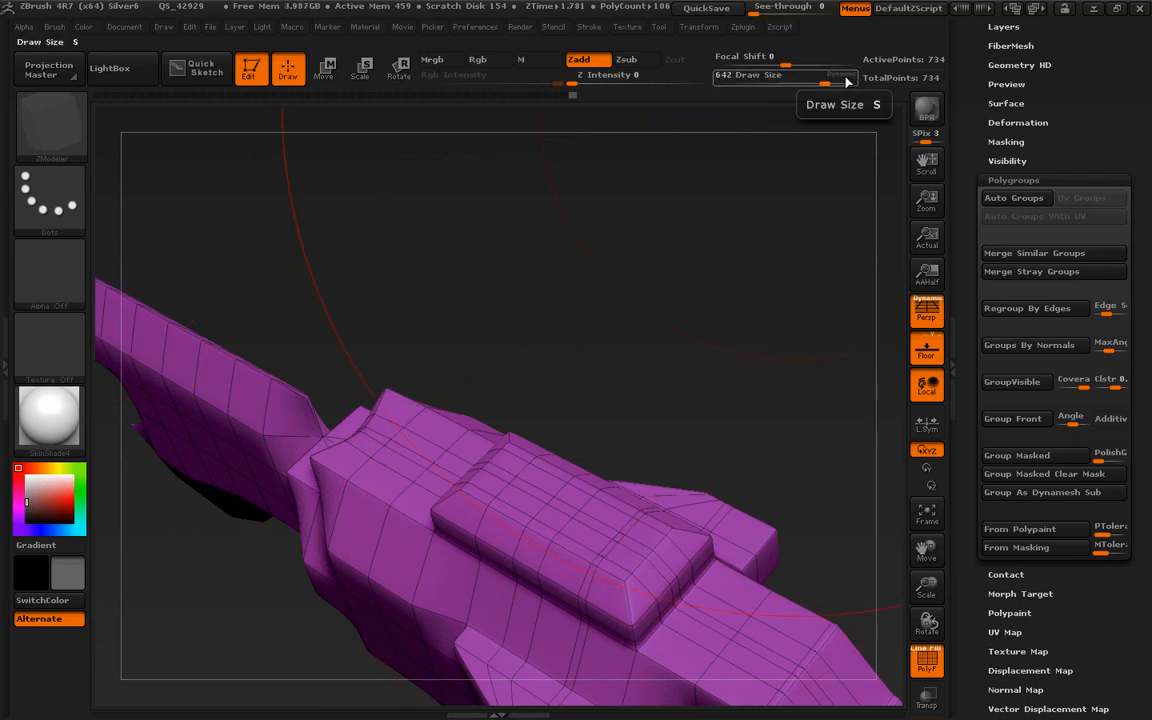
left_click_drag(783, 82, 771, 82)
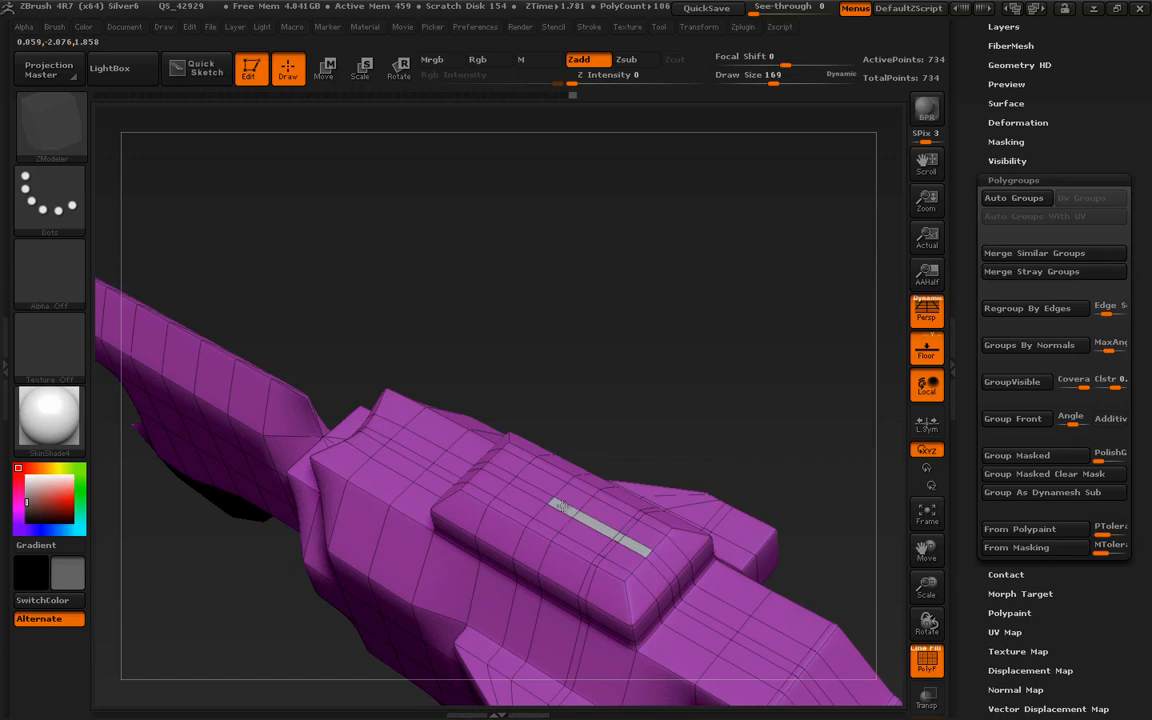
left_click_drag(682, 446, 758, 270)
left_click_drag(527, 455, 536, 484)
left_click(524, 466)
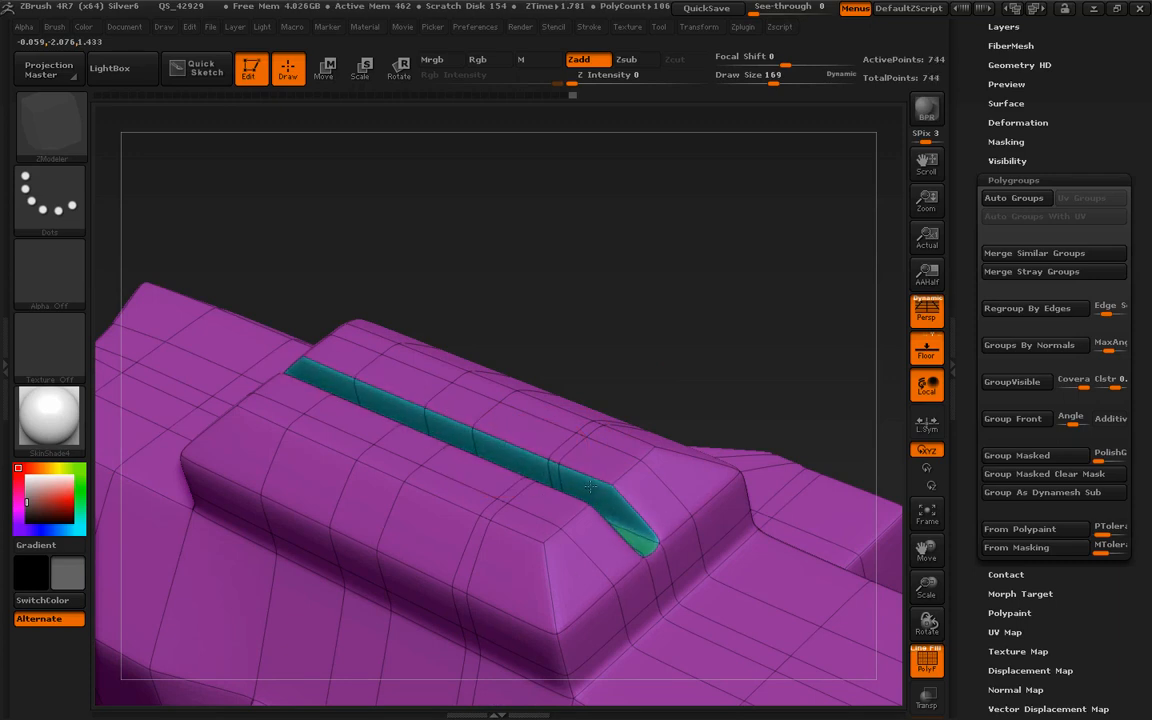
Adjust the polygons inside the top groove with QMesh and merge the whole mesh into one polygroup.
left_click_drag(593, 464, 594, 460)
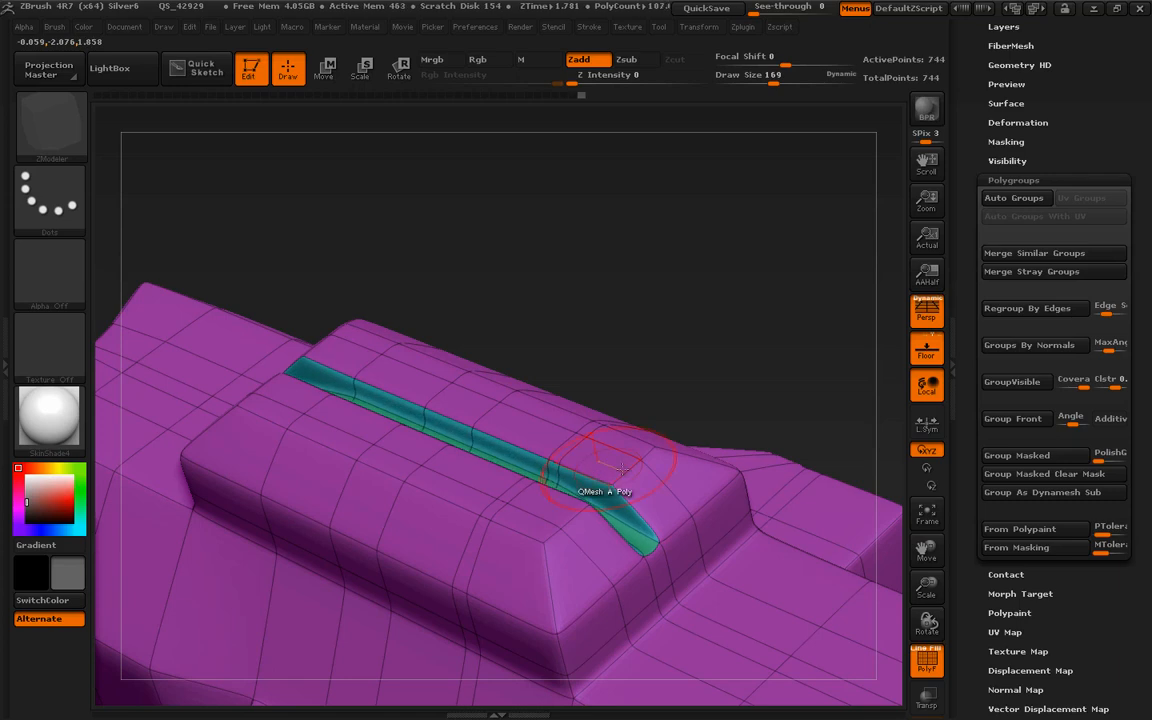
left_click_drag(765, 366, 694, 345)
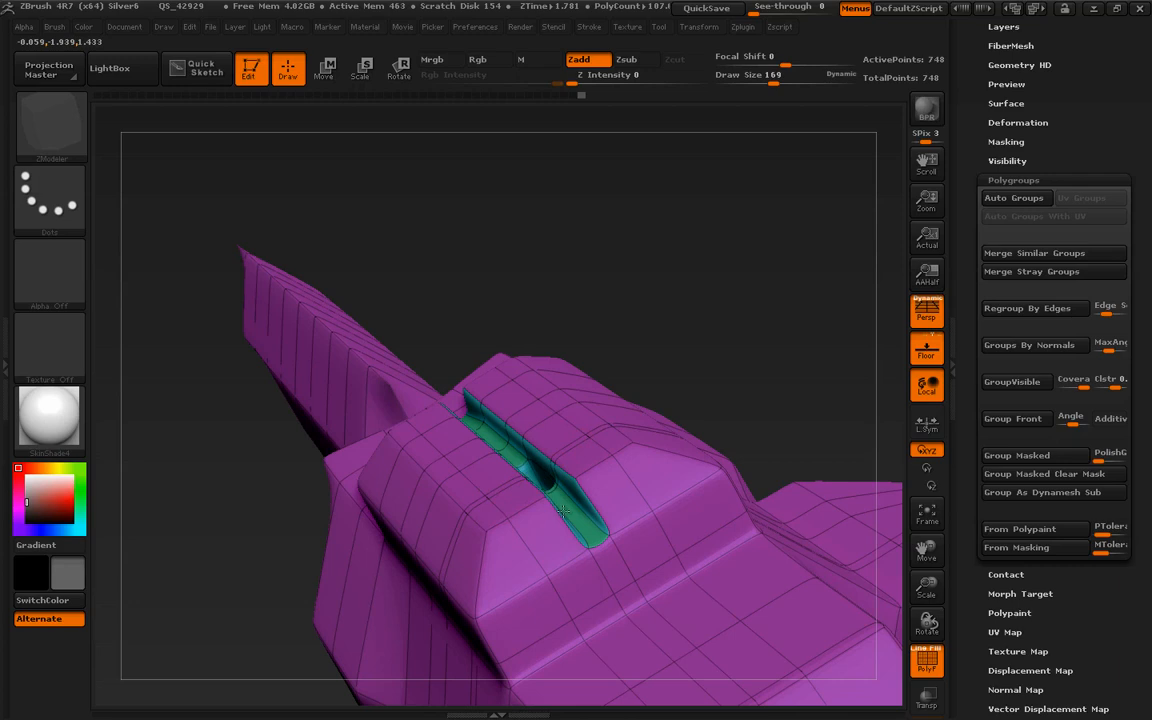
key("ctrl+w")
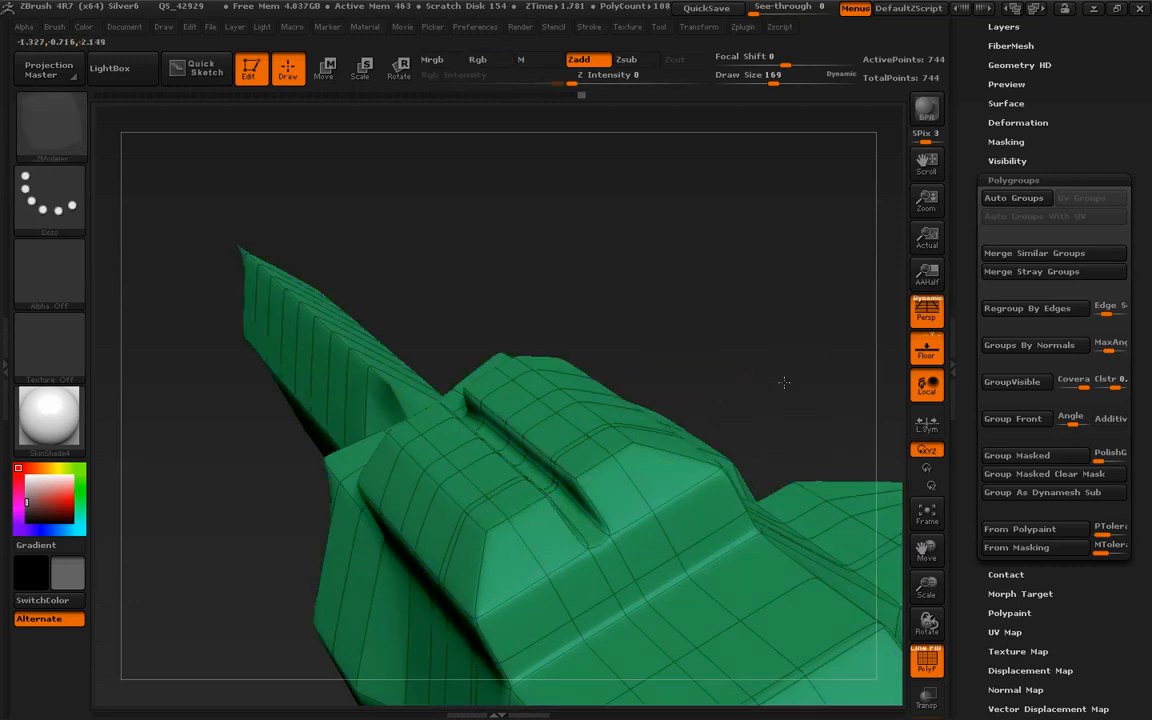
Examine the grooved top block and the body's sides with the polyframe and perspective switched off and on.
left_click_drag(794, 388, 756, 363, "alt")
key("shift+f")
left_click_drag(797, 403, 772, 370, "shift")
key("p")
left_click(928, 316)
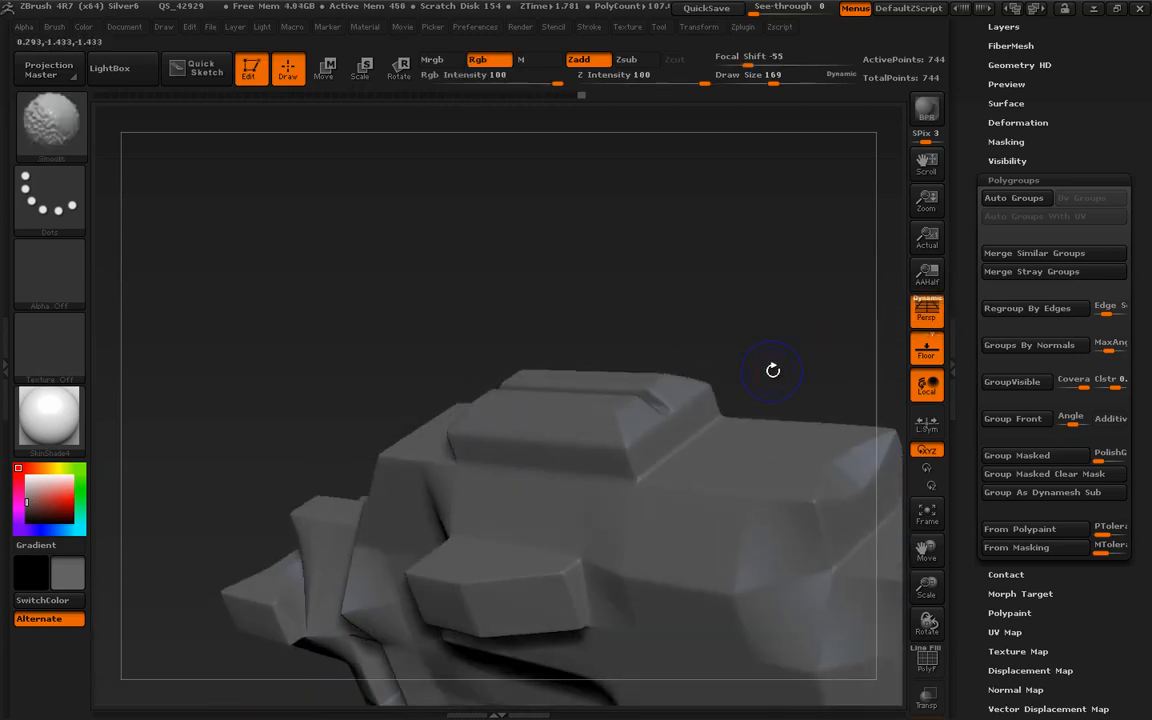
key("shift+f")
mouse_move(800, 329)
left_mouse_down()
mouse_move(810, 370)
mouse_move(878, 347)
mouse_move(778, 348)
mouse_move(795, 381)
mouse_move(820, 381)
mouse_move(825, 327)
mouse_move(822, 342)
left_mouse_up()
left_click_drag(800, 250, 674, 524)
Mark the end polygons of the side block and inset them using the Inset action with the Polygroup All target.
key("space")
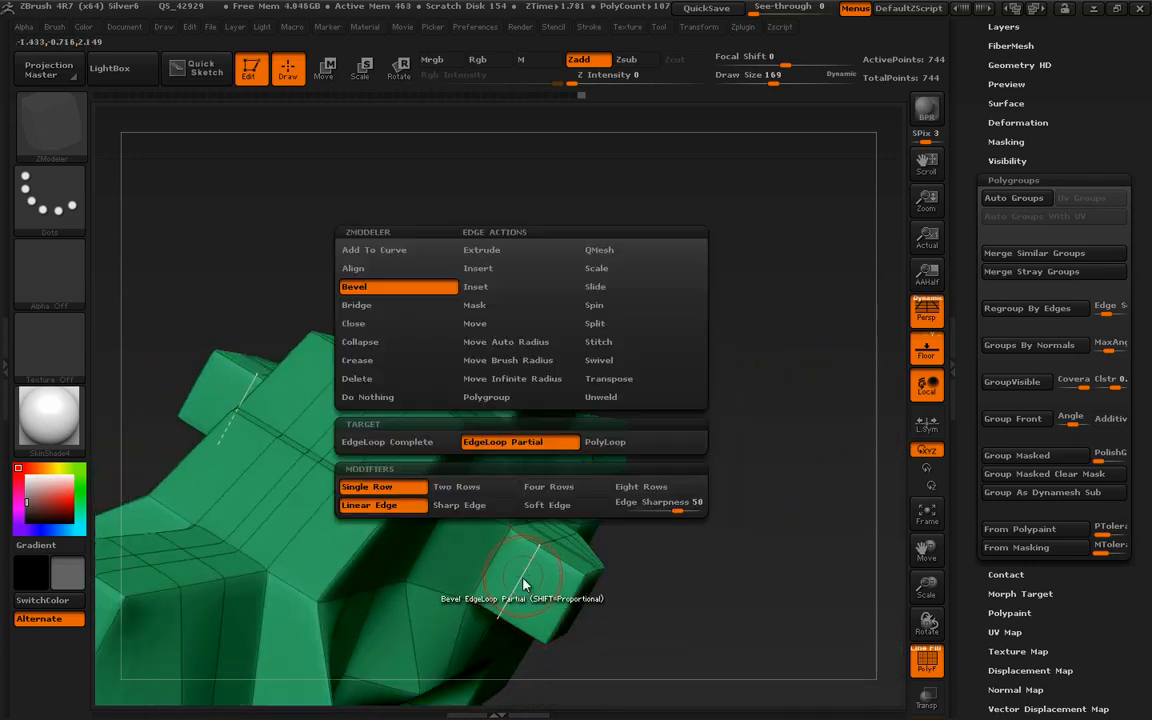
left_click(620, 286)
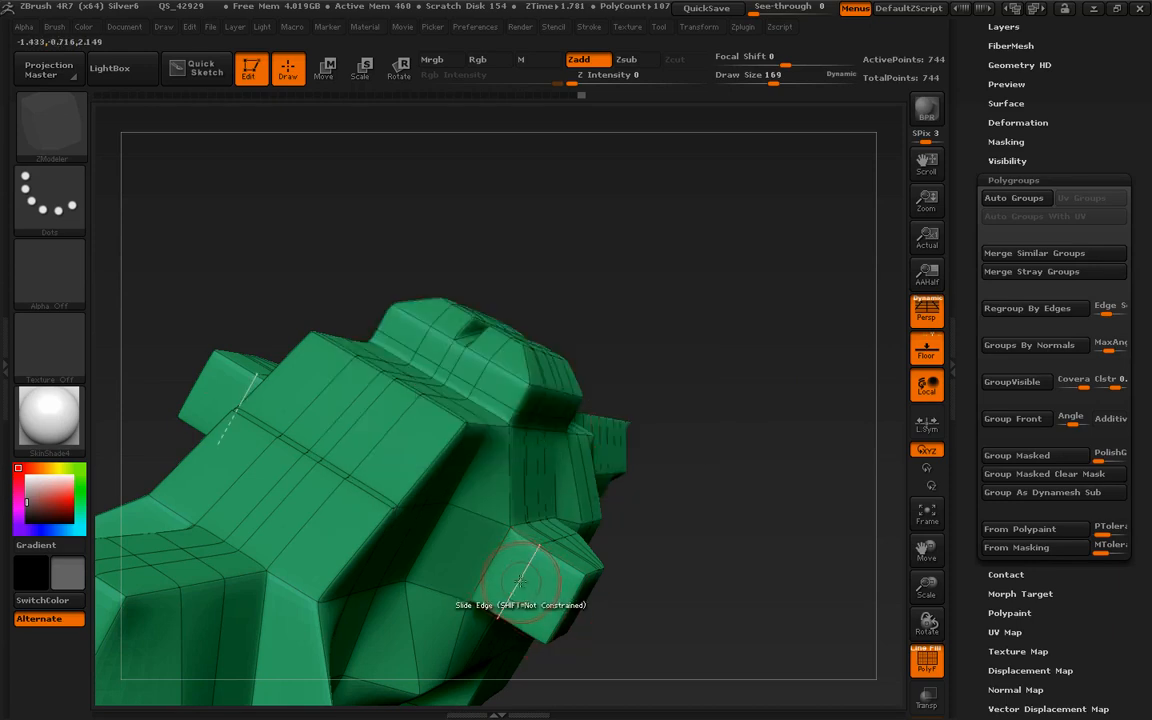
key("space")
left_click(540, 590, "alt")
mouse_move(602, 555)
left_mouse_down()
mouse_move(654, 575)
mouse_move(590, 565)
left_mouse_up()
key("space")
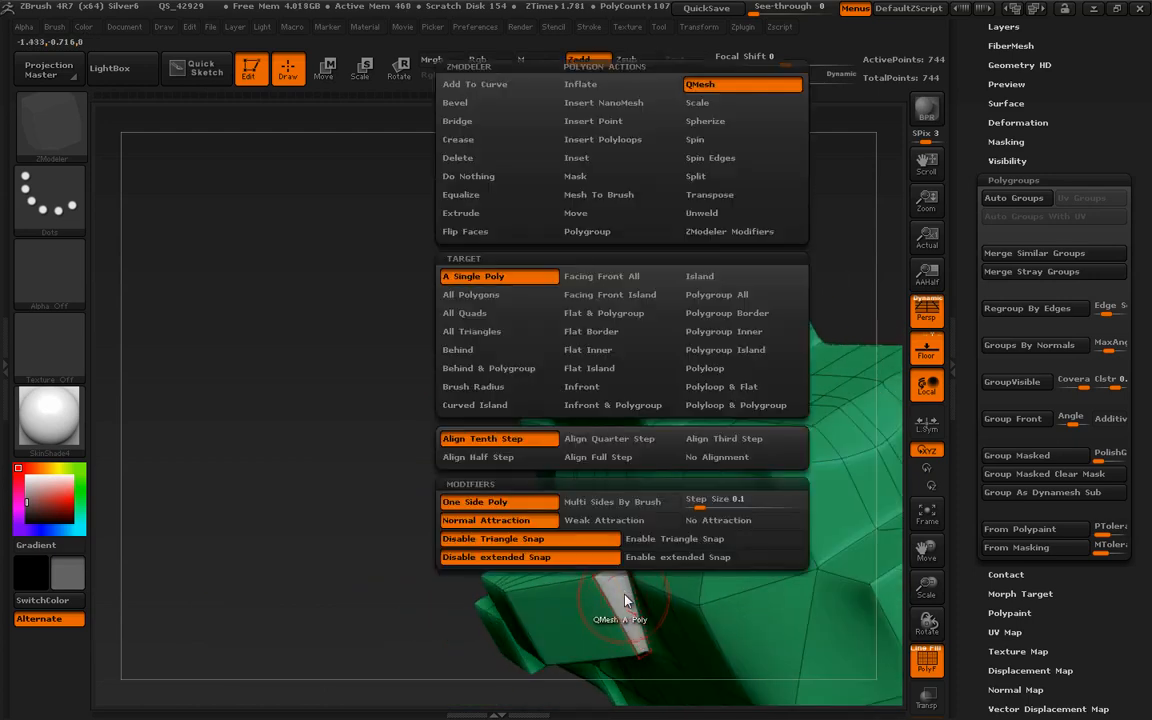
left_click(592, 172)
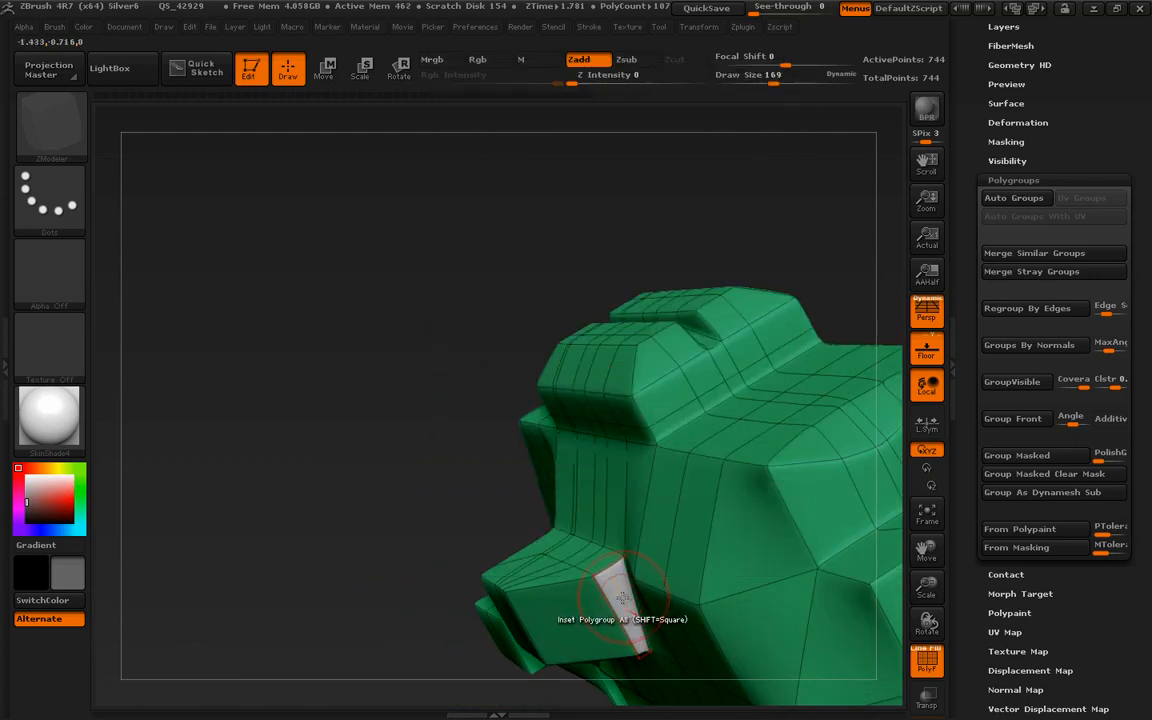
Set the polygon action to QMesh with the Polygroup All target and push the inset end face of the side block inward.
key("space")
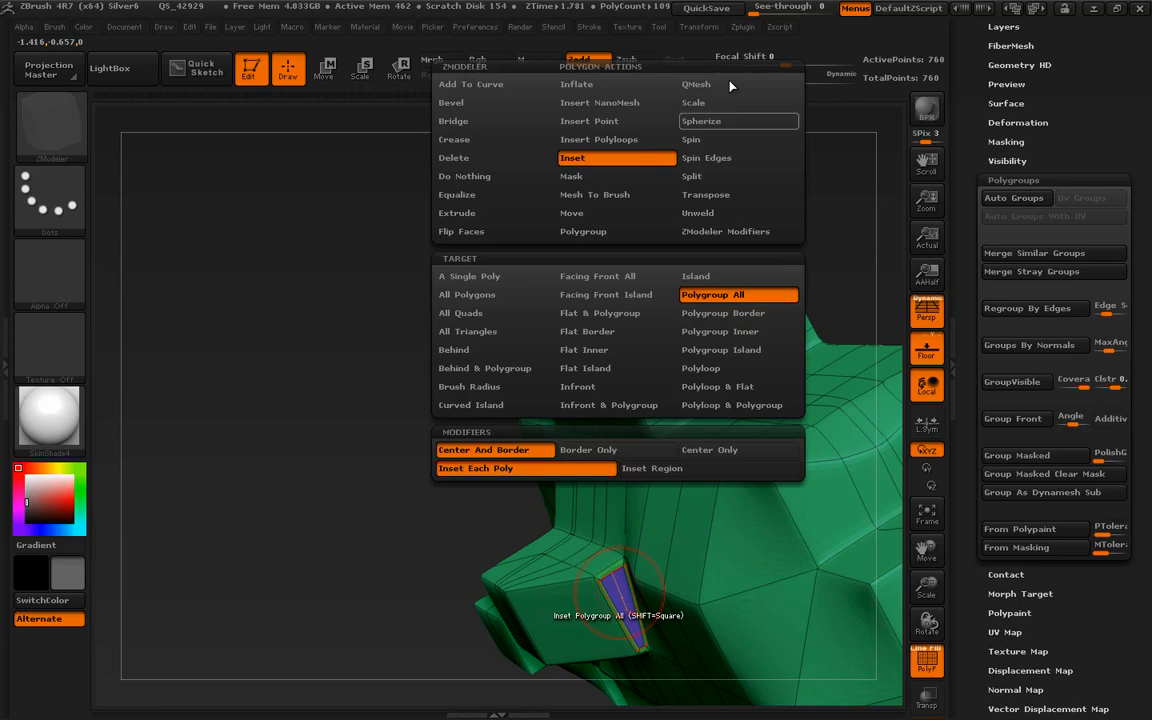
left_click(700, 85)
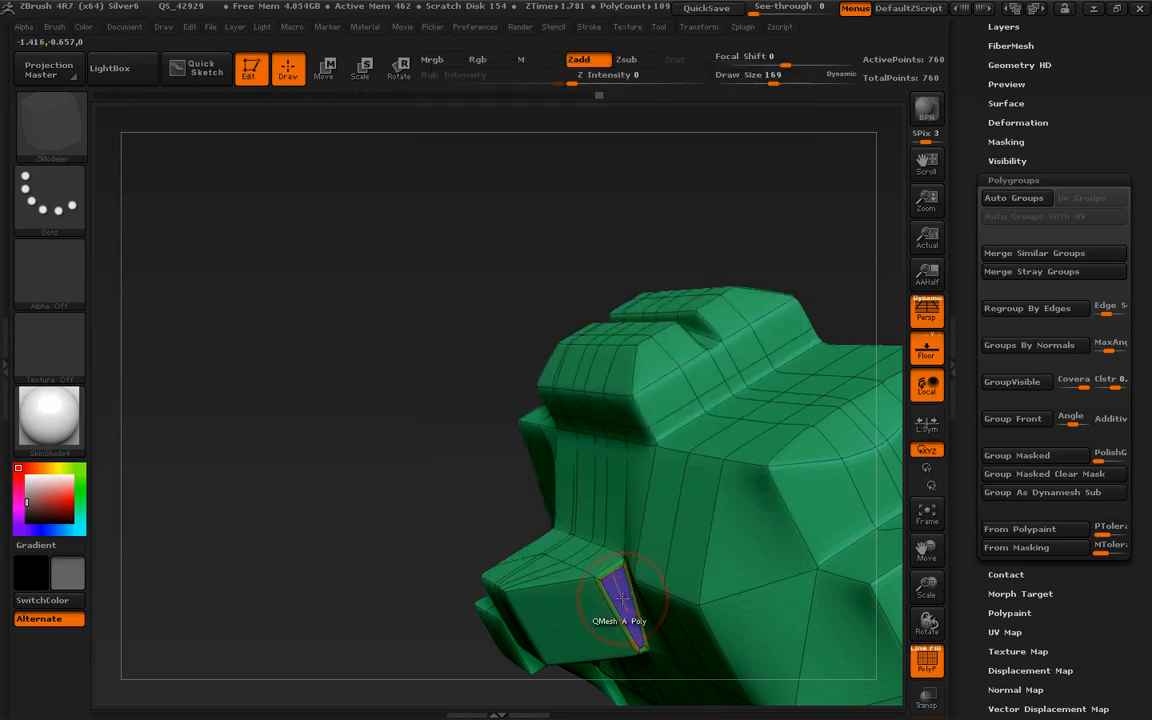
key("space")
left_click(728, 295)
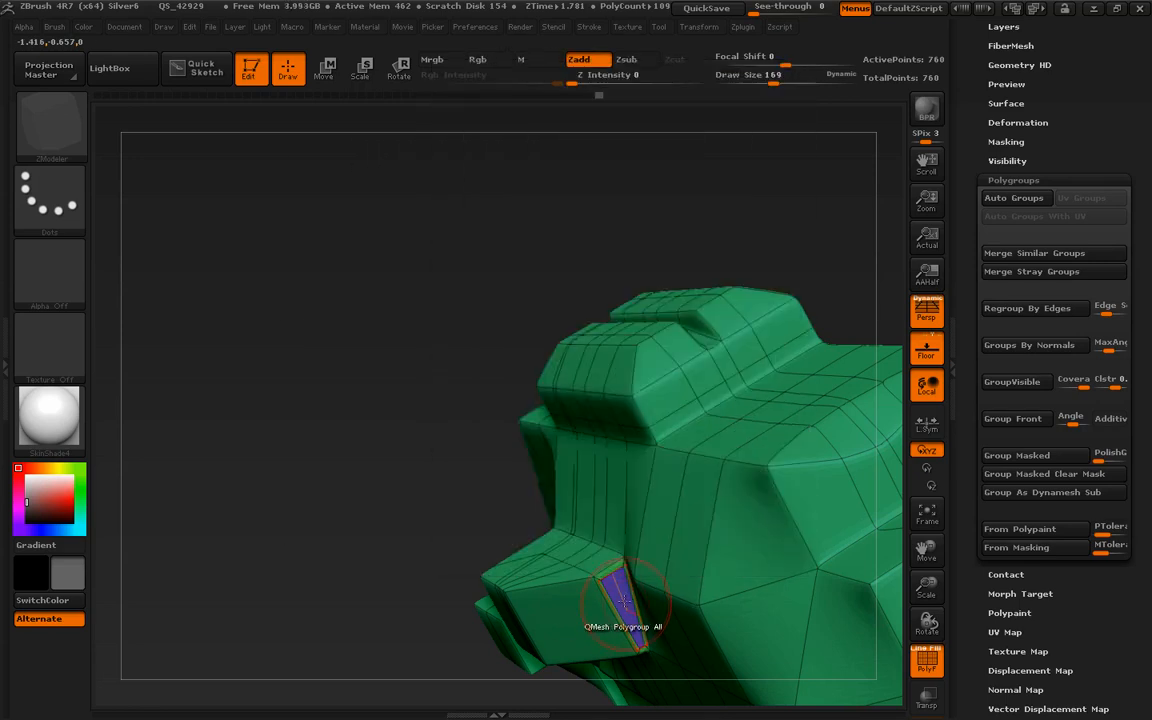
left_click_drag(449, 300, 833, 363)
Switch to the detailed Skin_PolySphere_4 rifle, select its Skin_PolySphere_4 subtool and inspect the model from several angles.
left_click_drag(1069, 163, 1080, 347)
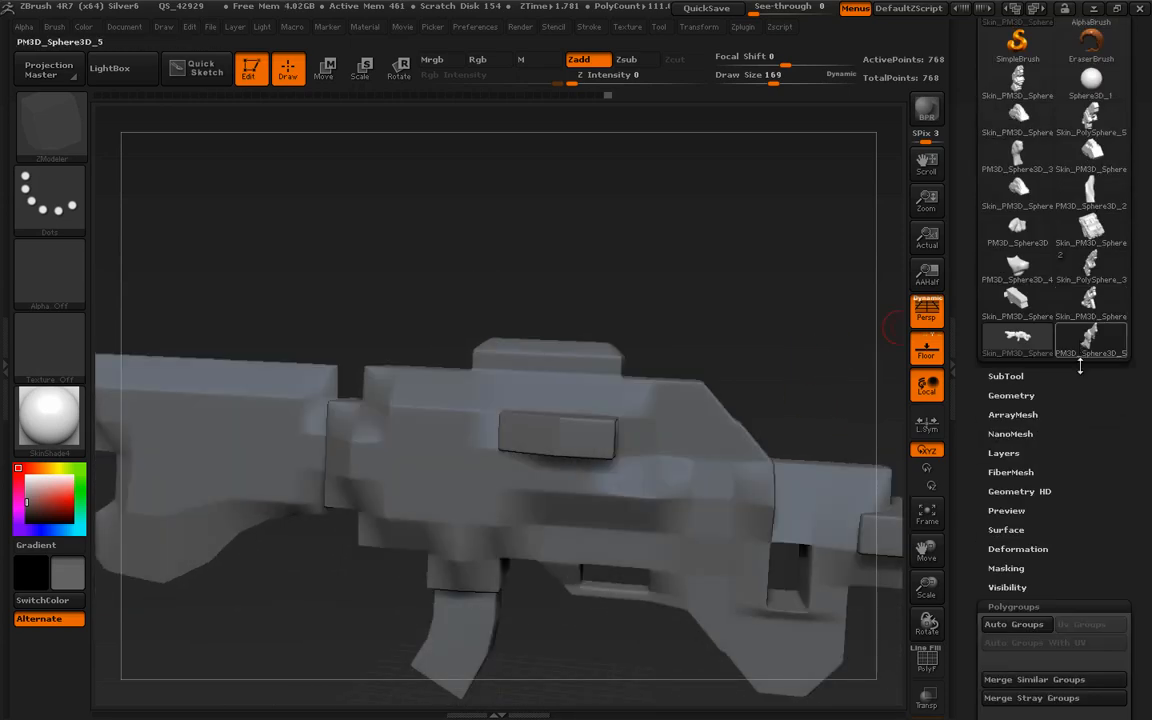
left_click(1090, 268)
left_click_drag(823, 411, 674, 321)
left_click(1008, 374)
left_click(1062, 128)
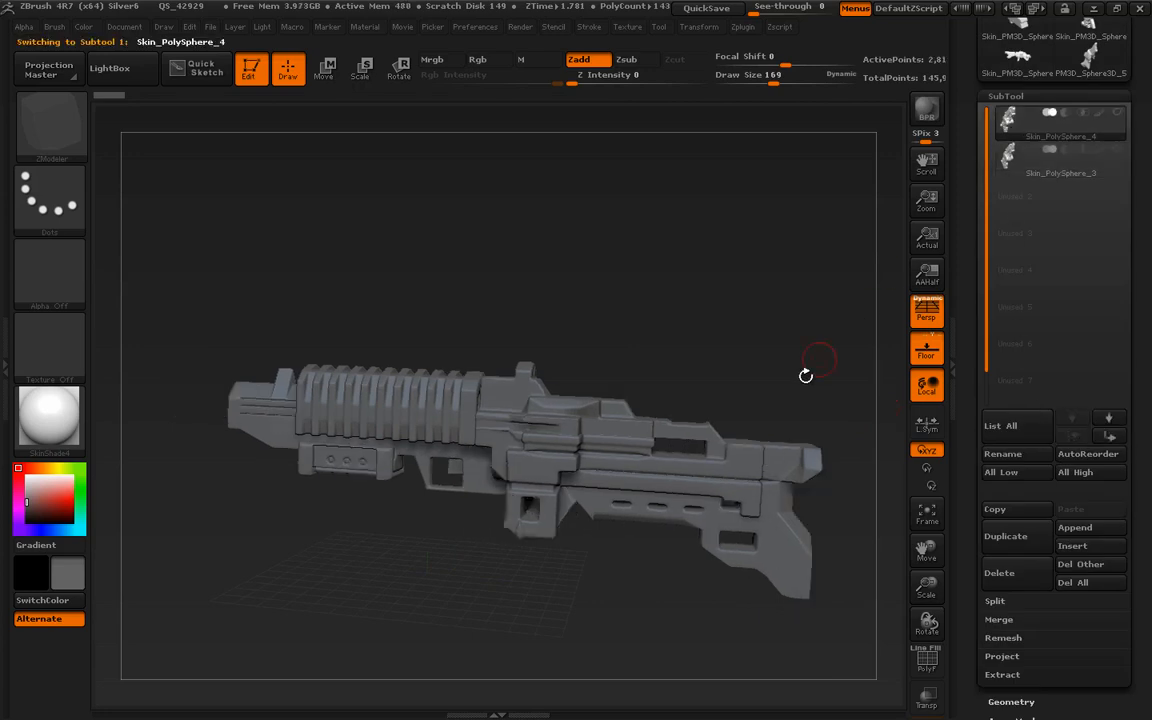
left_click_drag(807, 373, 820, 362)
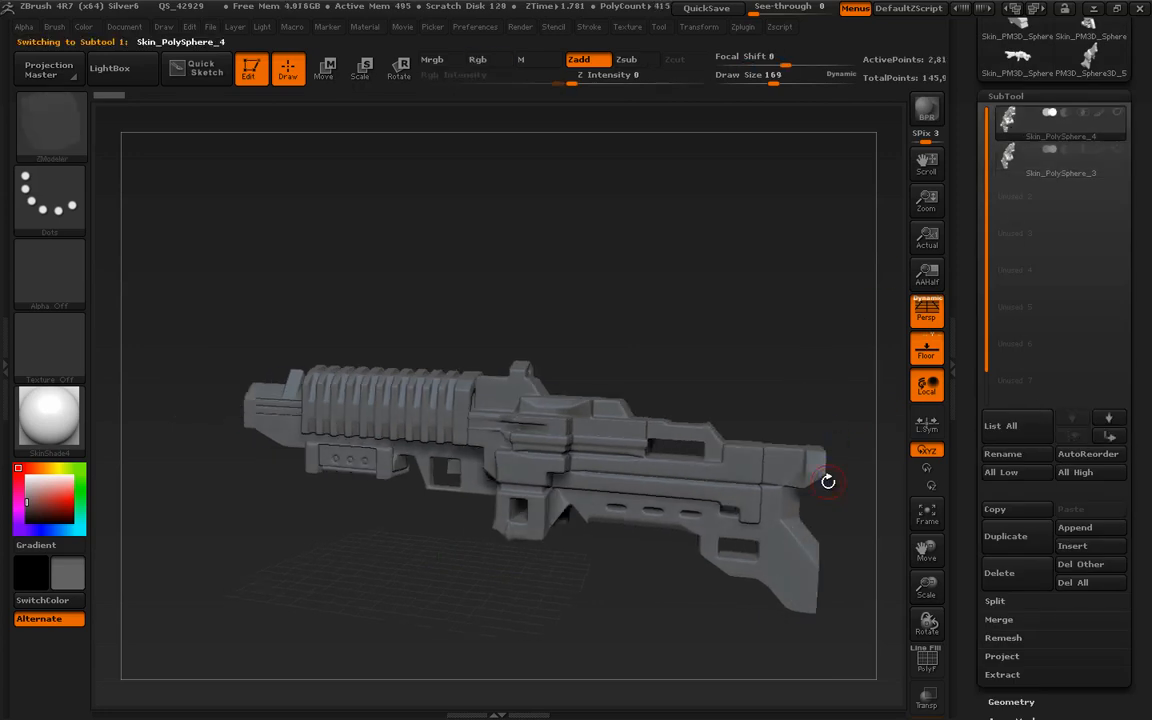
left_click_drag(828, 481, 752, 604)
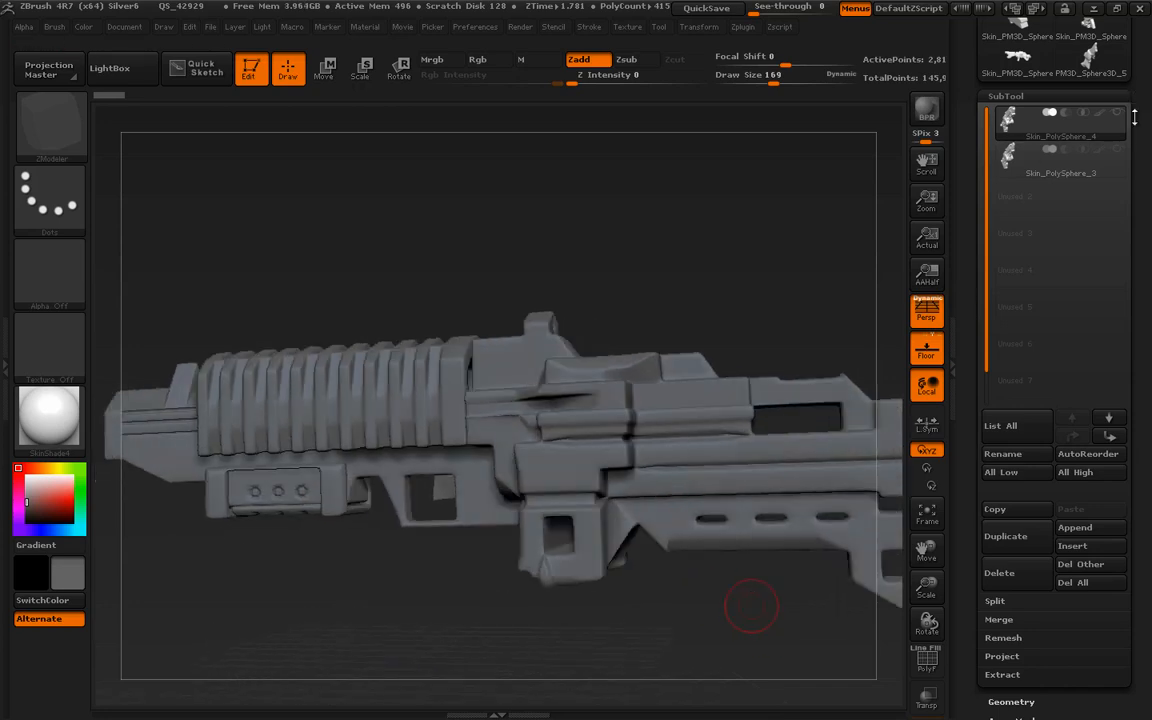
Return to the Skin_PM3D_Sphere3D_9 rifle blockout and examine its shapes and openings from several sides.
left_click_drag(1135, 97, 1135, 131)
left_click(1094, 95)
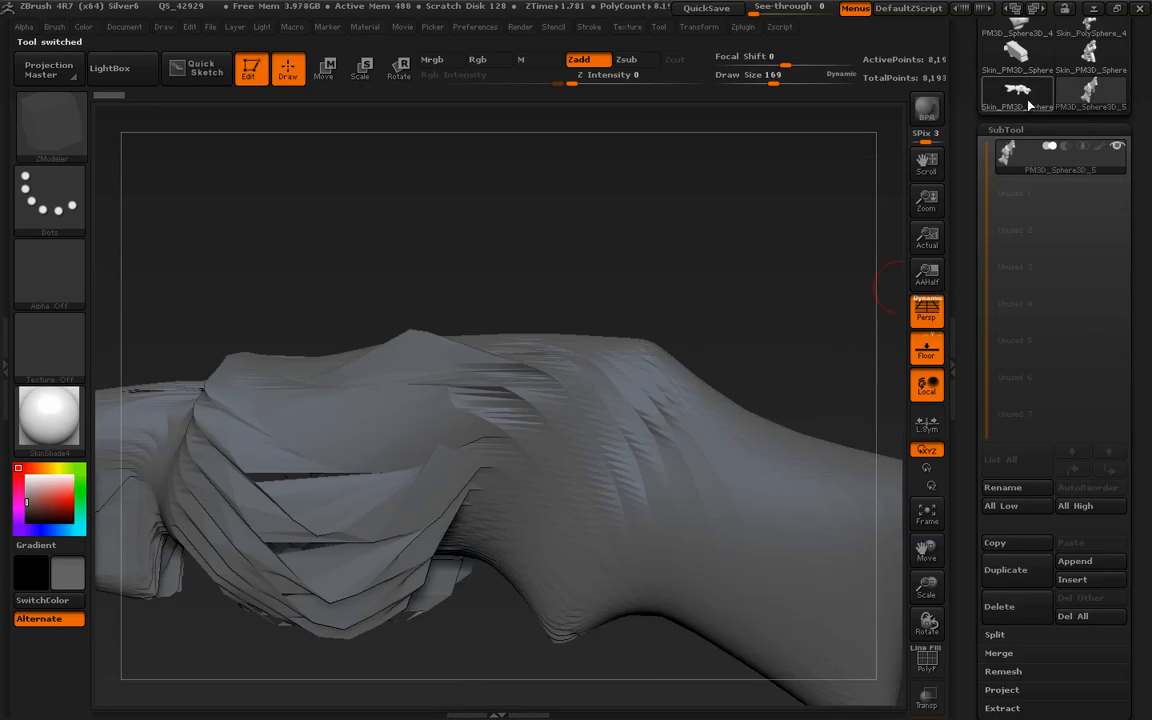
left_click(1025, 108)
left_click_drag(820, 325, 823, 449)
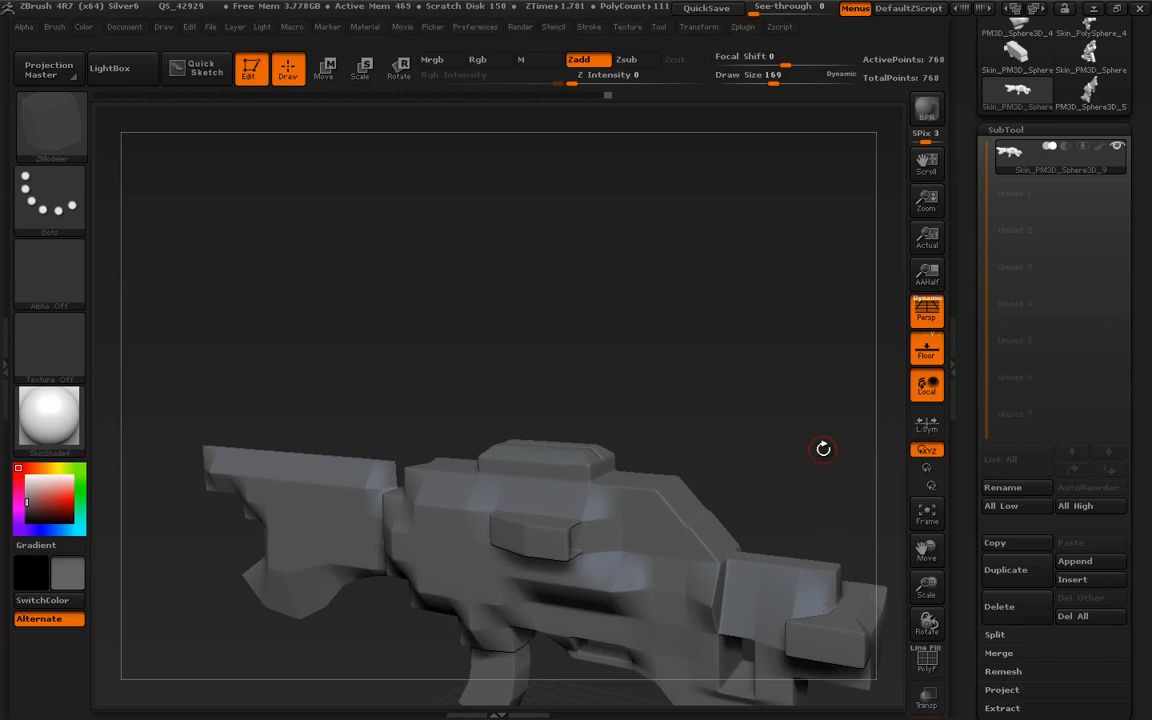
left_click_drag(788, 526, 817, 430)
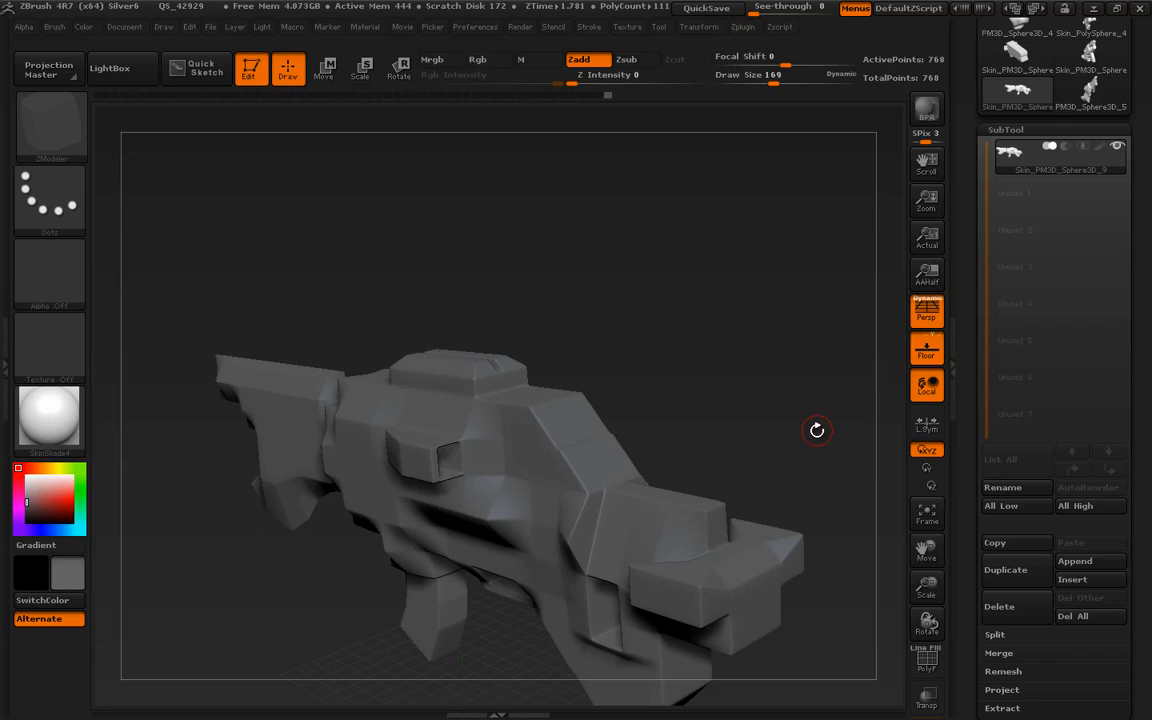
left_click_drag(790, 430, 856, 355)
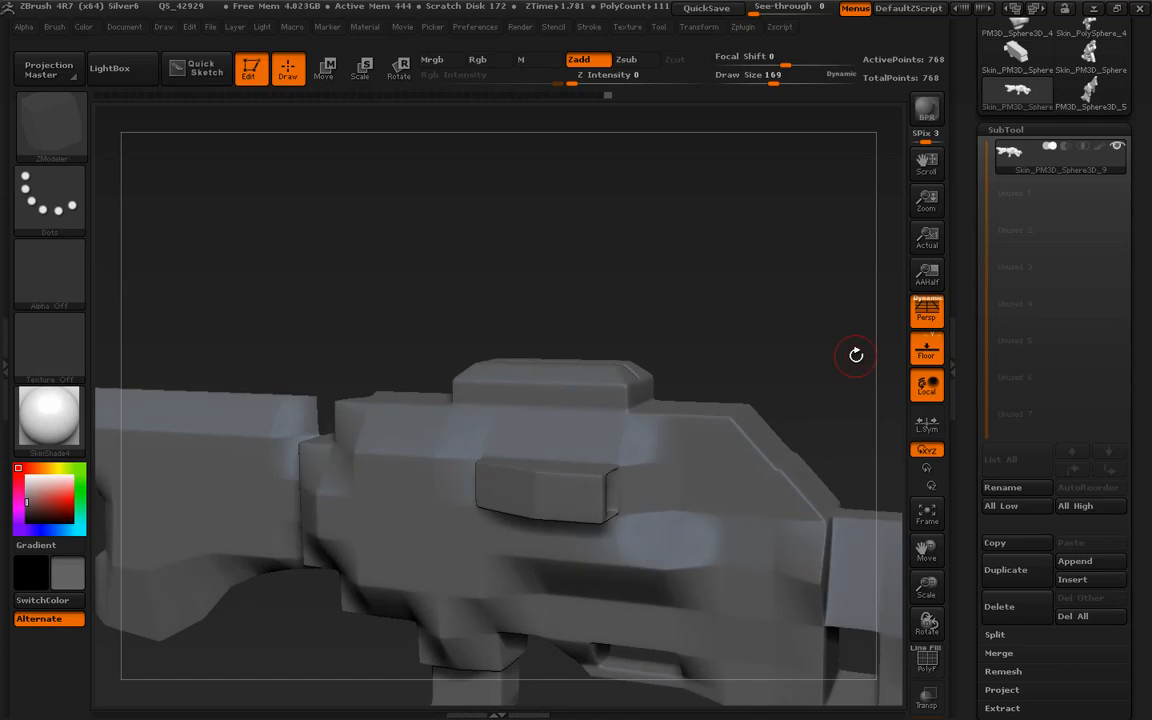
left_click_drag(815, 388, 800, 296, "alt")
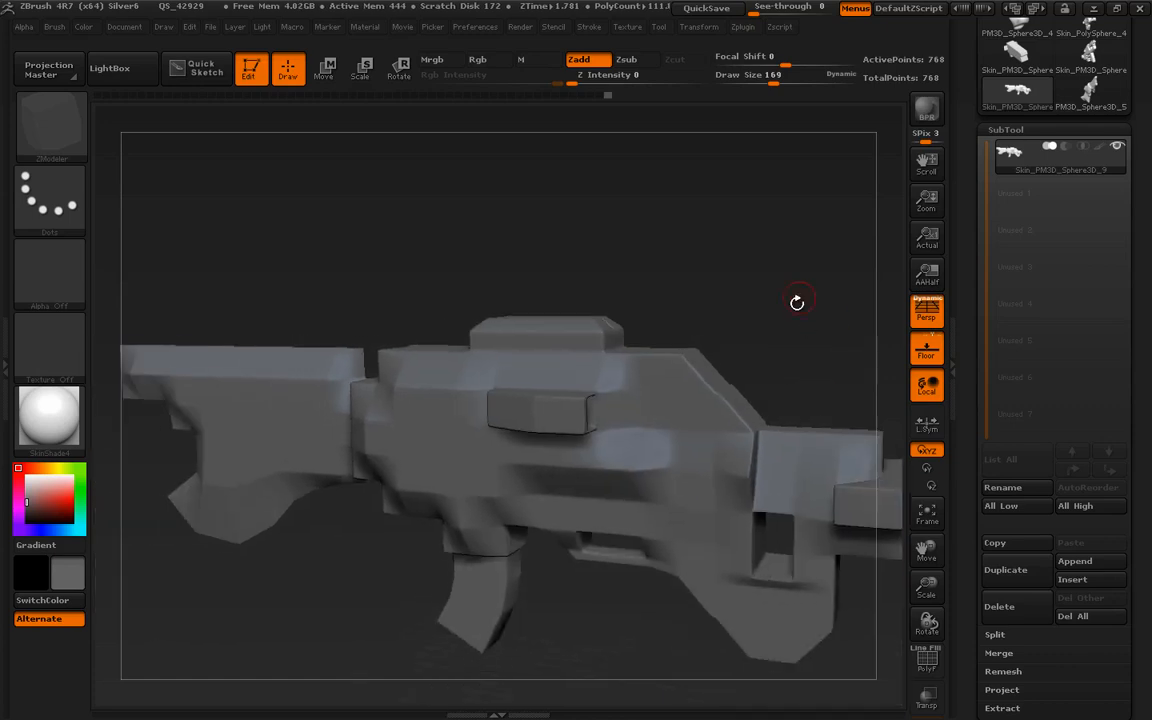
left_click_drag(776, 402, 799, 355, "alt")
Apply Dynamic Subdiv to the rifle blockout and show the polyframe to check the subdivided mesh.
left_click(1005, 129)
left_click(1010, 149)
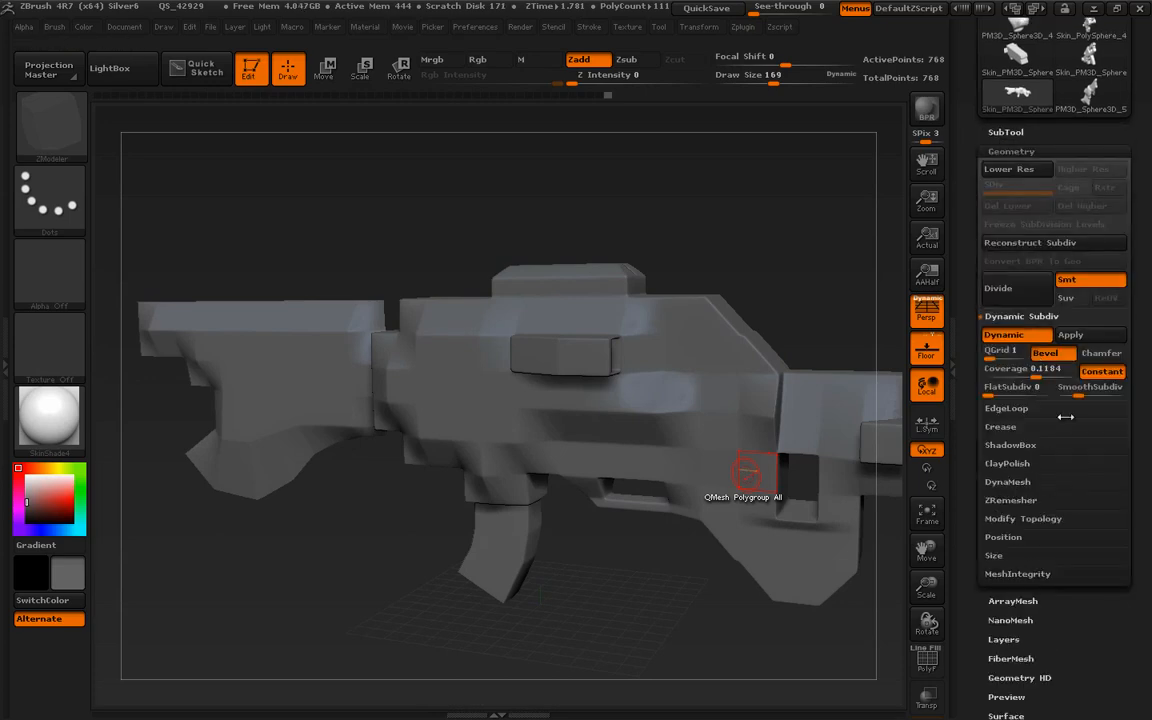
left_click(1070, 335)
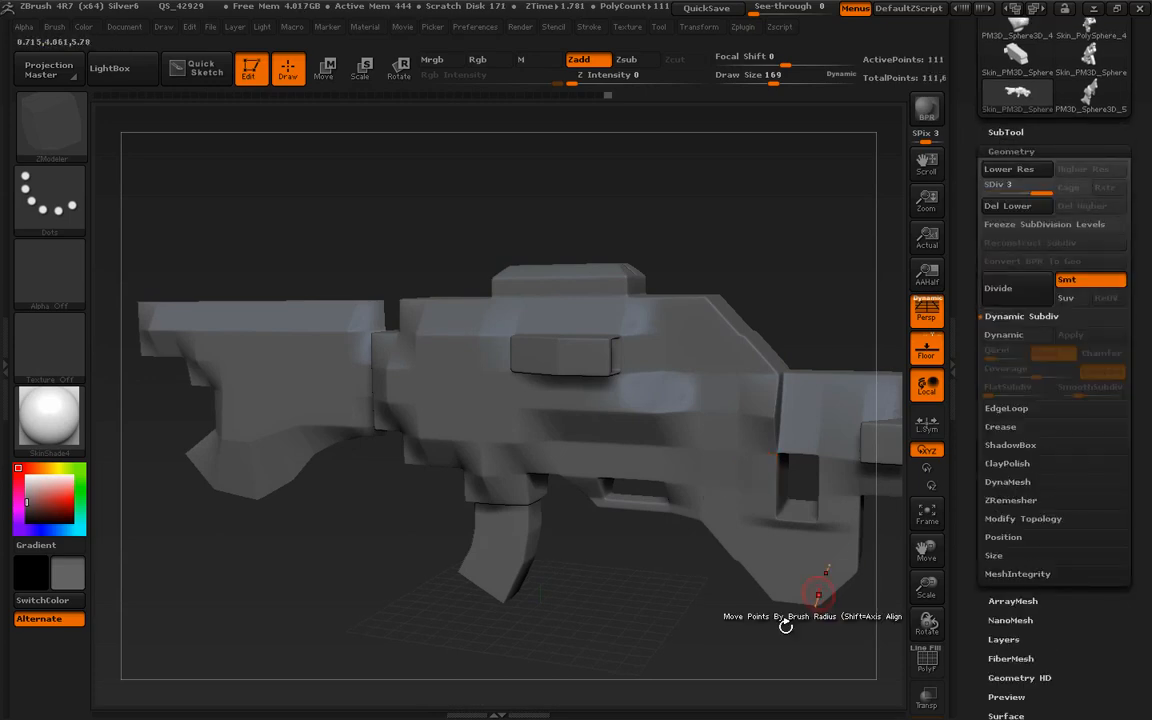
left_click_drag(720, 658, 746, 651)
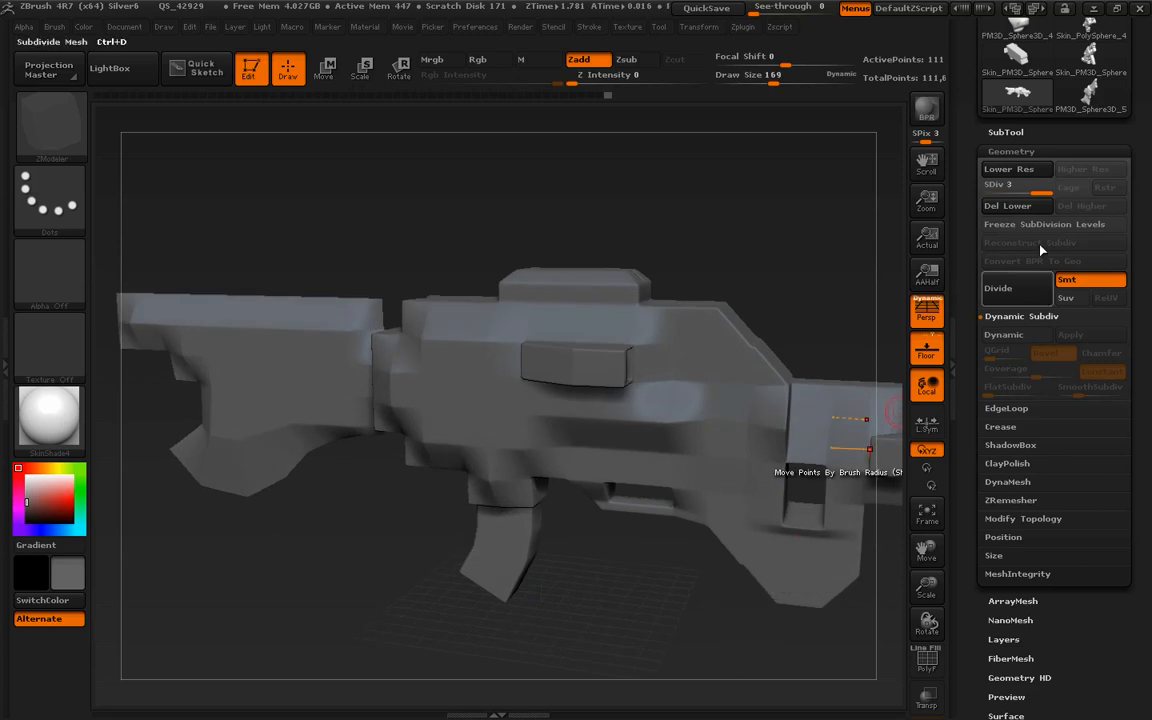
mouse_move(885, 250)
left_mouse_down()
mouse_move(848, 278)
mouse_move(868, 239)
left_mouse_up()
key("shift+f")
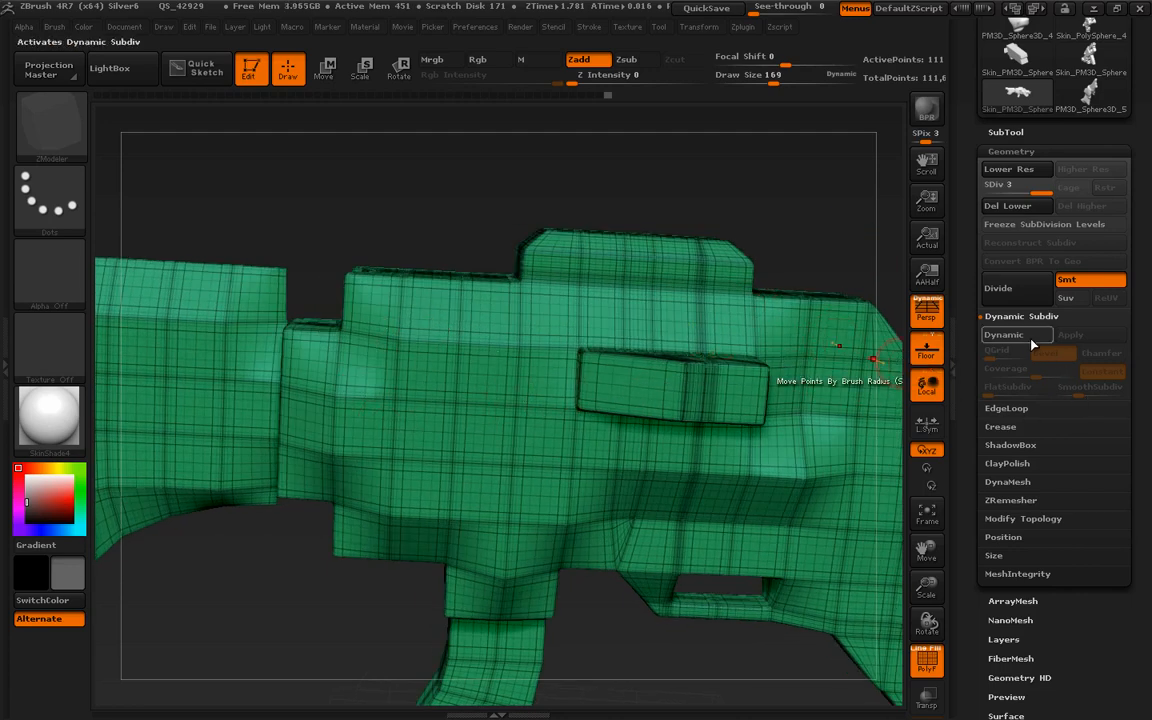
left_click_drag(822, 245, 782, 301)
Switch to the detailed Skin_PolySphere_4 rifle and hide its polyframe.
left_click_drag(1138, 140, 1138, 212)
left_click(1092, 100)
left_click_drag(675, 310, 838, 188, "alt")
key("shift+f")
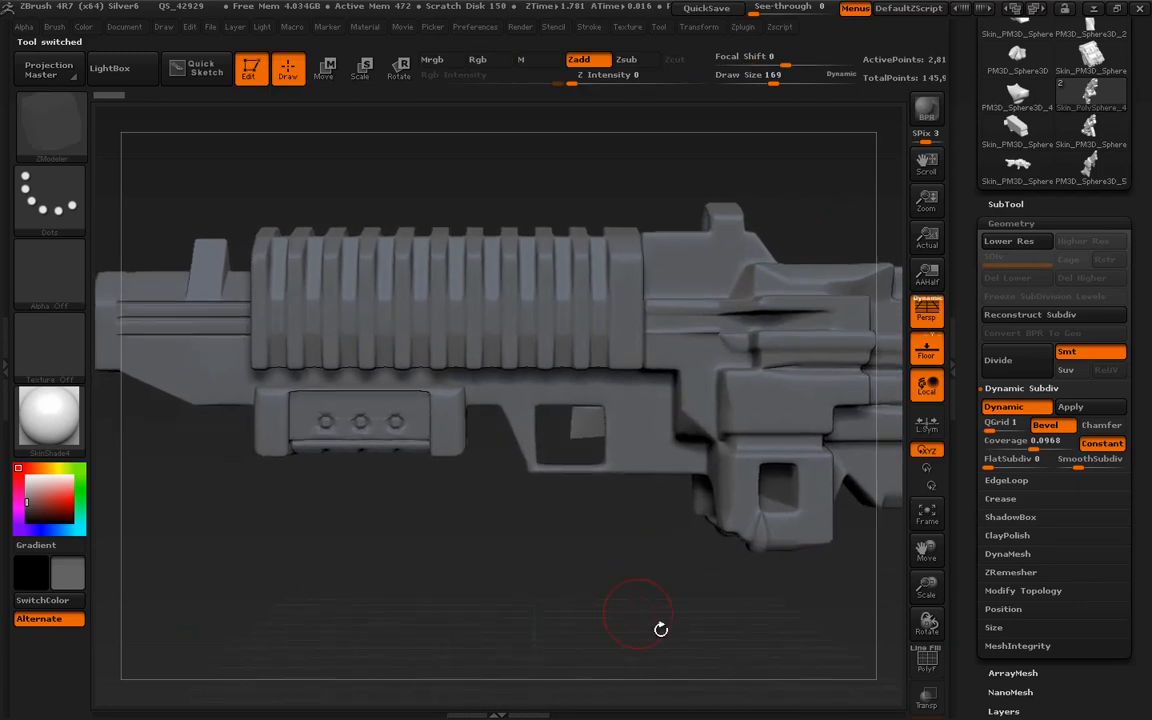
Choose the IMM Gun insert brush and turn off Dynamic Subdiv for the detailed rifle.
left_click(62, 128)
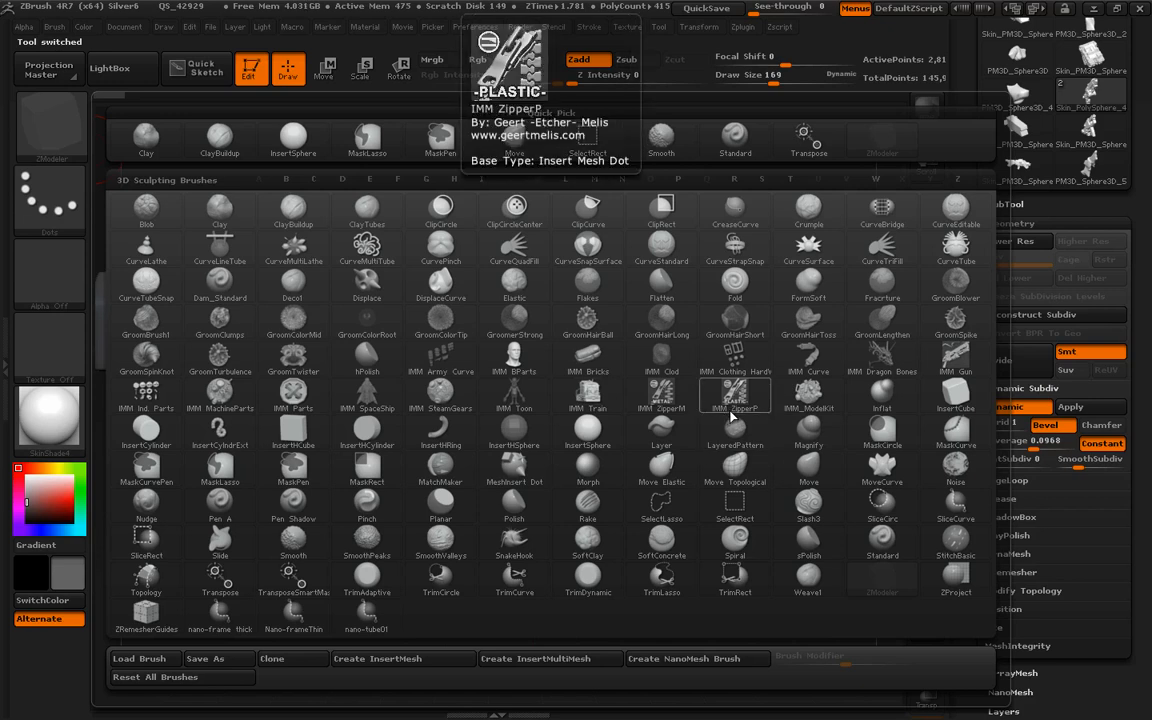
left_click(945, 365)
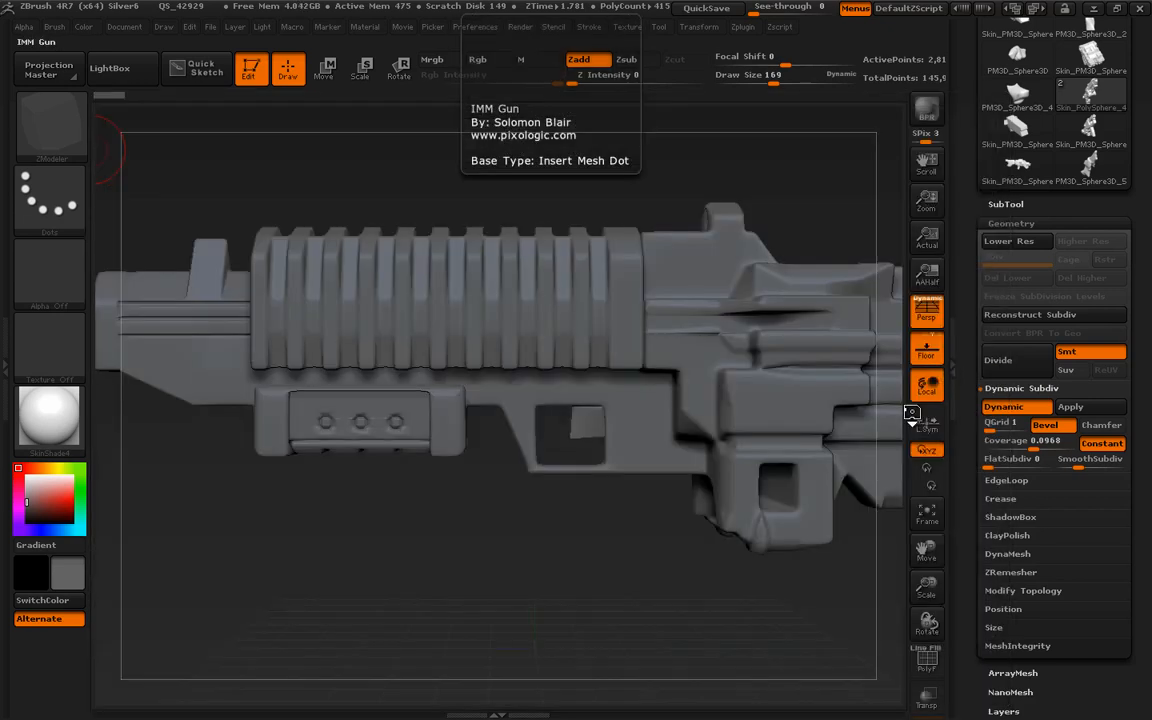
left_click(1003, 406)
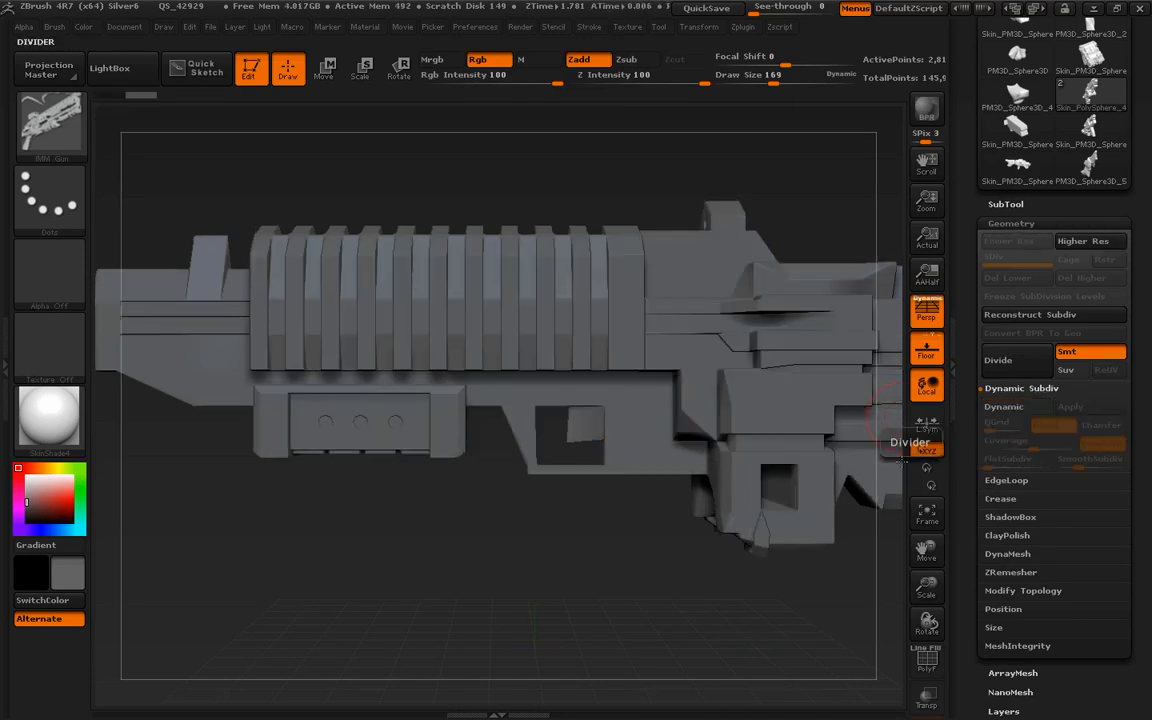
Turn Dynamic Subdiv on for the detailed rifle and apply it as real subdivision levels.
left_click(1025, 388)
left_click(1021, 388)
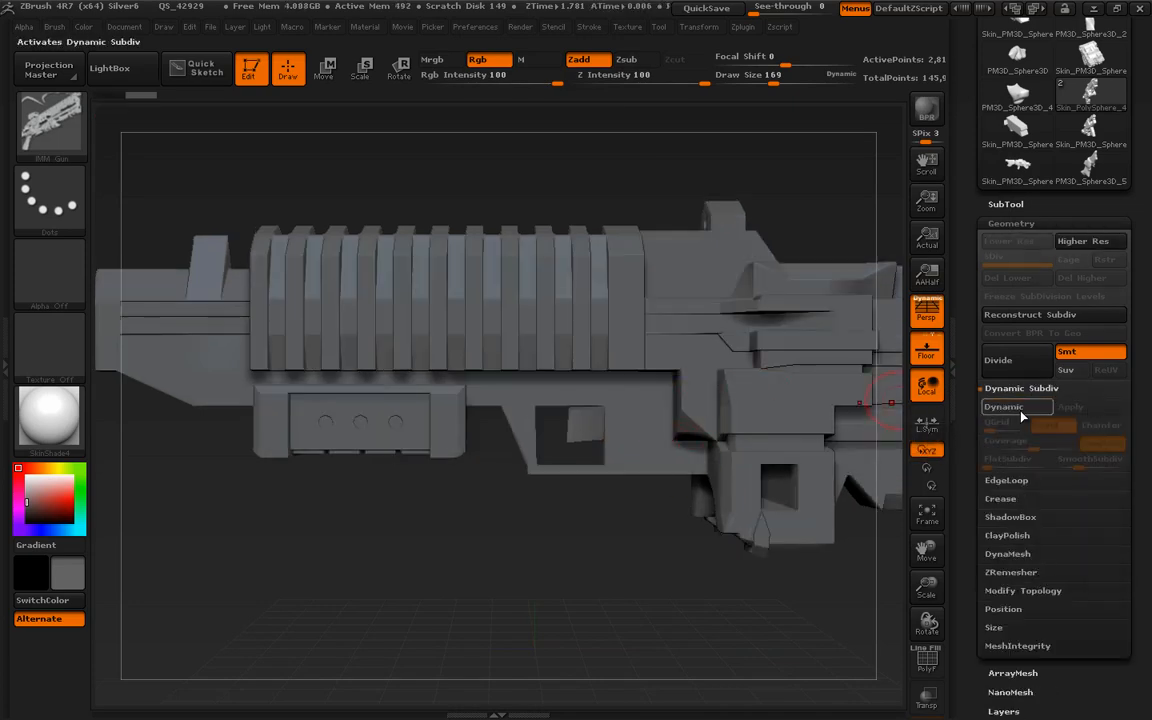
left_click(1003, 406)
left_click(1083, 412)
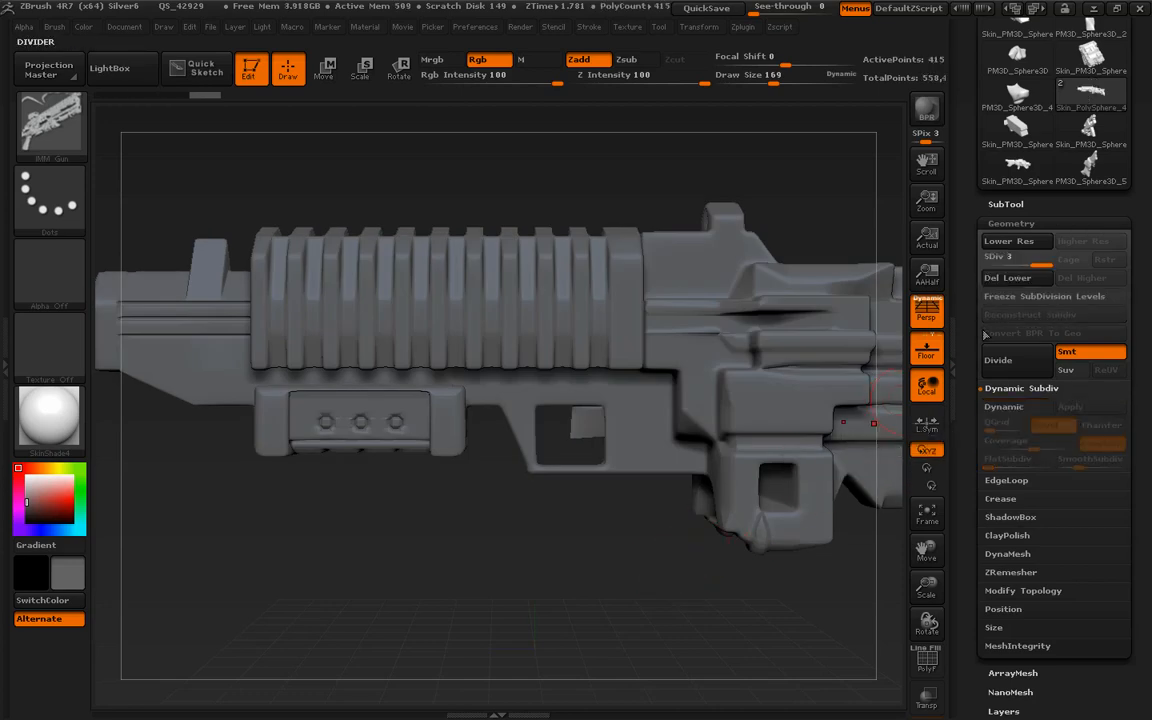
Set the rifle's SDiv to 2 and delete both the higher and lower subdivision levels.
left_click(1023, 265)
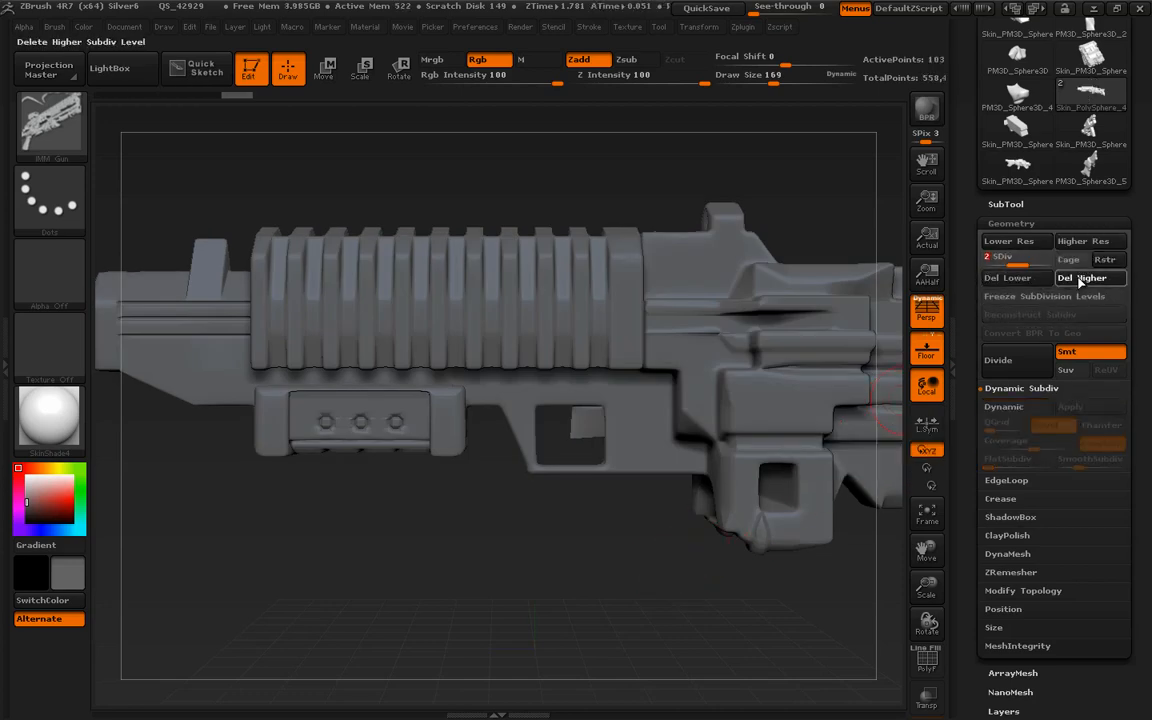
left_click(1081, 279)
left_click(1020, 279)
Choose the B 13 part from the IMM Gun insert meshes for the barrel-side details.
mouse_move(617, 523)
left_mouse_down("alt")
mouse_move(643, 553)
mouse_move(578, 476)
left_mouse_up("alt")
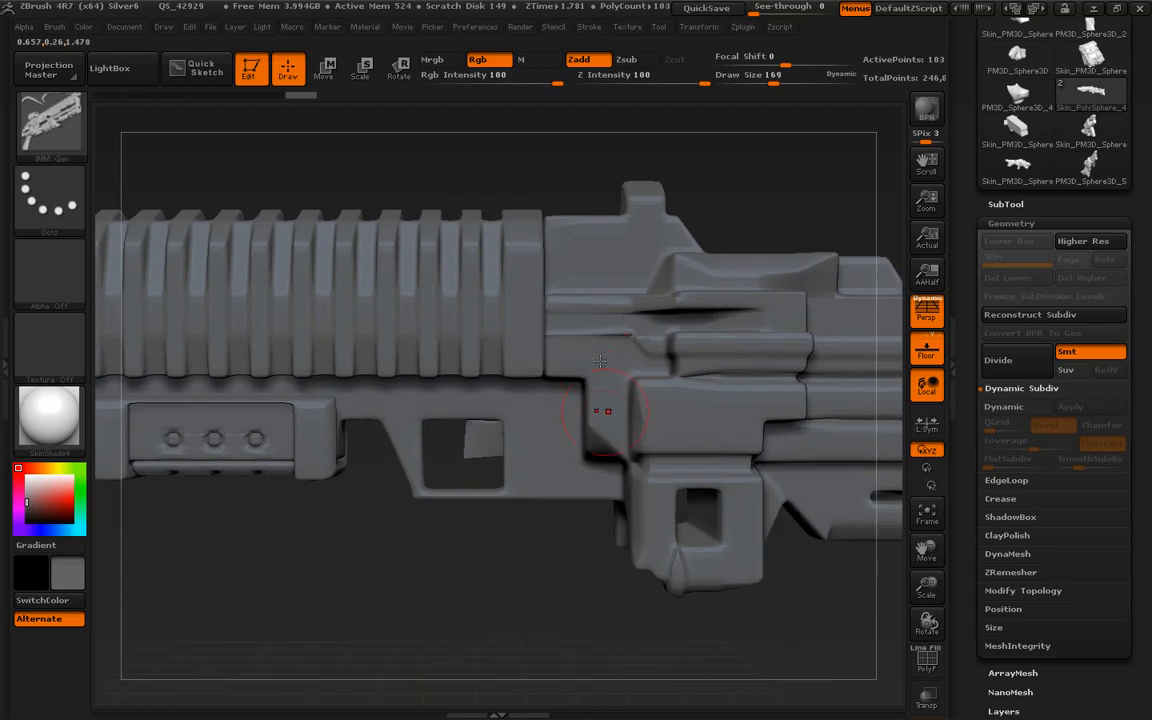
key("space")
key("m")
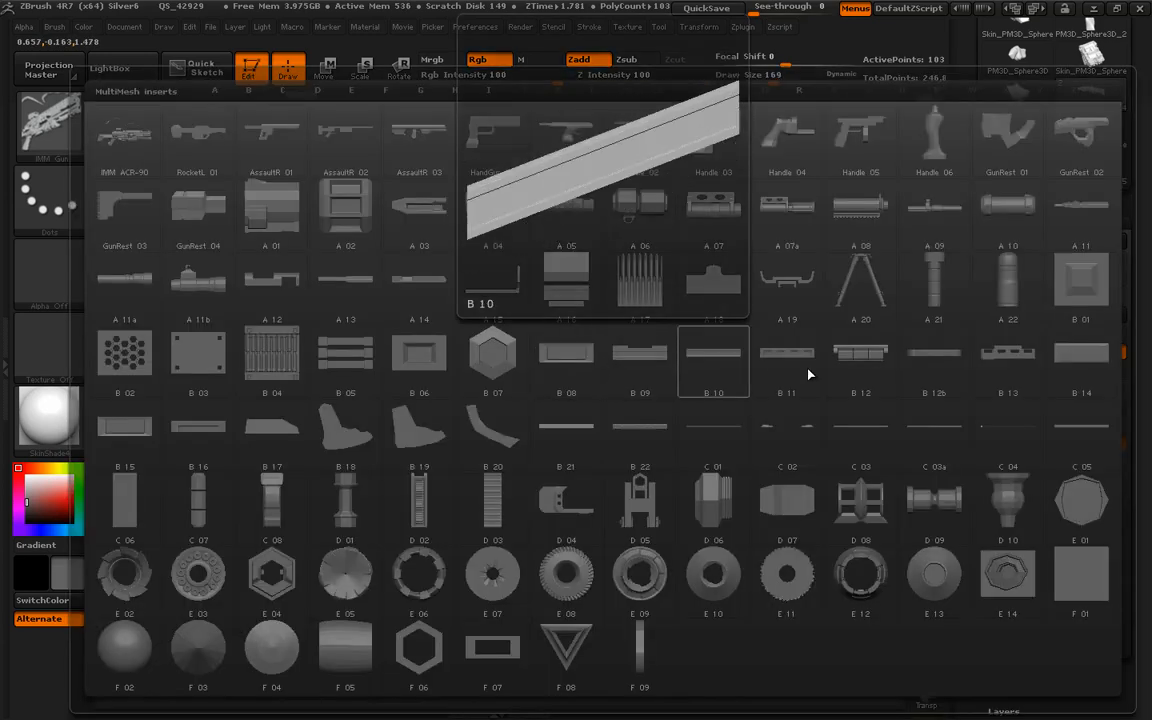
left_click(1013, 360)
left_click_drag(628, 593, 662, 493)
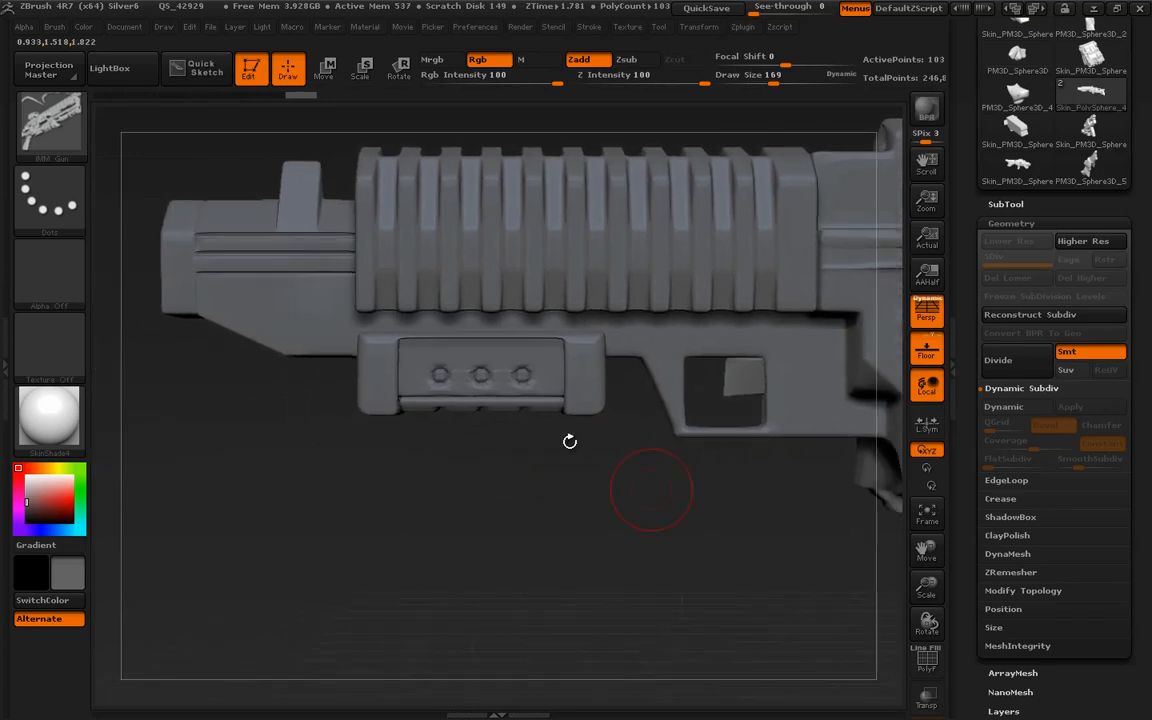
Try to place the B 13 part on the side panel below the ribbed shroud and reposition it.
left_click_drag(499, 345, 517, 230)
left_click_drag(603, 468, 588, 341)
key("w")
left_click_drag(488, 261, 489, 270)
left_click_drag(650, 207, 622, 483)
left_click(622, 483, "ctrl")
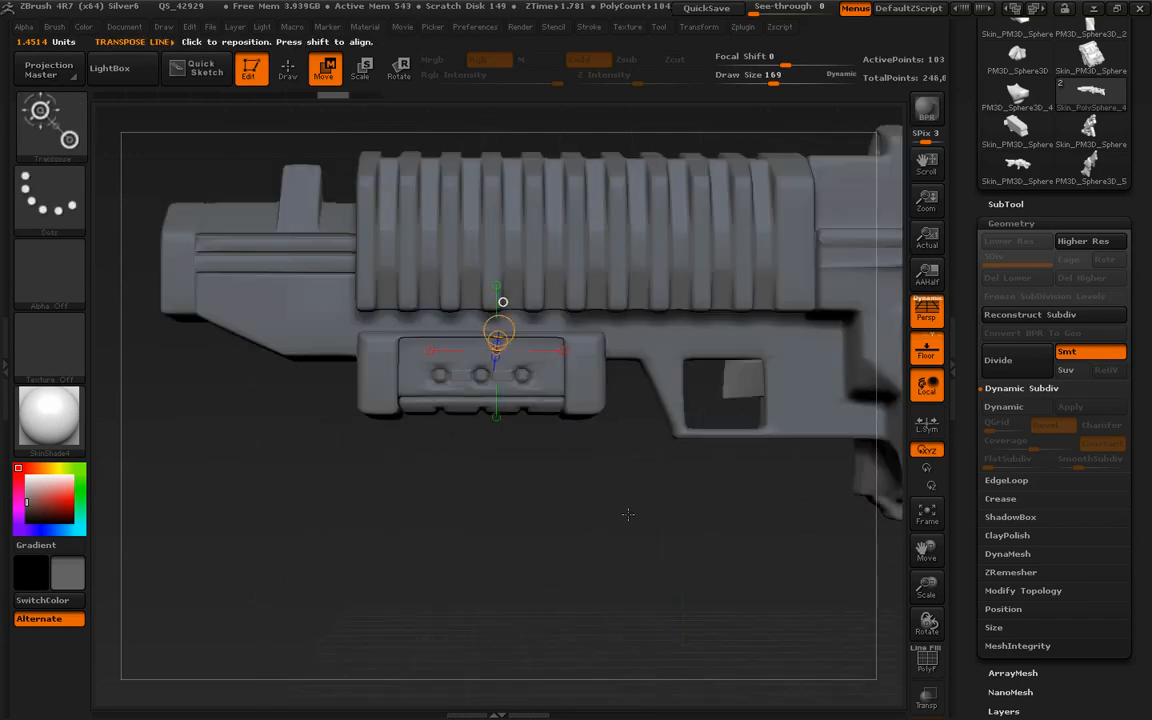
Insert the B 13 part on the side panel below the ribbed shroud and nudge it upward with perspective turned off.
key("q")
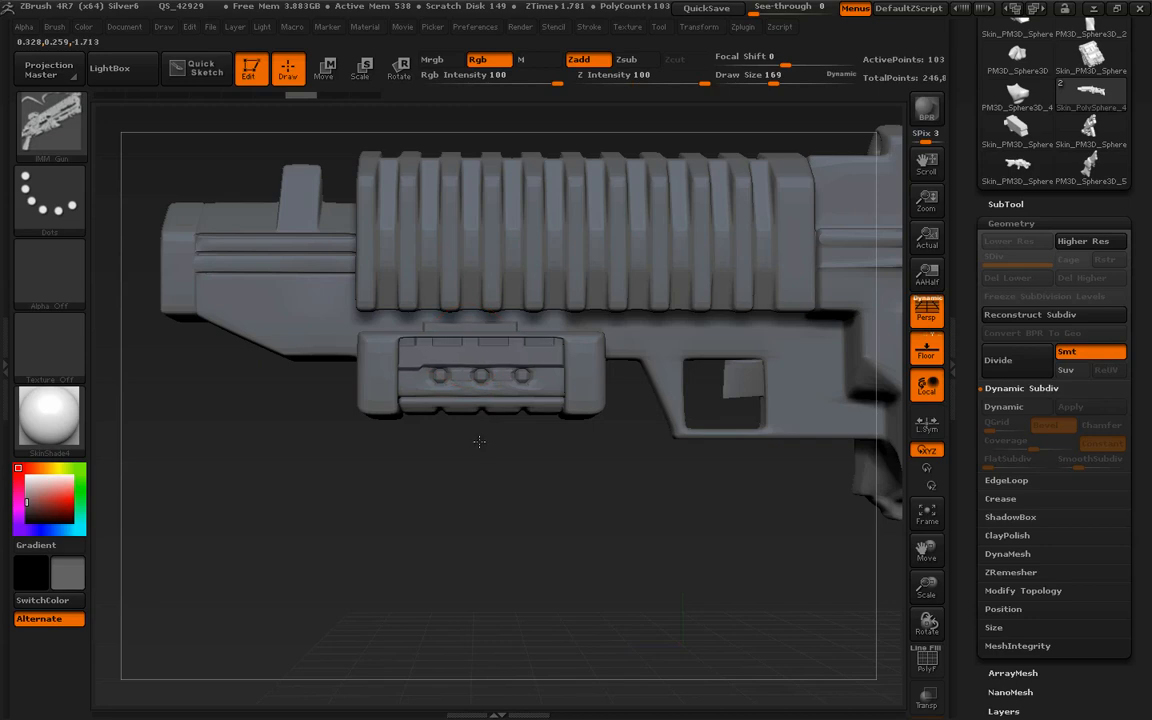
left_click_drag(480, 450, 482, 458)
key("w")
left_click_drag(541, 357, 541, 478, "shift")
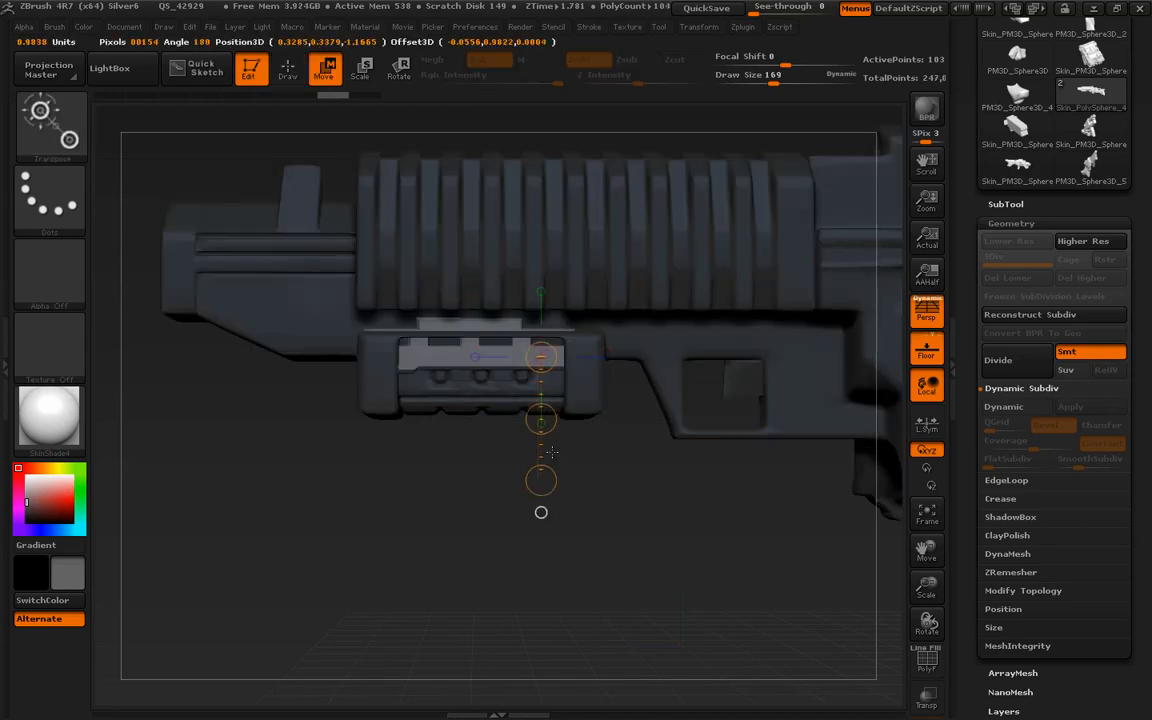
left_click(920, 323)
left_click_drag(540, 424, 541, 403)
key("q")
left_click_drag(690, 519, 722, 560, "ctrl")
Insert a narrow toothed strip from the IMM Gun meshes into the long side groove behind the magazine block.
left_click_drag(740, 568, 750, 531, "alt")
mouse_move(750, 531)
left_mouse_down("alt")
mouse_move(589, 581)
mouse_move(730, 597)
mouse_move(692, 592)
left_mouse_up("alt")
left_click_drag(440, 598, 783, 602, "alt")
left_click_drag(650, 597, 895, 572, "alt")
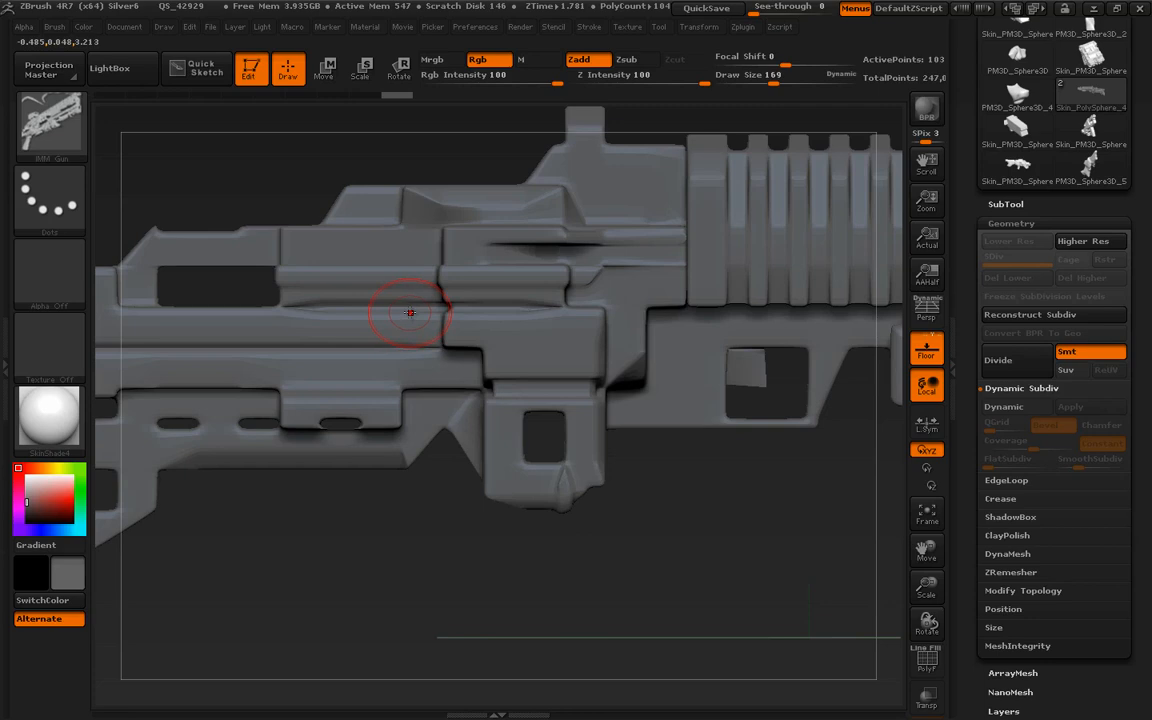
key("m")
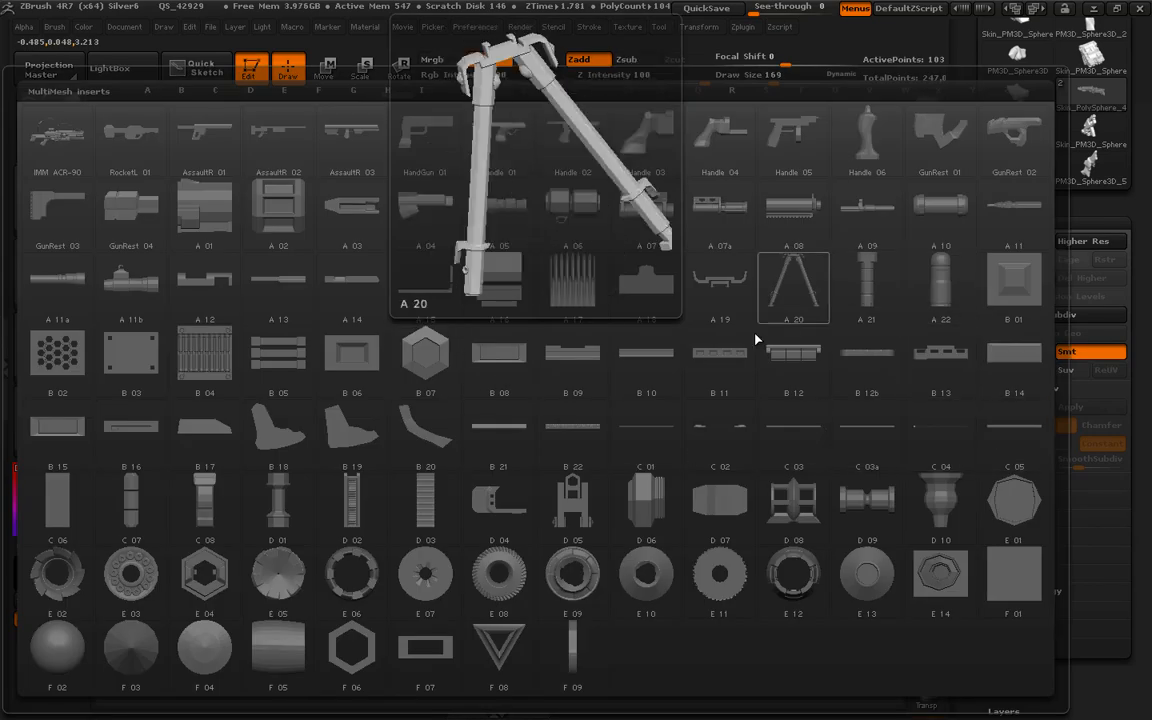
left_click(350, 513)
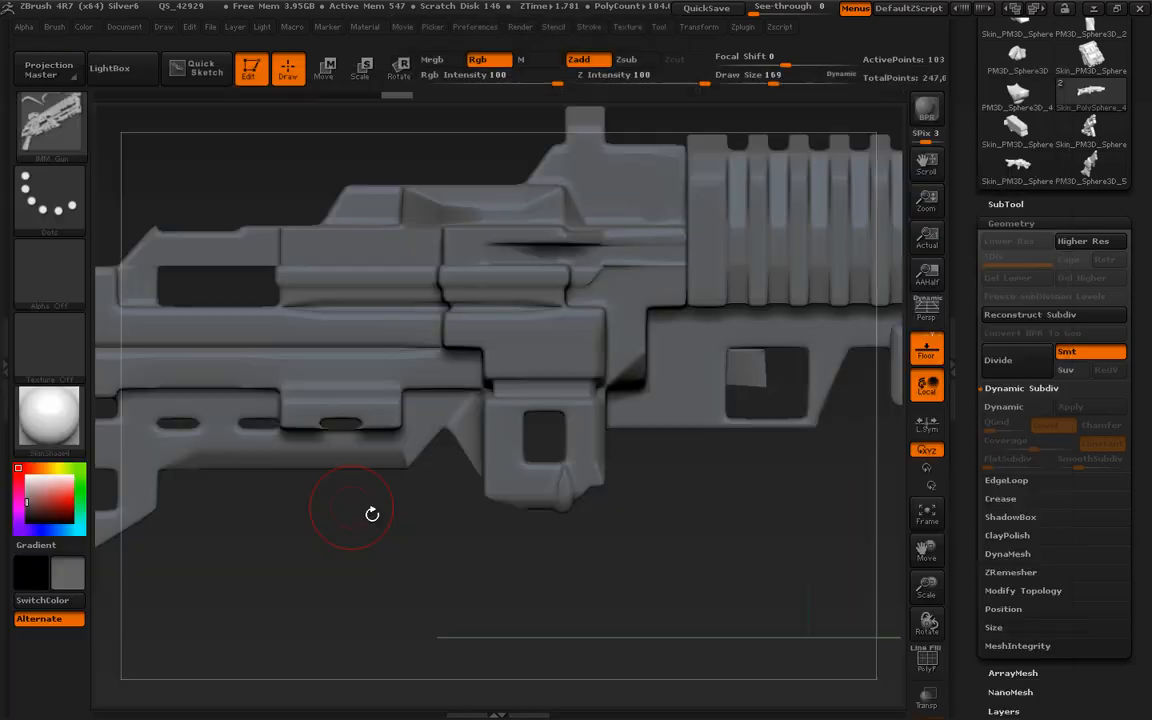
left_click_drag(393, 310, 435, 447)
Move the toothed strip so that it sits inside the side groove.
left_click_drag(453, 583, 476, 411)
key("w")
left_click_drag(381, 263, 386, 272)
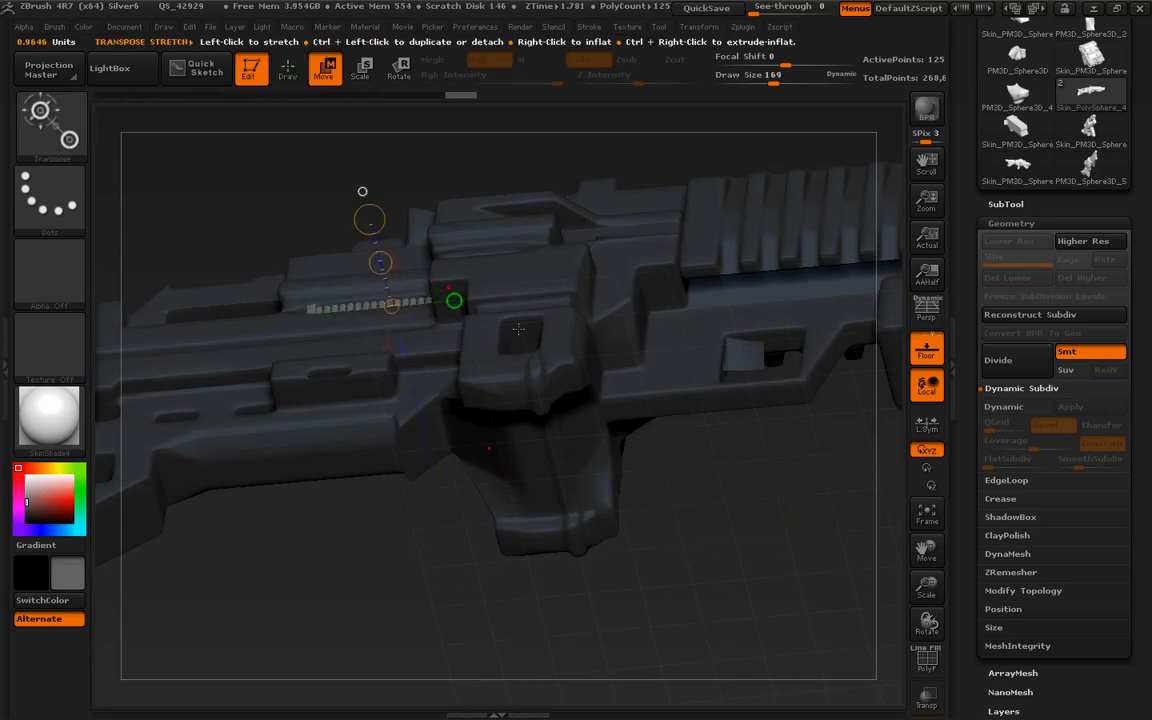
key("q")
mouse_move(702, 486)
left_mouse_down("shift")
mouse_move(764, 507)
mouse_move(785, 568)
mouse_move(776, 548)
mouse_move(688, 547)
left_mouse_up("shift")
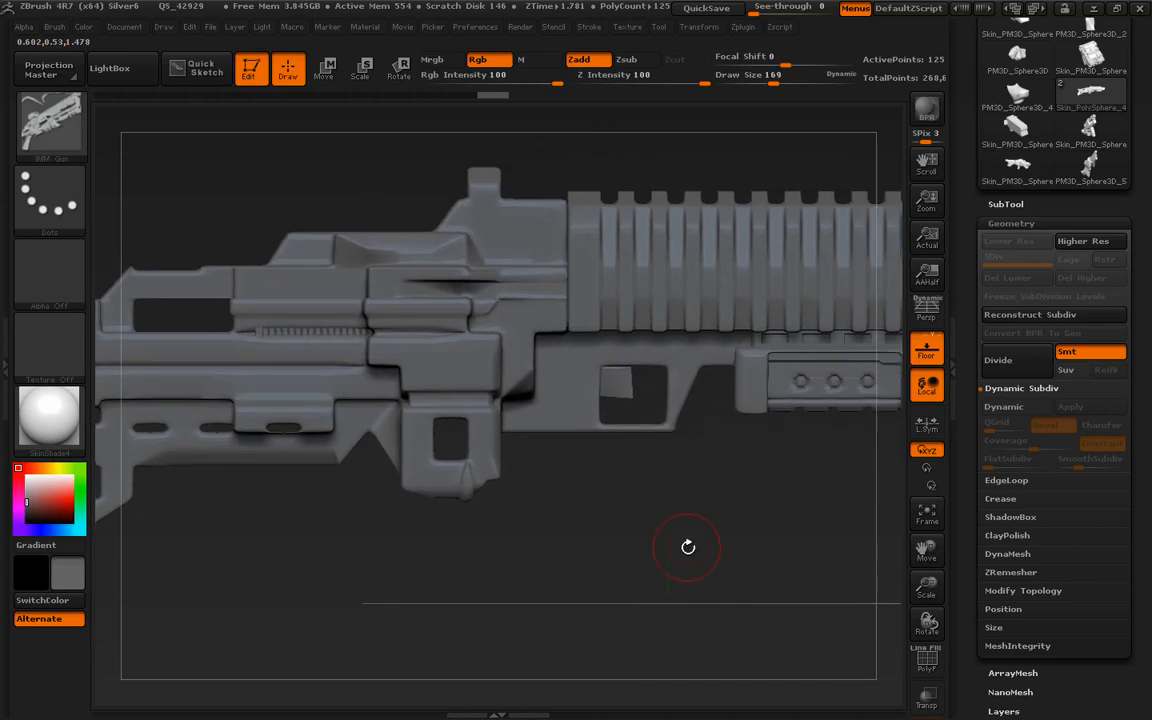
Quick-save the project with the rifle in side view.
left_click_drag(805, 524, 787, 548, "shift")
key("ctrl+s")
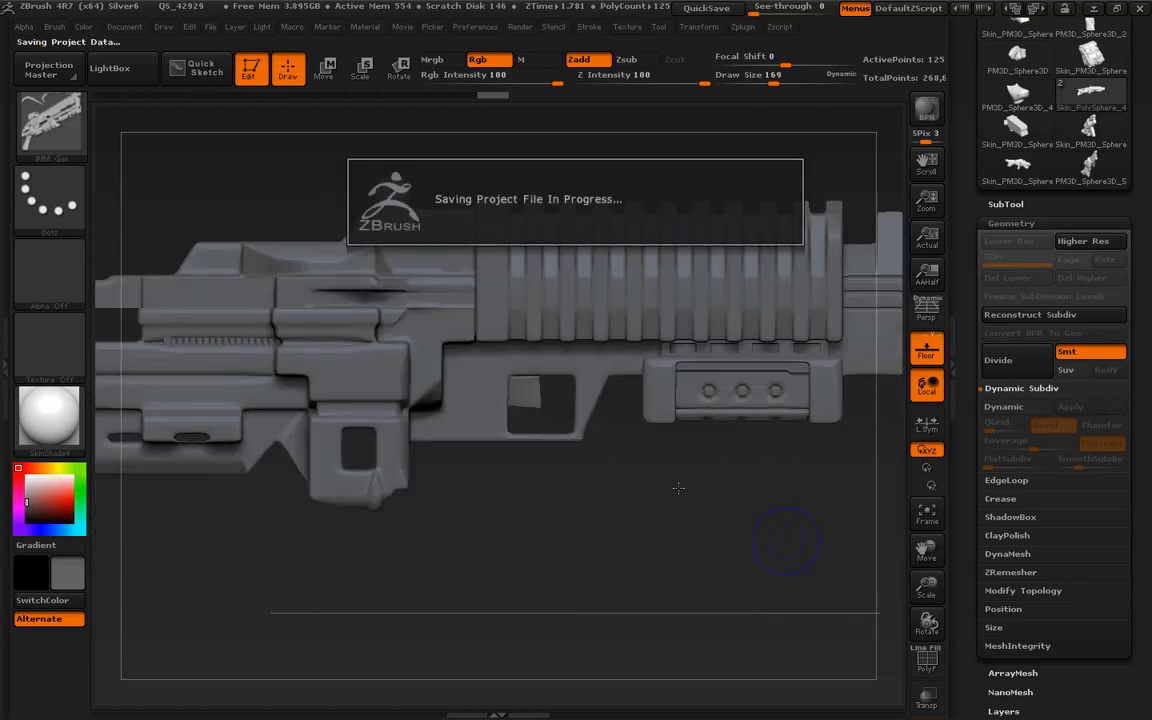
left_click_drag(685, 465, 691, 524)
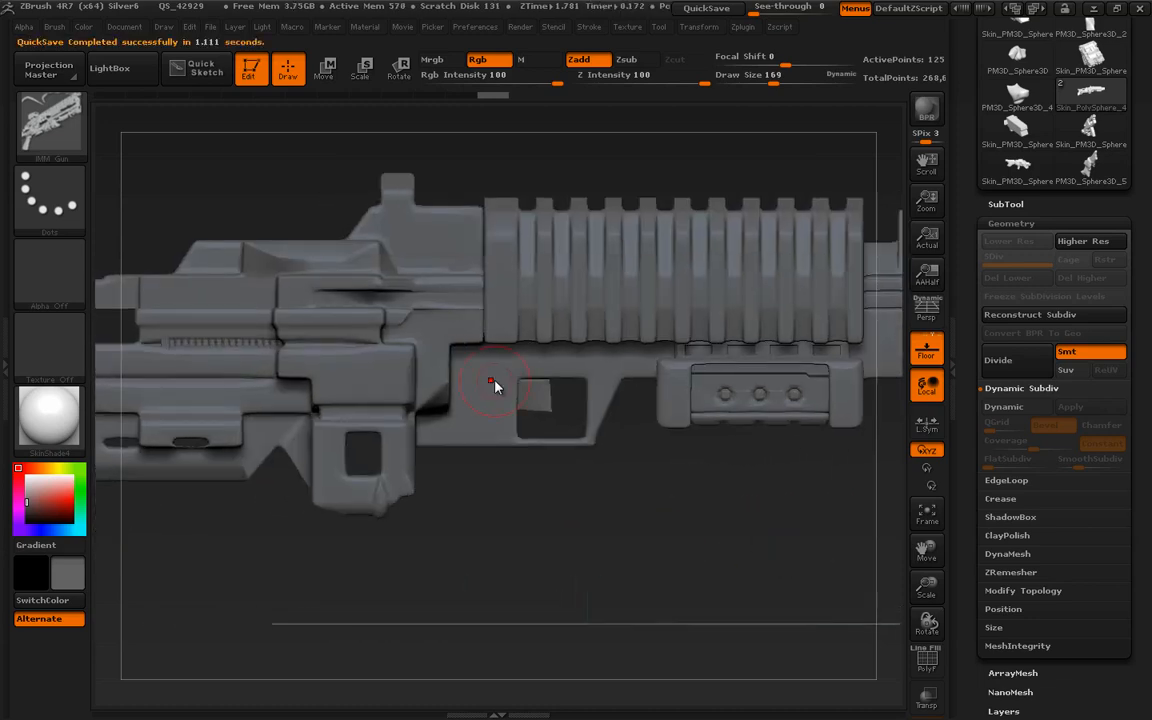
Insert the B 17 wedge-shaped part on the rifle's side near the square trigger guard opening.
key("m")
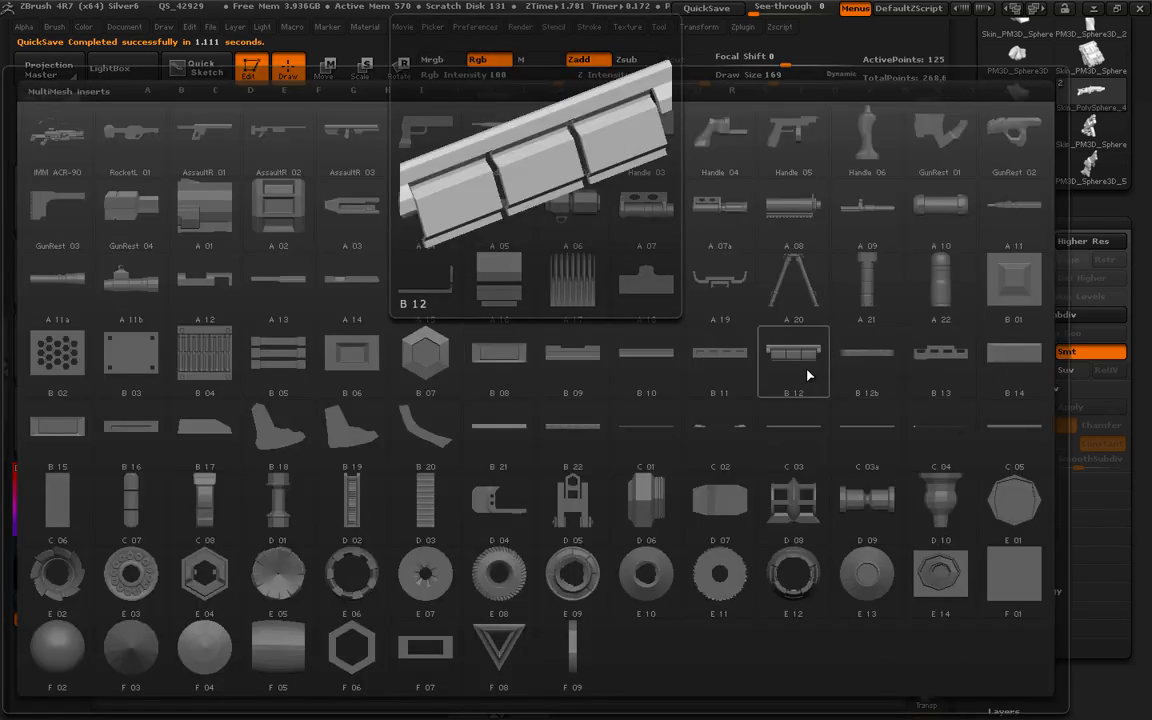
left_click(205, 432)
mouse_move(482, 372)
left_mouse_down()
mouse_move(488, 398)
mouse_move(435, 388)
mouse_move(418, 335)
mouse_move(492, 314)
mouse_move(615, 346)
mouse_move(517, 491)
mouse_move(484, 470)
left_mouse_up()
left_click_drag(660, 522, 603, 527)
left_click_drag(689, 506, 594, 514)
Align the inserted B 17 wedge panel with the rifle body using the transpose move and rotate lines.
key("w")
left_click_drag(435, 373, 234, 371)
left_click_drag(255, 487, 273, 485, "shift")
mouse_move(249, 387)
left_mouse_down()
mouse_move(234, 448)
mouse_move(250, 465)
mouse_move(332, 285)
mouse_move(248, 280)
left_mouse_up()
key("r")
left_click(314, 387)
Fit the B 17 wedge panel into the body just above the trigger guard opening with transpose moves.
key("w")
left_click_drag(294, 391, 520, 392)
left_click_drag(663, 419, 815, 422)
left_click_drag(385, 411, 418, 566)
left_click_drag(414, 481, 406, 439)
mouse_move(603, 506)
left_mouse_down()
mouse_move(604, 495)
mouse_move(465, 437)
mouse_move(442, 404)
mouse_move(386, 219)
left_mouse_up()
left_click_drag(385, 330, 390, 359)
Duplicate the wedge panel and place the copy just below the original.
left_click_drag(482, 311, 627, 537)
left_click_drag(520, 410, 630, 609)
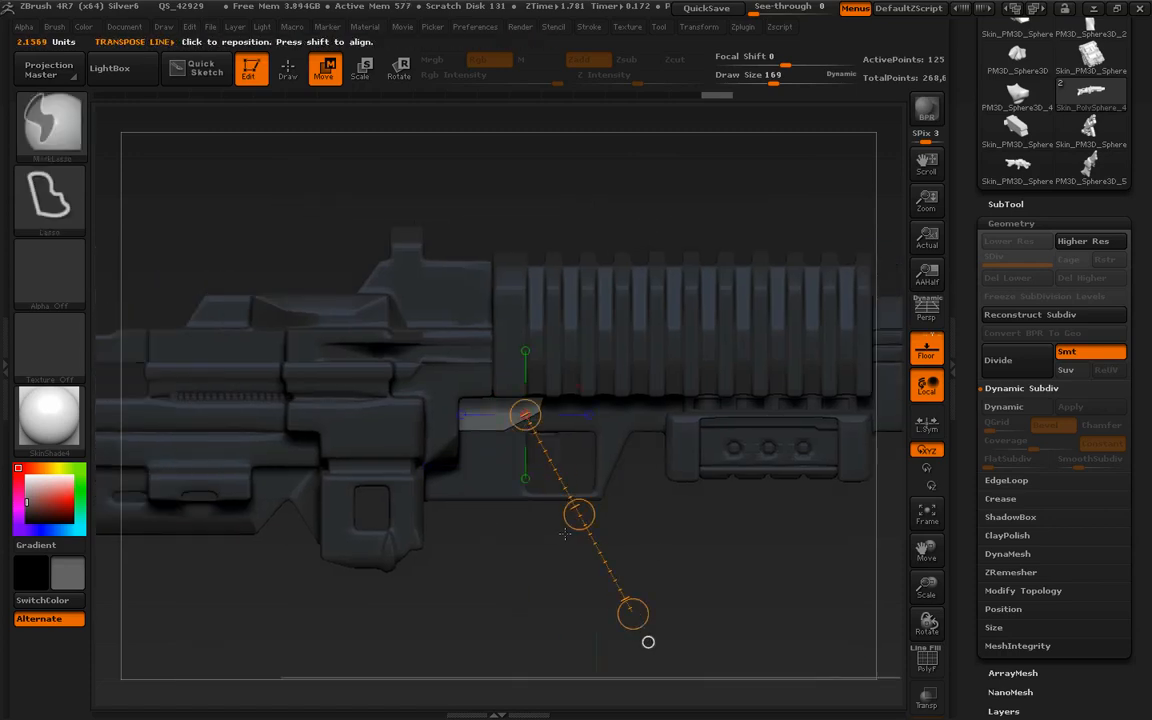
mouse_move(578, 514)
left_mouse_down()
mouse_move(727, 511)
mouse_move(545, 525)
mouse_move(492, 514)
mouse_move(530, 559)
mouse_move(538, 550)
left_mouse_up()
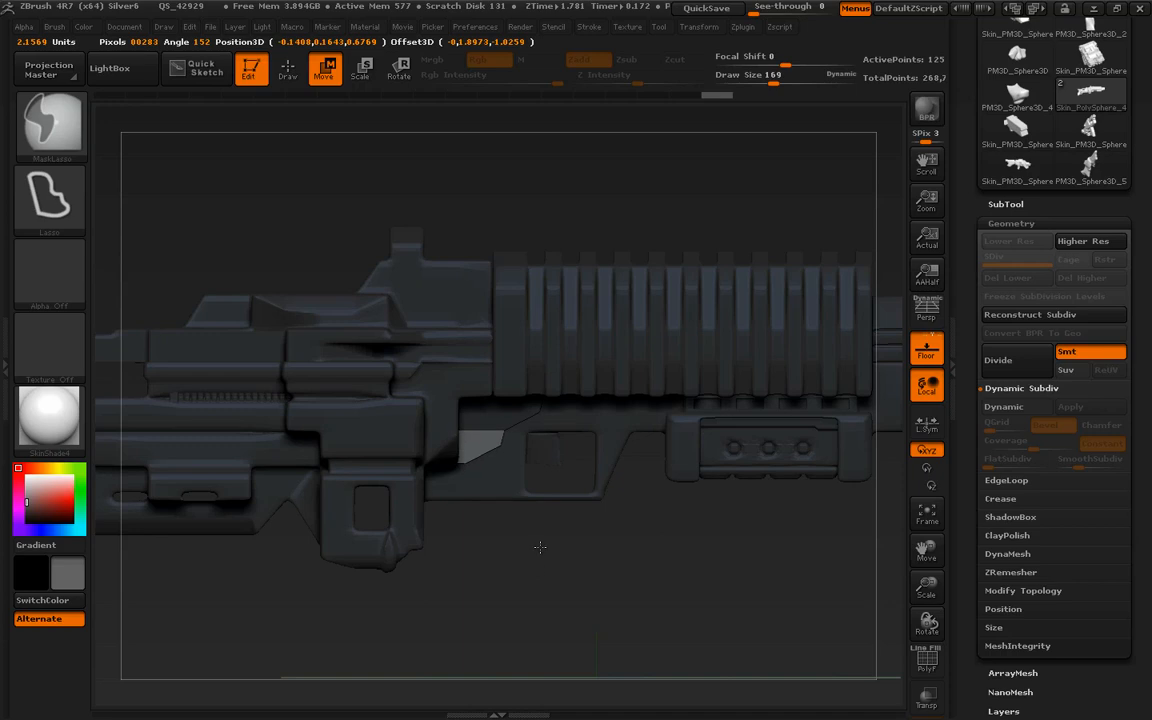
mouse_move(706, 543)
left_mouse_down()
mouse_move(686, 548)
mouse_move(707, 561)
mouse_move(670, 524)
left_mouse_up()
Duplicate the wedge panel toward the rear of the rifle and adjust the copy across the rifle's width.
left_click_drag(553, 468, 418, 361, "ctrl")
left_click_drag(537, 249, 614, 285)
left_click(502, 361)
left_click(481, 355)
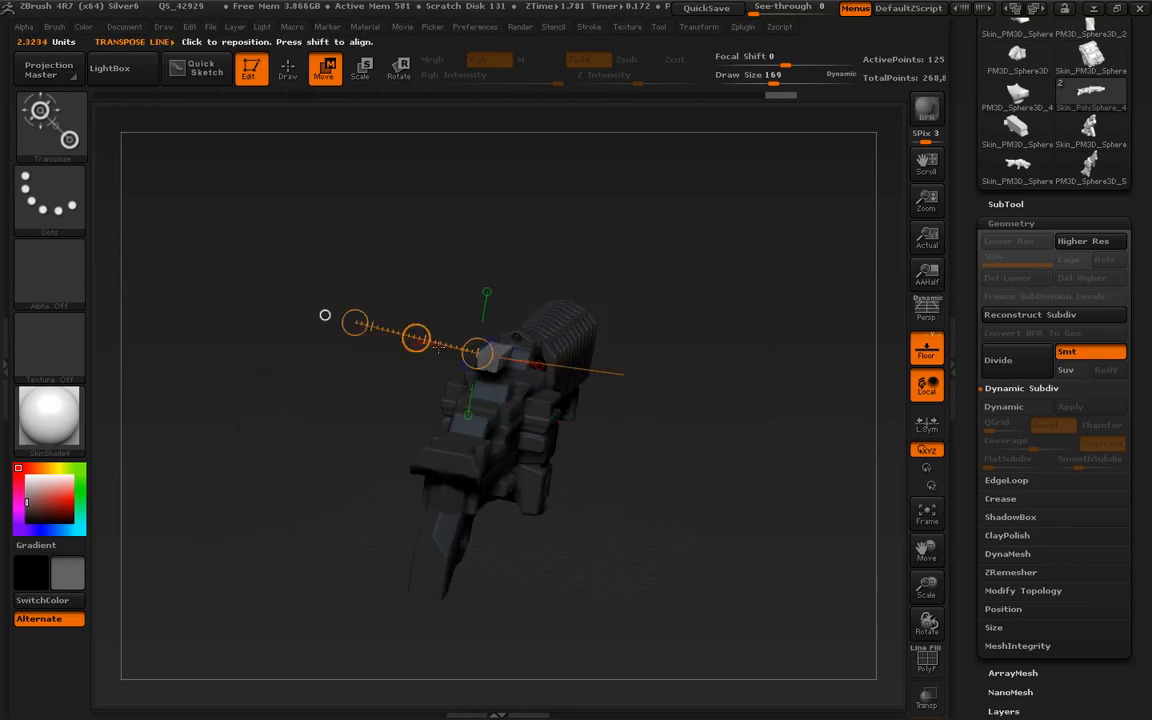
left_click_drag(540, 343, 649, 364)
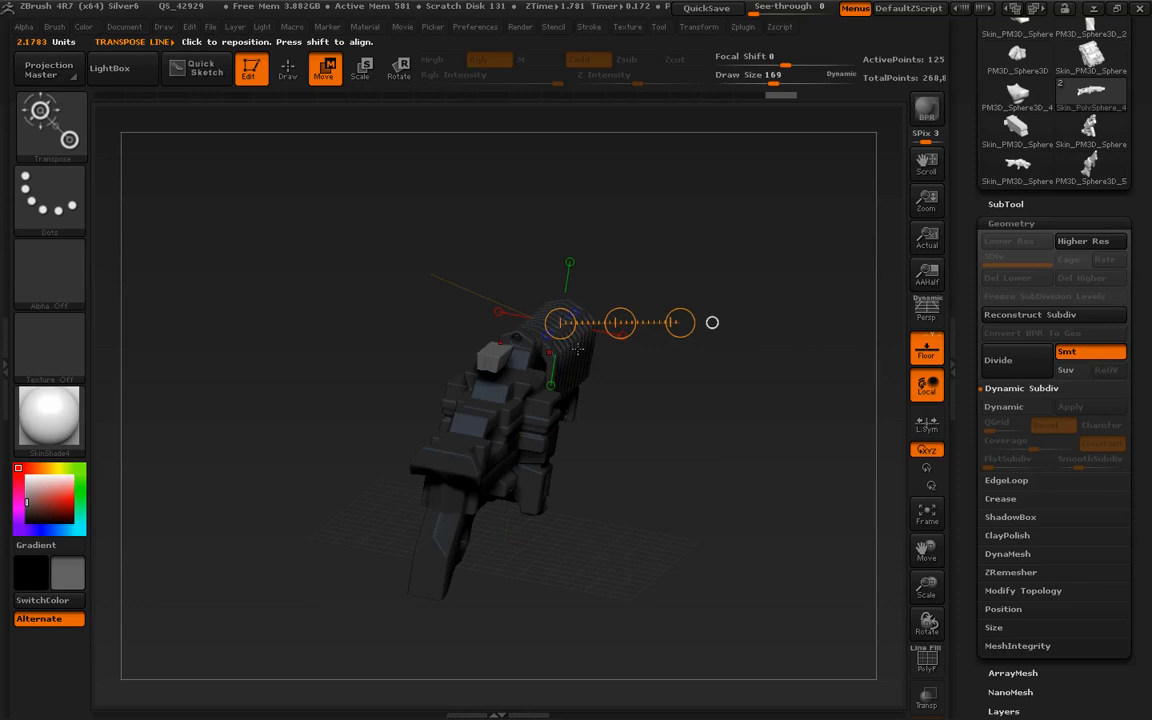
left_click(570, 263)
left_click(620, 335)
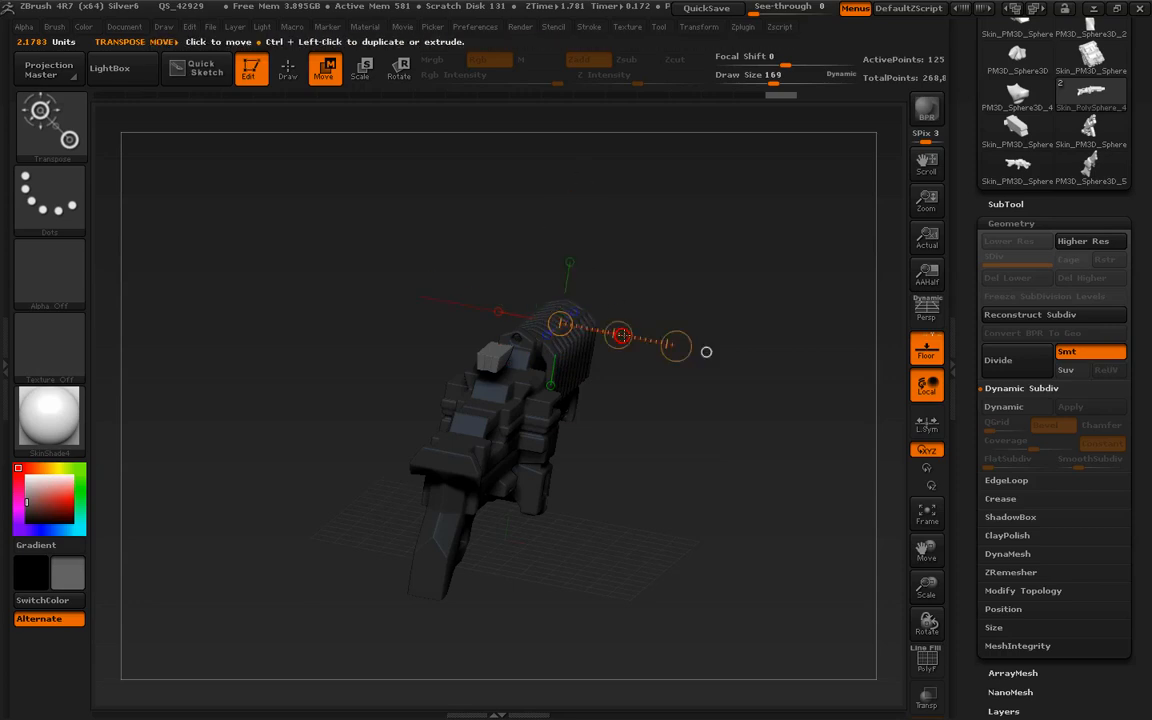
left_click_drag(734, 333, 727, 416, "shift")
left_click_drag(622, 329, 637, 328)
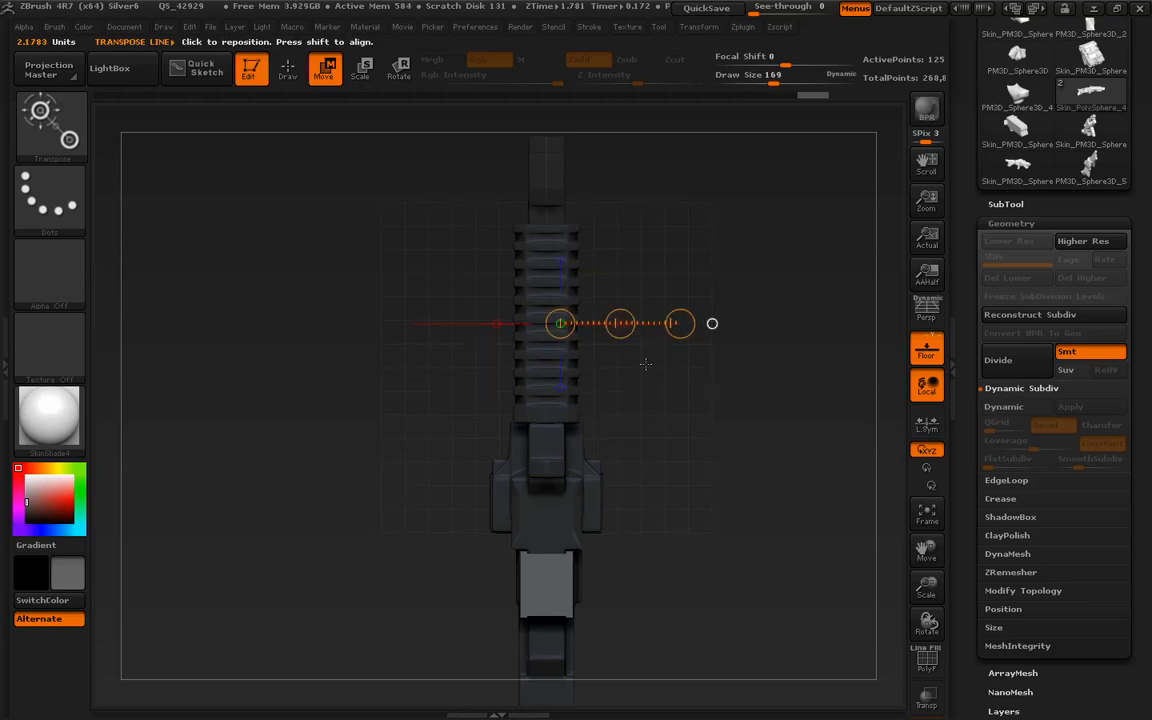
Move the rear wedge copy onto the lower body, directly above the side vents.
left_click_drag(684, 622, 639, 520)
left_click_drag(668, 432, 632, 266, "alt")
left_click(530, 343)
left_click_drag(549, 397, 488, 500)
left_click_drag(690, 609, 747, 603, "alt")
left_click_drag(618, 367, 449, 127, "alt")
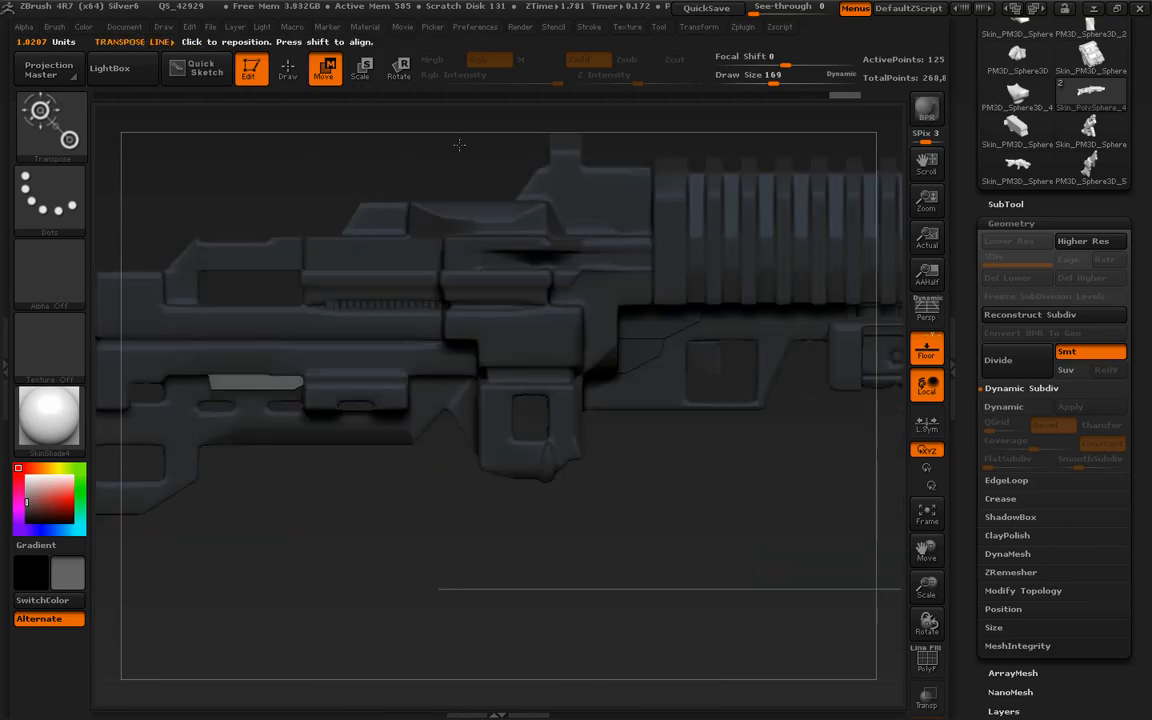
Adjust the depth of the wedge copy above the vents so it sits nearly flush with the side surface.
key("q")
mouse_move(707, 517)
left_mouse_down("alt")
mouse_move(733, 507)
mouse_move(728, 424)
mouse_move(736, 461)
mouse_move(735, 447)
mouse_move(779, 505)
mouse_move(700, 440)
left_mouse_up("alt")
key("w")
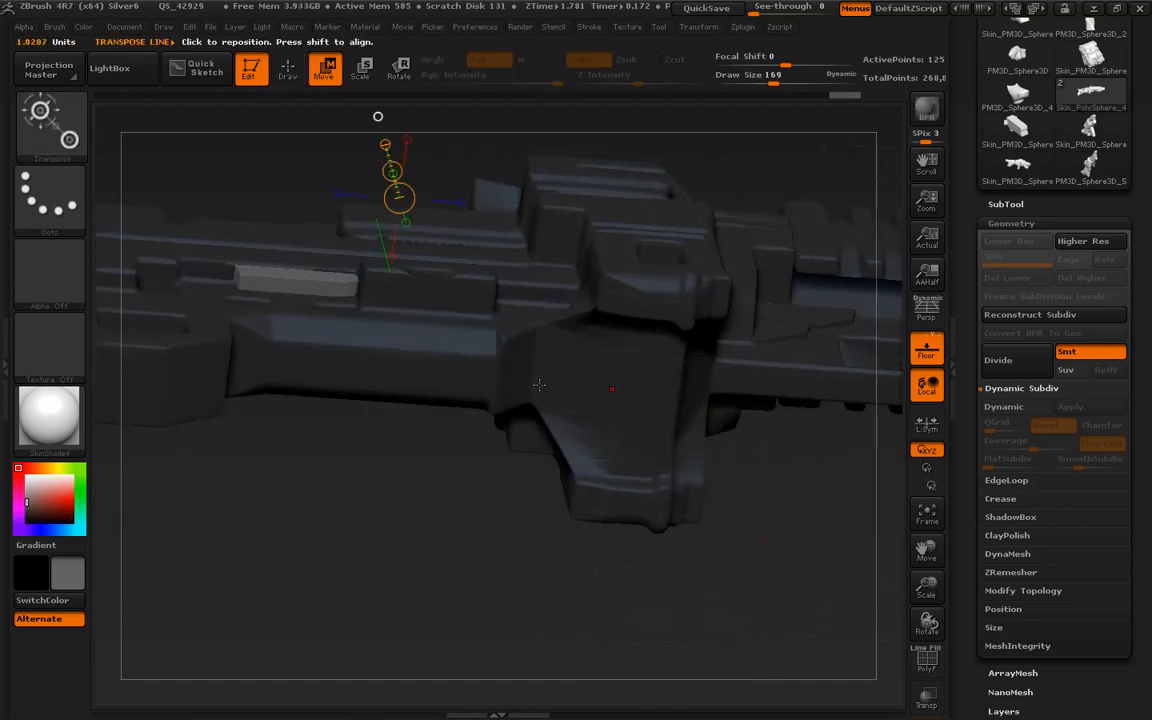
left_click(240, 272)
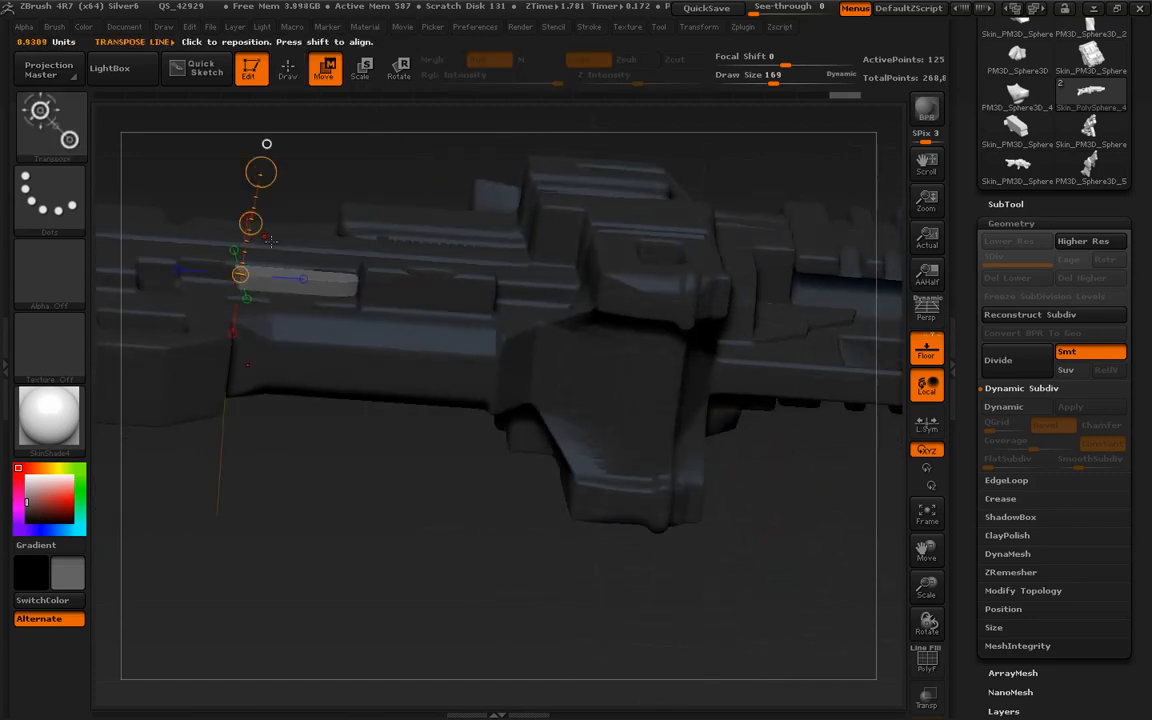
left_click(303, 279)
left_click(248, 224)
left_click_drag(248, 217, 249, 226)
Clear the mask and frame the whole rifle with its inserted parts.
key("q")
left_click_drag(530, 500, 655, 565, "ctrl")
left_click_drag(730, 535, 751, 583)
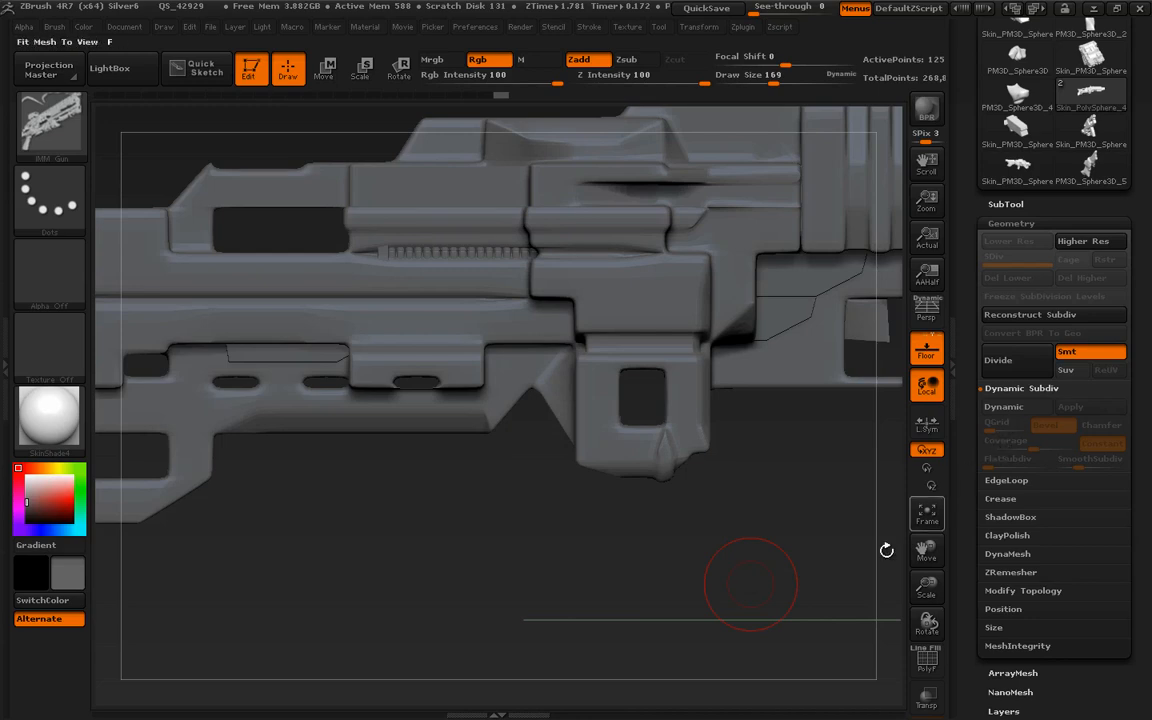
mouse_move(748, 592)
left_mouse_down("alt")
mouse_move(681, 465)
mouse_move(763, 598)
left_mouse_up("alt")
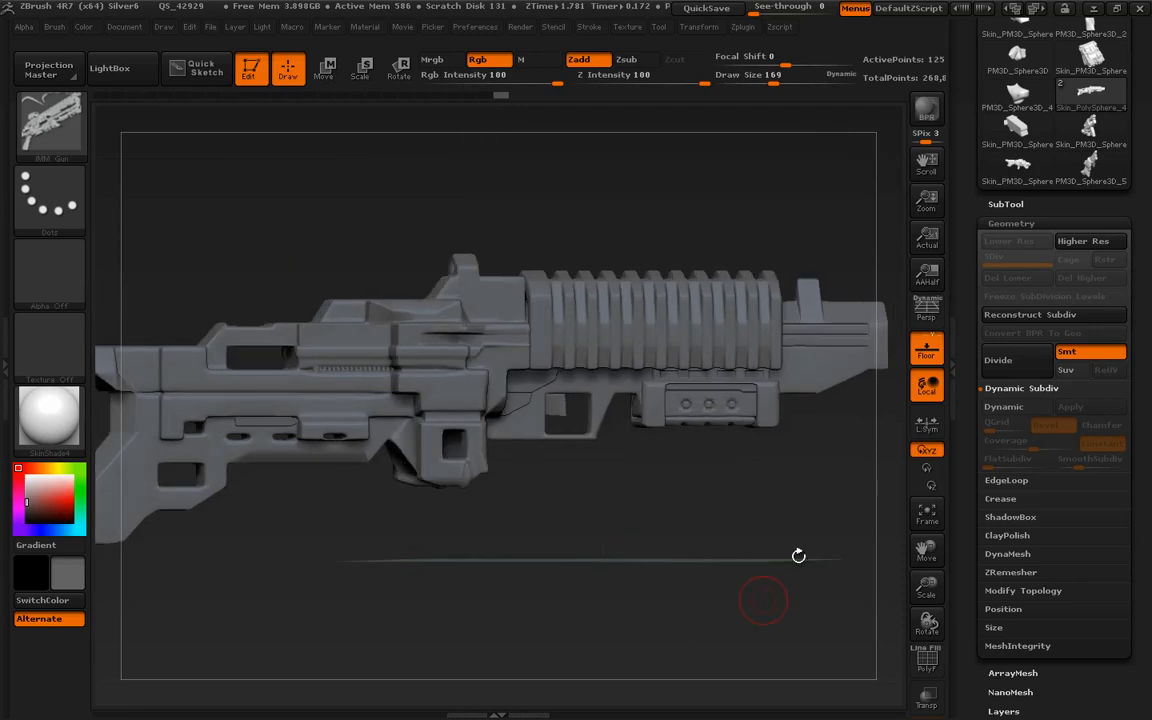
Switch to the Skin_PolySphere_3 subtool and examine the rifle with its finished insert details.
left_click(1009, 225)
left_click(1010, 205)
left_click(1050, 165)
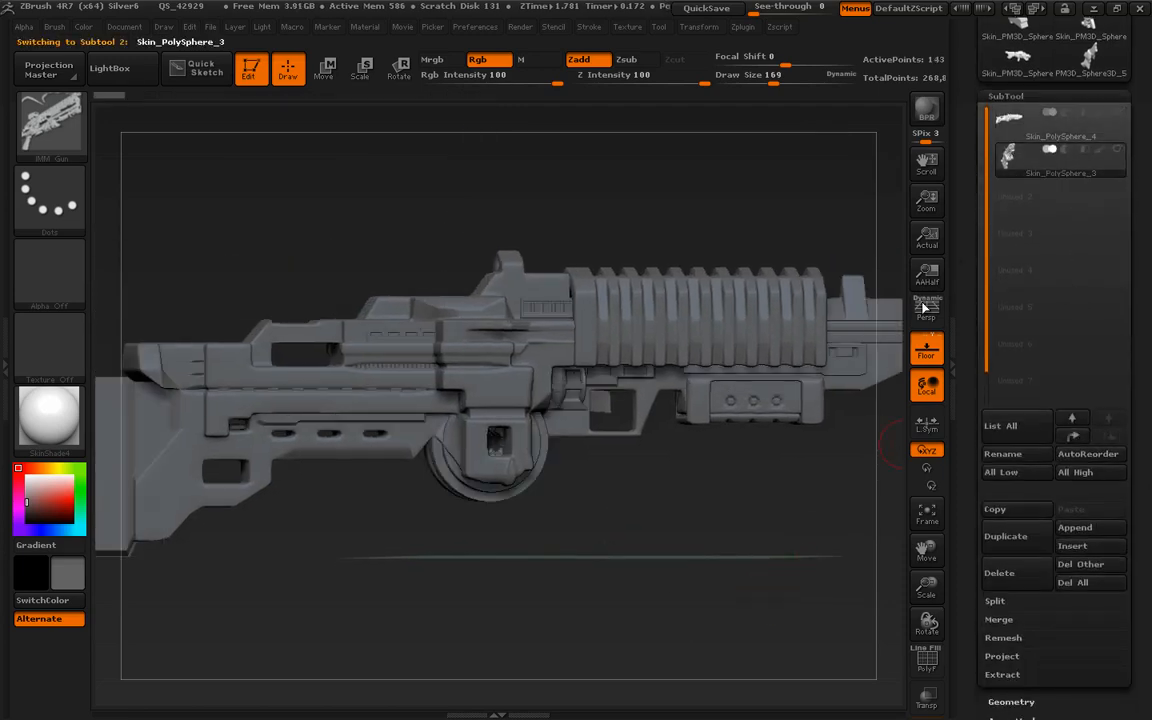
left_click_drag(729, 575, 740, 490)
Choose the IMM SpaceShip brush and browse its insert meshes, including PolySphere1_20.
left_click(50, 125)
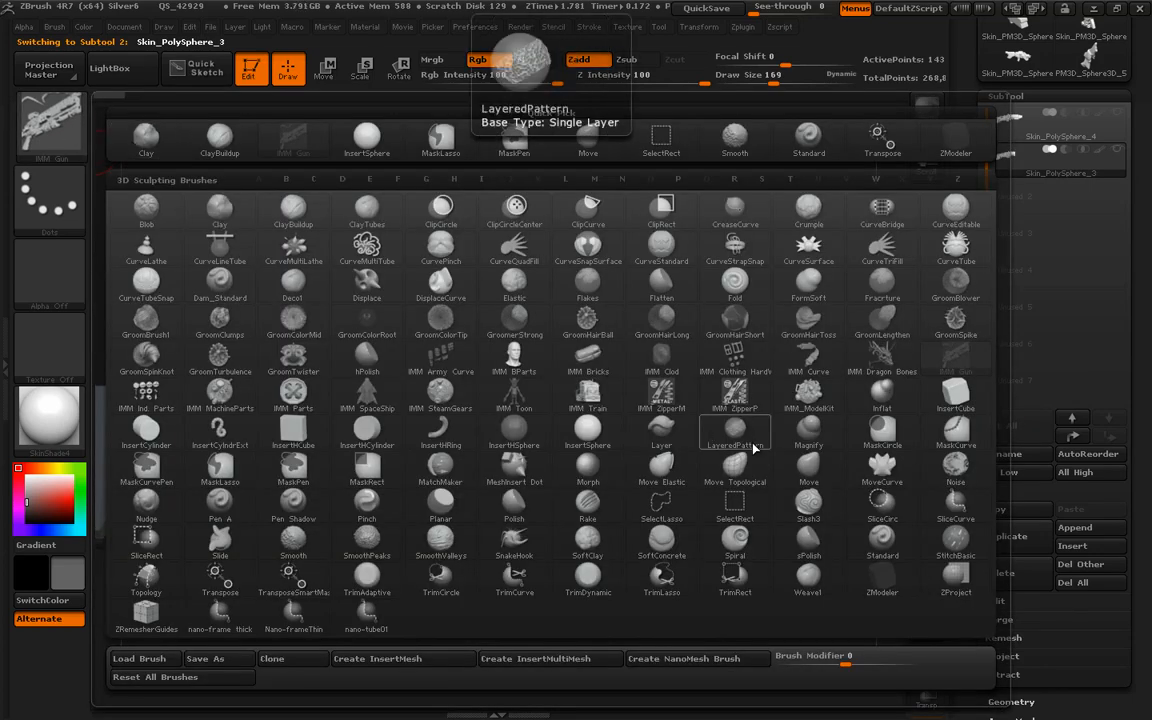
left_click(366, 398)
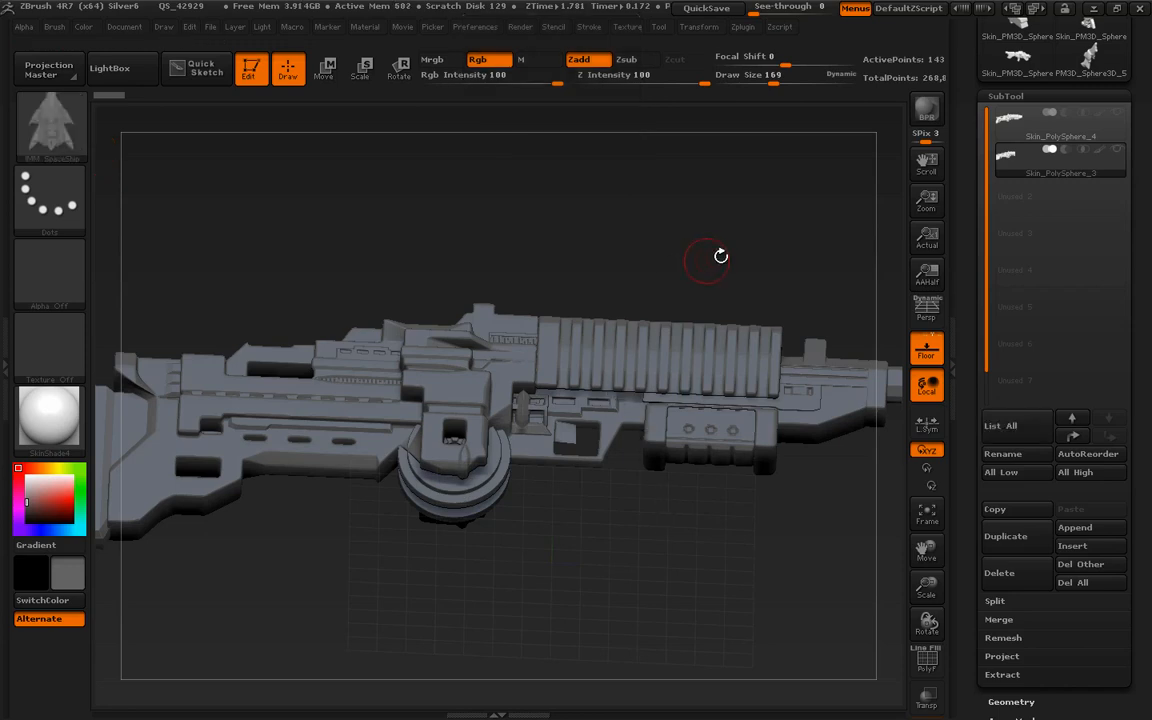
key("m")
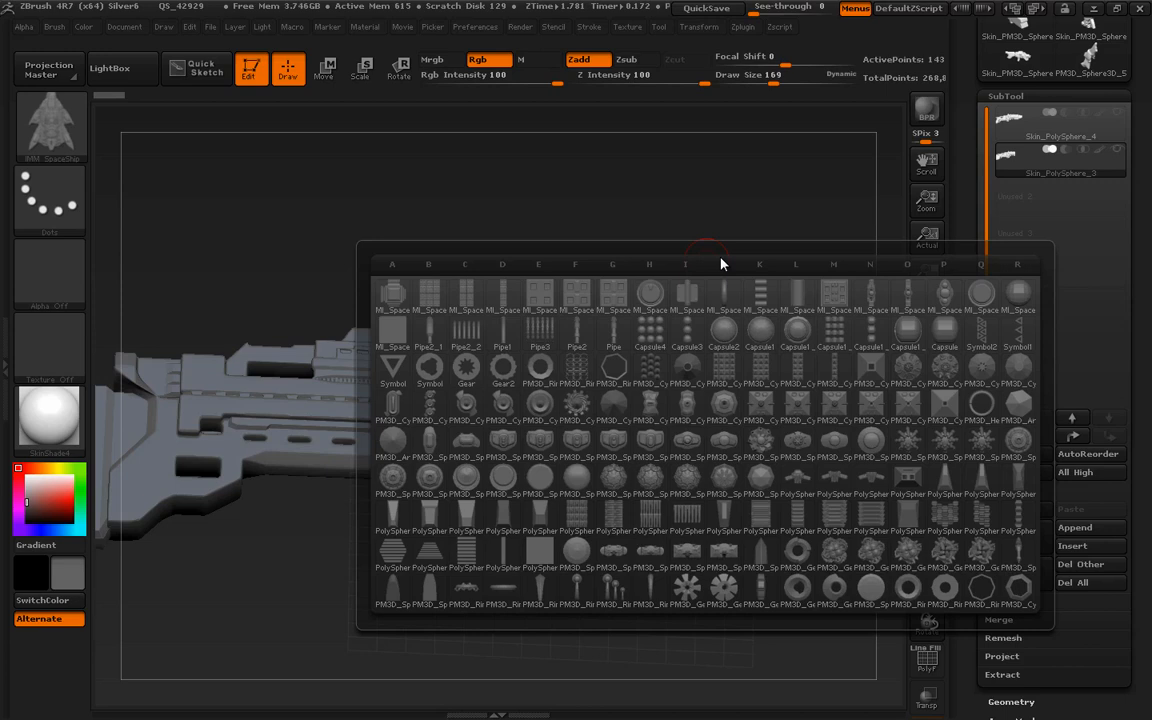
mouse_move(471, 560)
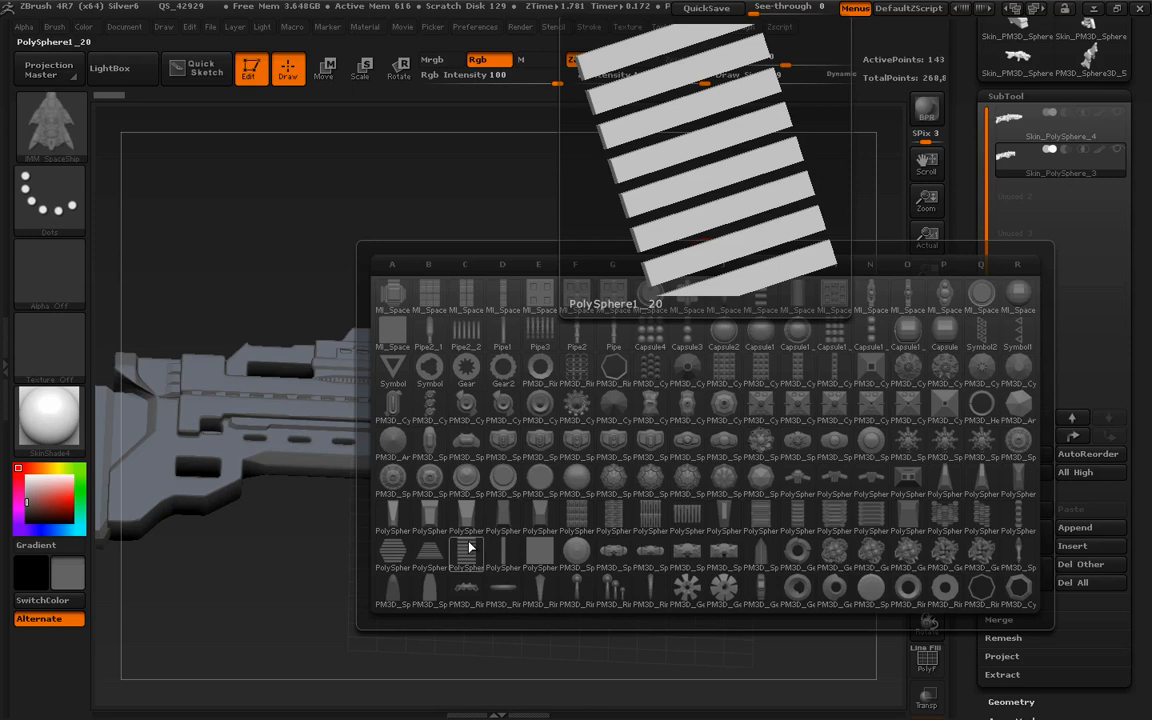
Show the polyframe on the finished rifle to view its polygroups from an angle.
left_click_drag(345, 557, 698, 597)
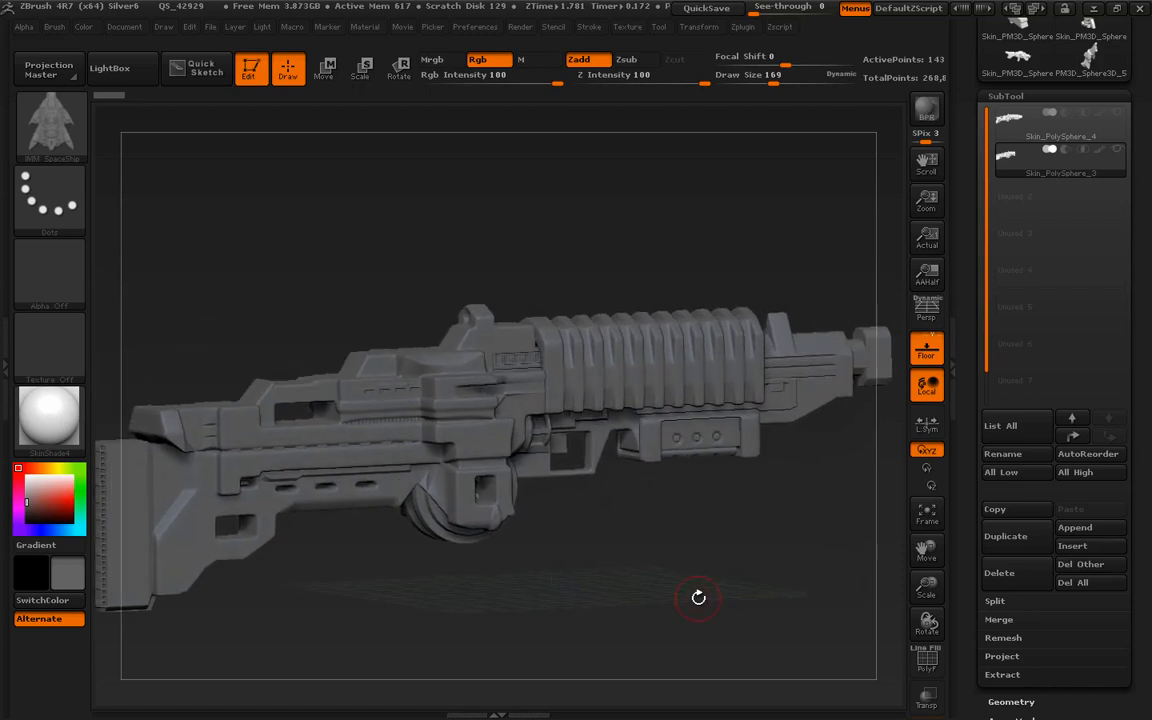
key("shift+f")
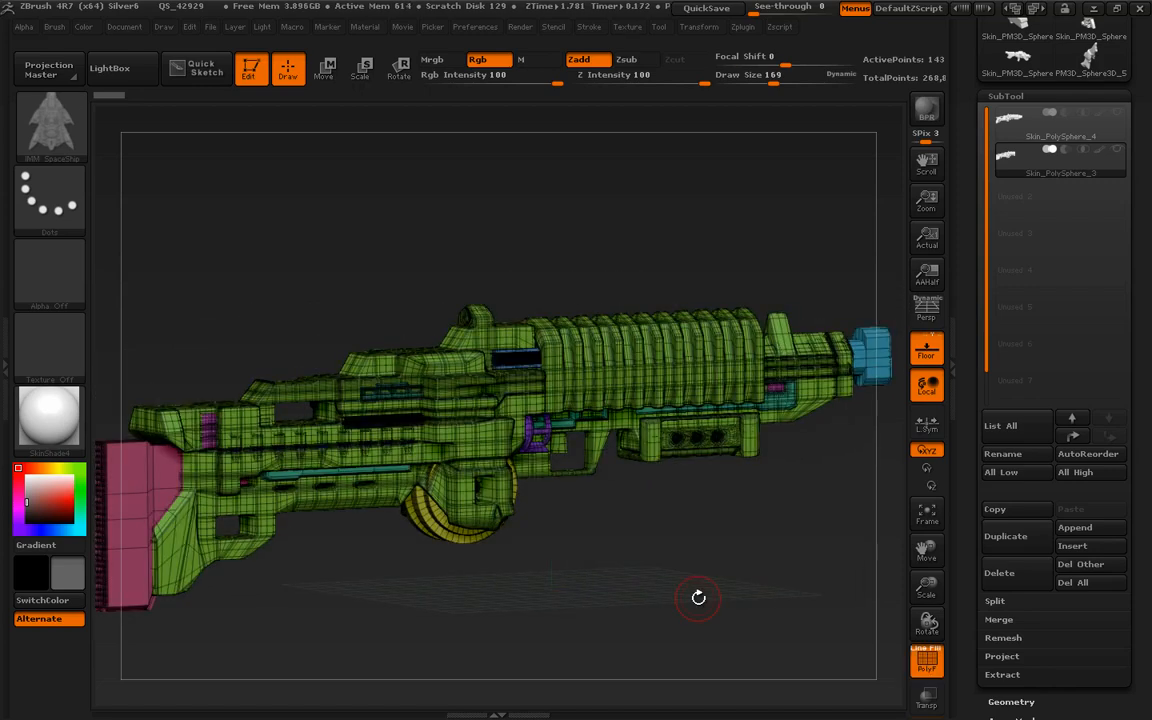
Switch to the Skin_PolySphere_4 subtool in the rifle's subtool list.
left_click(1004, 97)
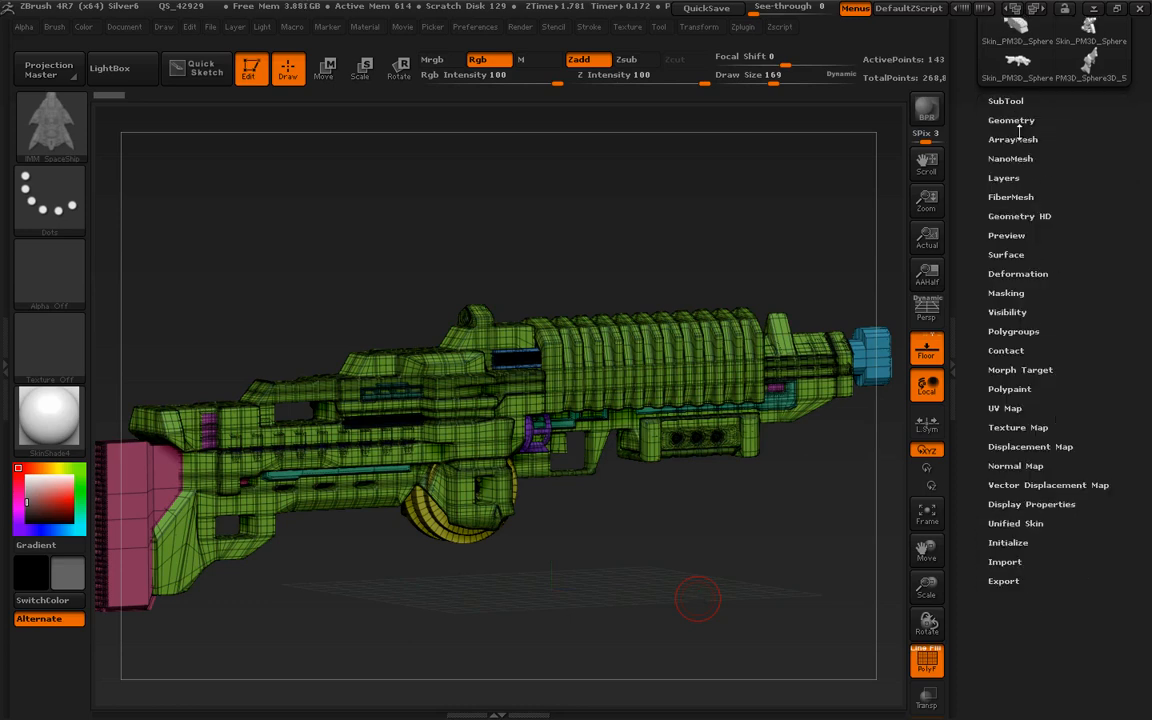
left_click(1018, 120)
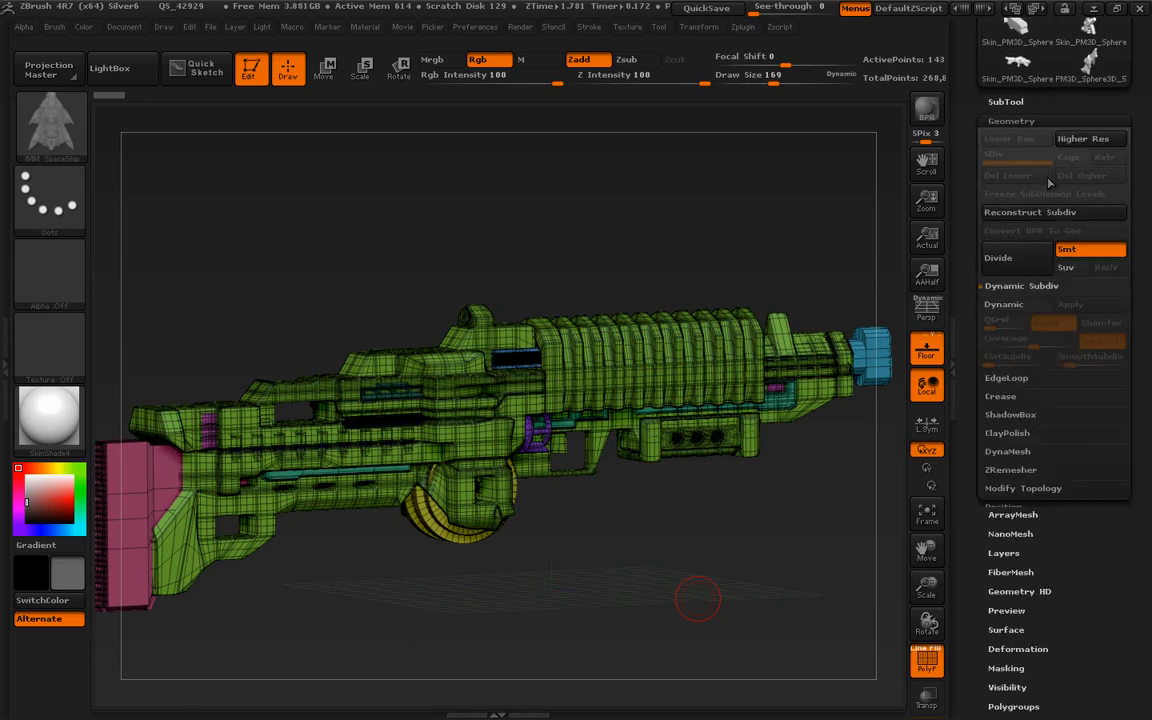
left_click(1018, 120)
left_click(1006, 101)
left_click_drag(866, 355, 668, 400)
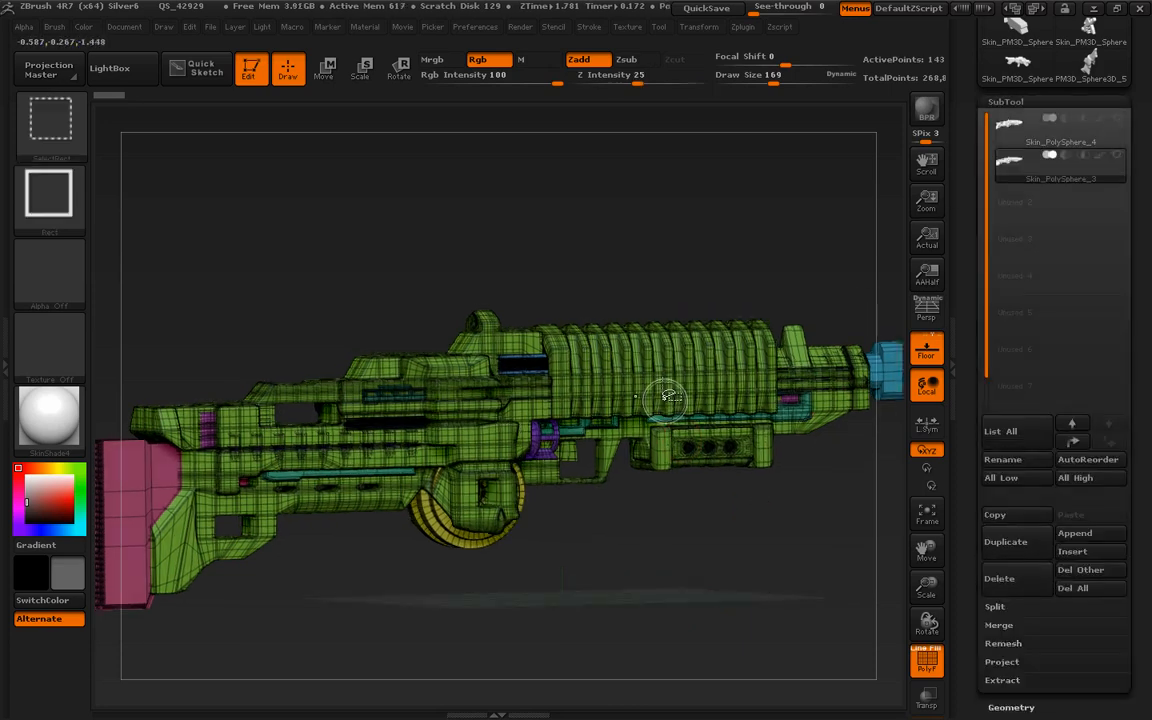
left_click(1018, 136)
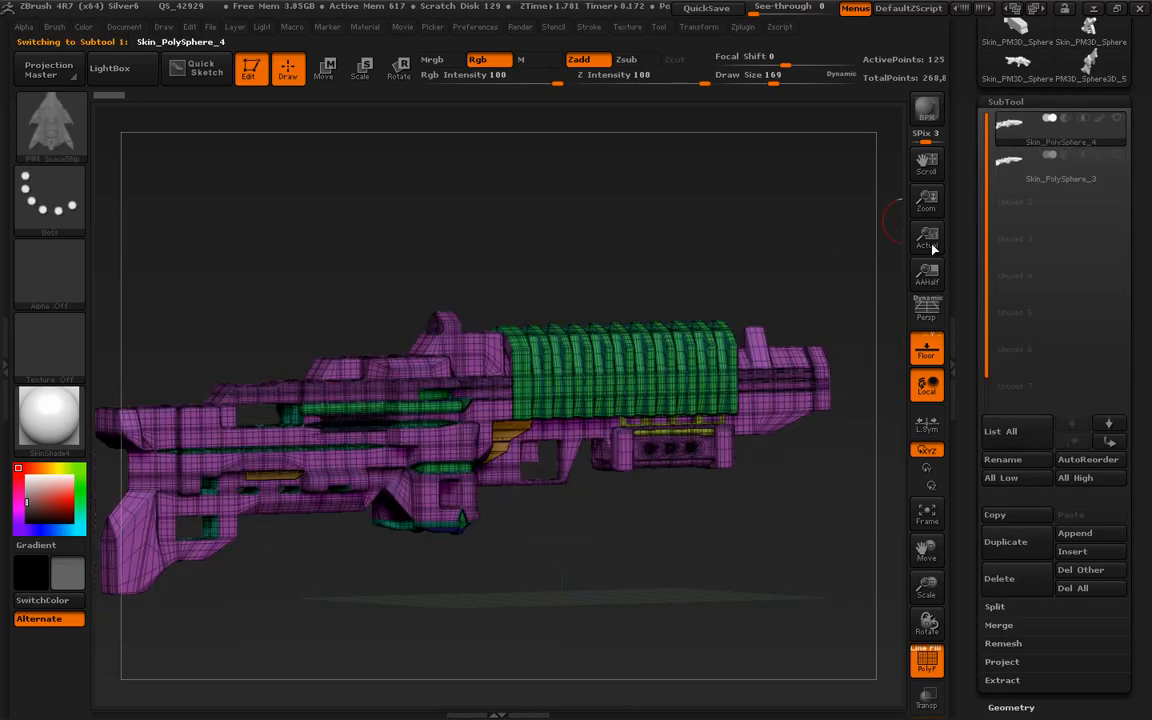
left_click_drag(808, 548, 823, 494, "alt")
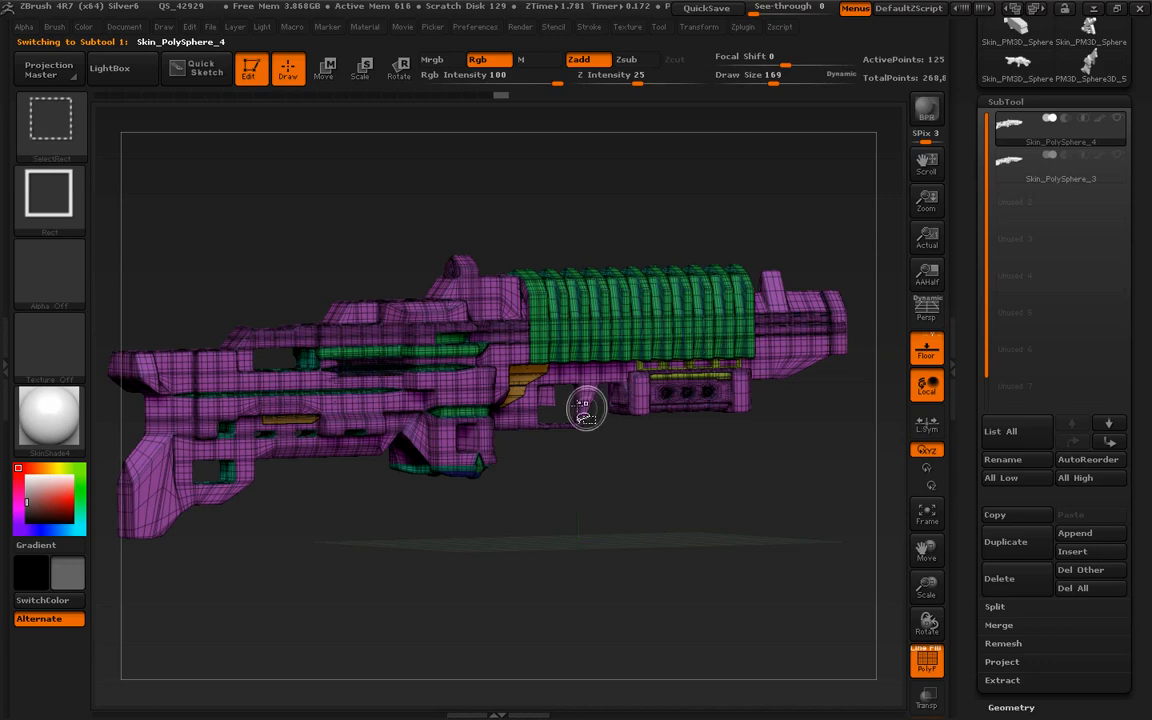
Step back through the undo history of Skin_PolySphere_4 to an earlier lower-polygon version, and hide the polyframe.
left_click(572, 462, "ctrl")
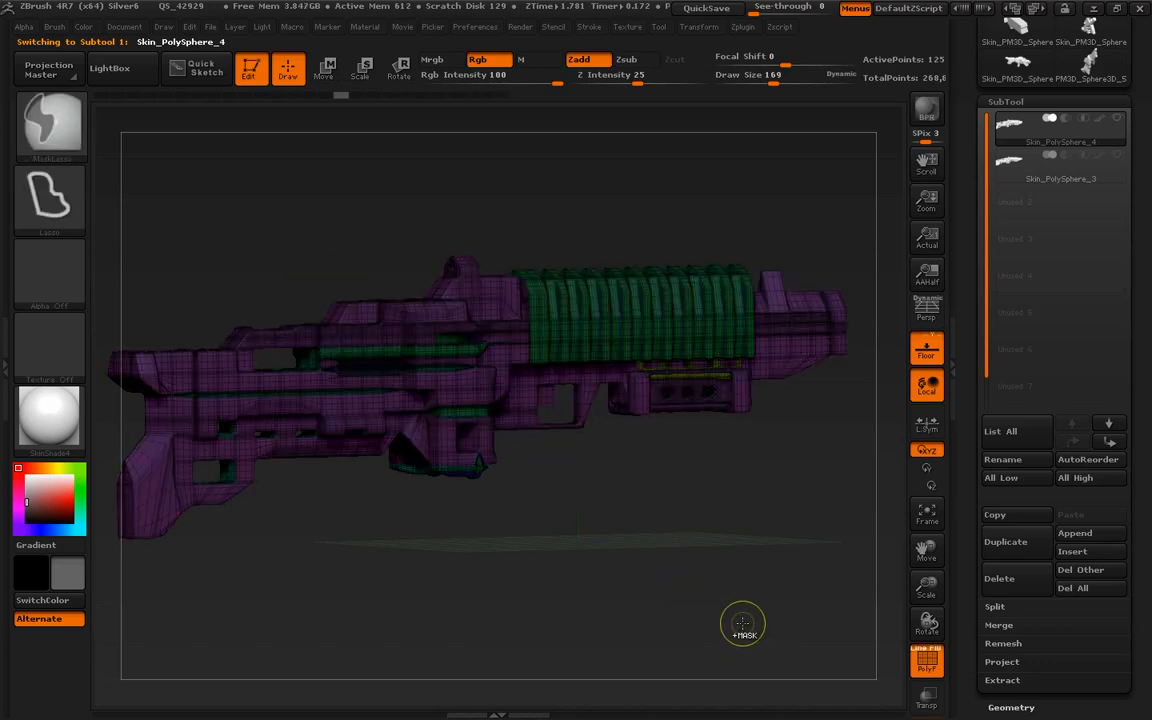
left_click(742, 623, "ctrl")
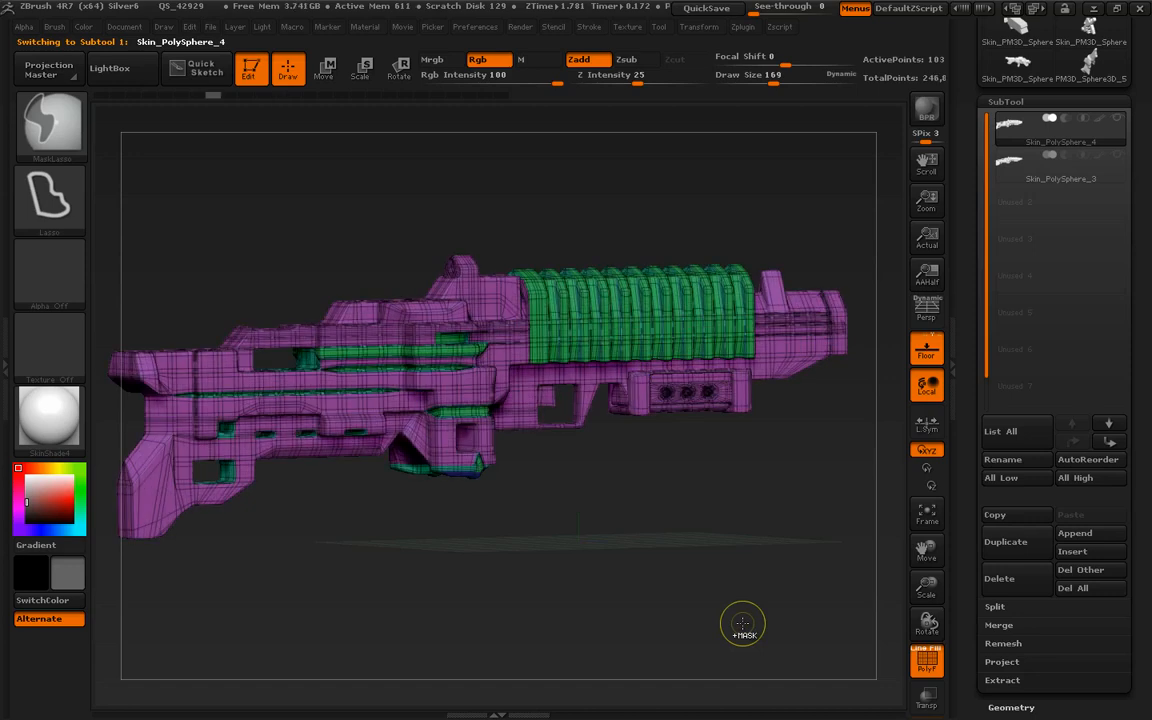
left_click(743, 621, "ctrl")
left_click(741, 622, "ctrl")
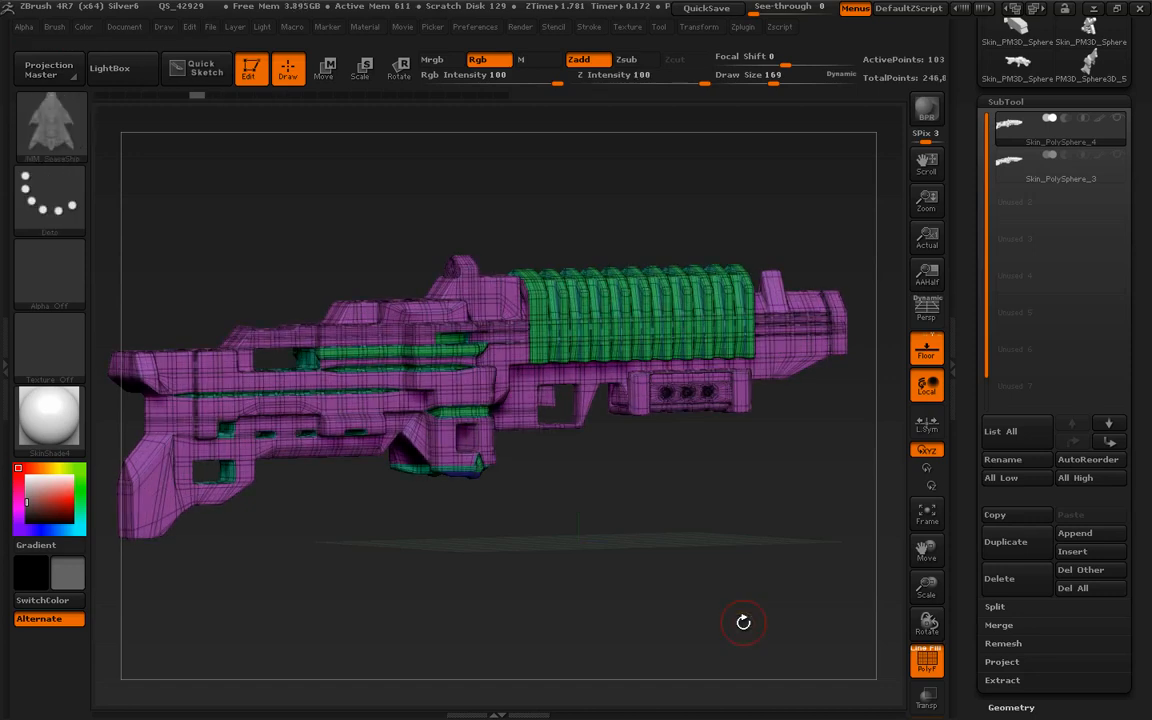
key("shift+f")
left_click_drag(764, 553, 885, 395)
Run ZRemesher on the Skin_PolySphere_4 rifle with the Half polygon target.
left_click(1006, 102)
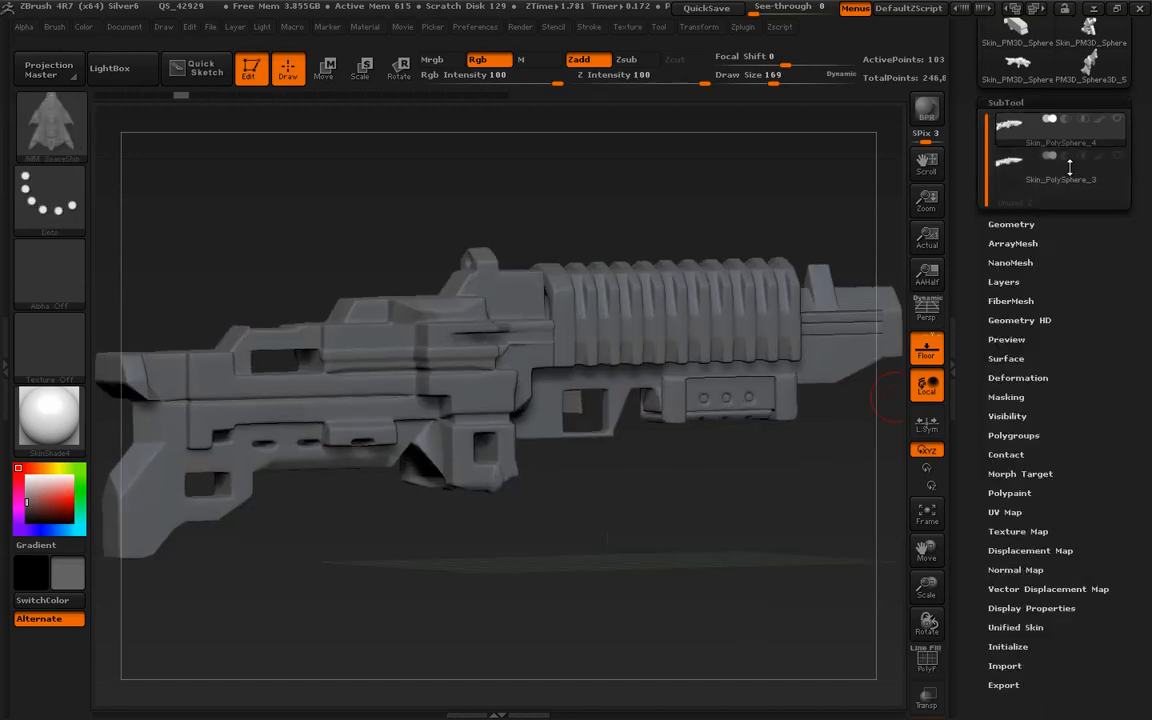
left_click(1011, 121)
left_click(1010, 397)
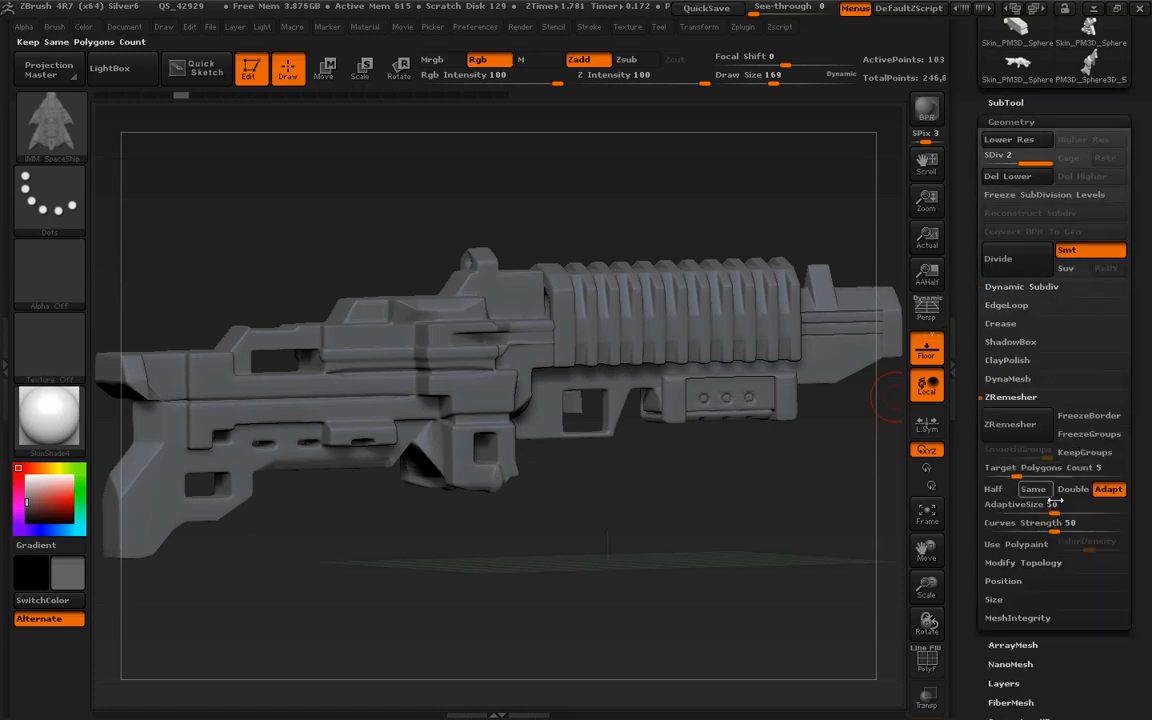
left_click(993, 488)
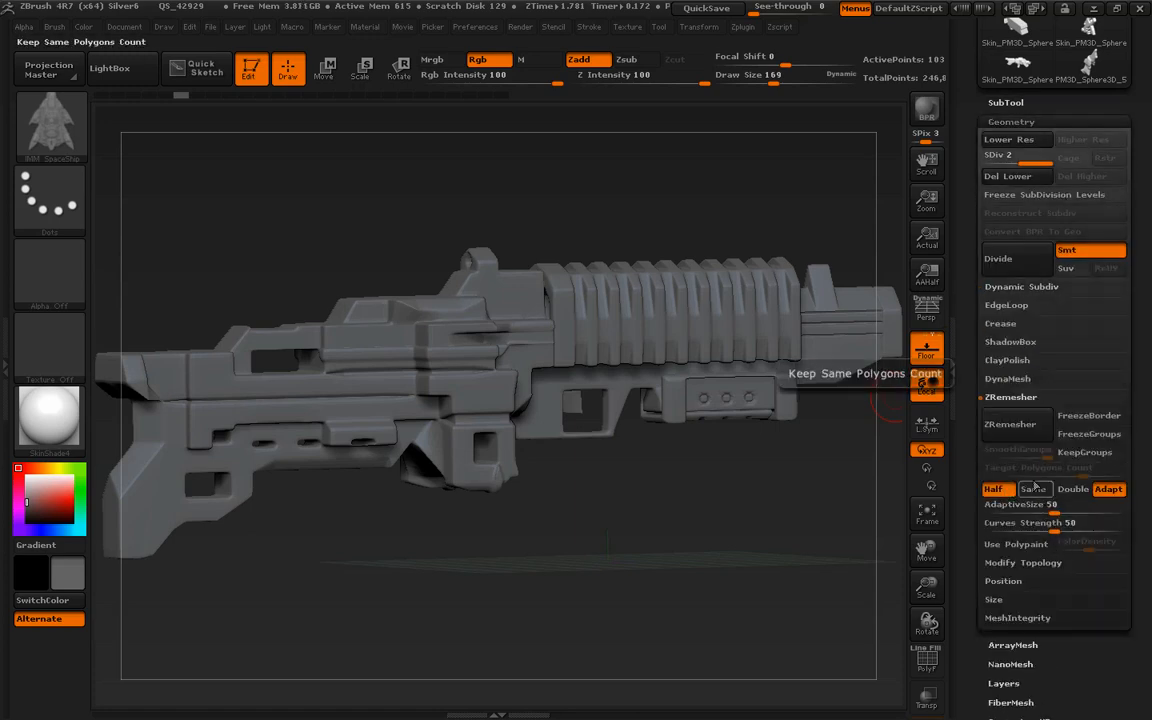
left_click(1012, 426)
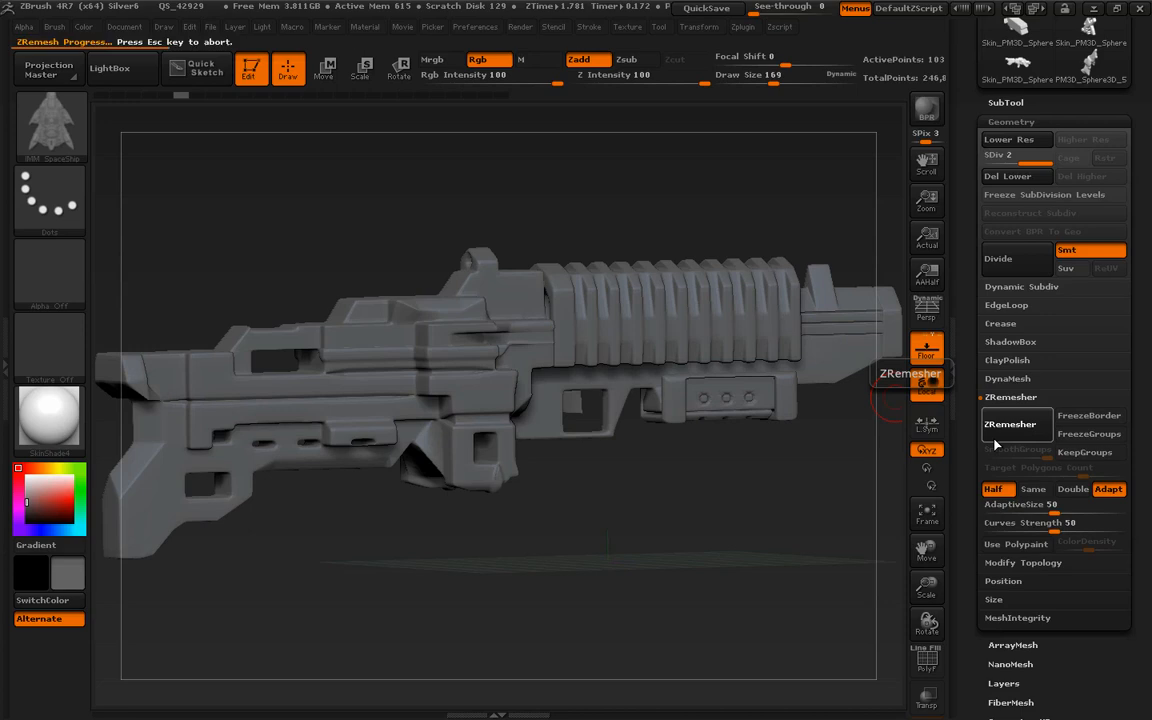
Inspect the remeshed rifle's topology with the polyframe shown, and undo the remesh.
left_click_drag(878, 529, 870, 592)
key("shift+f")
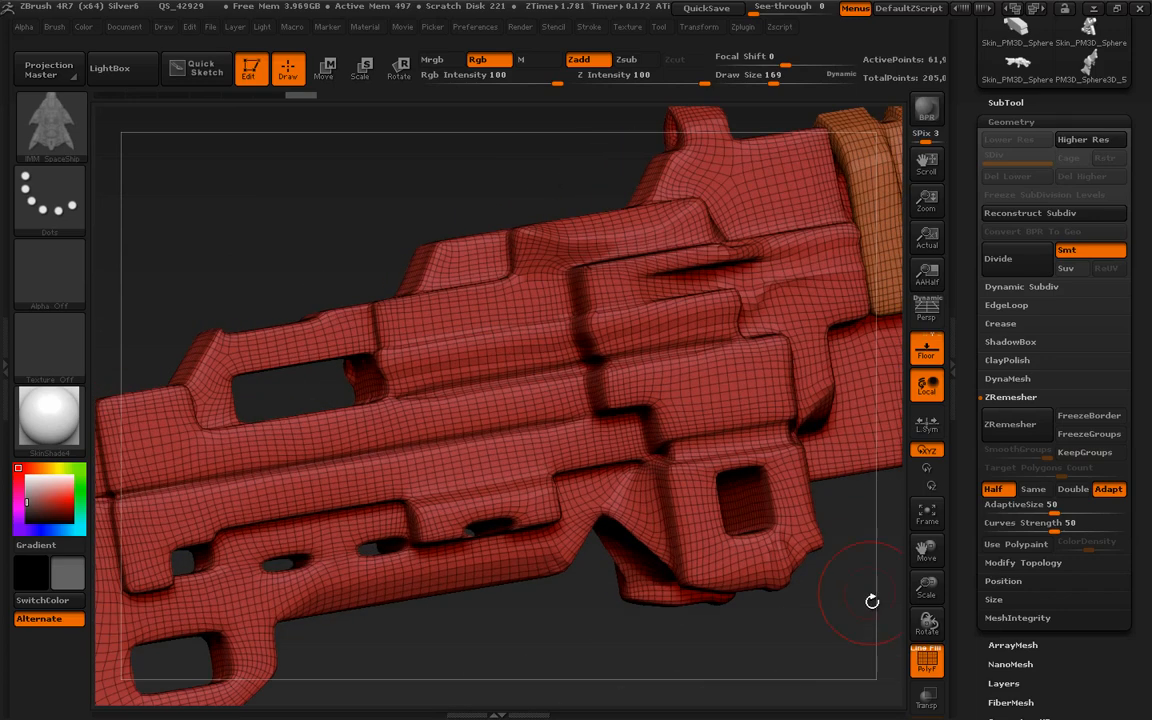
left_click_drag(848, 648, 775, 640)
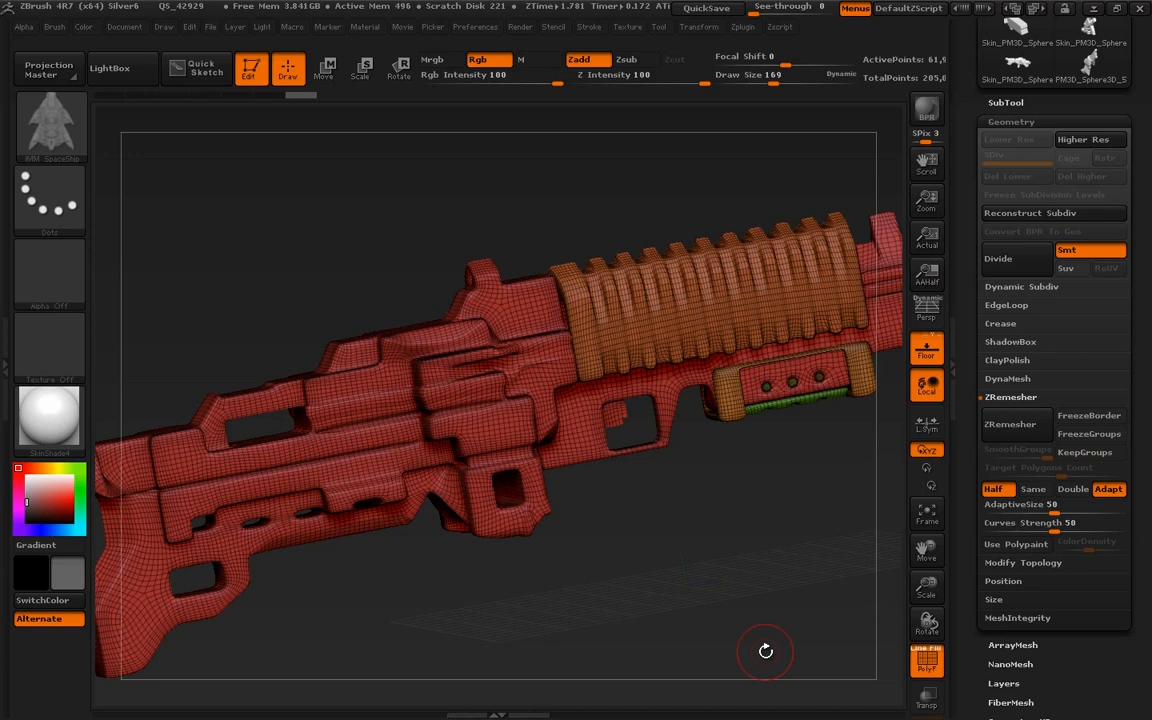
key("shift+d")
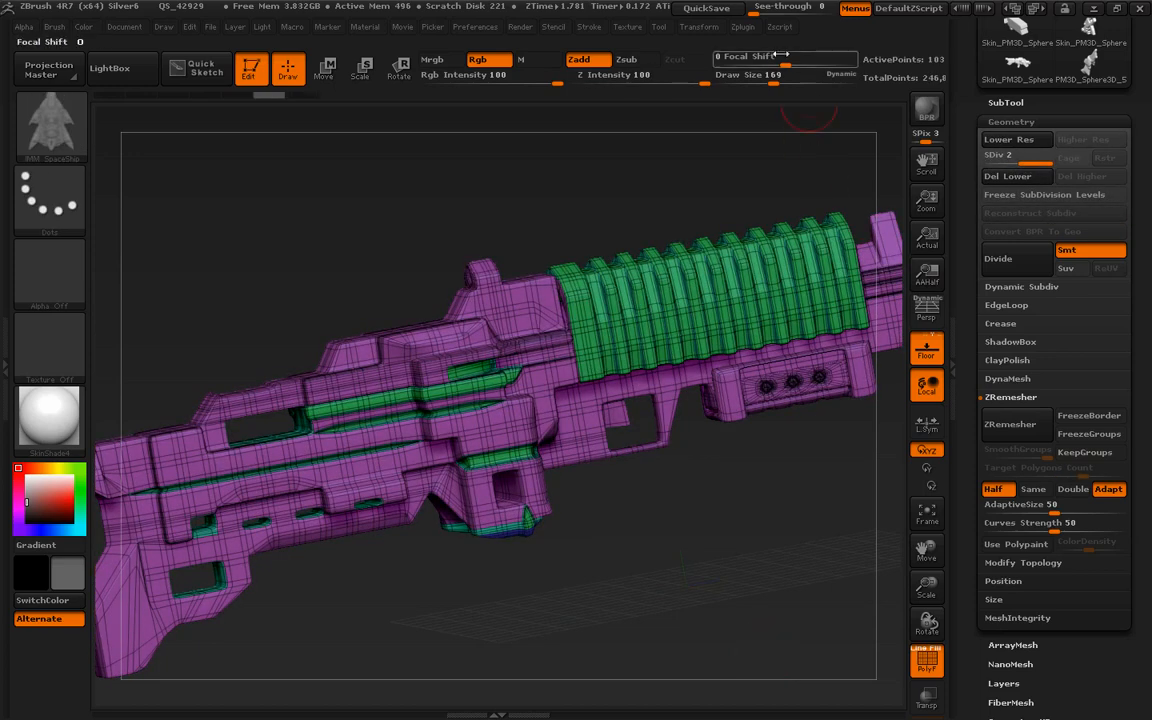
Review the Decimation Master options, and view the whole rifle without polyframe.
left_click(743, 28)
left_click(808, 189)
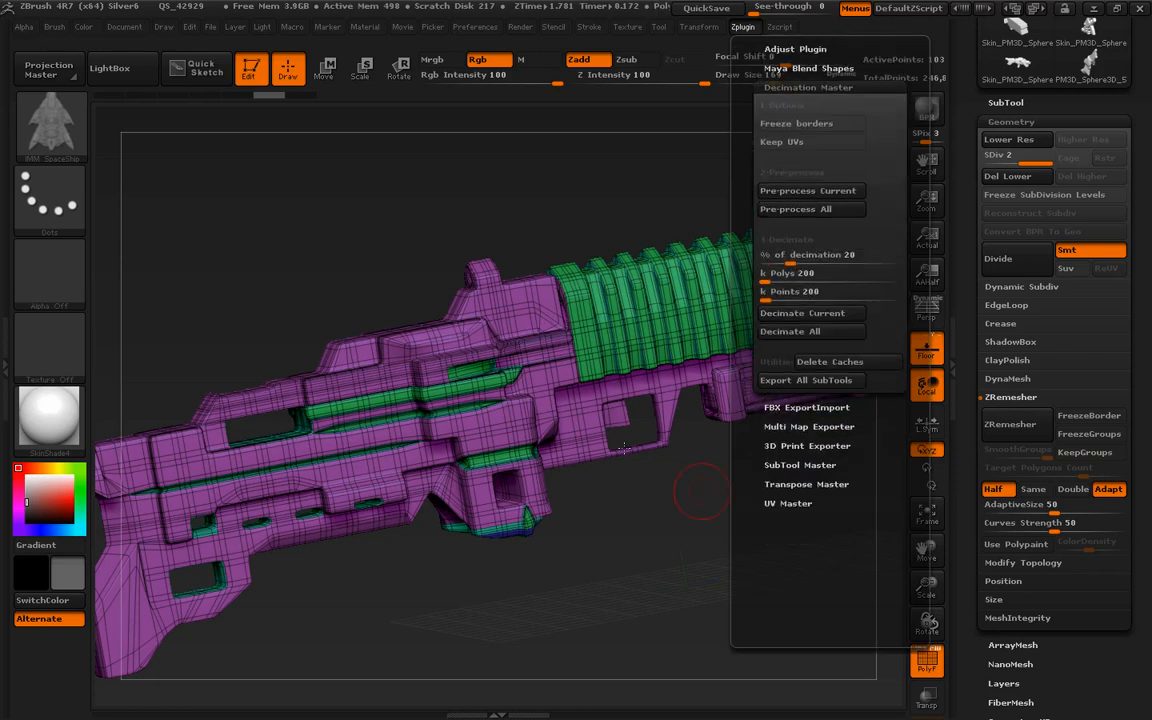
key("shift+f")
left_click_drag(792, 604, 818, 452)
Switch to the Skin_PolySphere_3 subtool and show the polyframe on its receiver and inserted parts.
left_click(1022, 124)
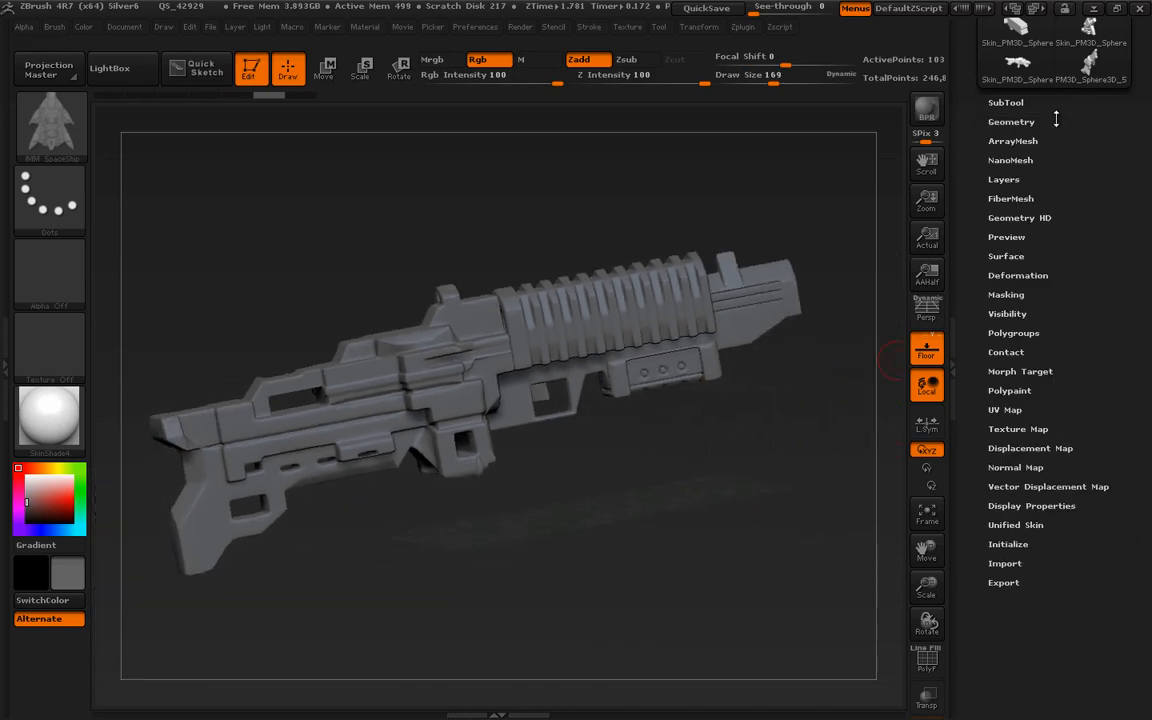
left_click_drag(1097, 365, 1021, 507)
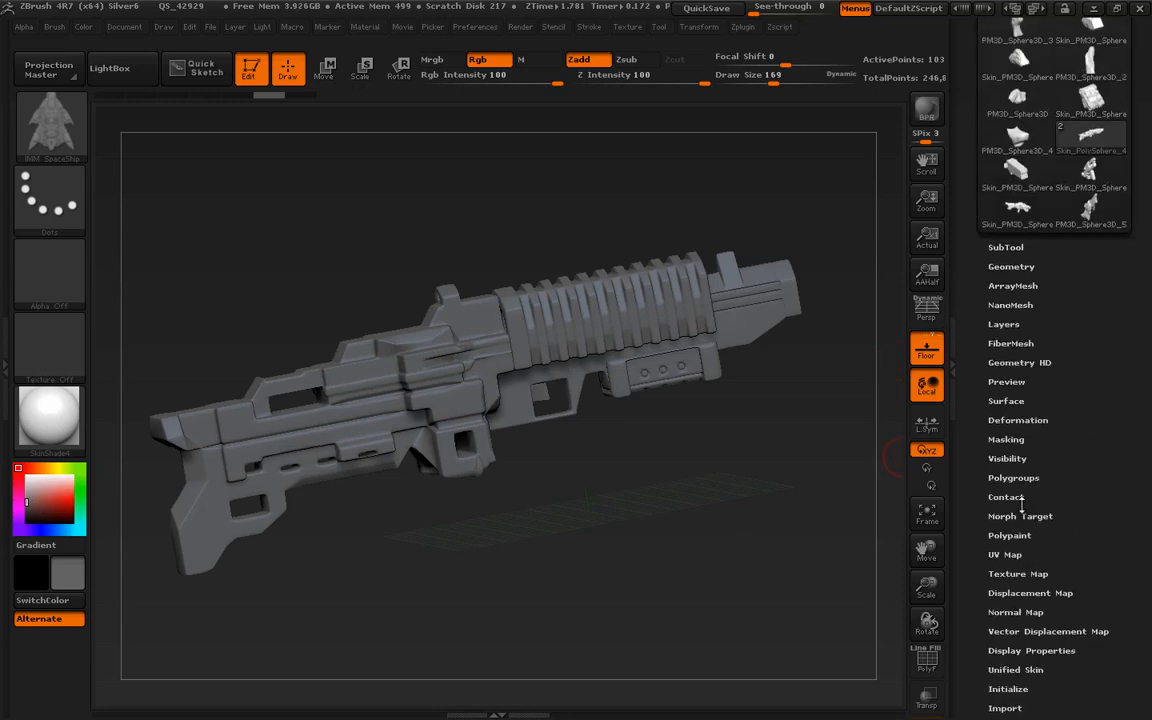
left_click(1010, 249)
left_click_drag(1043, 495, 1038, 344)
left_click(1014, 174)
left_click_drag(757, 510, 836, 543)
key("shift+f")
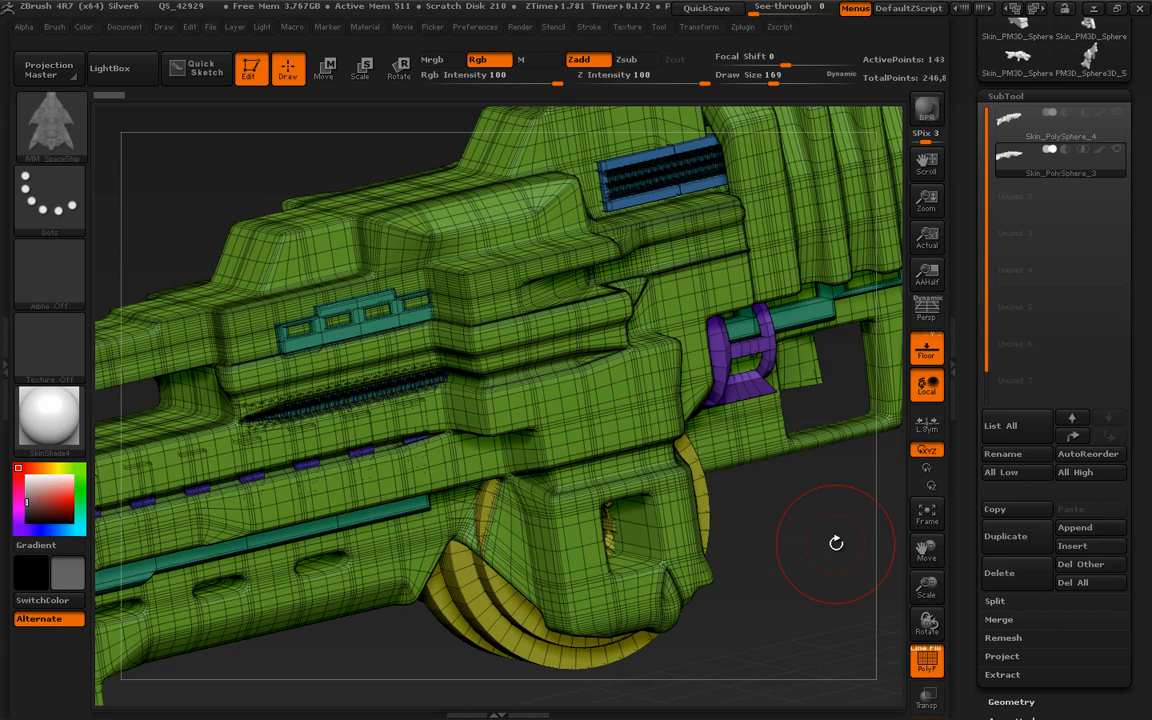
left_click_drag(828, 588, 790, 540)
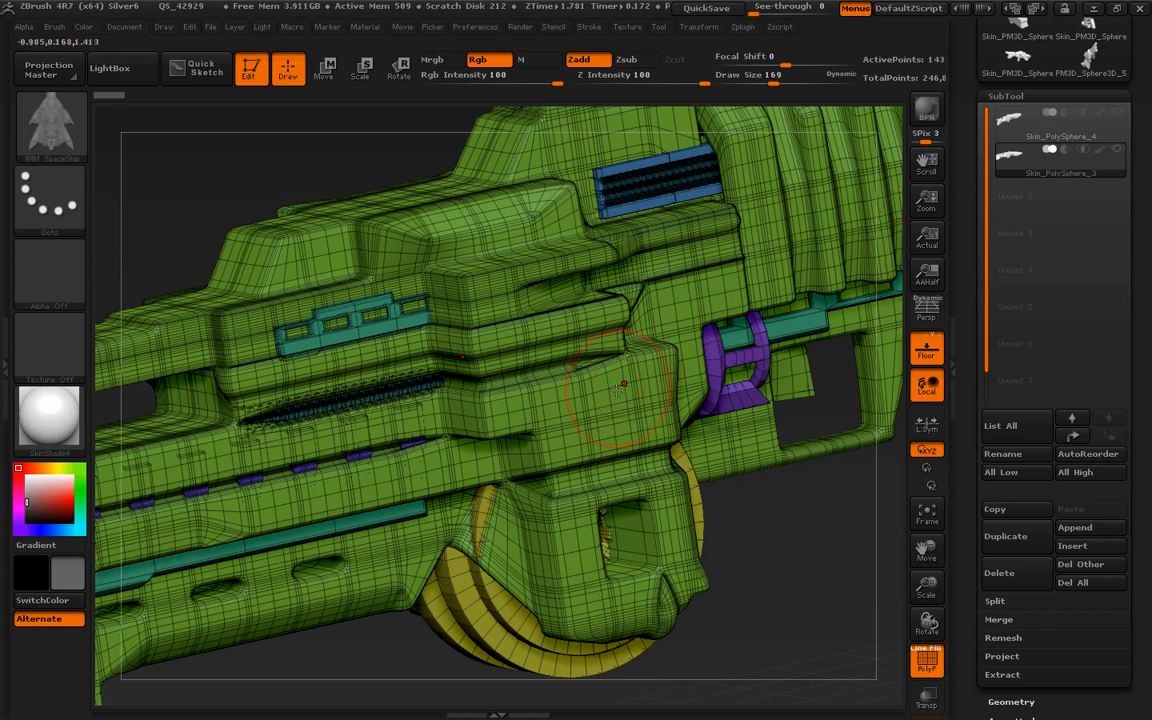
Push the flat side panel above the round drum inward using ZModeler QMesh with the Flat & Polygroup target.
key("b")
key("z")
key("m")
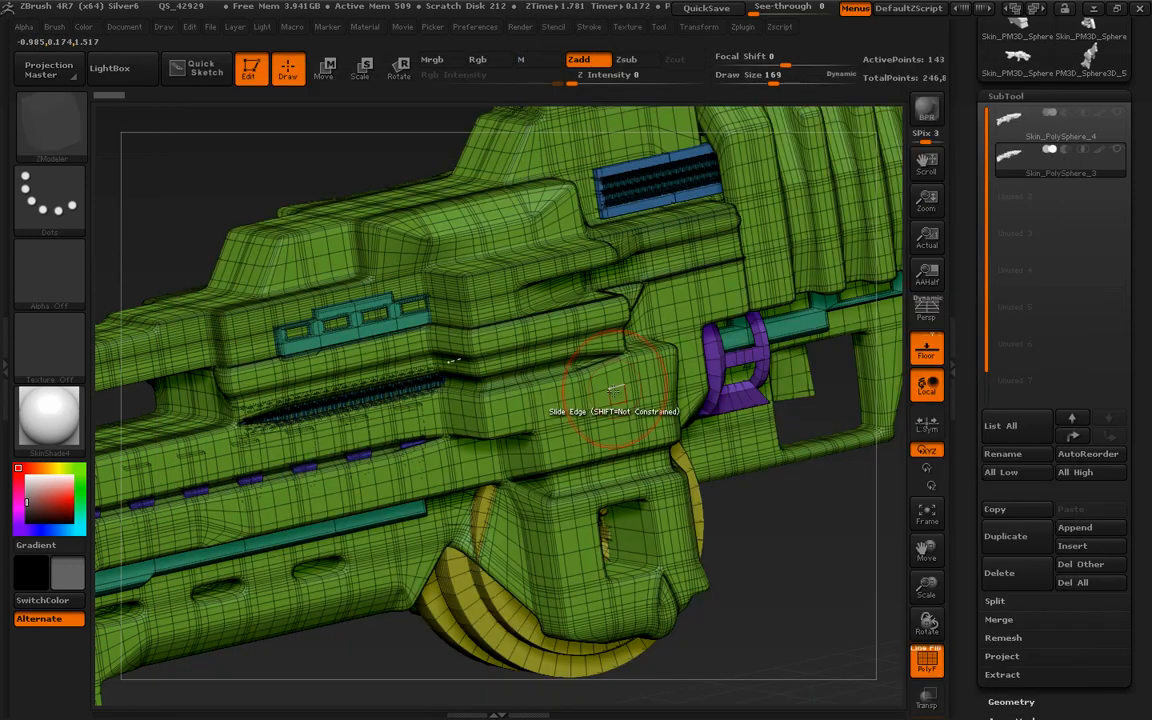
key("space")
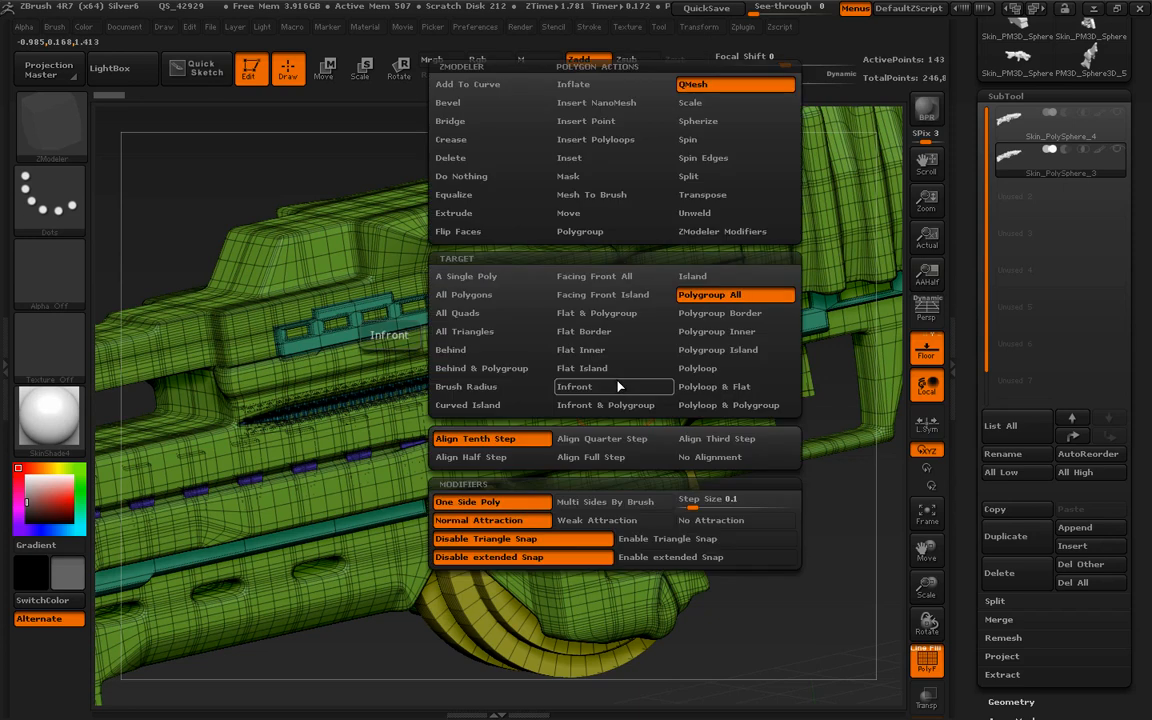
left_click(615, 316)
left_click_drag(810, 536, 748, 405)
left_click(668, 282)
left_click_drag(676, 283, 670, 283)
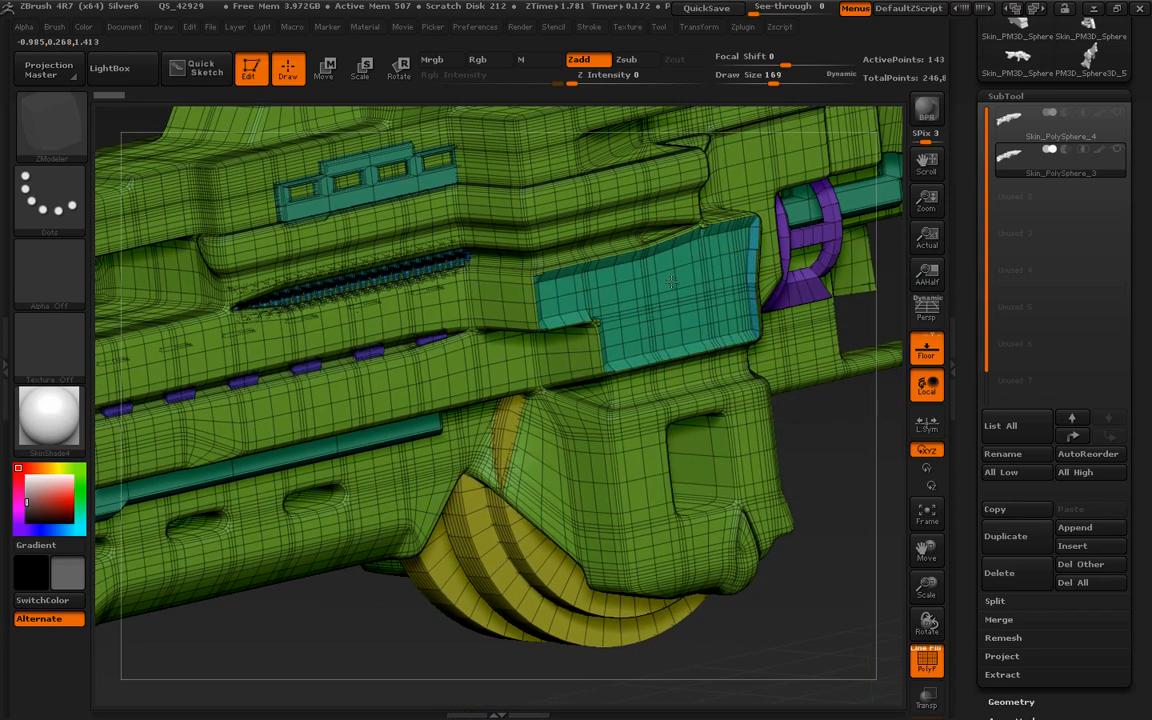
Recess a second flat panel higher on the receiver, check the recesses with polyframe off and on, and undo the panel edits.
key("shift")
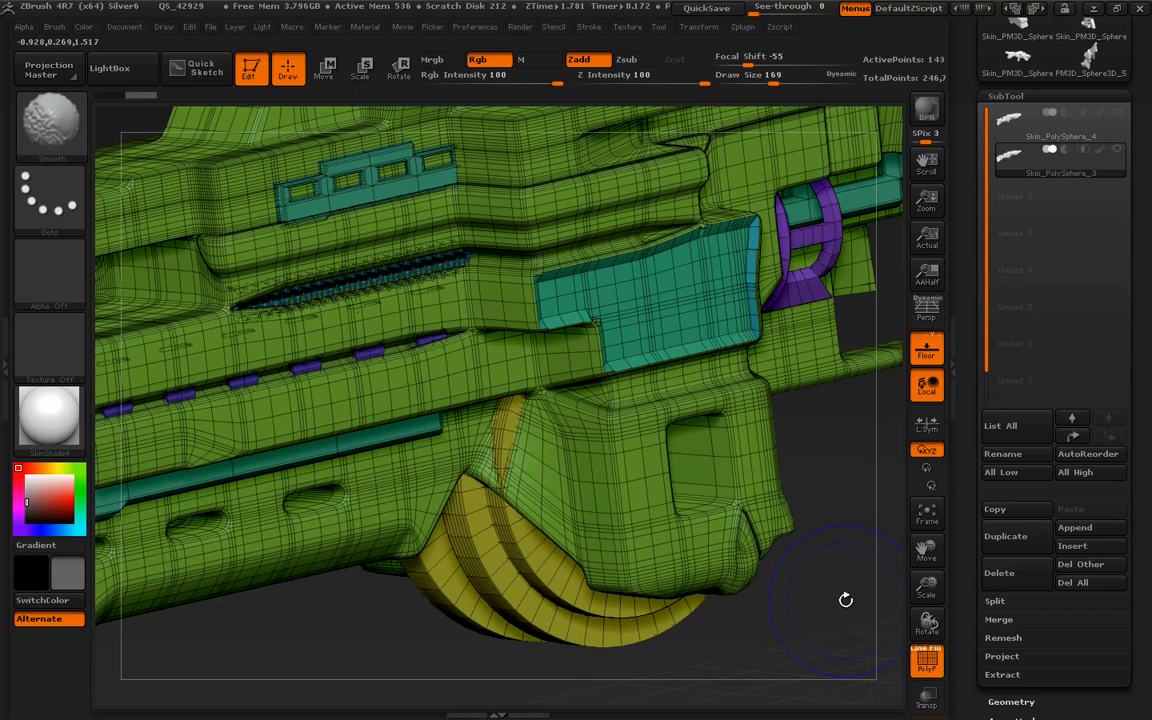
key("shift+f")
left_click_drag(856, 586, 805, 535)
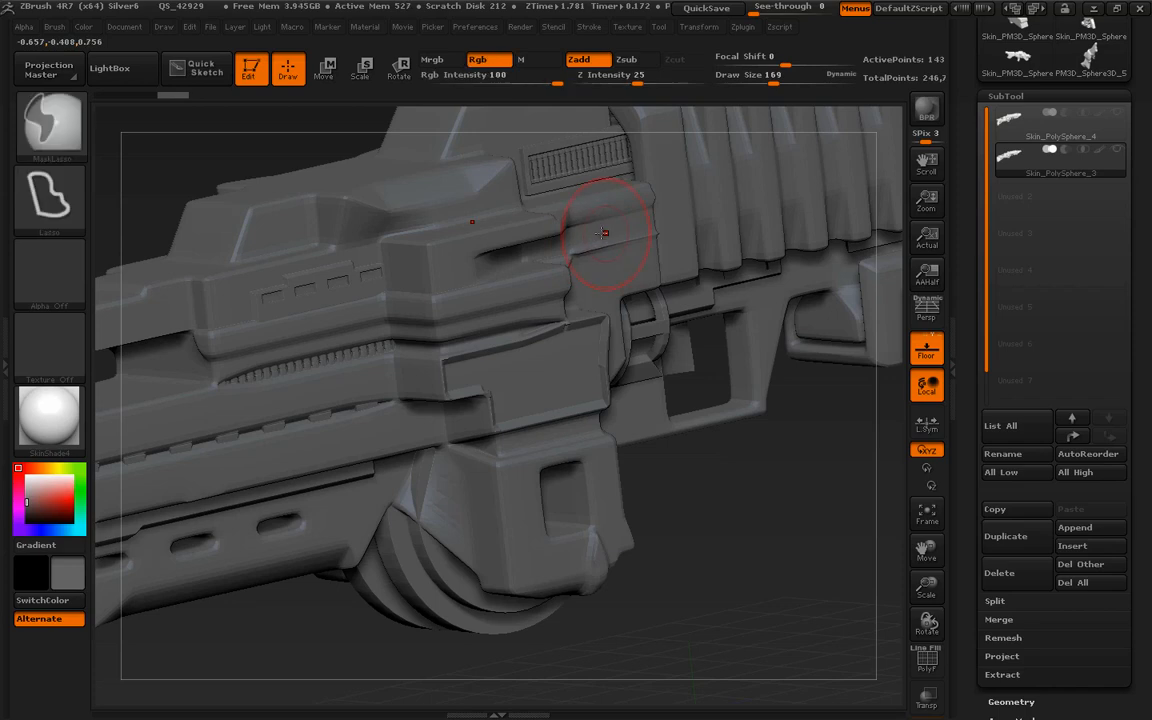
mouse_move(787, 503)
left_mouse_down()
mouse_move(791, 516)
mouse_move(805, 478)
left_mouse_up()
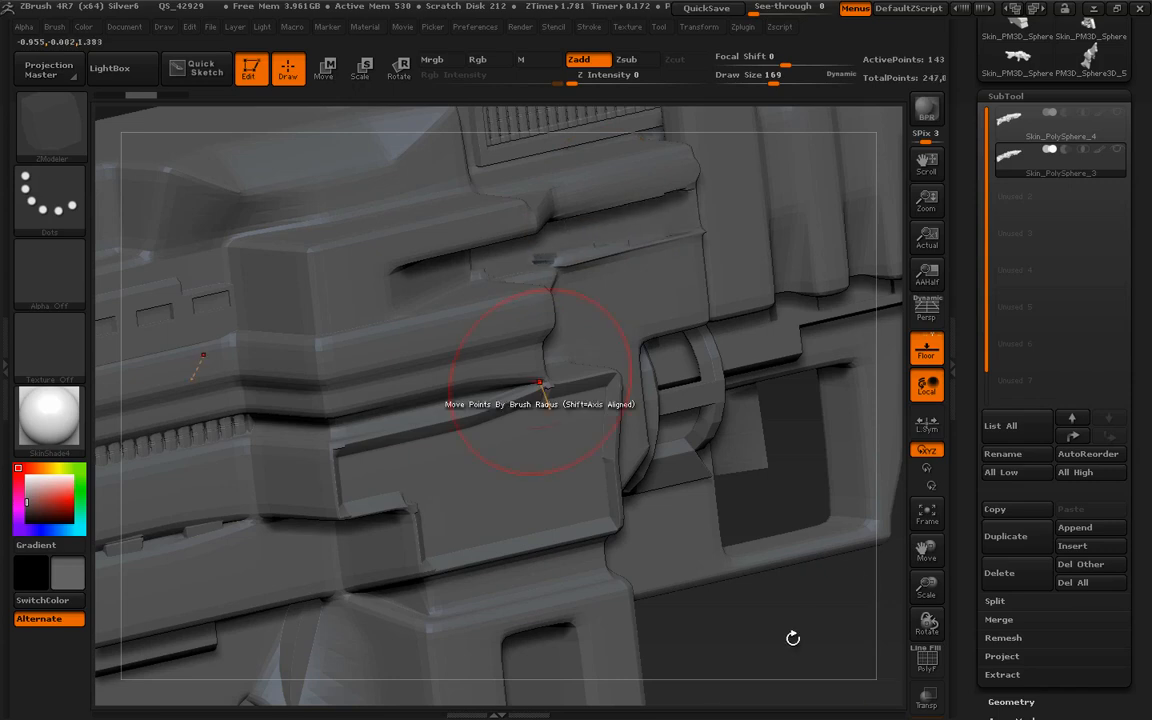
left_click_drag(784, 630, 789, 558)
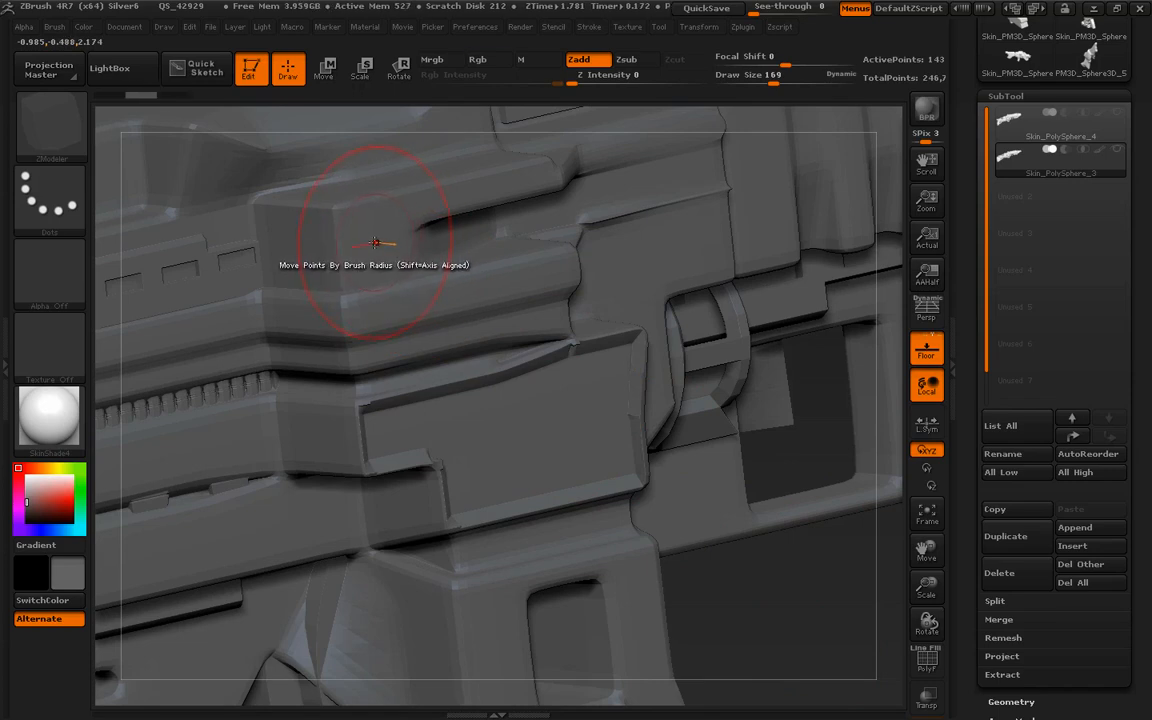
key("shift+f")
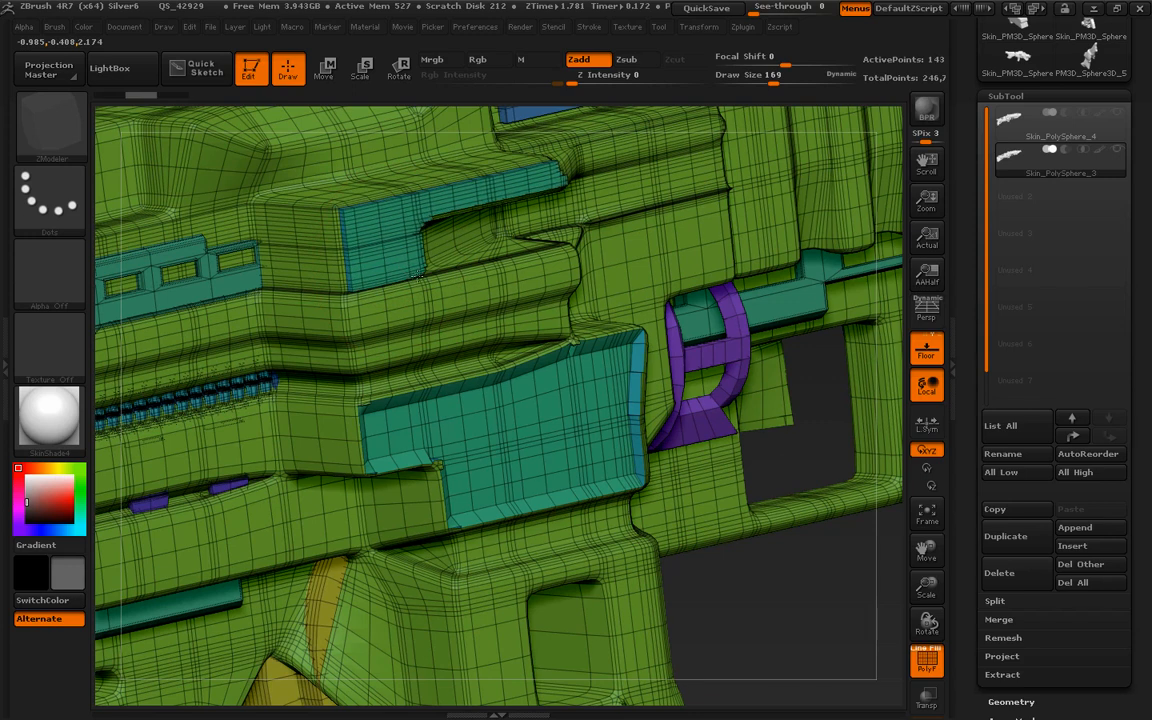
key("shift+f")
mouse_move(828, 638)
left_mouse_down("alt")
mouse_move(784, 545)
mouse_move(684, 509)
mouse_move(728, 553)
mouse_move(720, 537)
mouse_move(784, 553)
mouse_move(769, 507)
mouse_move(771, 540)
mouse_move(810, 571)
mouse_move(747, 578)
mouse_move(761, 571)
mouse_move(745, 577)
mouse_move(710, 553)
left_mouse_up("alt")
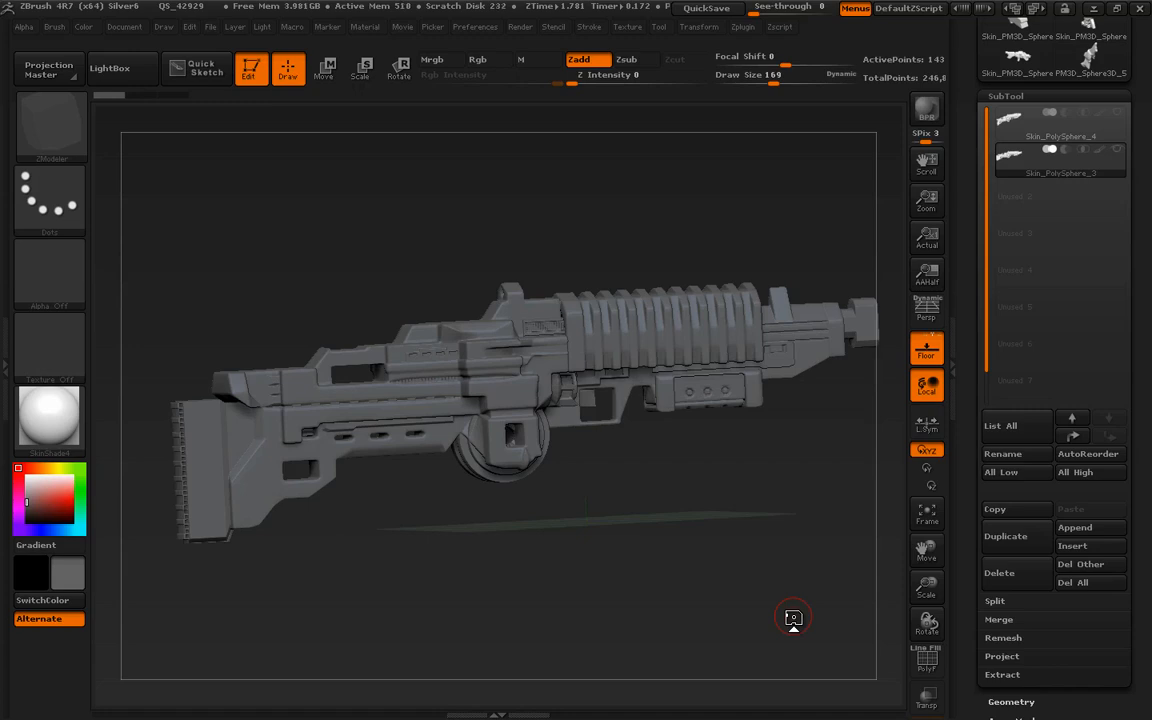
View the PM3D_Sphere3D_5 rough gun sculpt and the neighbouring Skin_PM3D_Sphere gun blockout from several angles.
left_click_drag(1039, 276, 1042, 394)
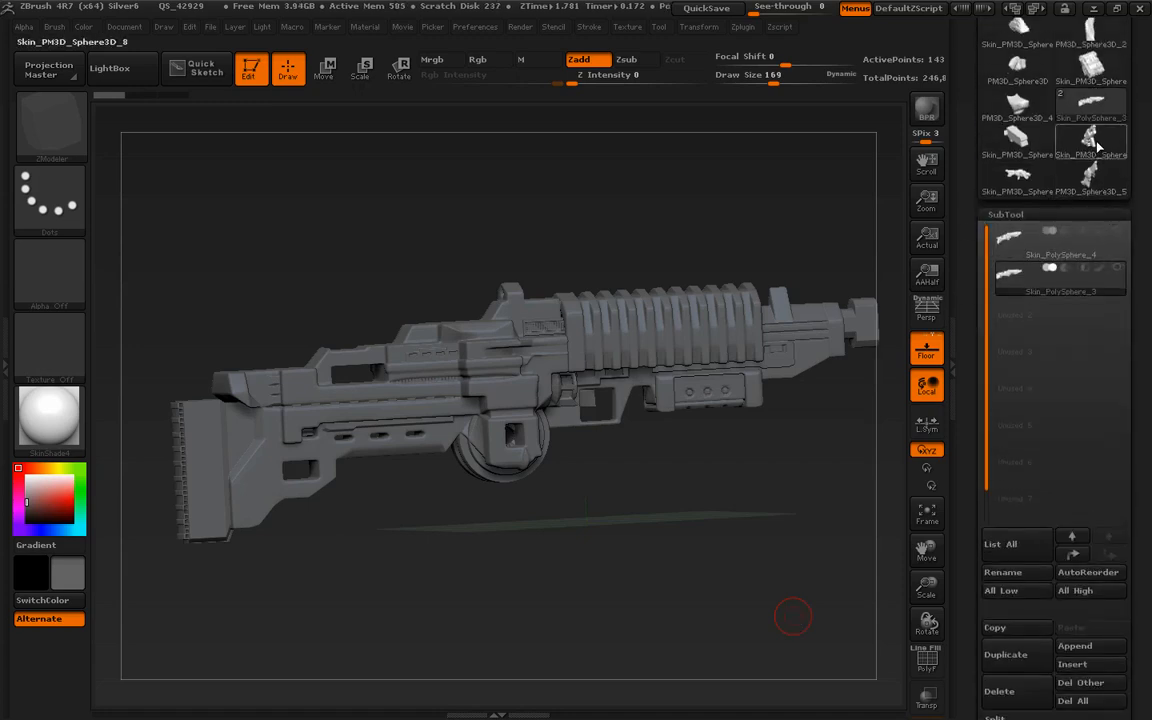
mouse_move(1096, 147)
mouse_move(1096, 105)
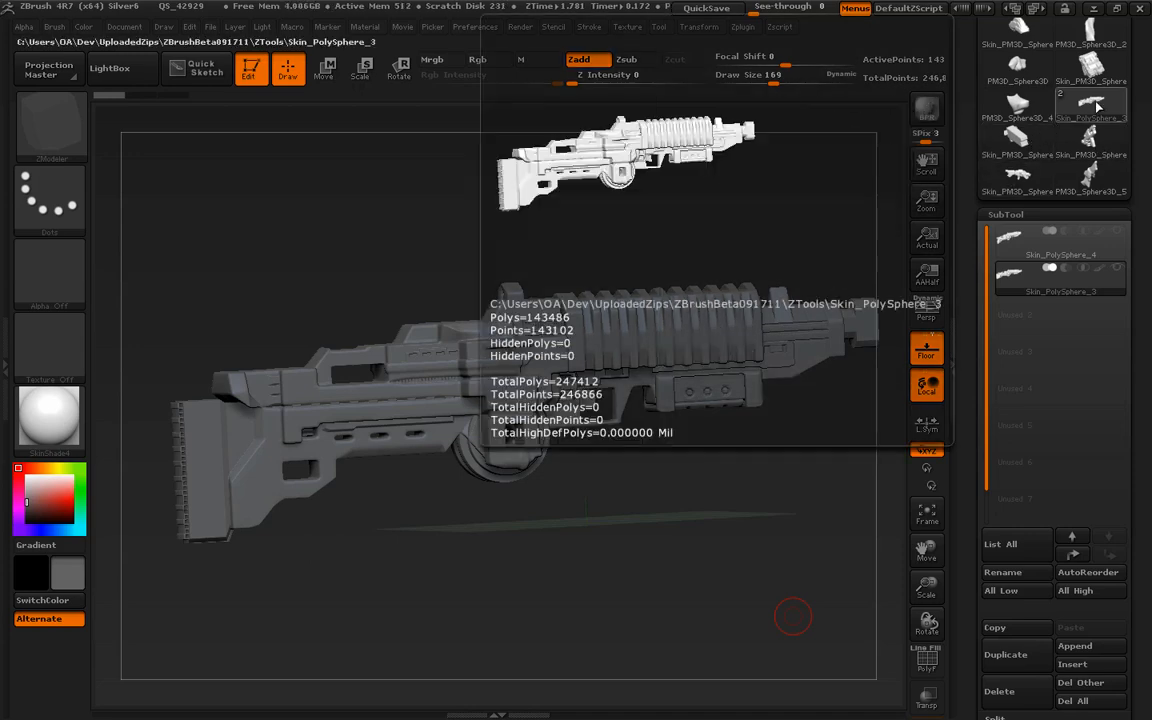
left_click(1090, 178)
left_click_drag(831, 570, 766, 568)
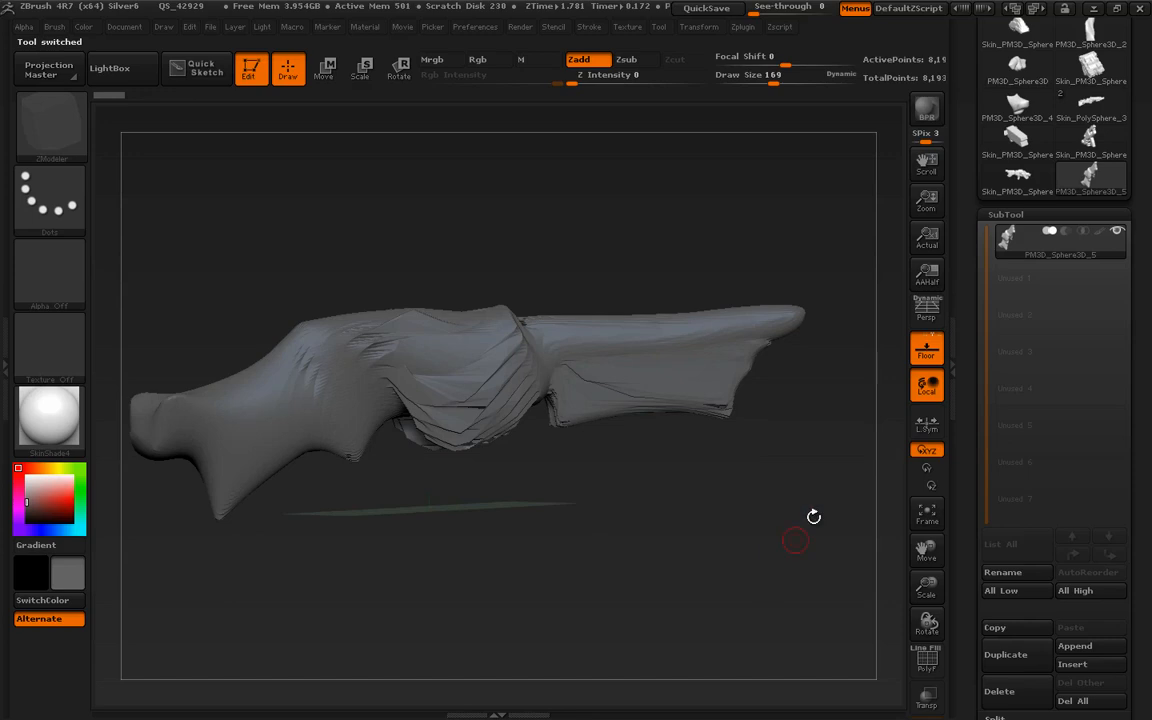
mouse_move(1090, 148)
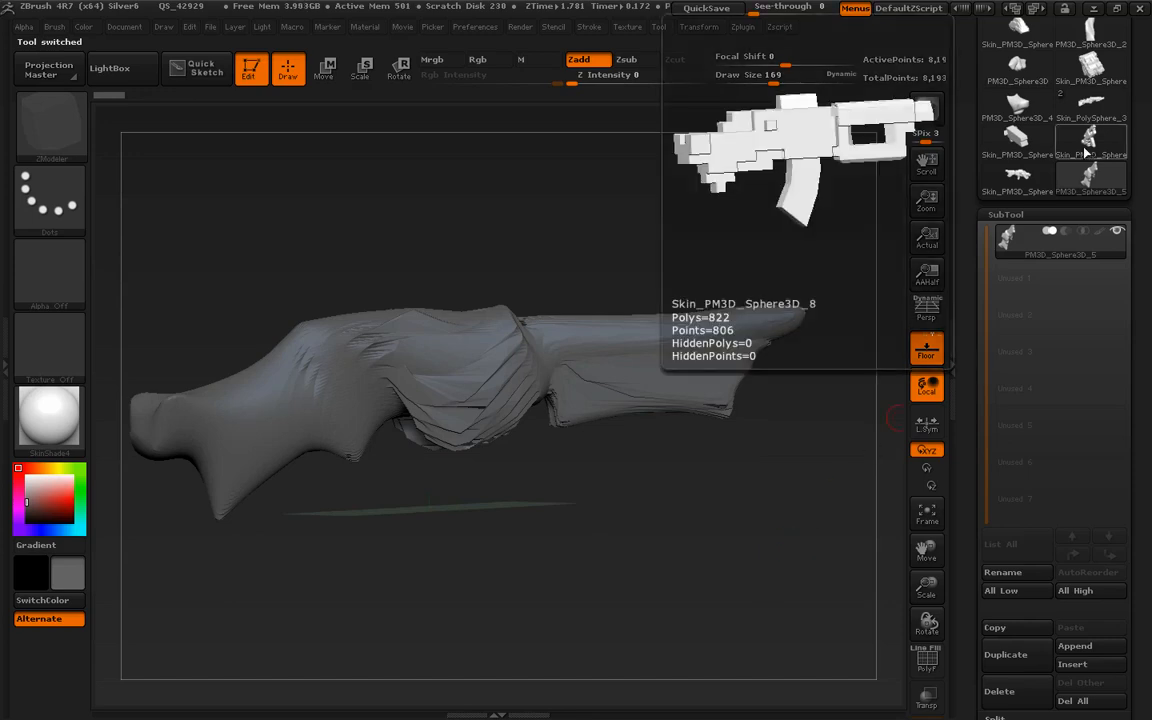
left_click(1017, 175)
left_click_drag(779, 540, 818, 555)
left_click_drag(818, 481, 887, 450)
Switch to the Skin_PM3D_Sphere3D_8 blocky rifle and zoom in on its body.
left_click(1090, 140)
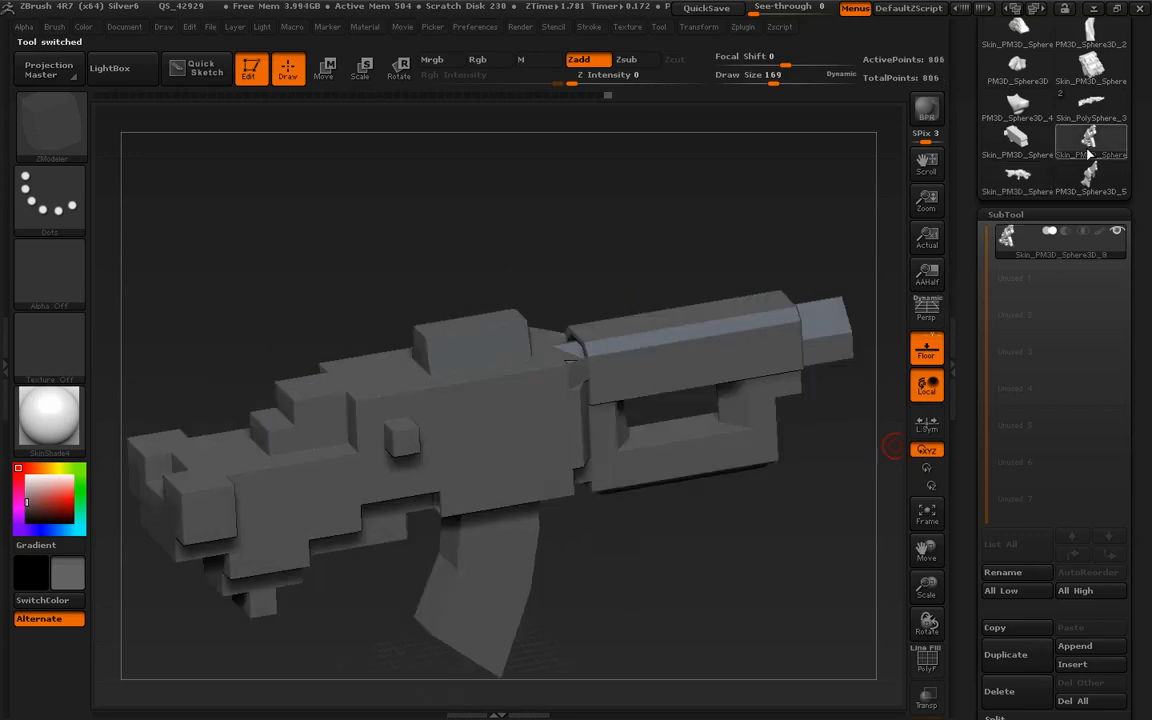
left_click_drag(784, 560, 656, 519)
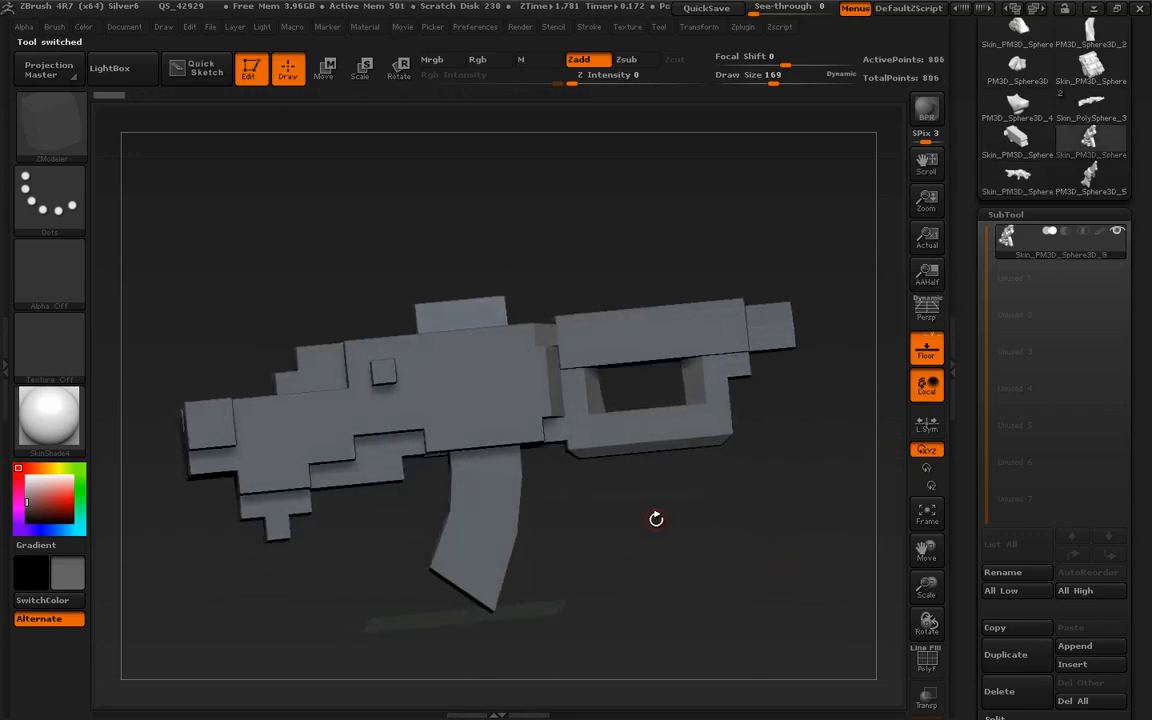
left_click_drag(736, 567, 762, 625)
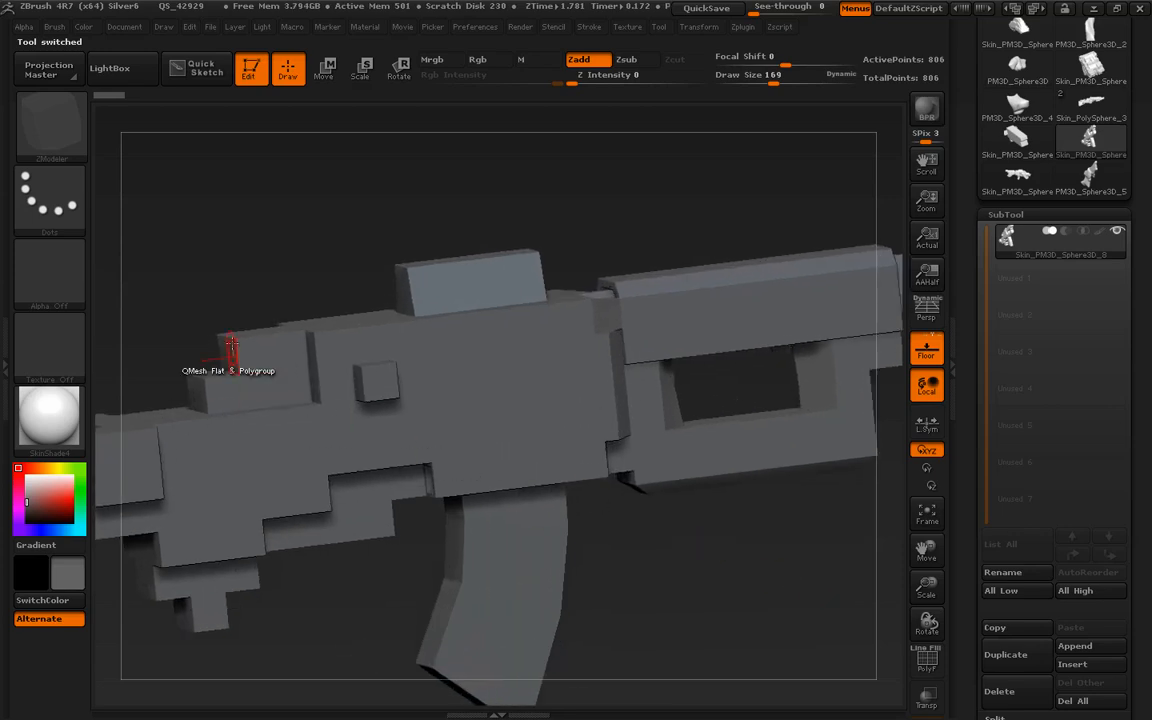
Form sloped wedges at the ends of the stepped upper block and the raised top block with ZModeler, and frame the rifle.
left_click_drag(262, 275, 243, 400)
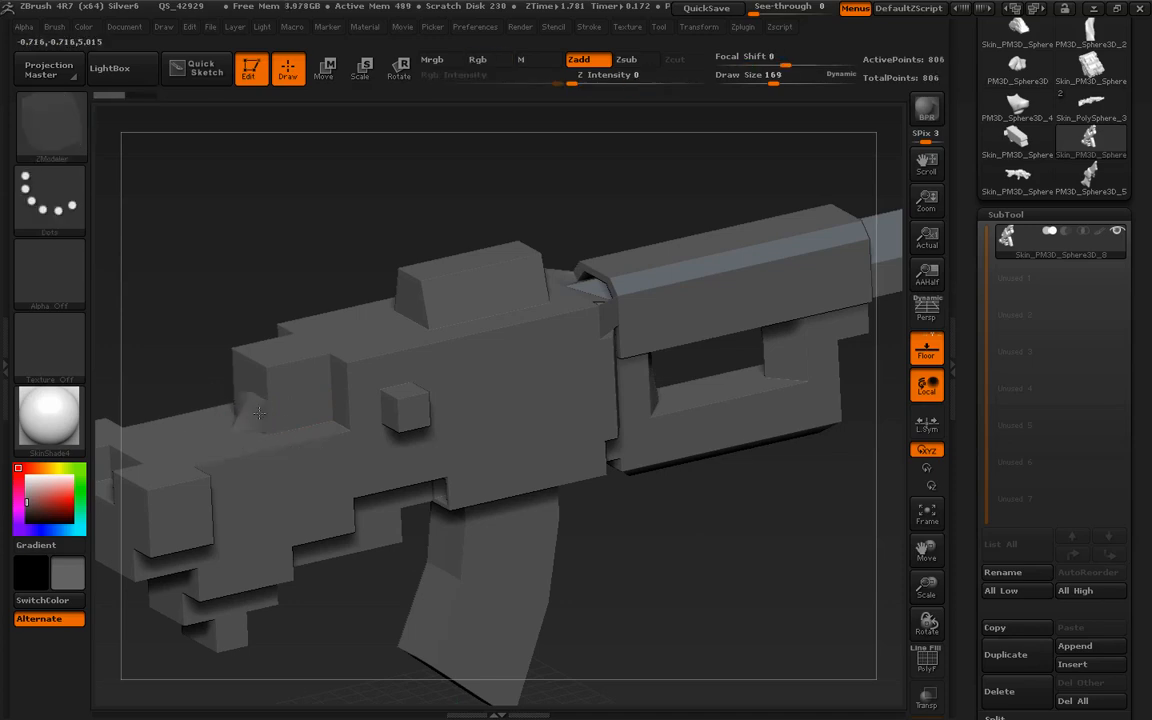
left_click_drag(257, 406, 244, 414)
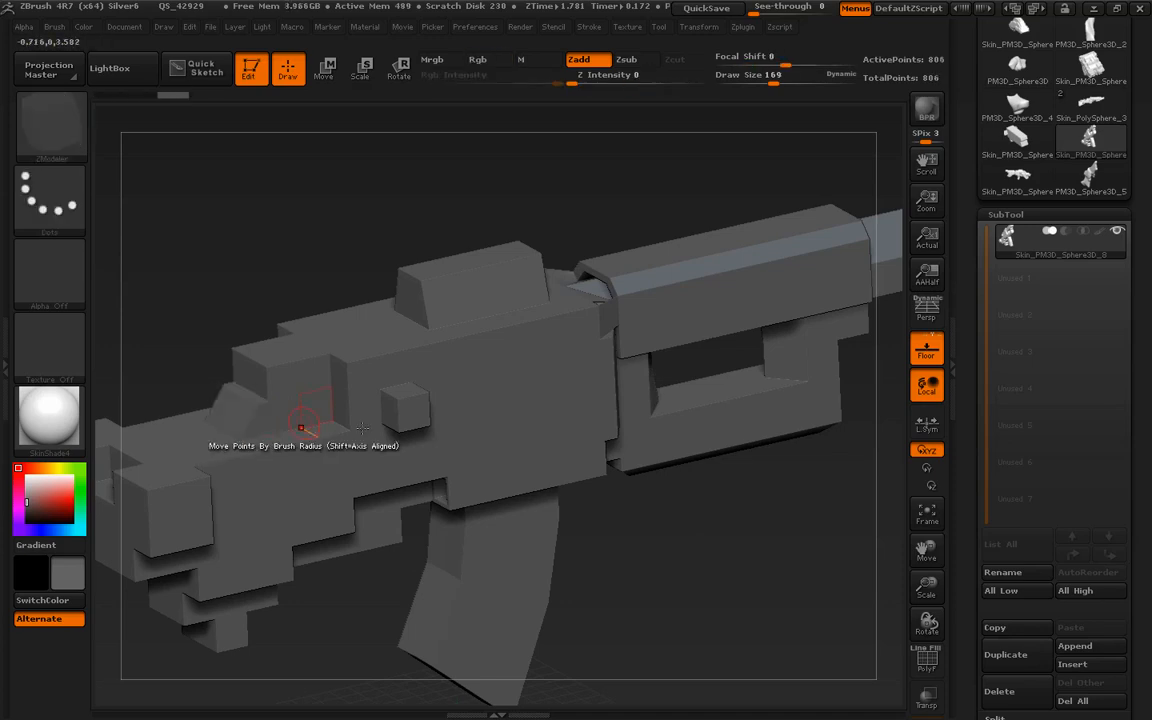
left_click_drag(705, 556, 680, 530)
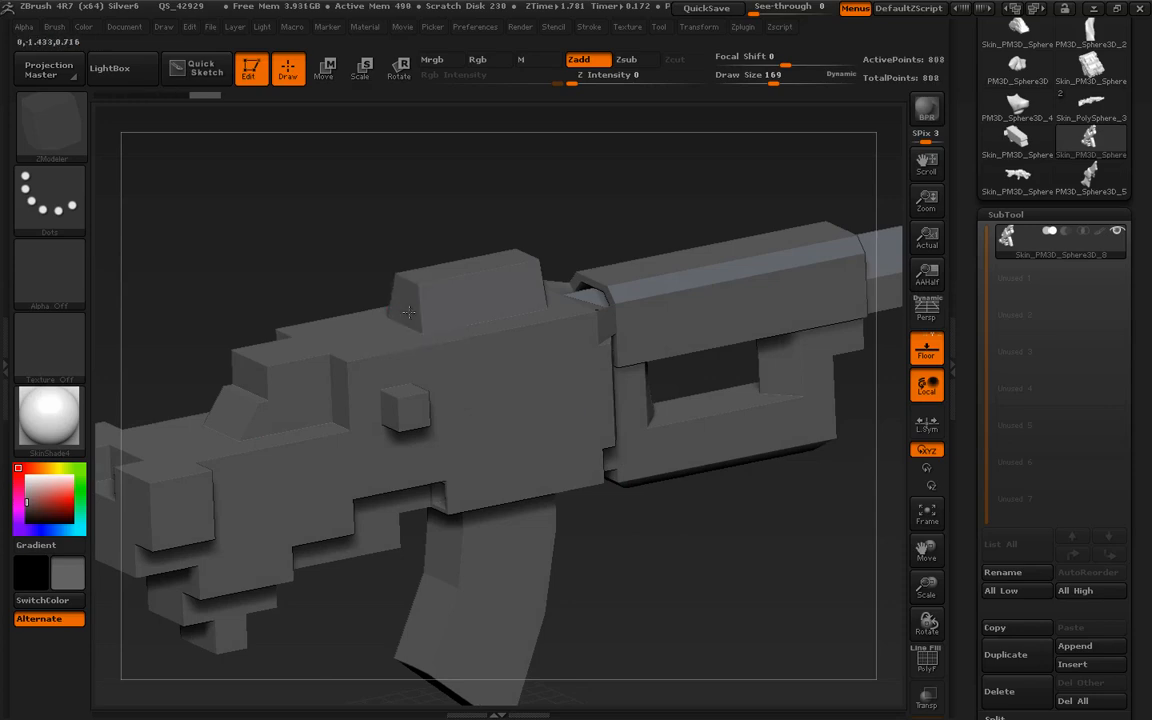
left_click_drag(384, 318, 398, 316)
left_click_drag(600, 240, 616, 264)
key("f")
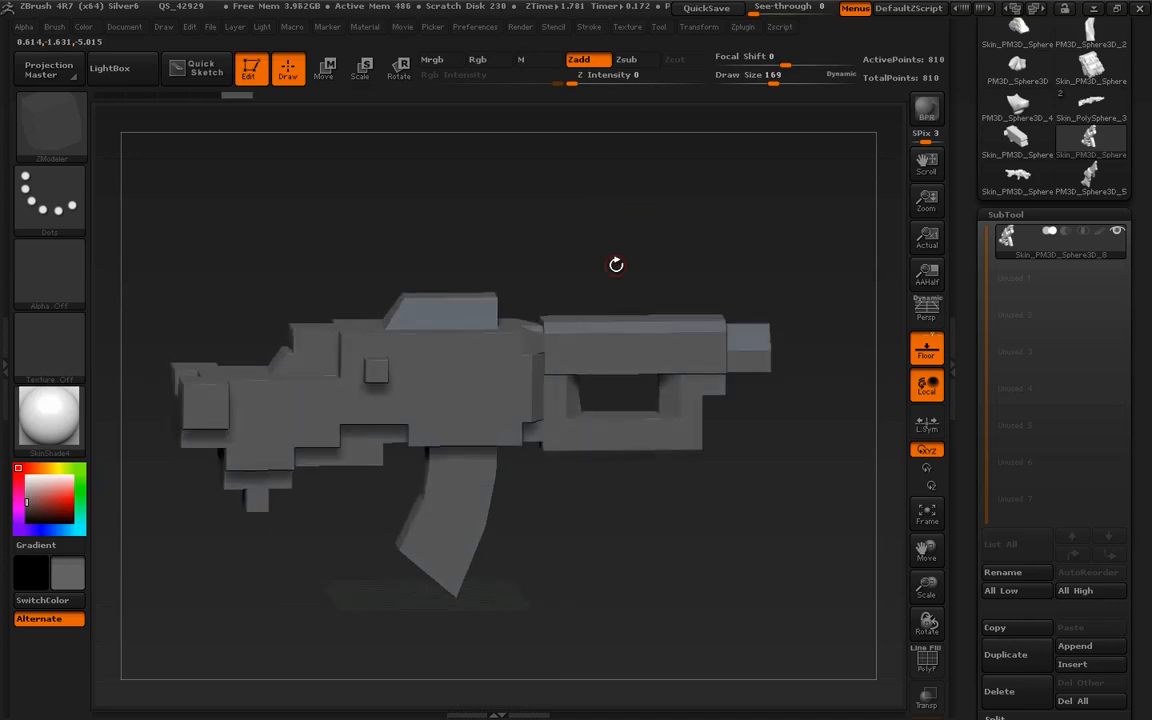